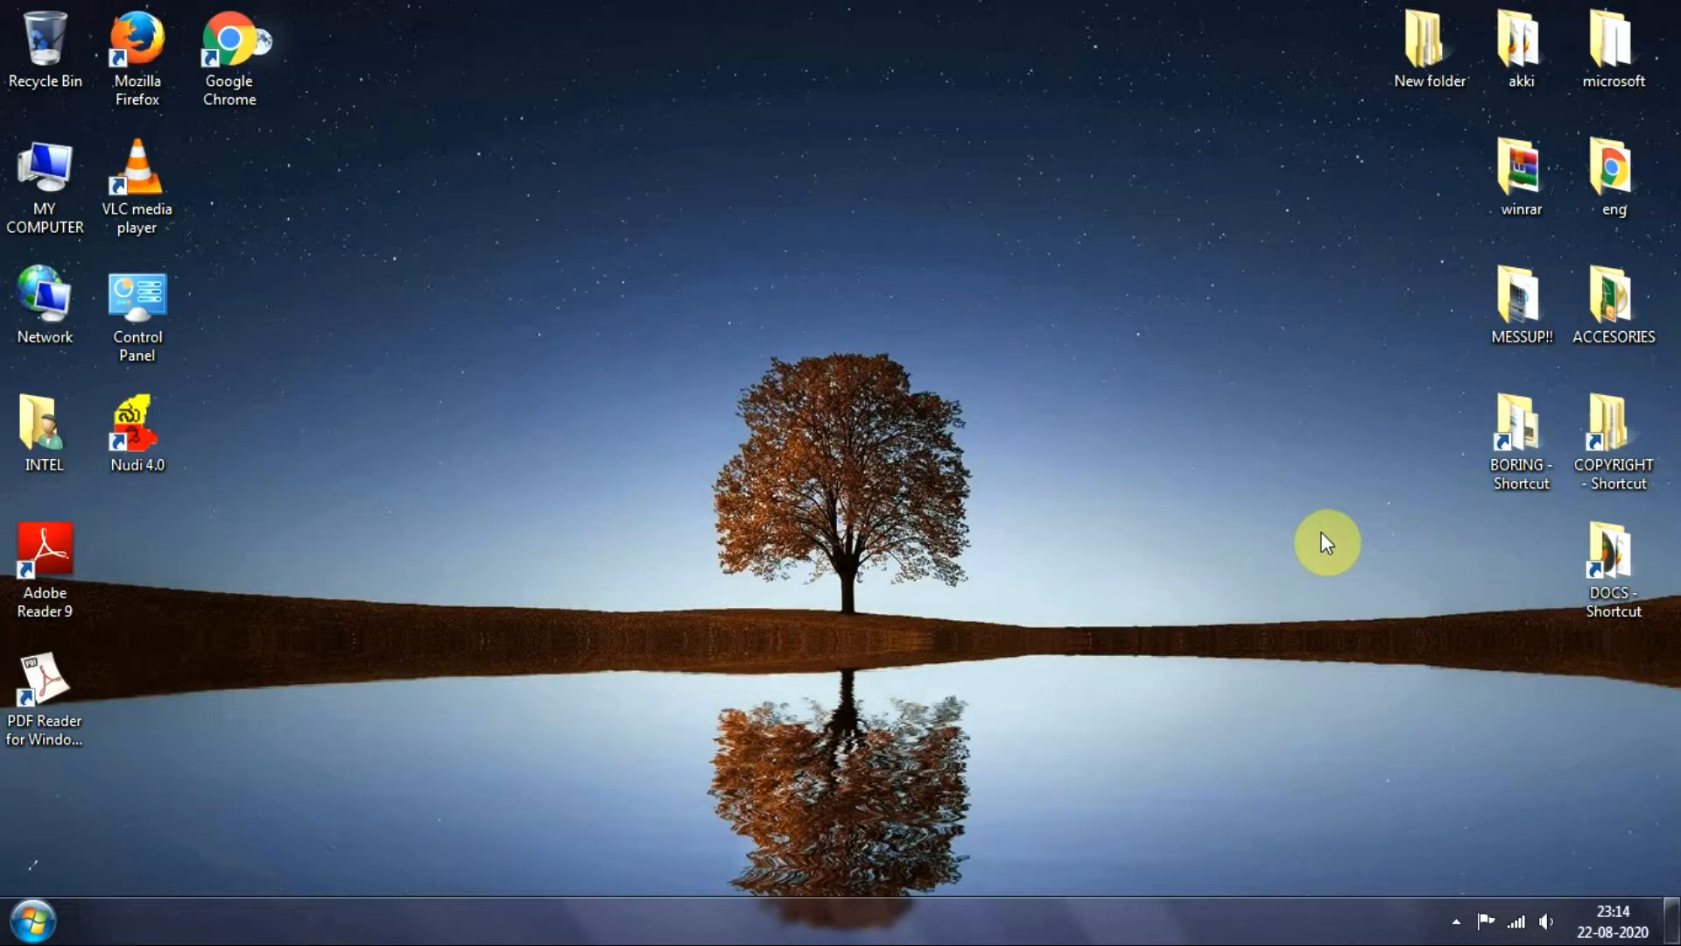
Open Google Chrome and go to blogger.com
double_click(240, 51)
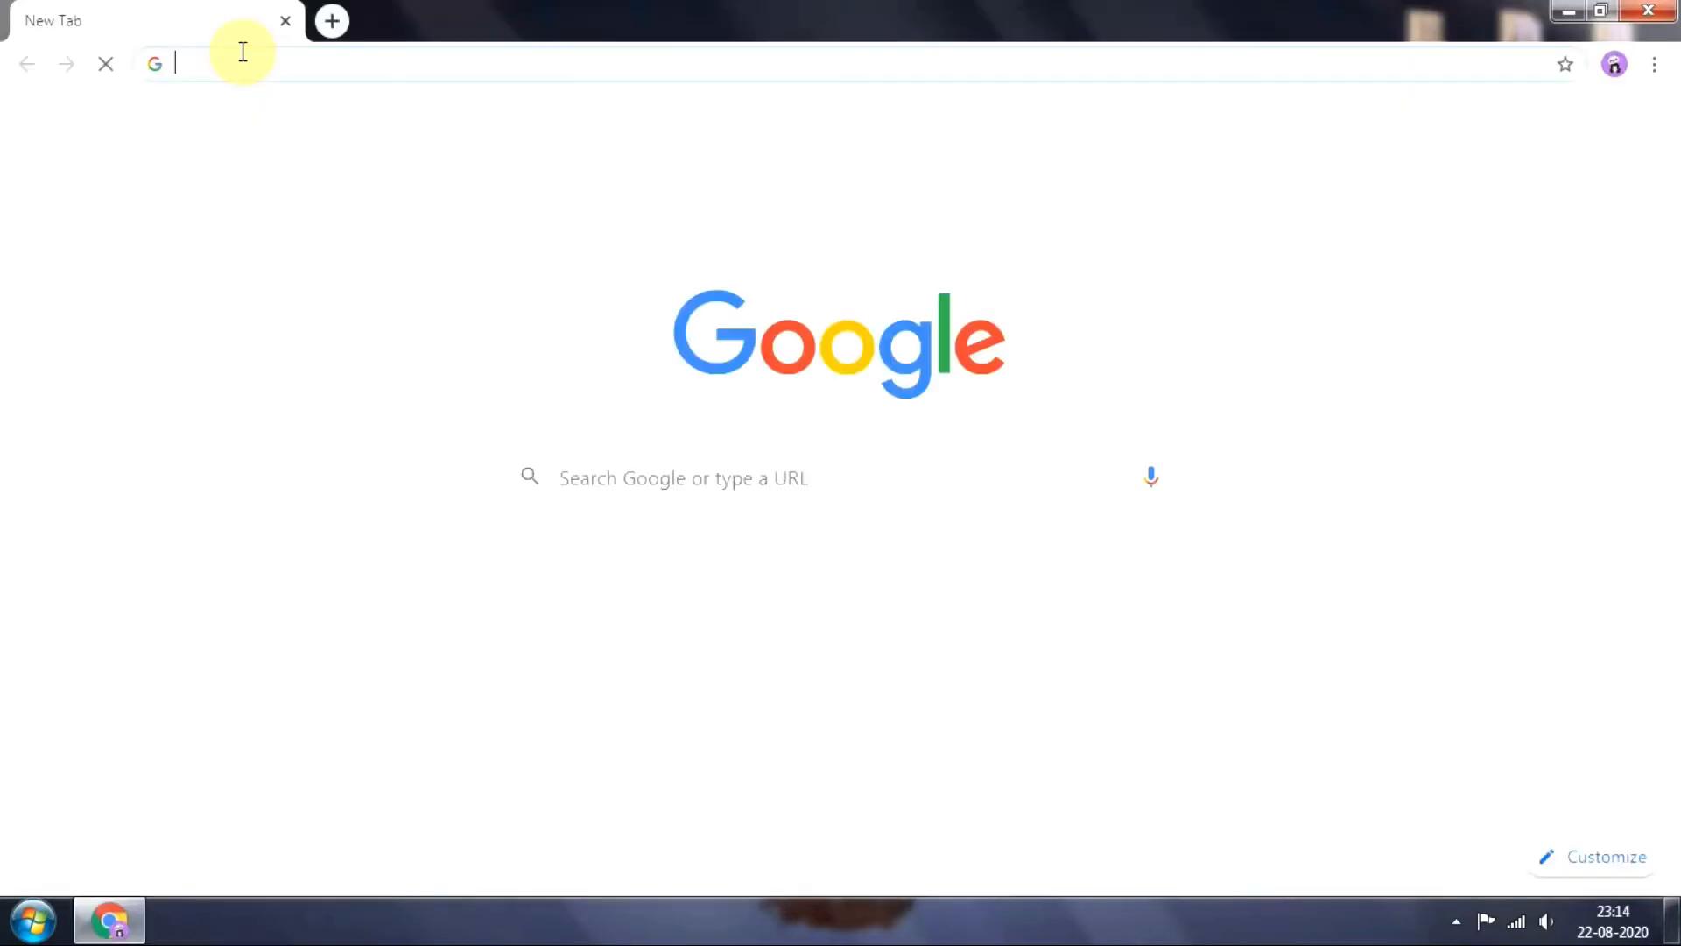
click(665, 478)
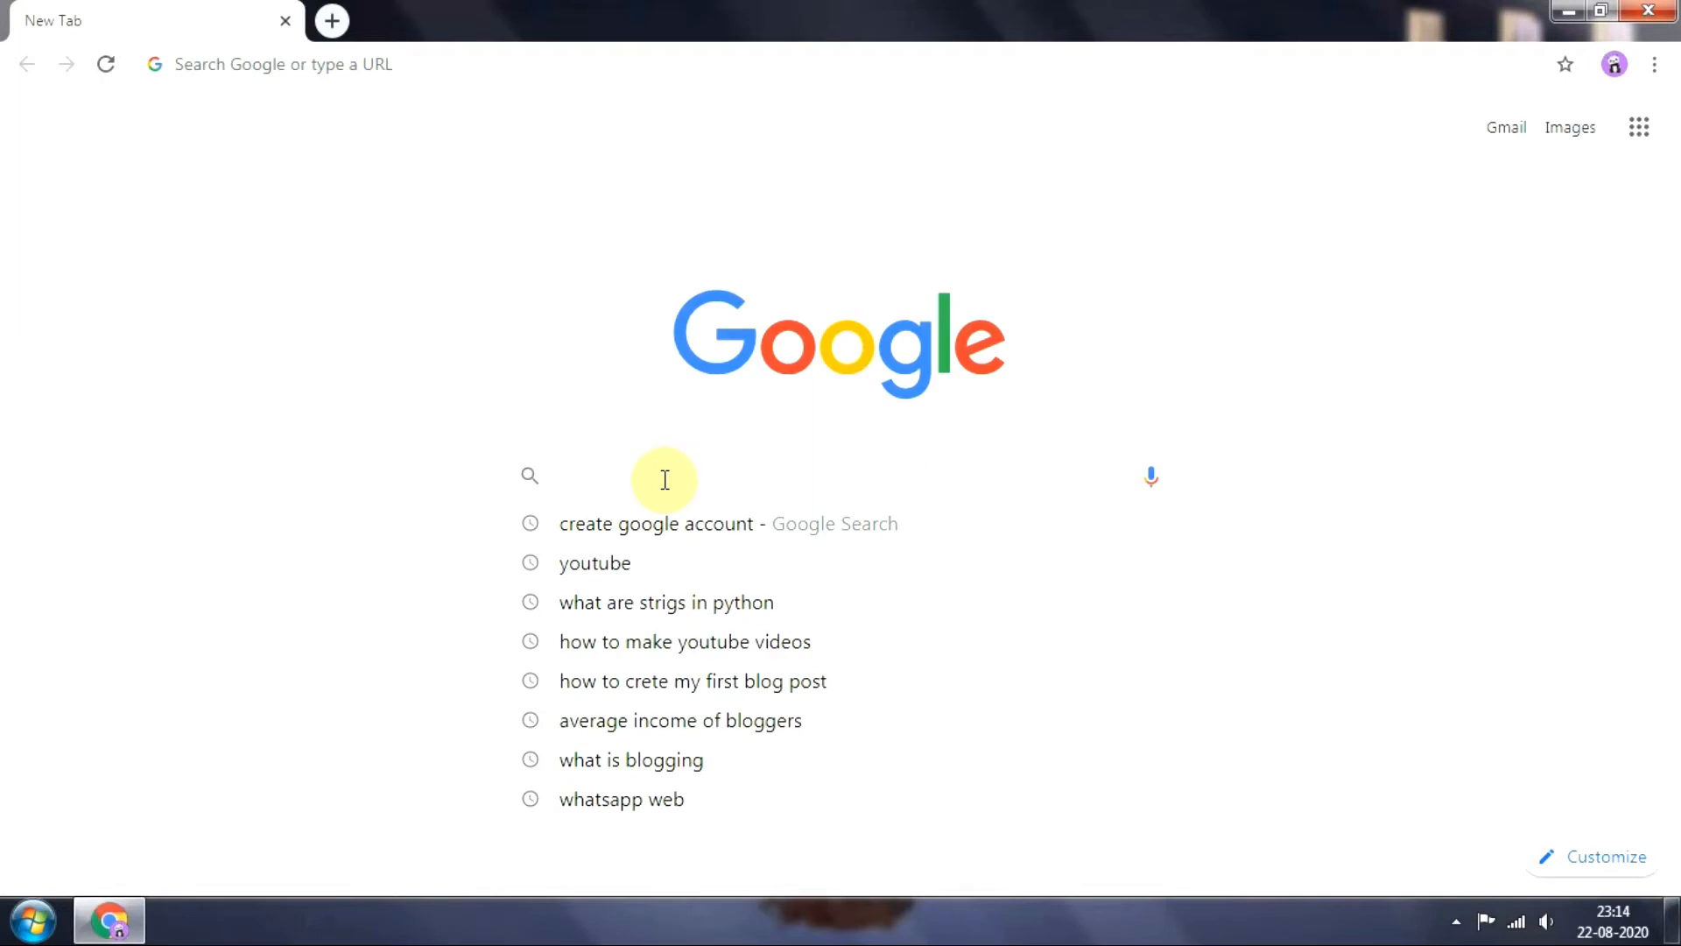
text(blo)
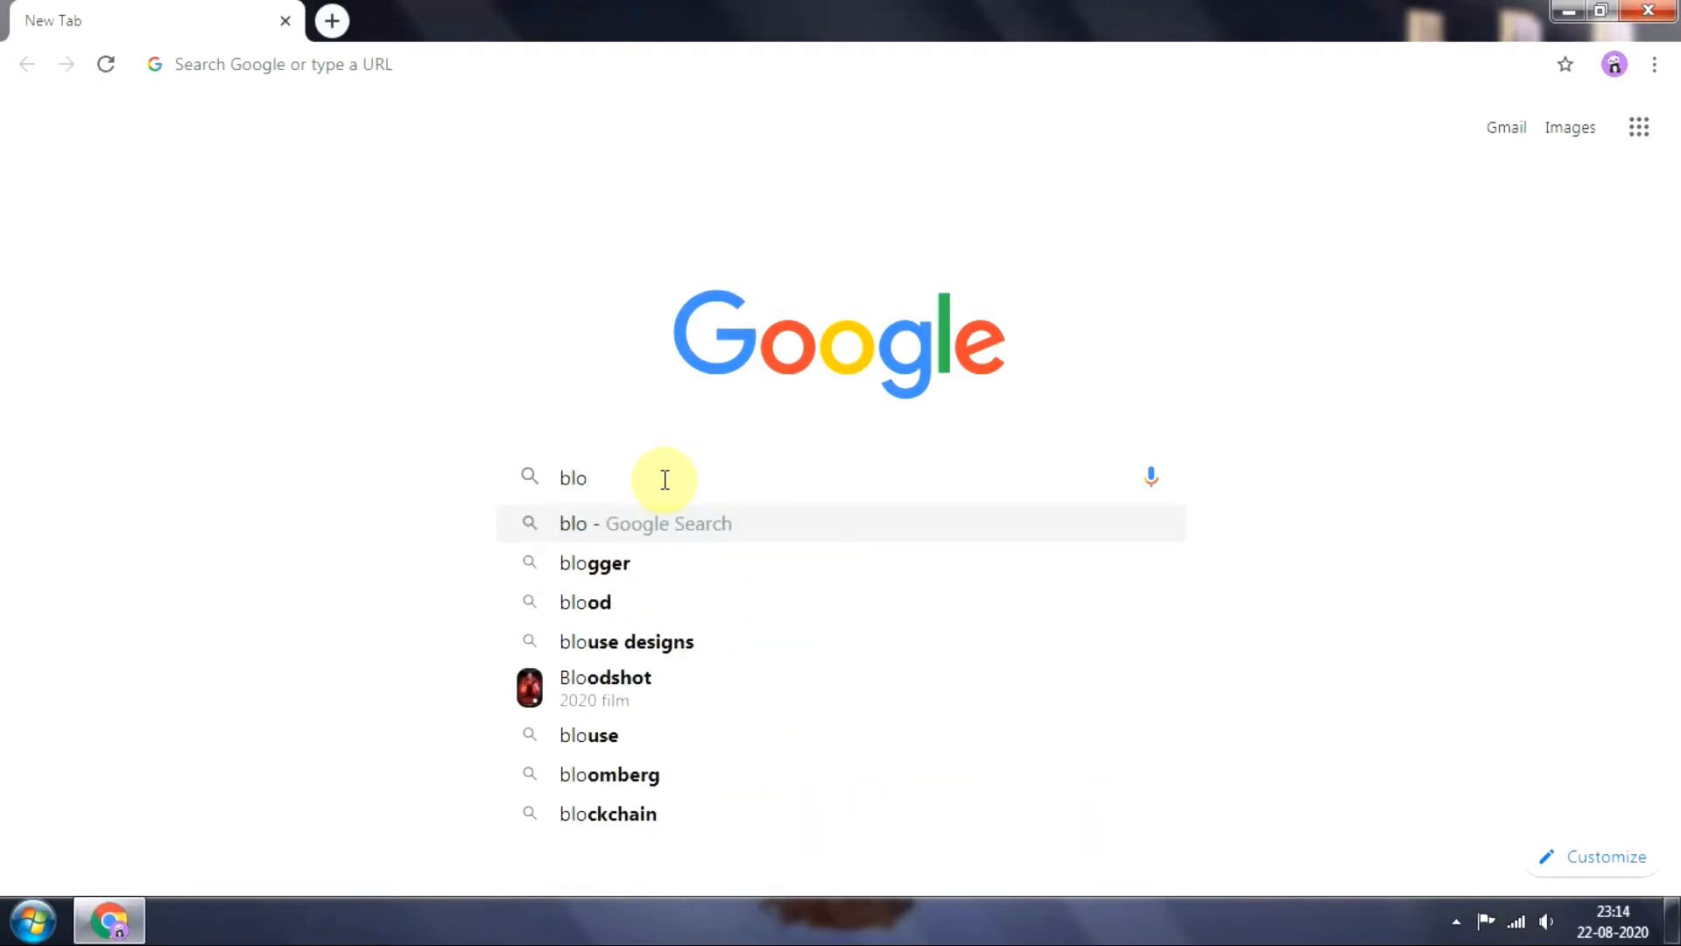
text(gger)
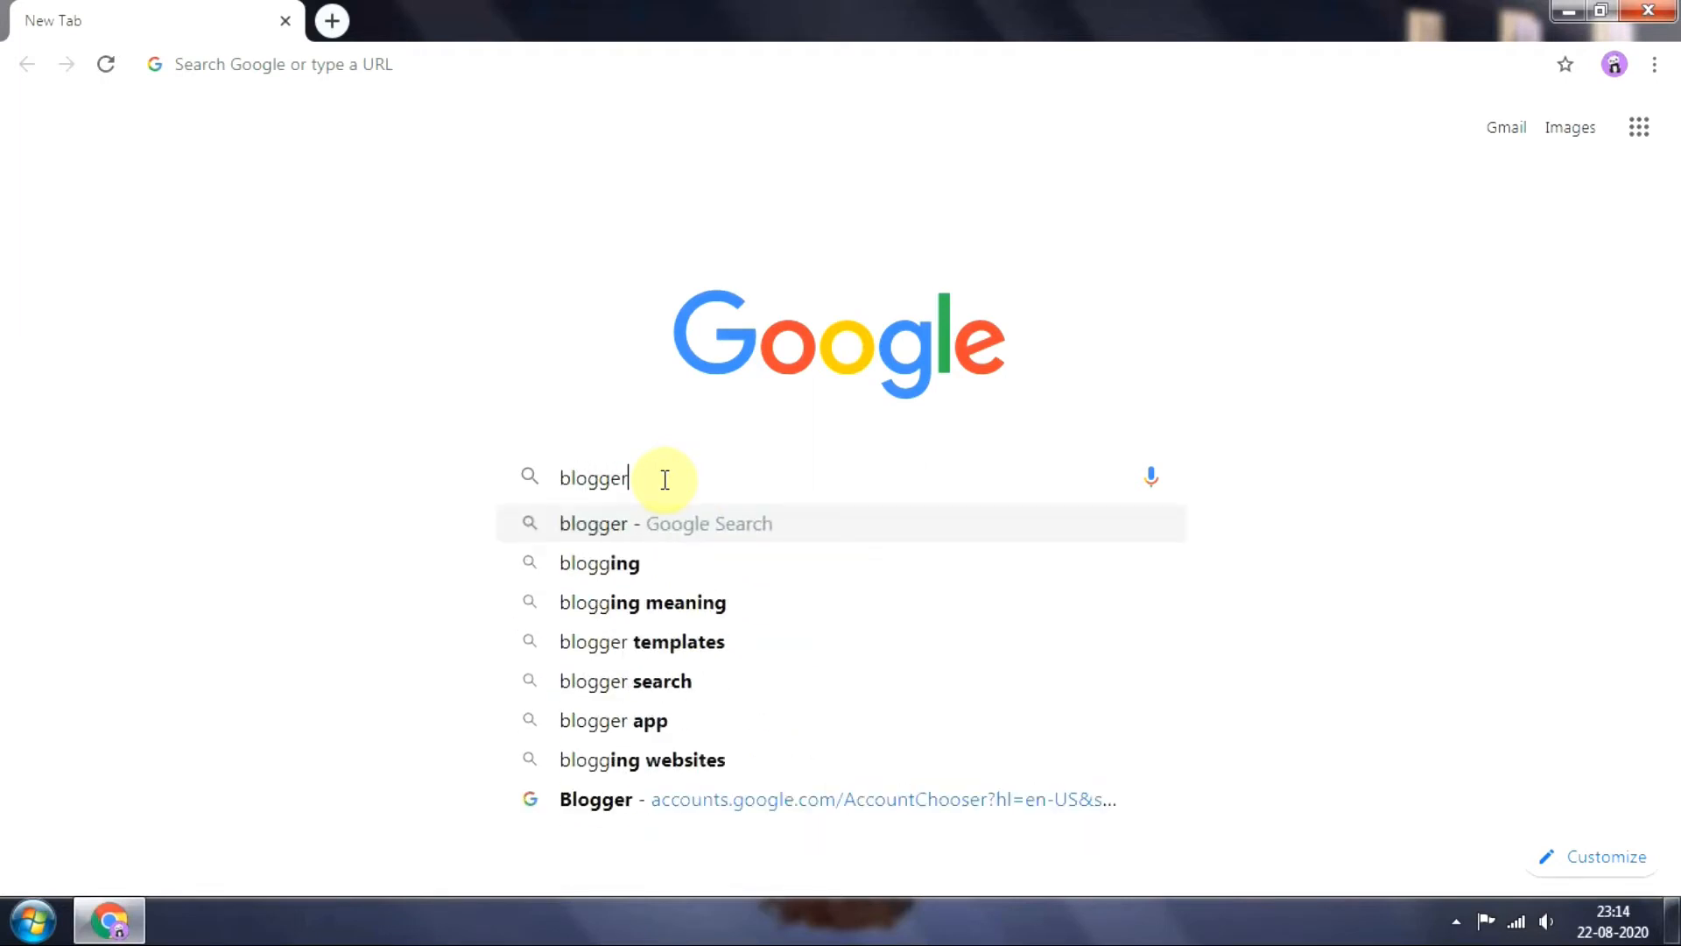
text(.com)
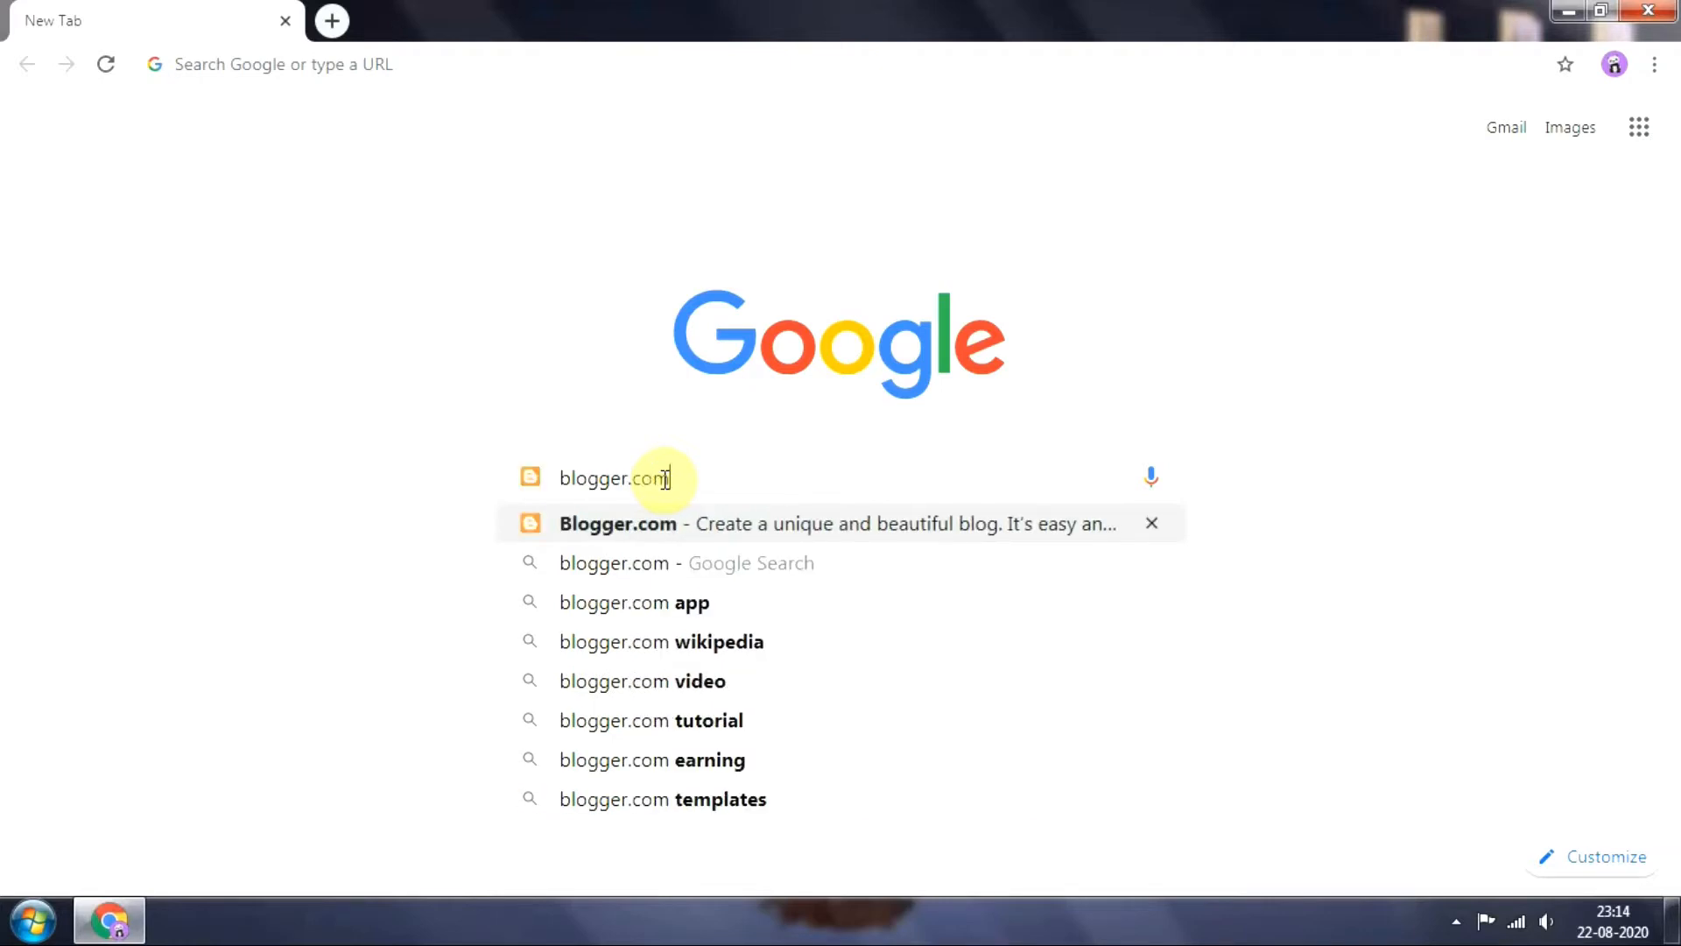
key(Return)
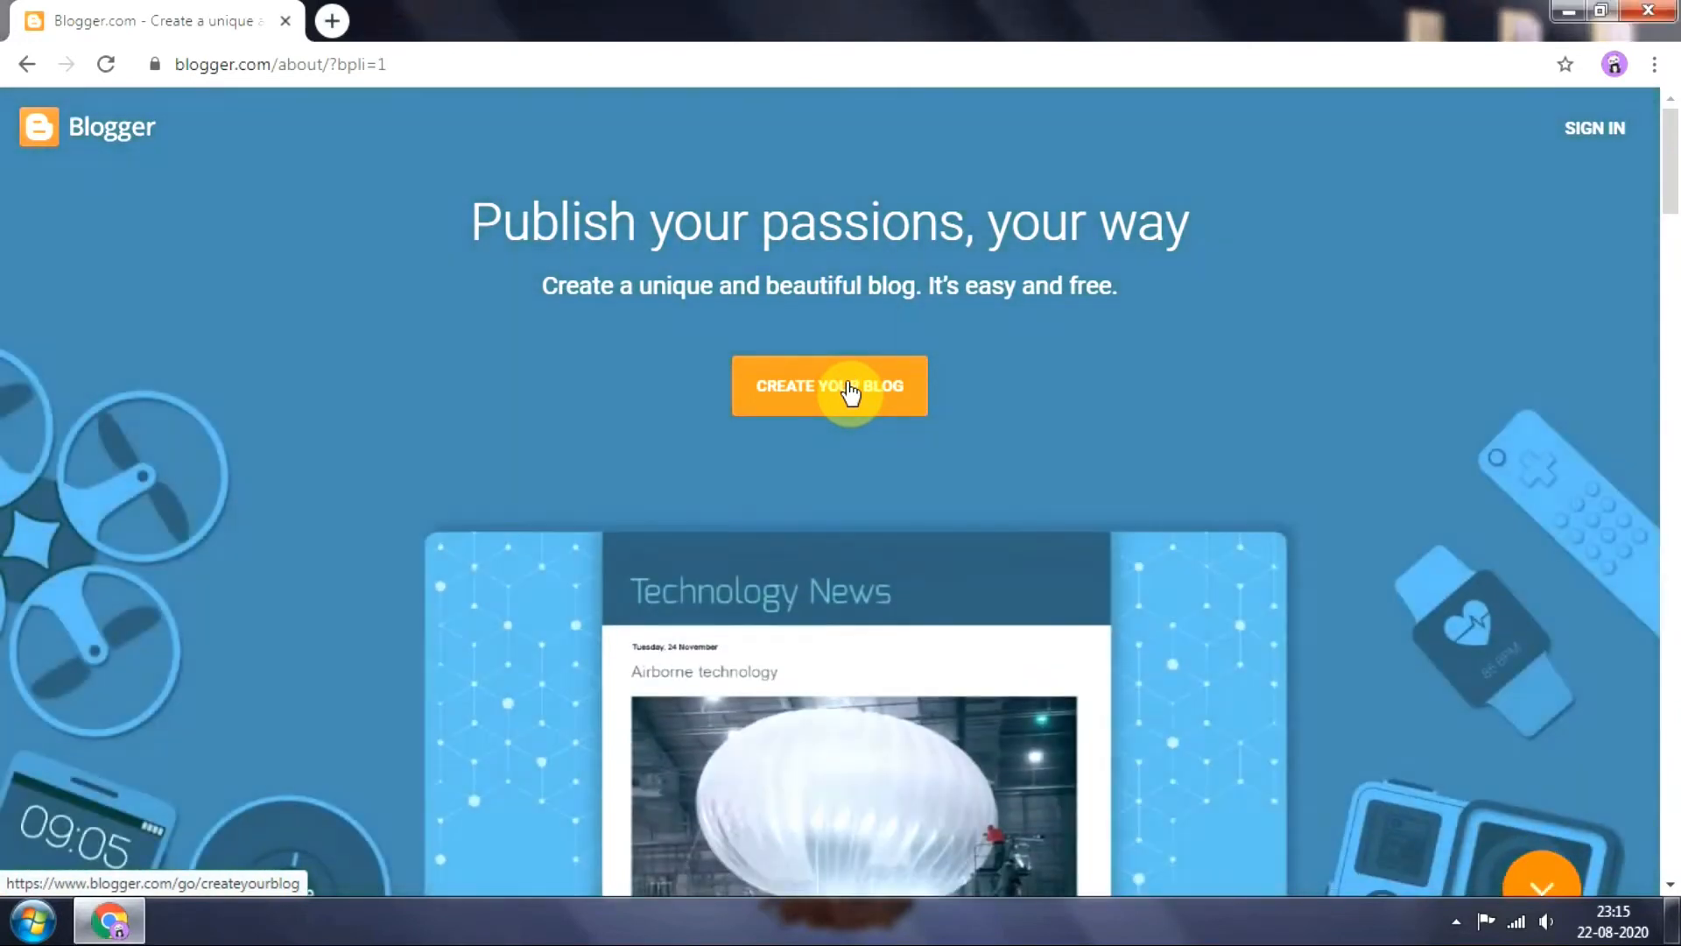
Start creating a blog, sign in to the second listed Google account with its password, and confirm the account recovery details
click(848, 390)
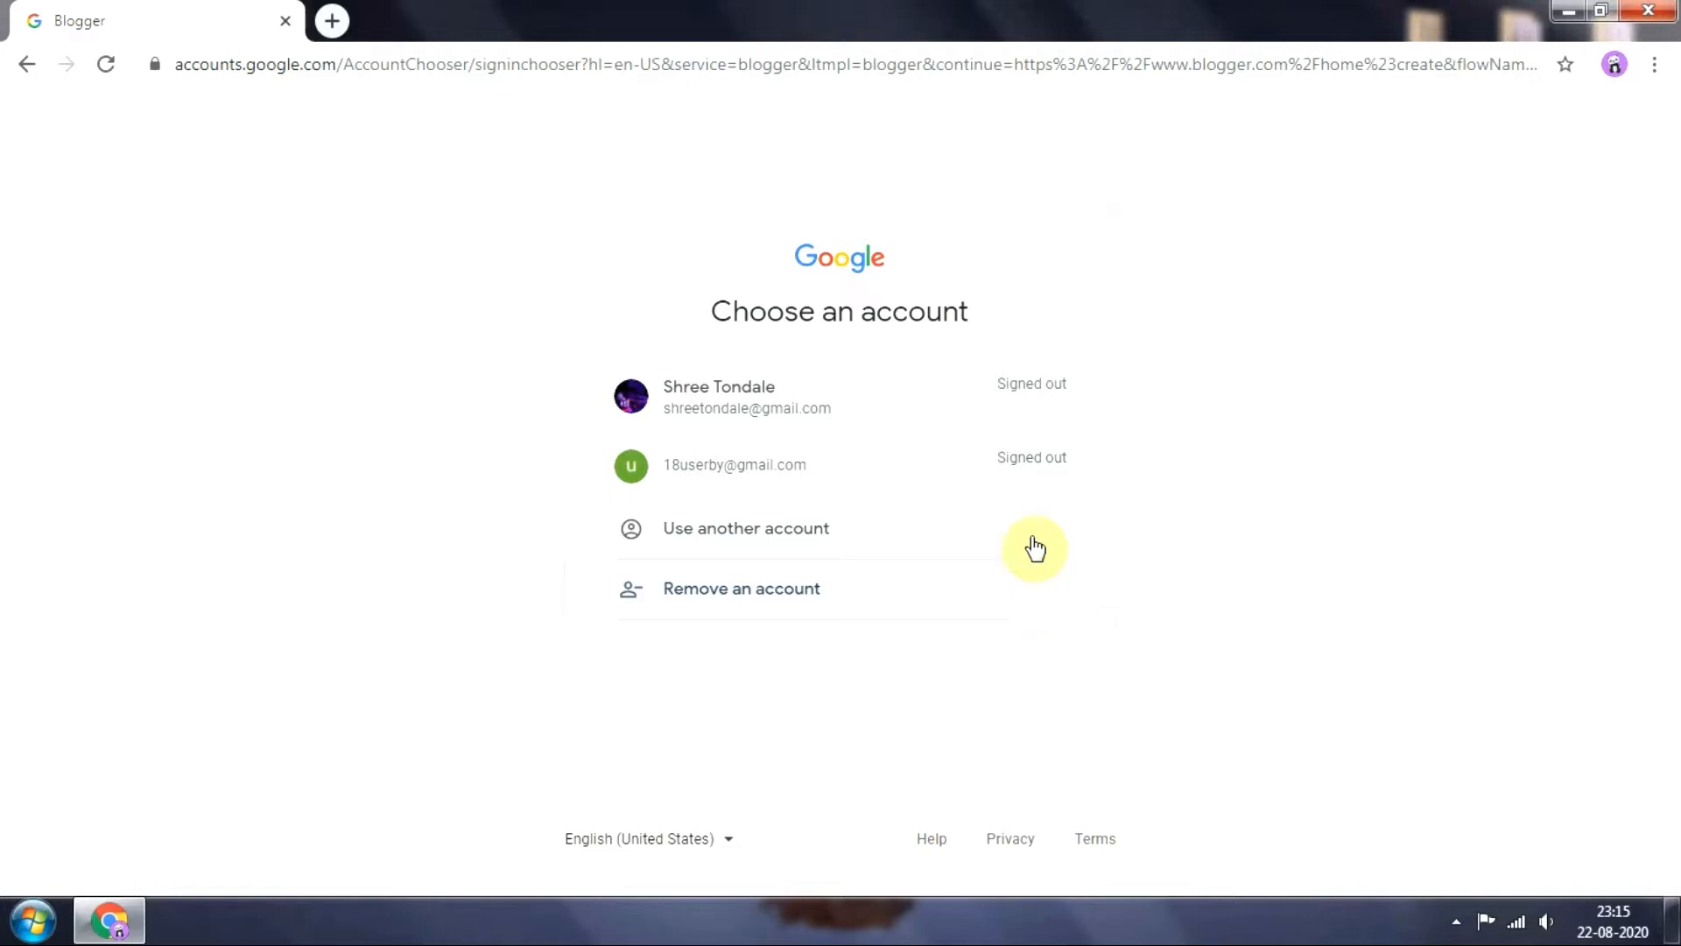
click(856, 469)
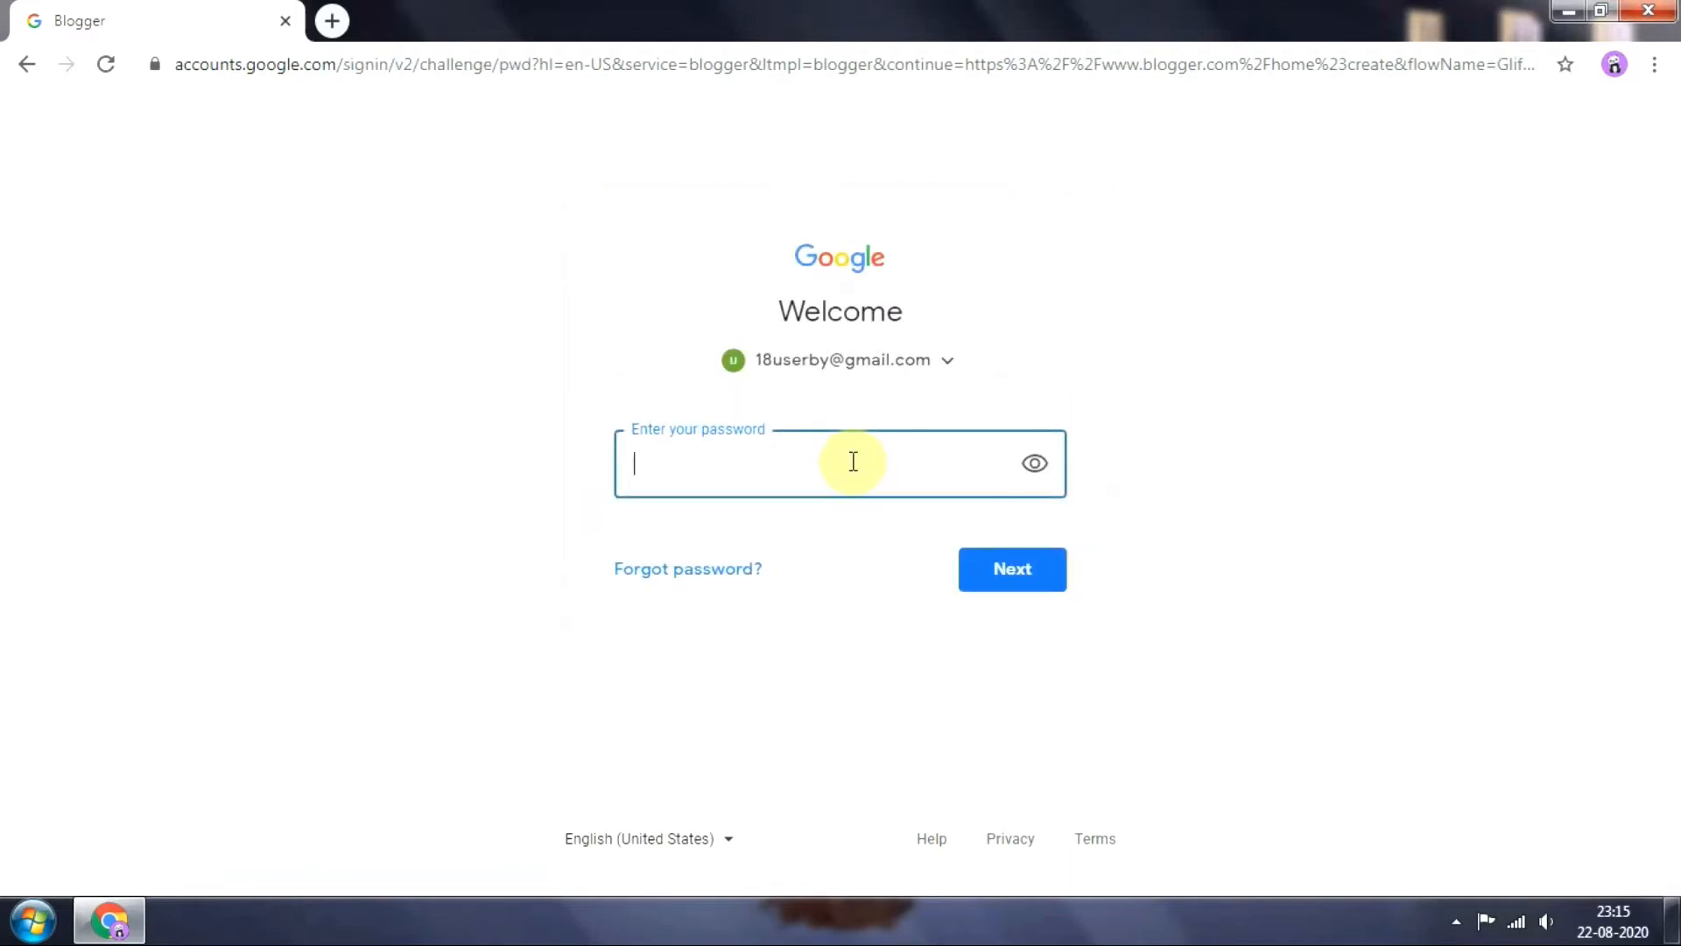
text(**********)
click(1048, 570)
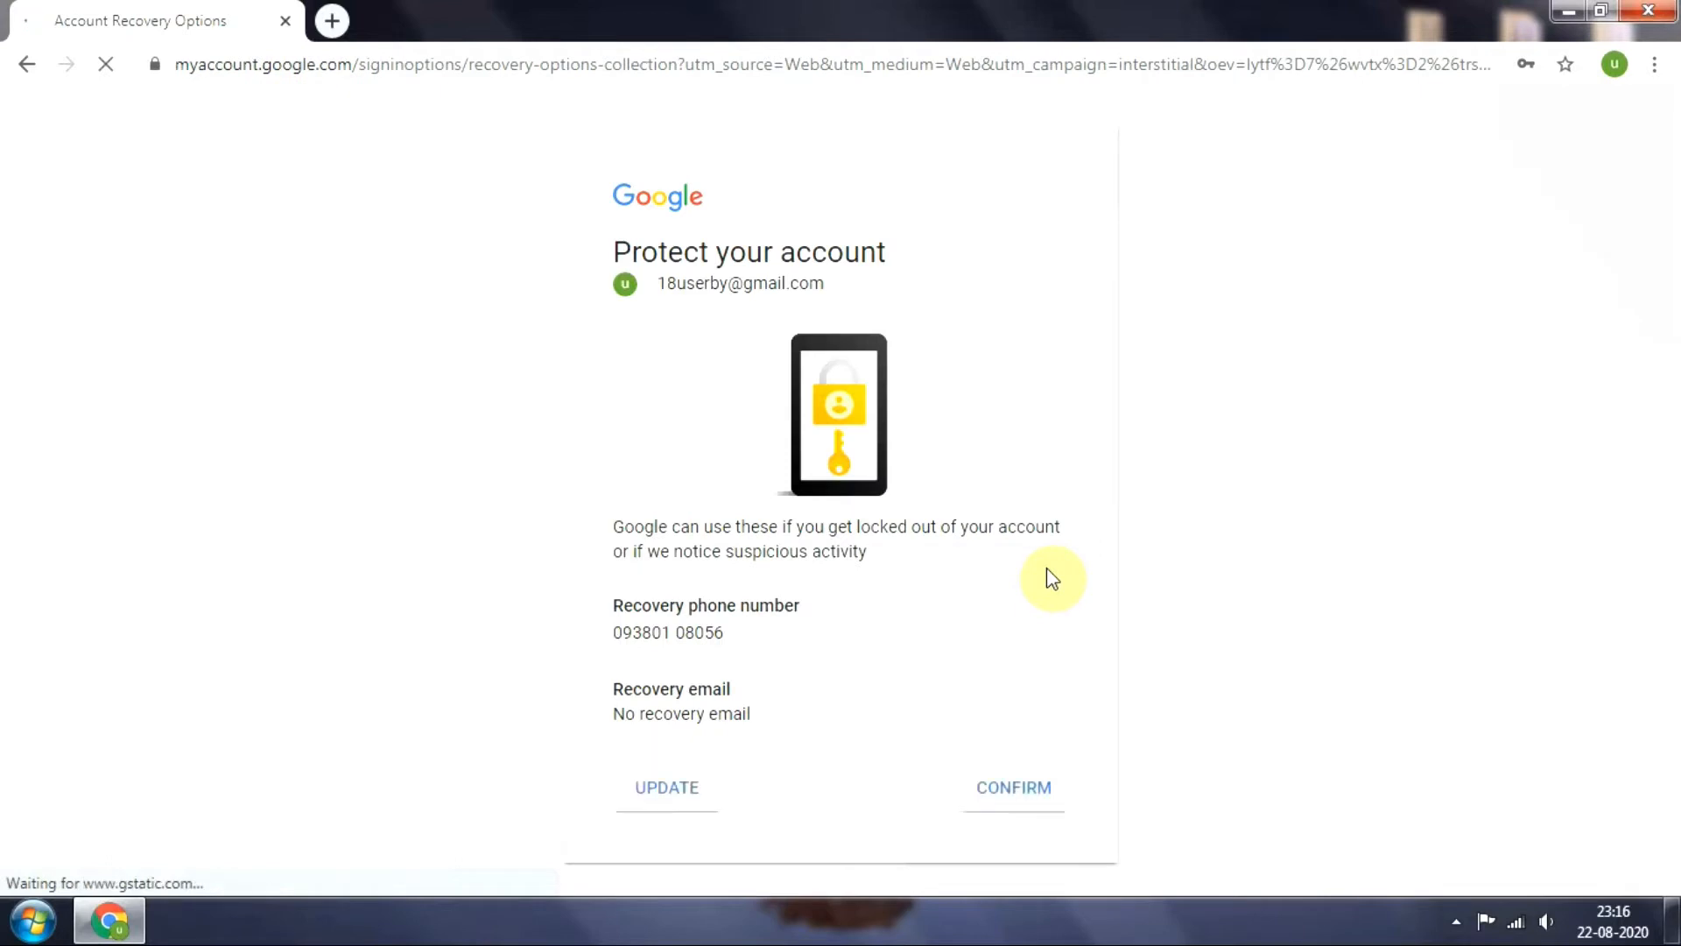
click(1024, 796)
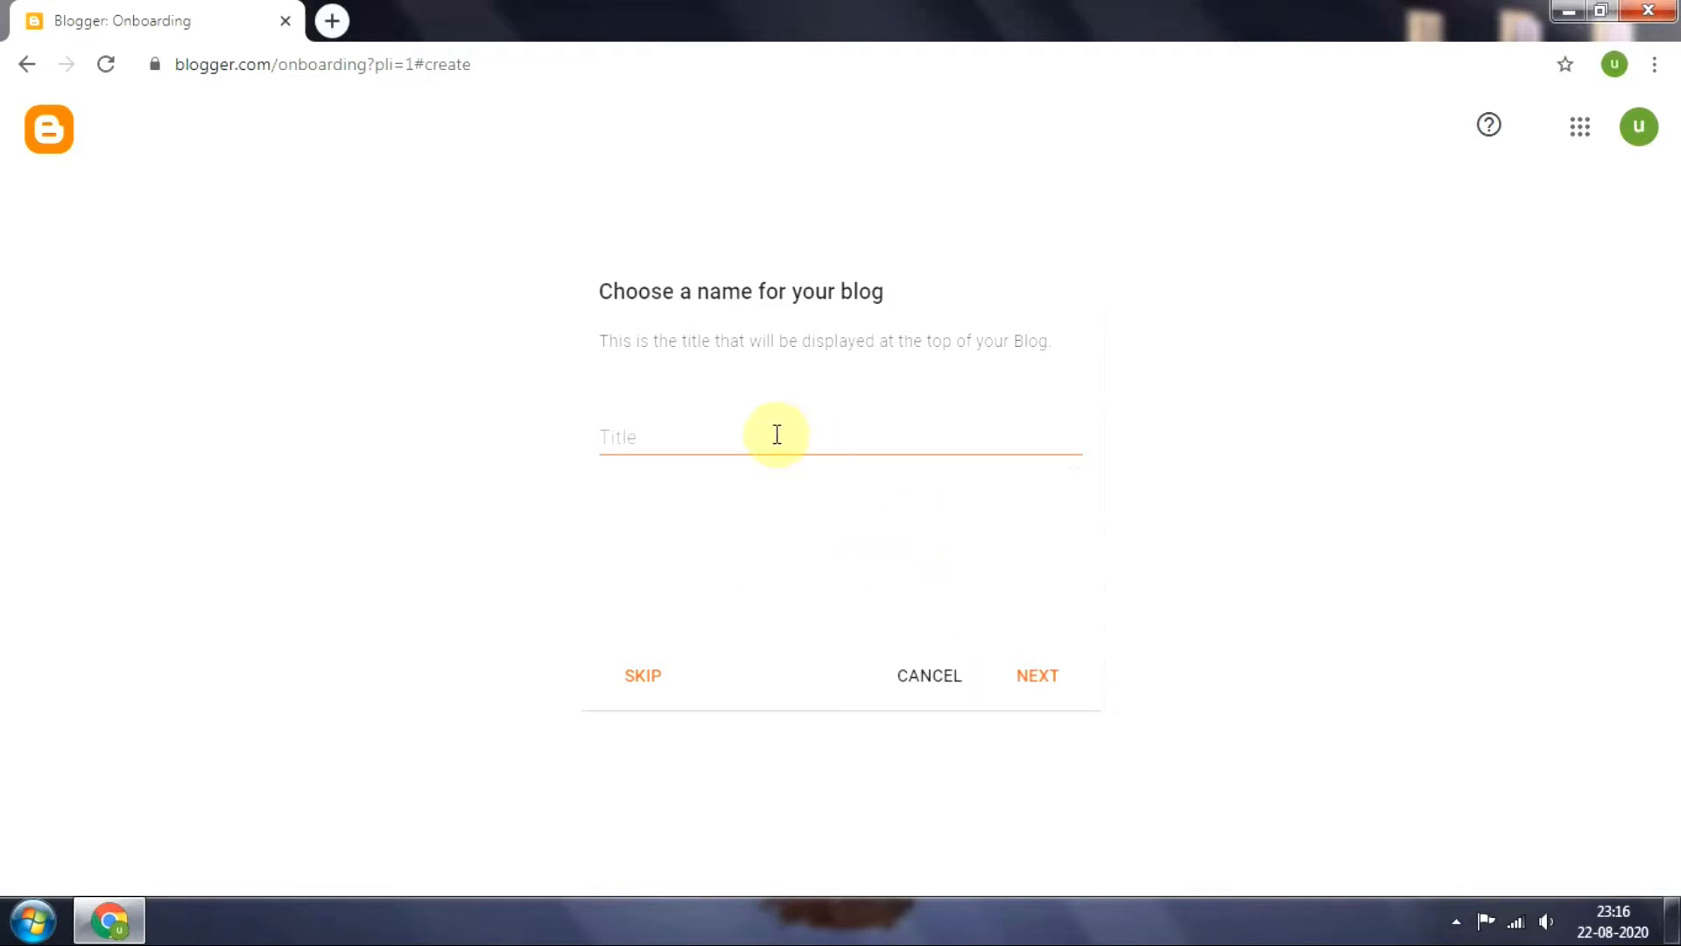
Name the new blog user18 and continue to the URL choice
click(659, 440)
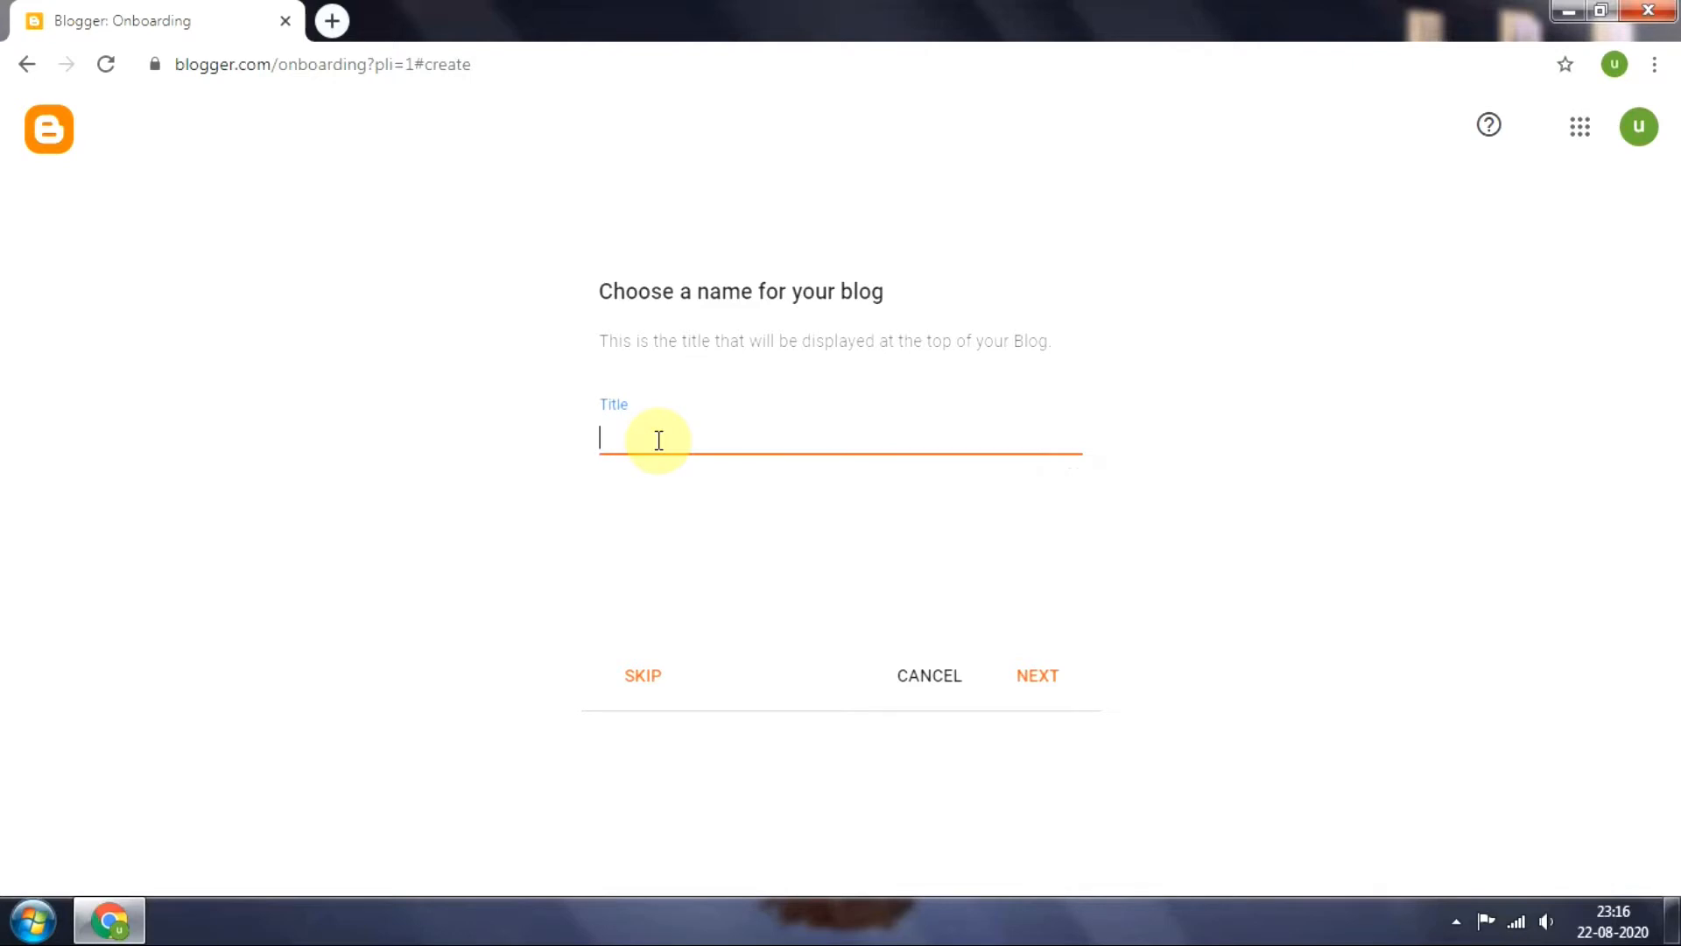
text(user18)
click(1045, 681)
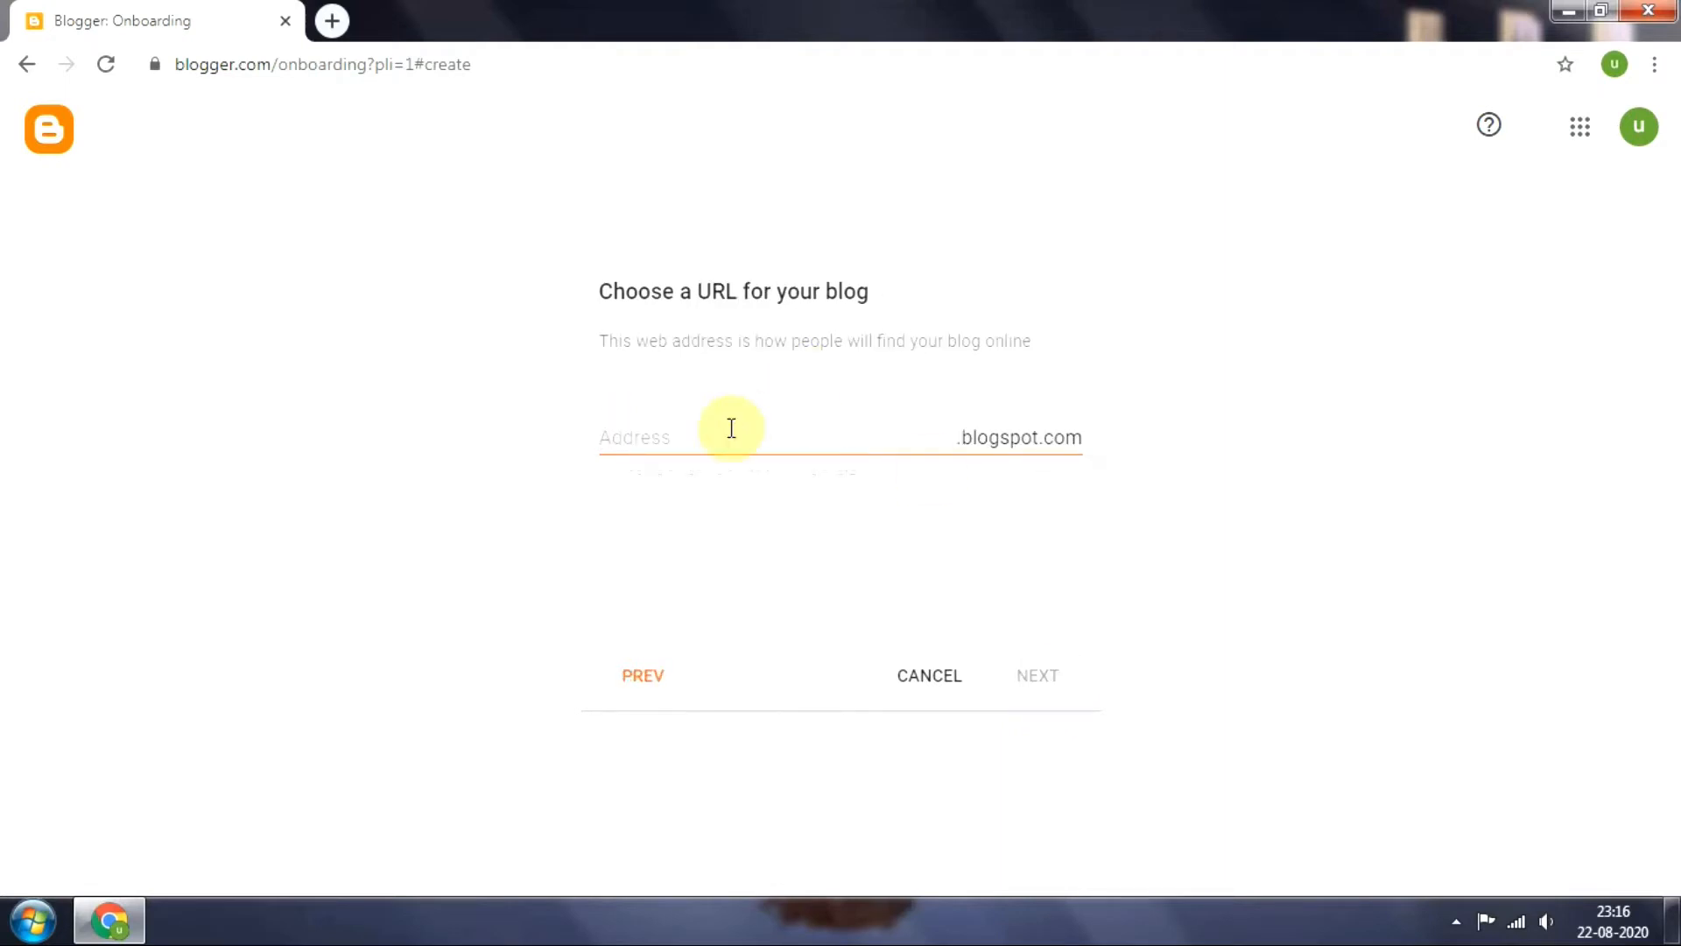
Set the blog's address to user18by18.blogspot.com and continue to the display name
click(739, 431)
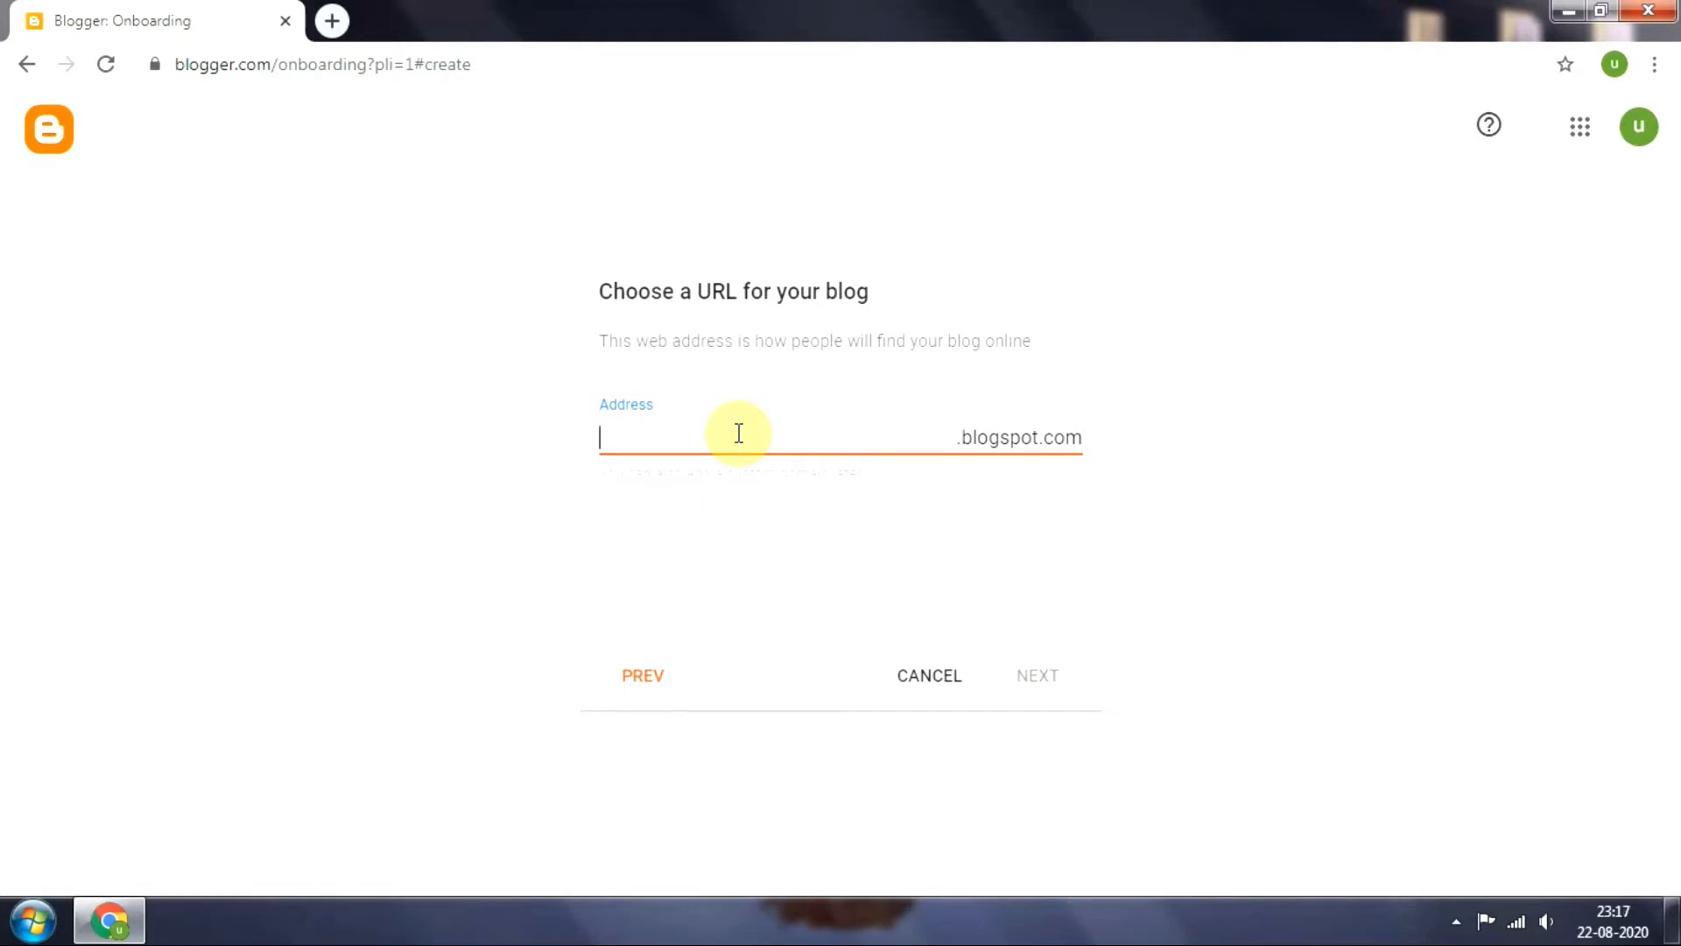
text(user18by18)
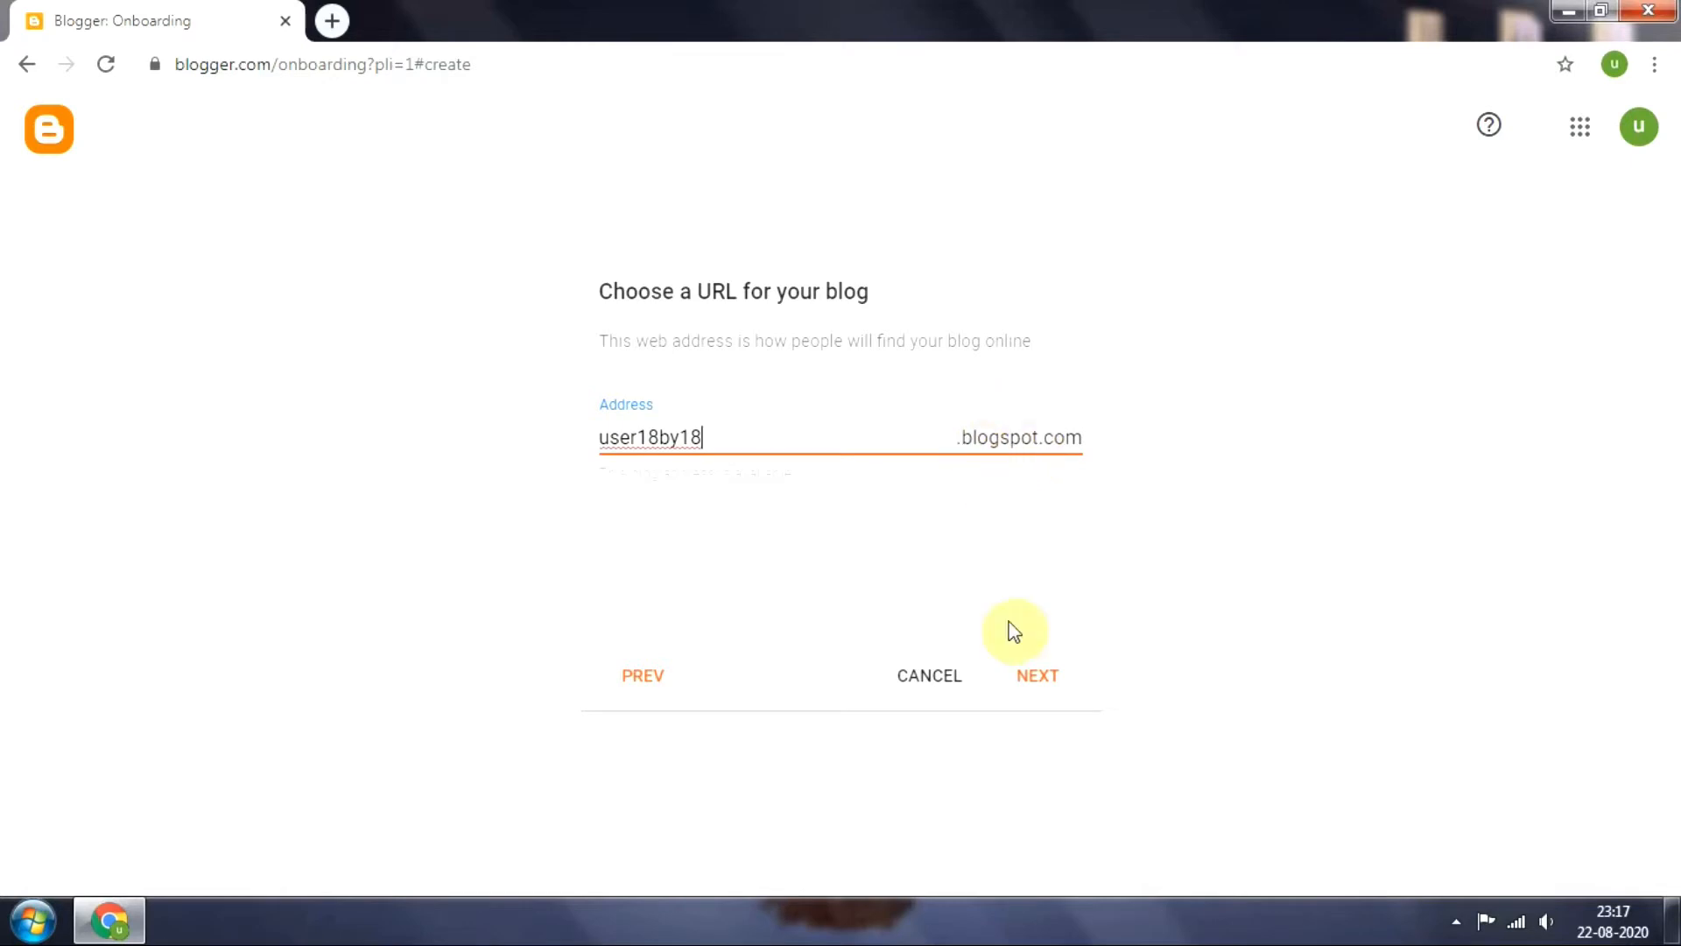
click(1046, 679)
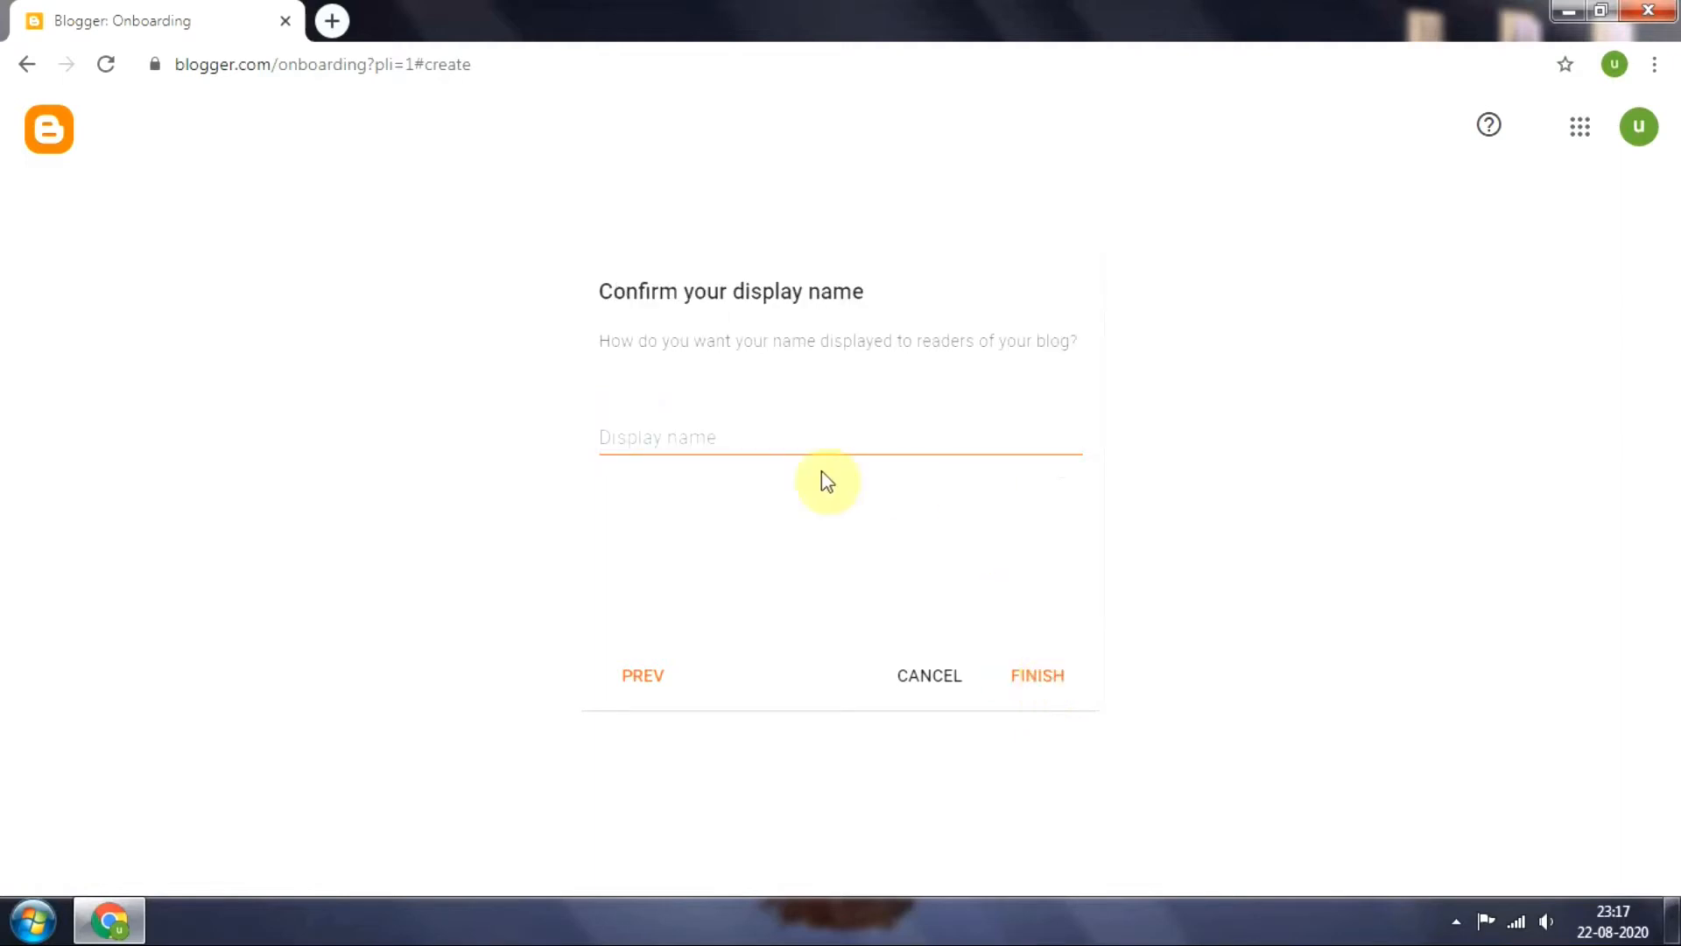
Set the display name to user18 and finish creating the blog
click(767, 425)
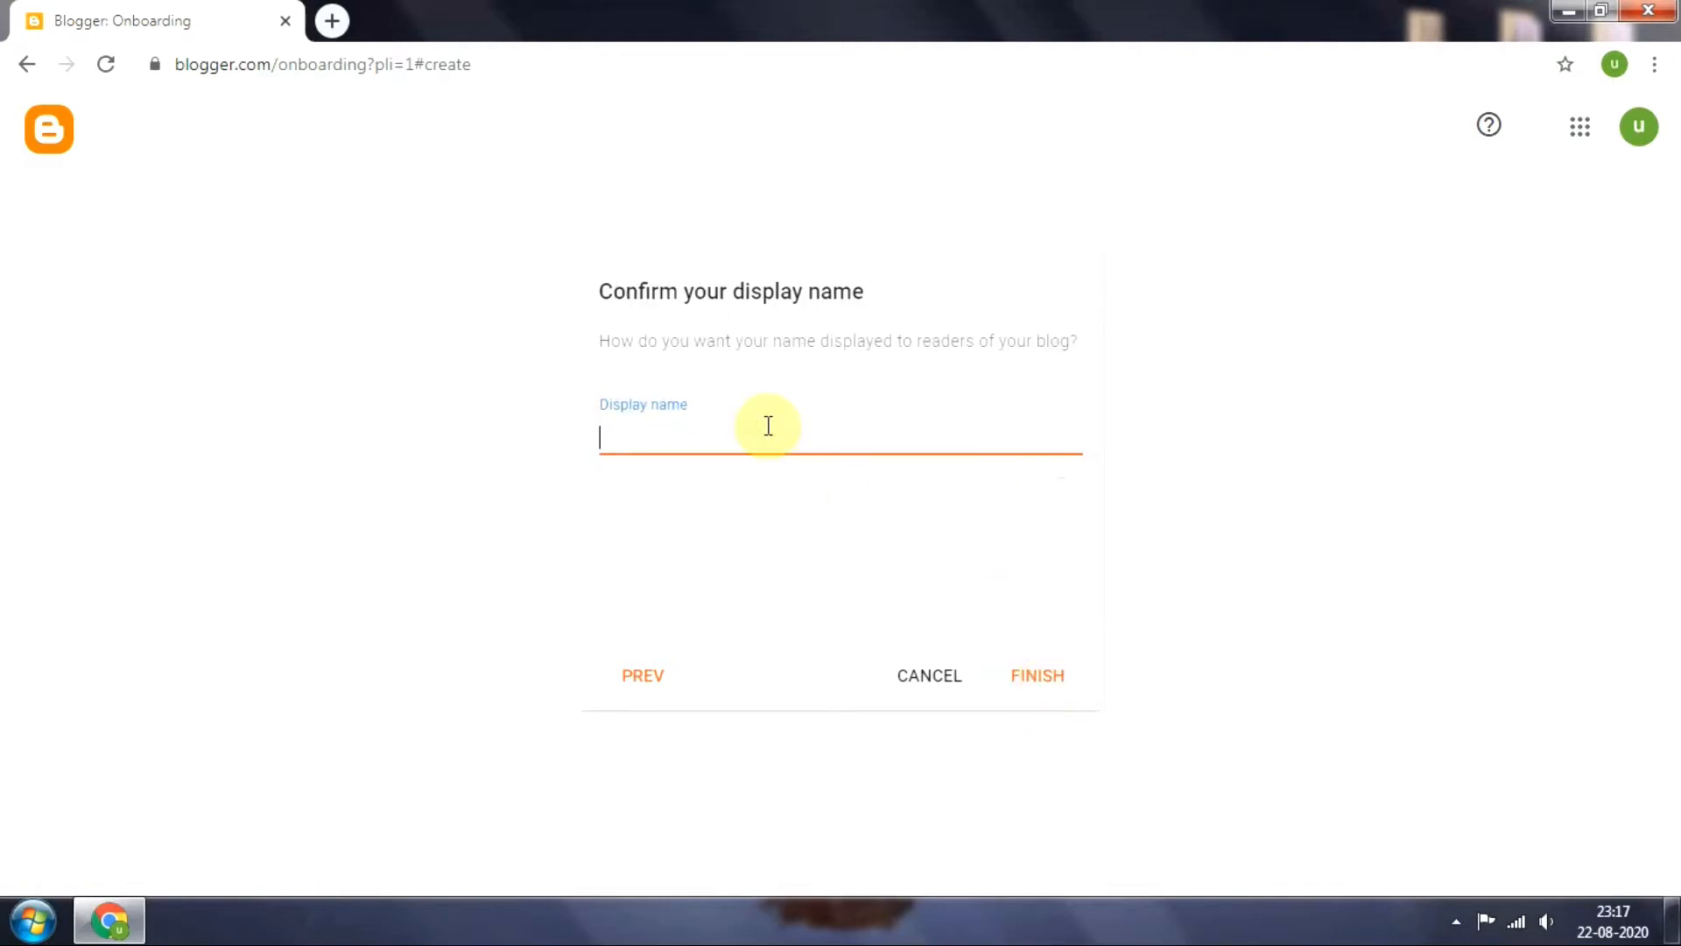
text(user18)
click(1053, 678)
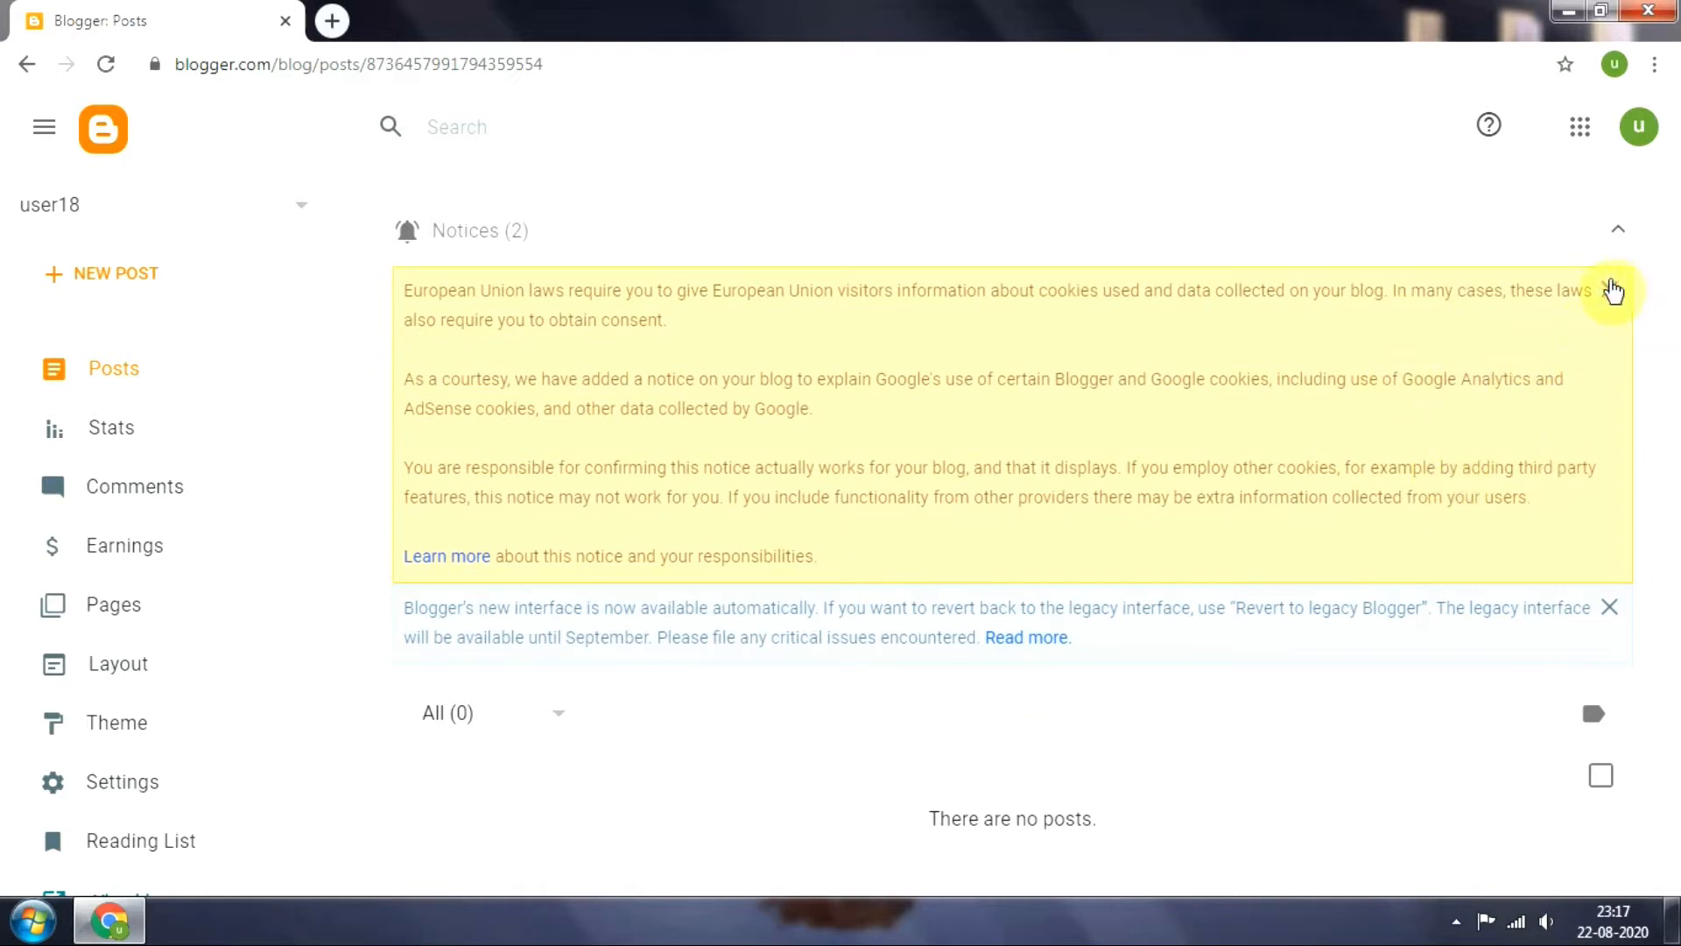
Dismiss both notices on the Posts page and check the list of blogs without switching
click(1612, 290)
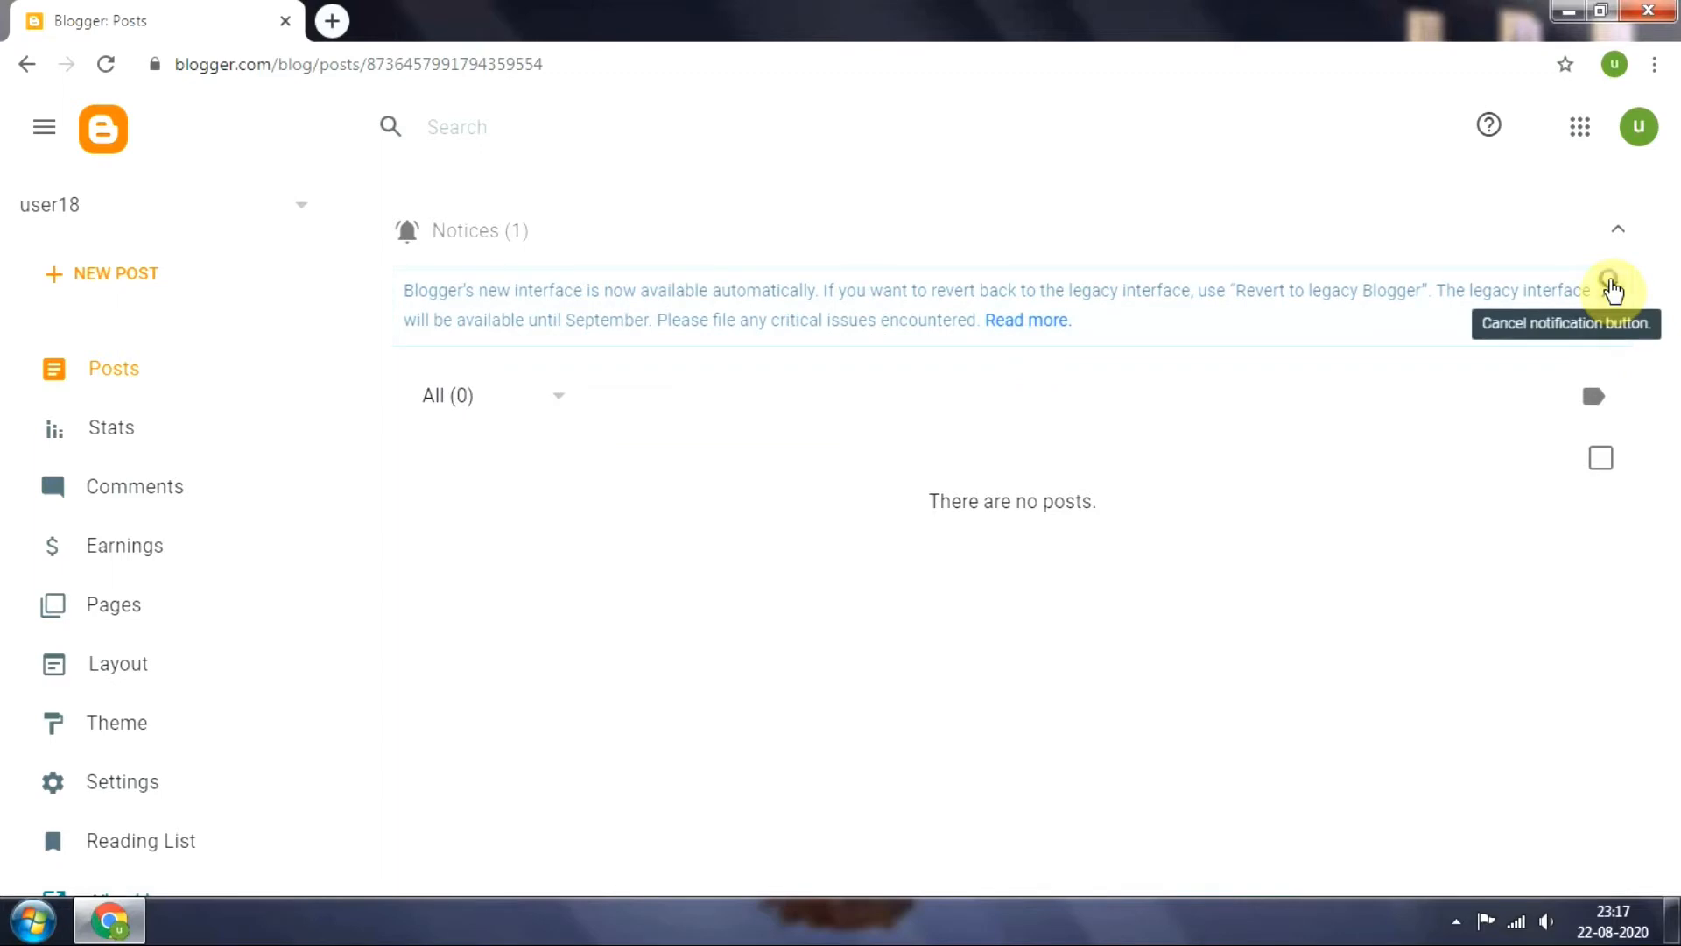
click(1612, 290)
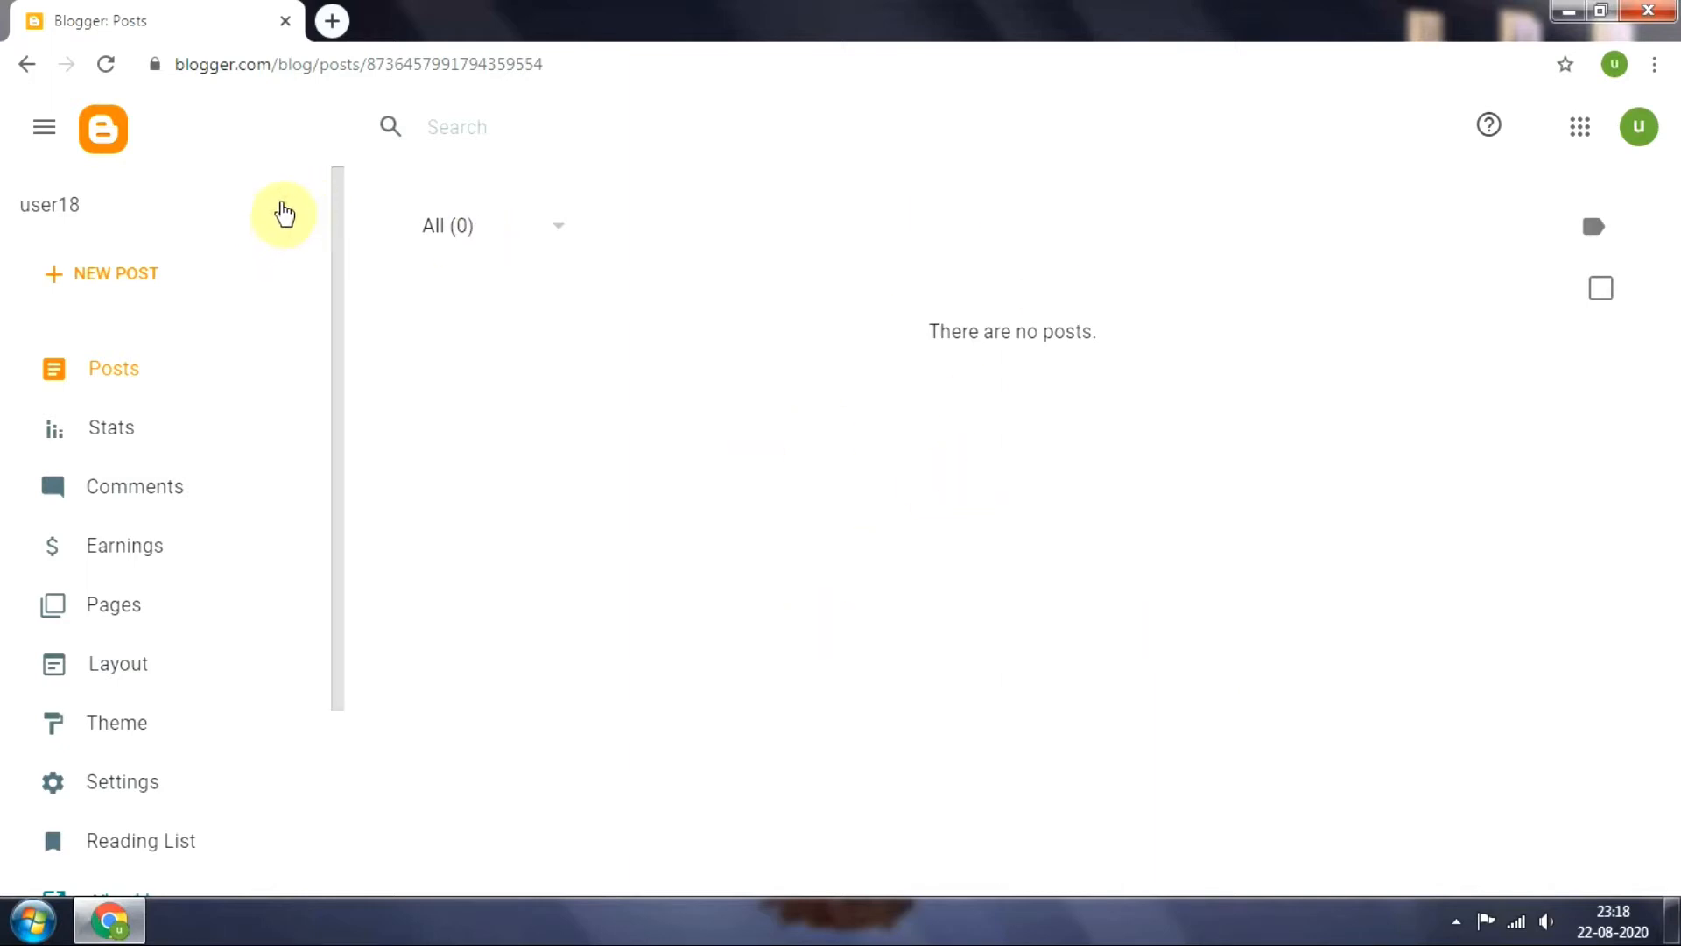
click(282, 211)
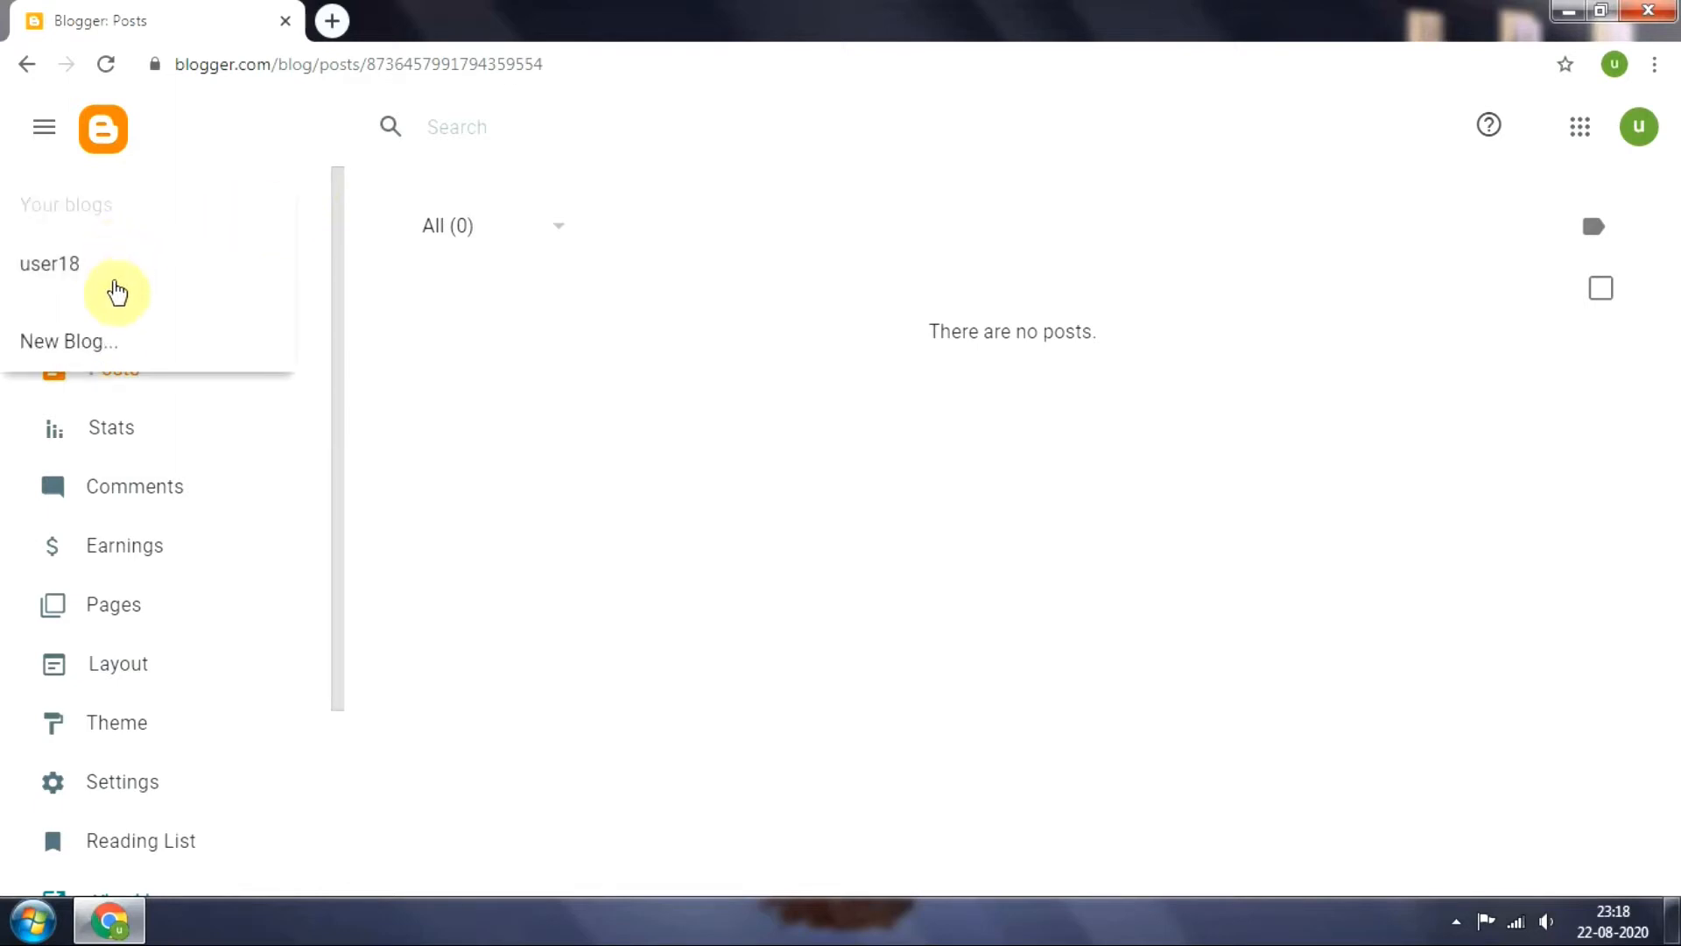
click(417, 319)
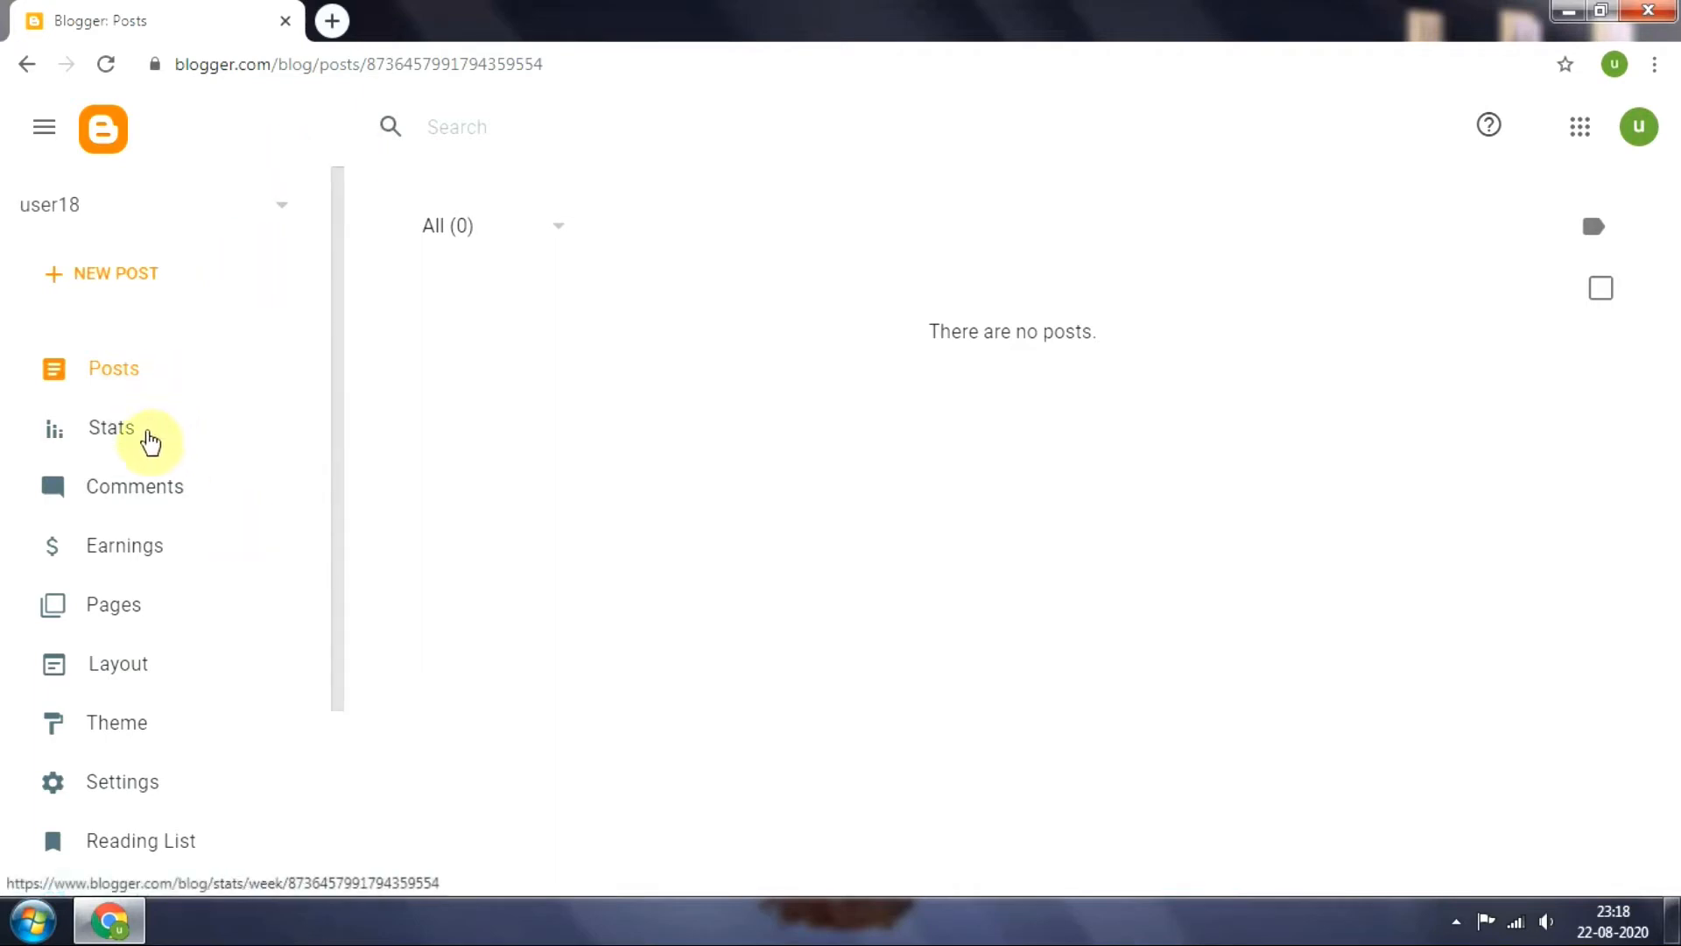
Look through the blog's Stats, Comments, Earnings, Pages and Layout sections
click(149, 438)
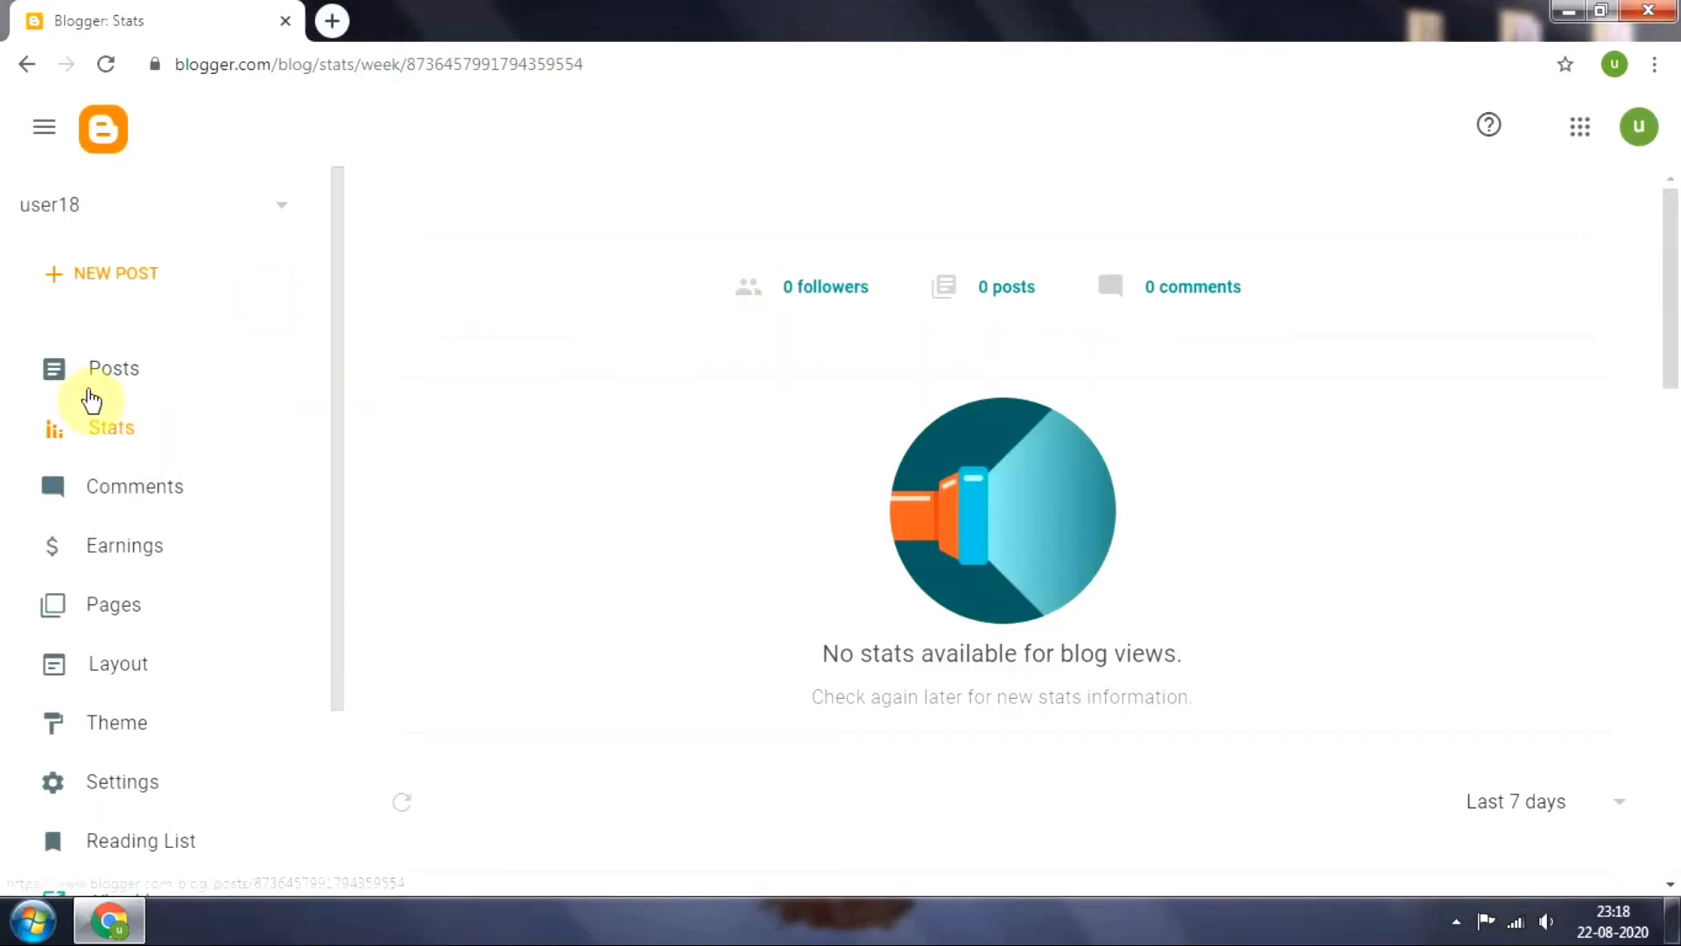
click(160, 488)
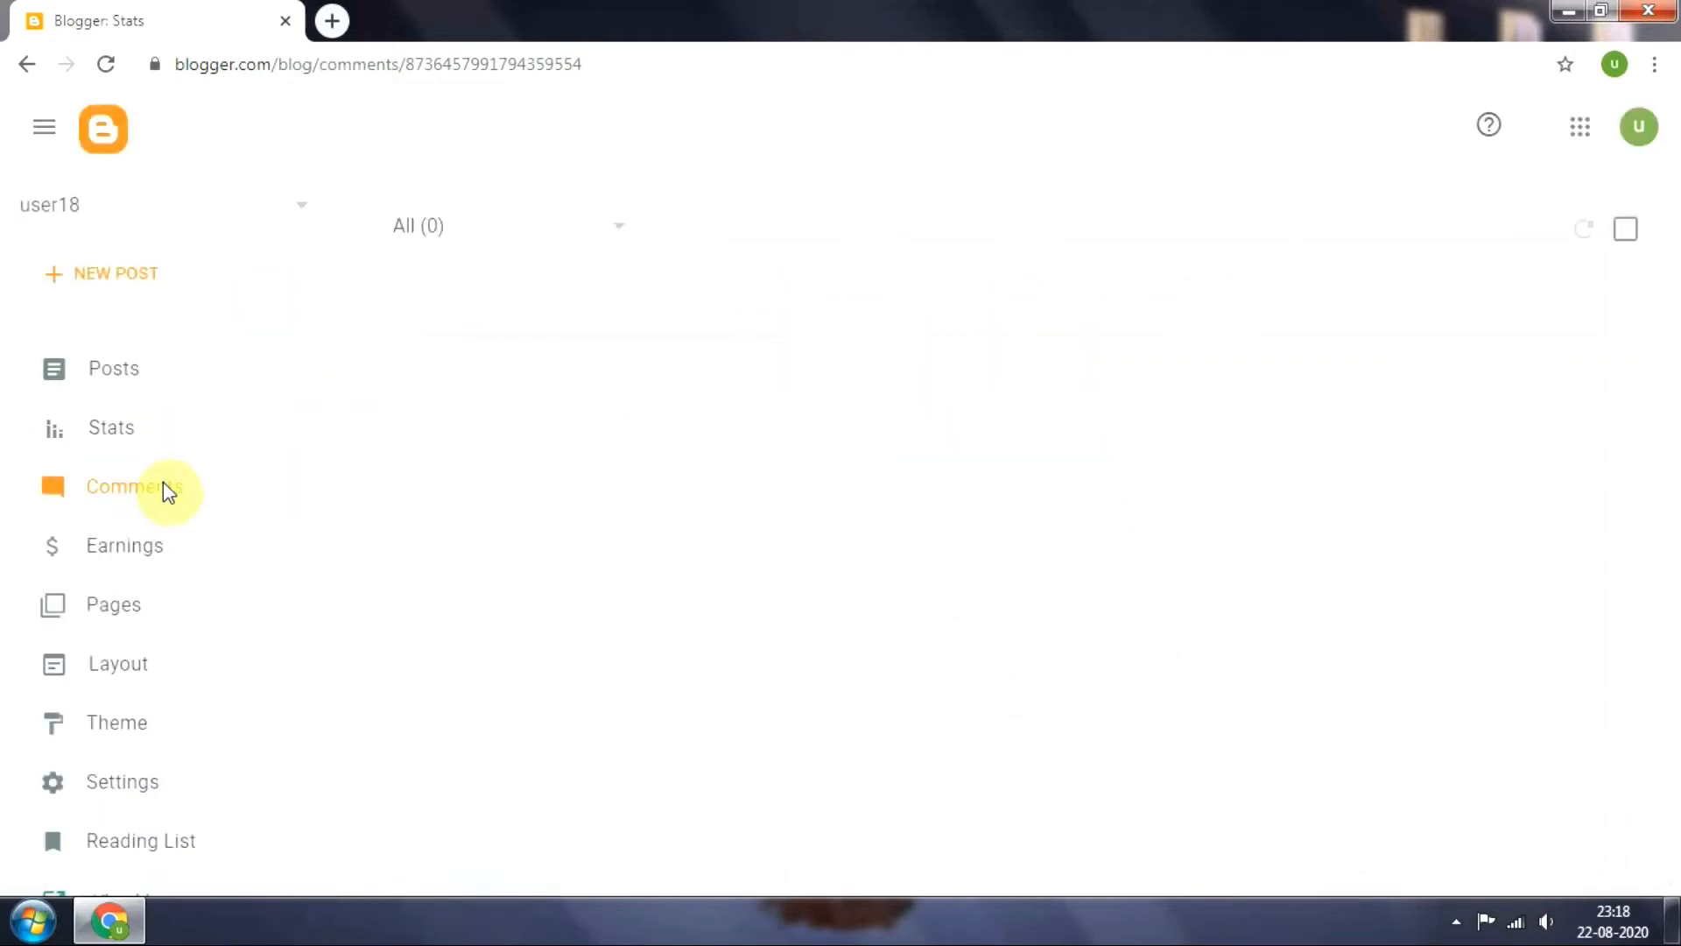
click(111, 574)
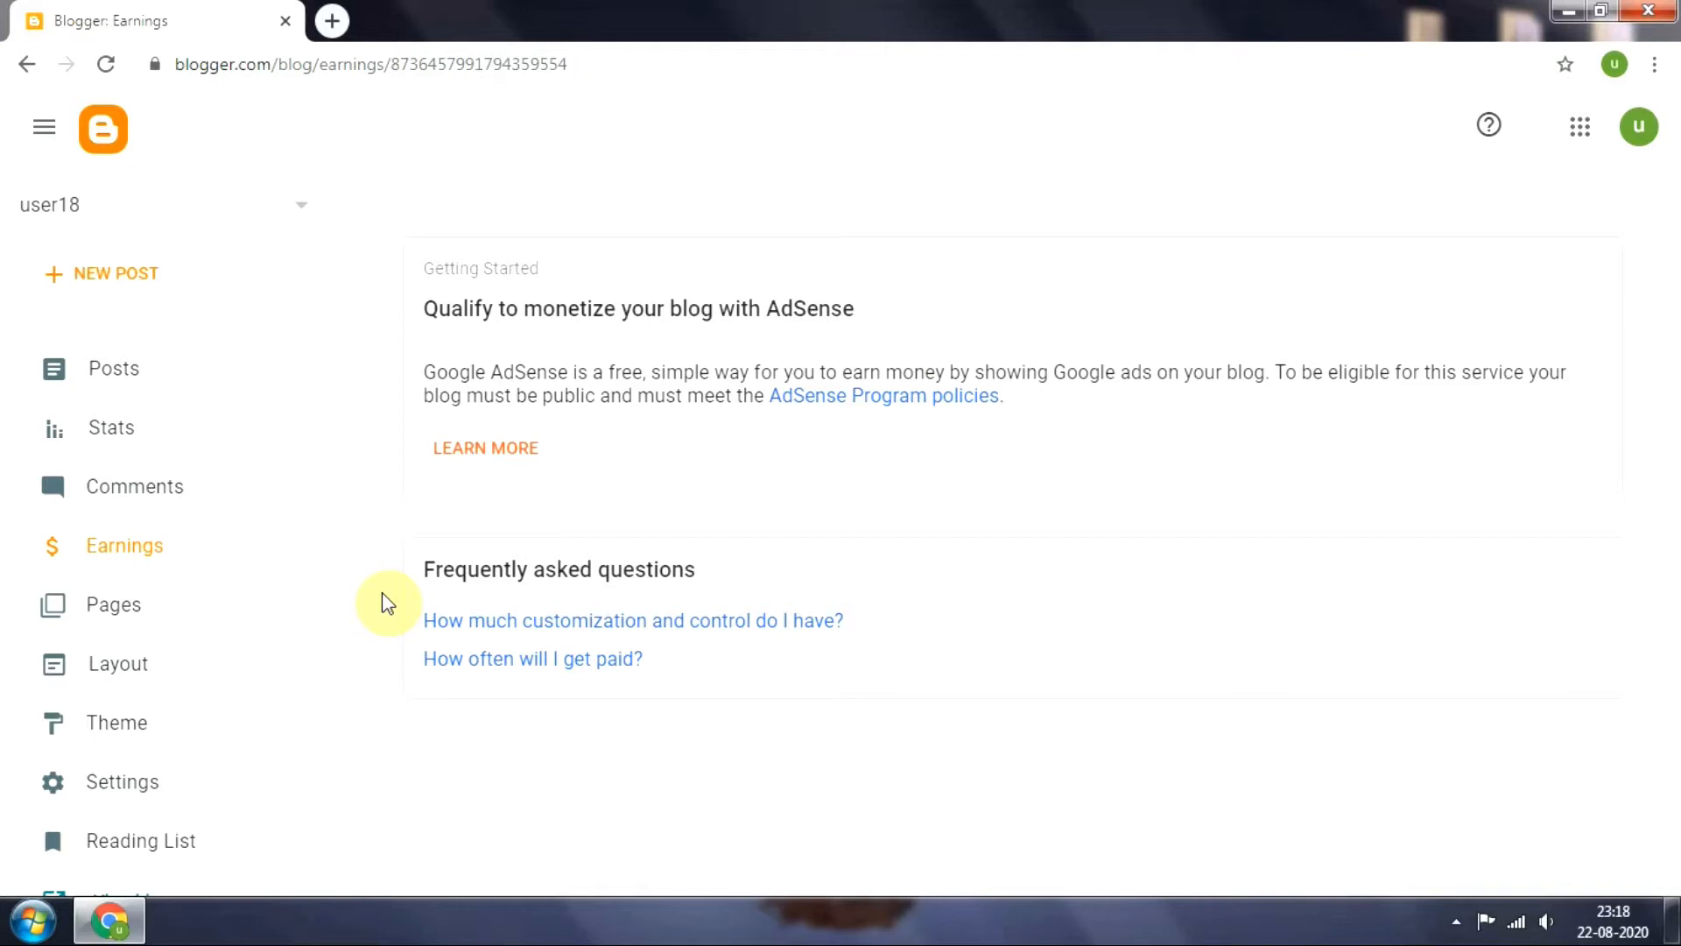
click(149, 598)
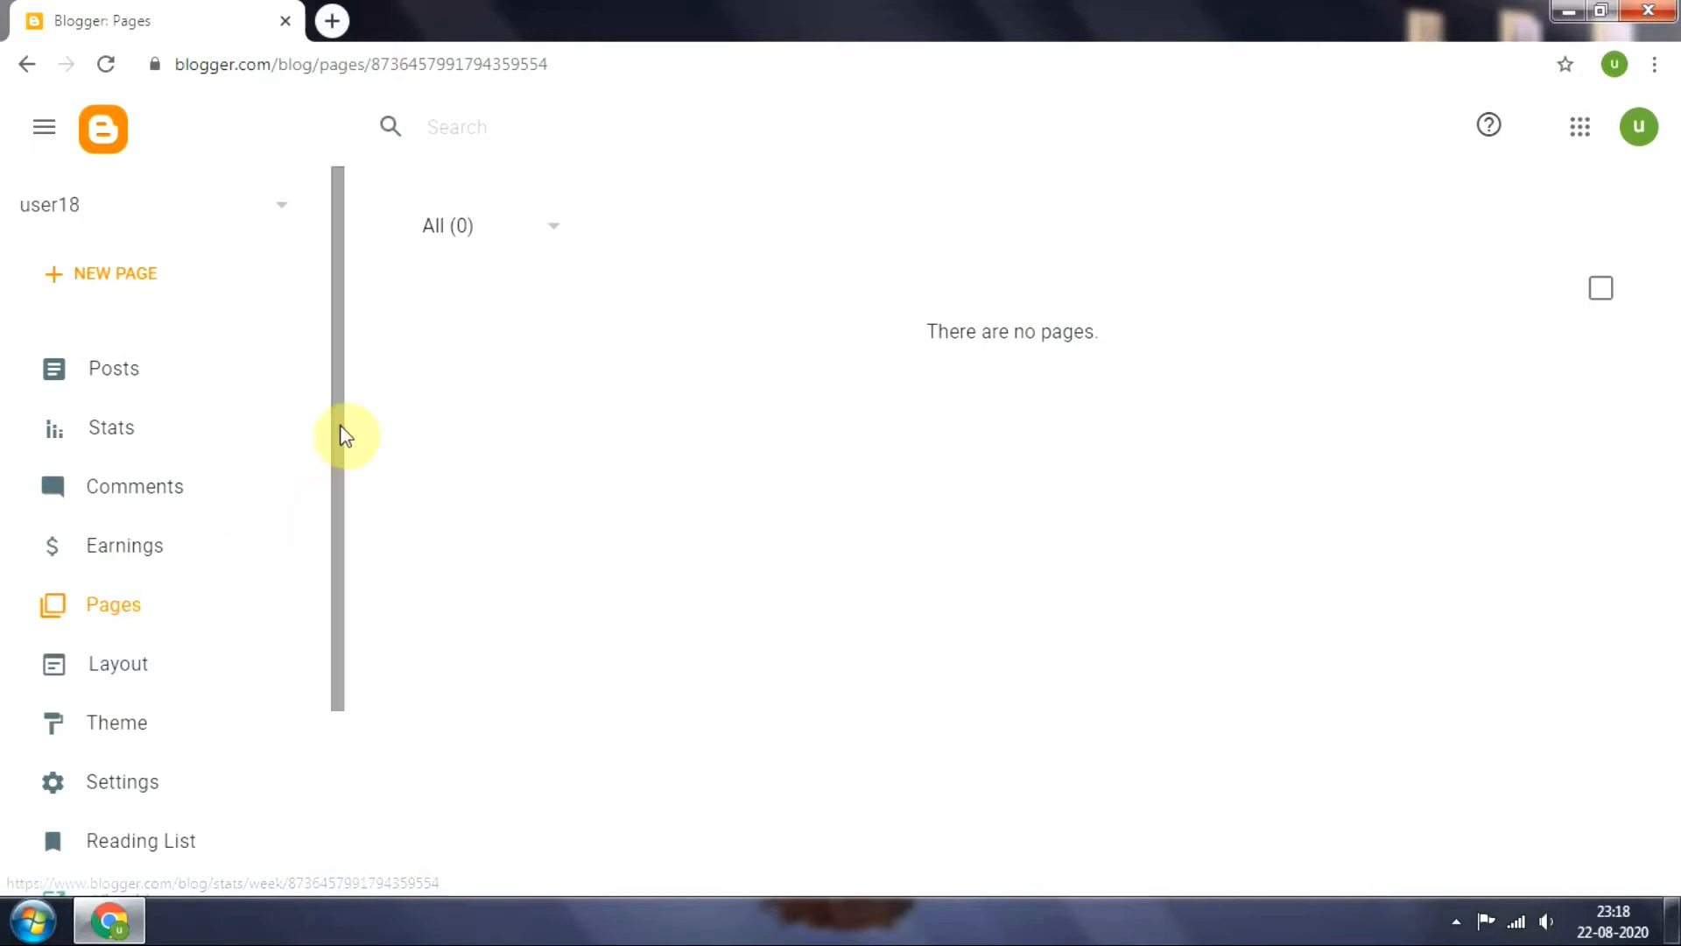
drag(338, 432, 340, 548)
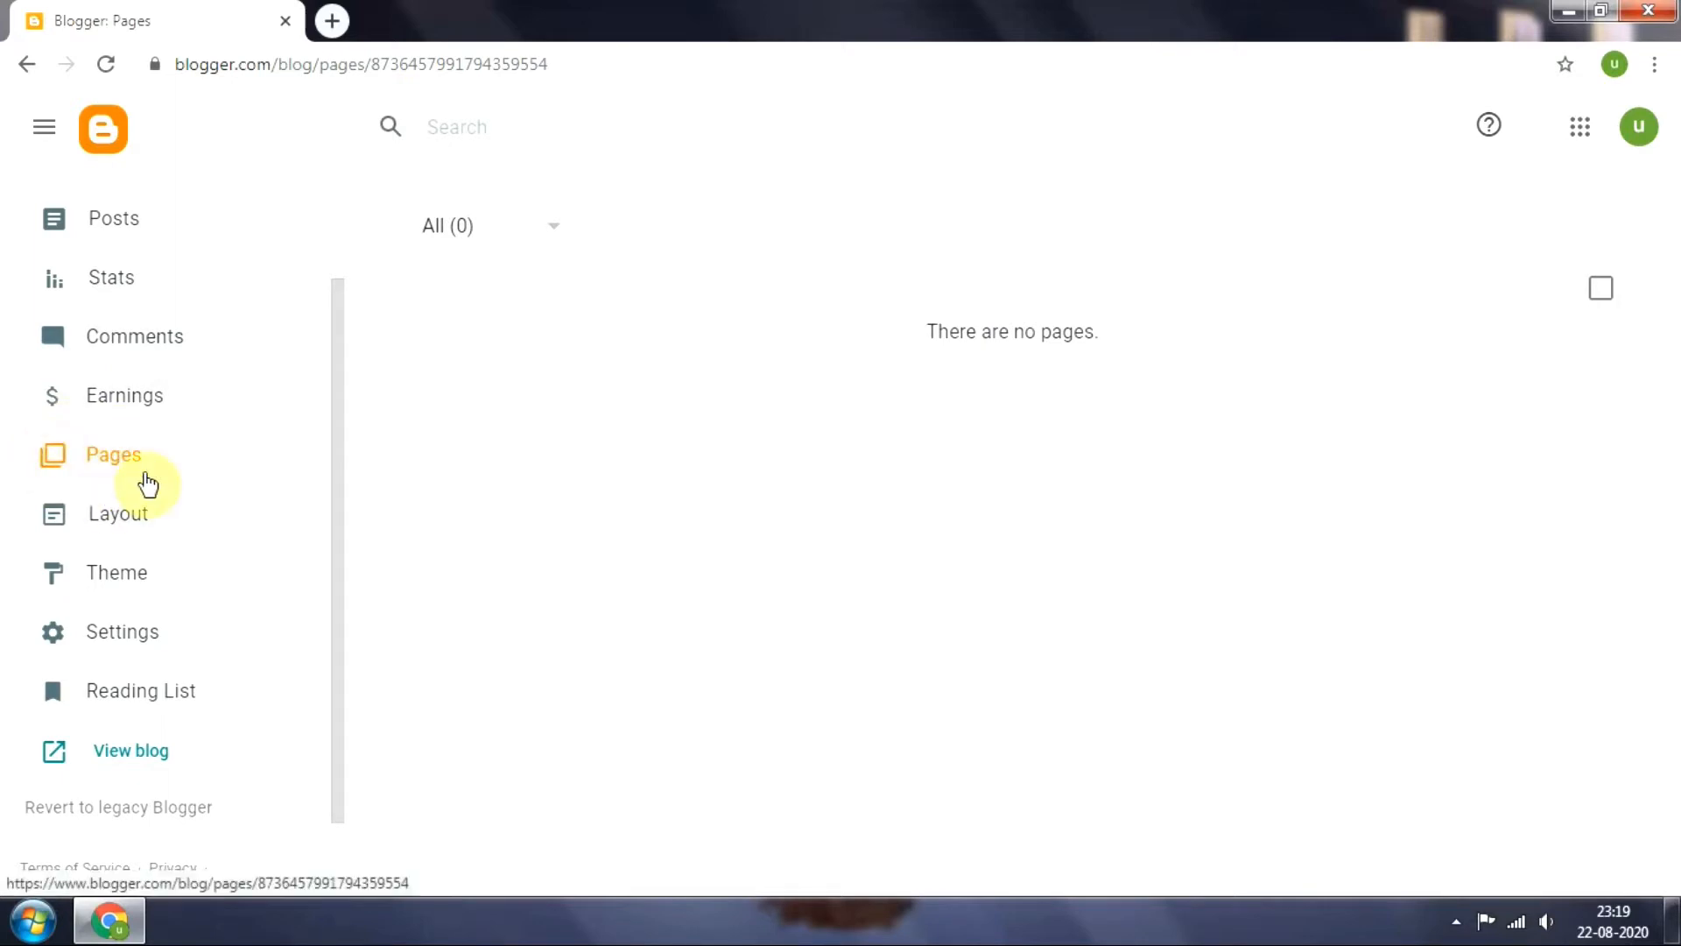
click(125, 519)
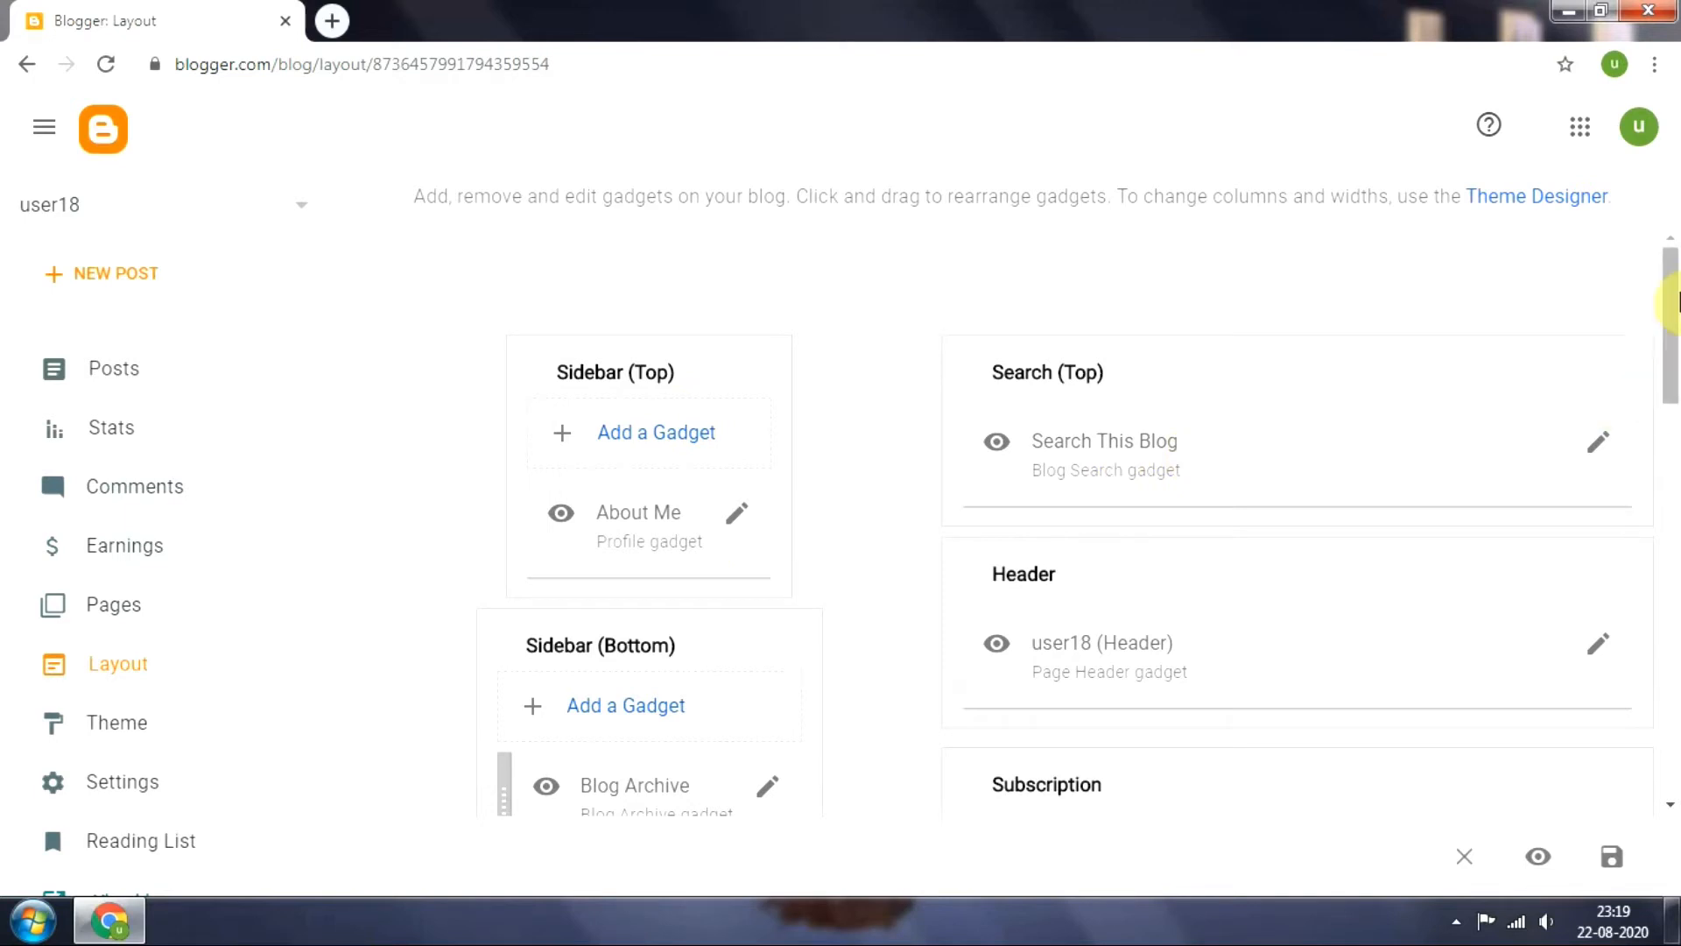
mouse_move(1667, 263)
mouse_down()
mouse_move(1674, 701)
mouse_move(1674, 271)
mouse_up()
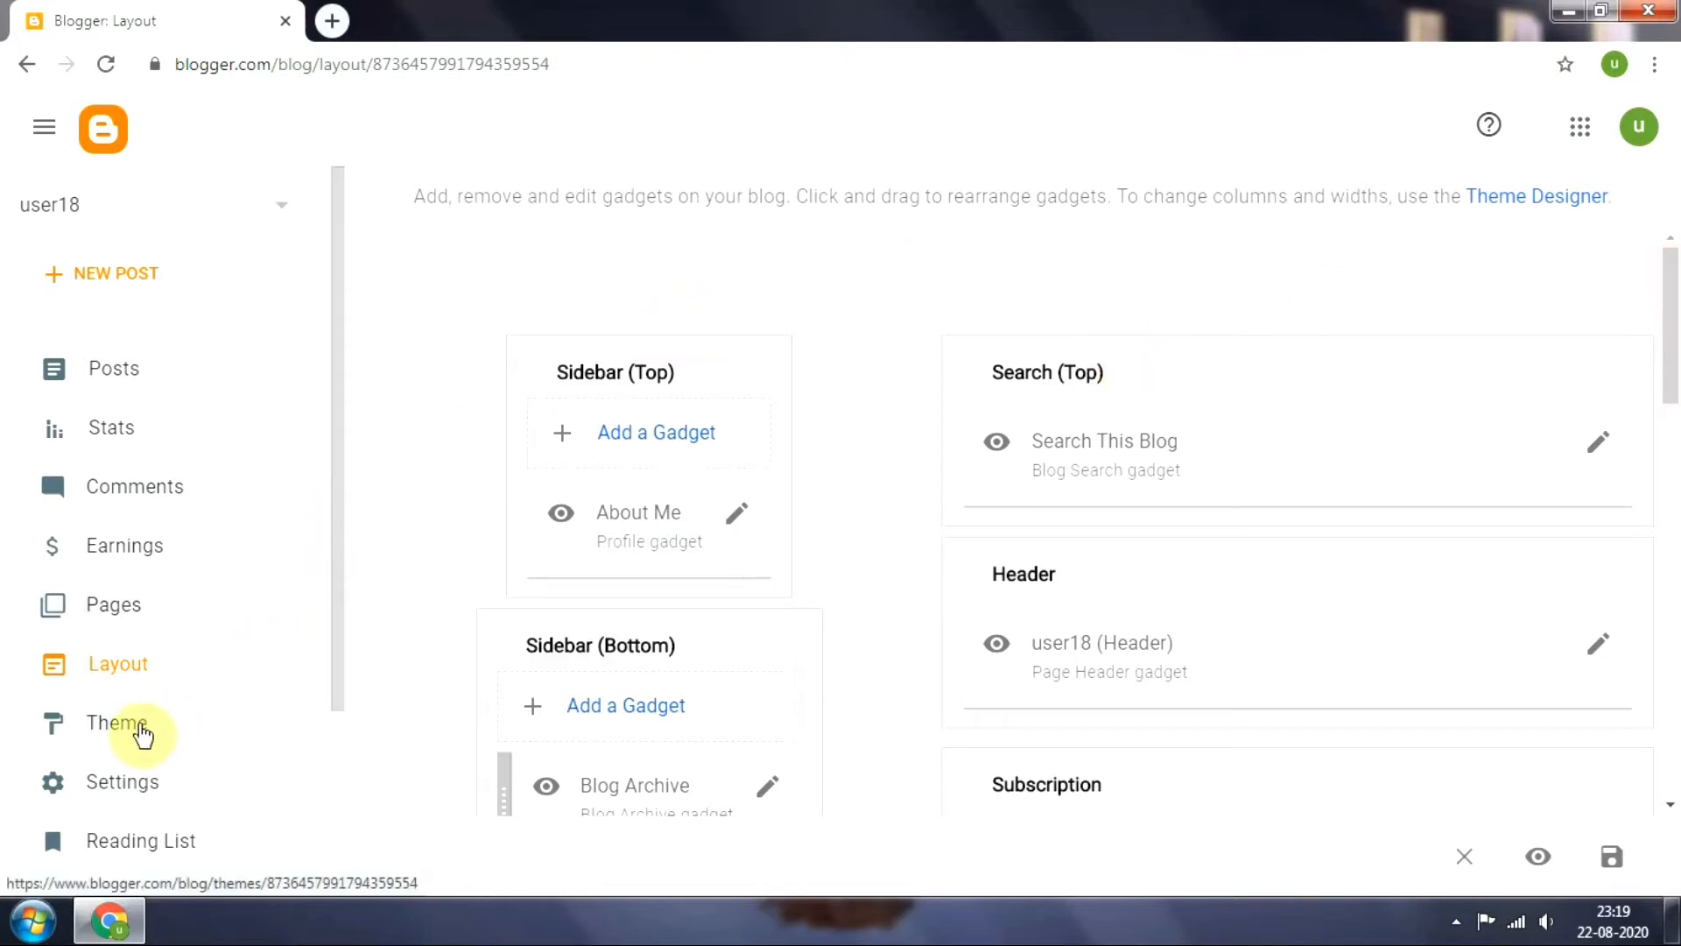
Browse the gallery of available blog themes and look over the remaining dashboard sections
click(138, 732)
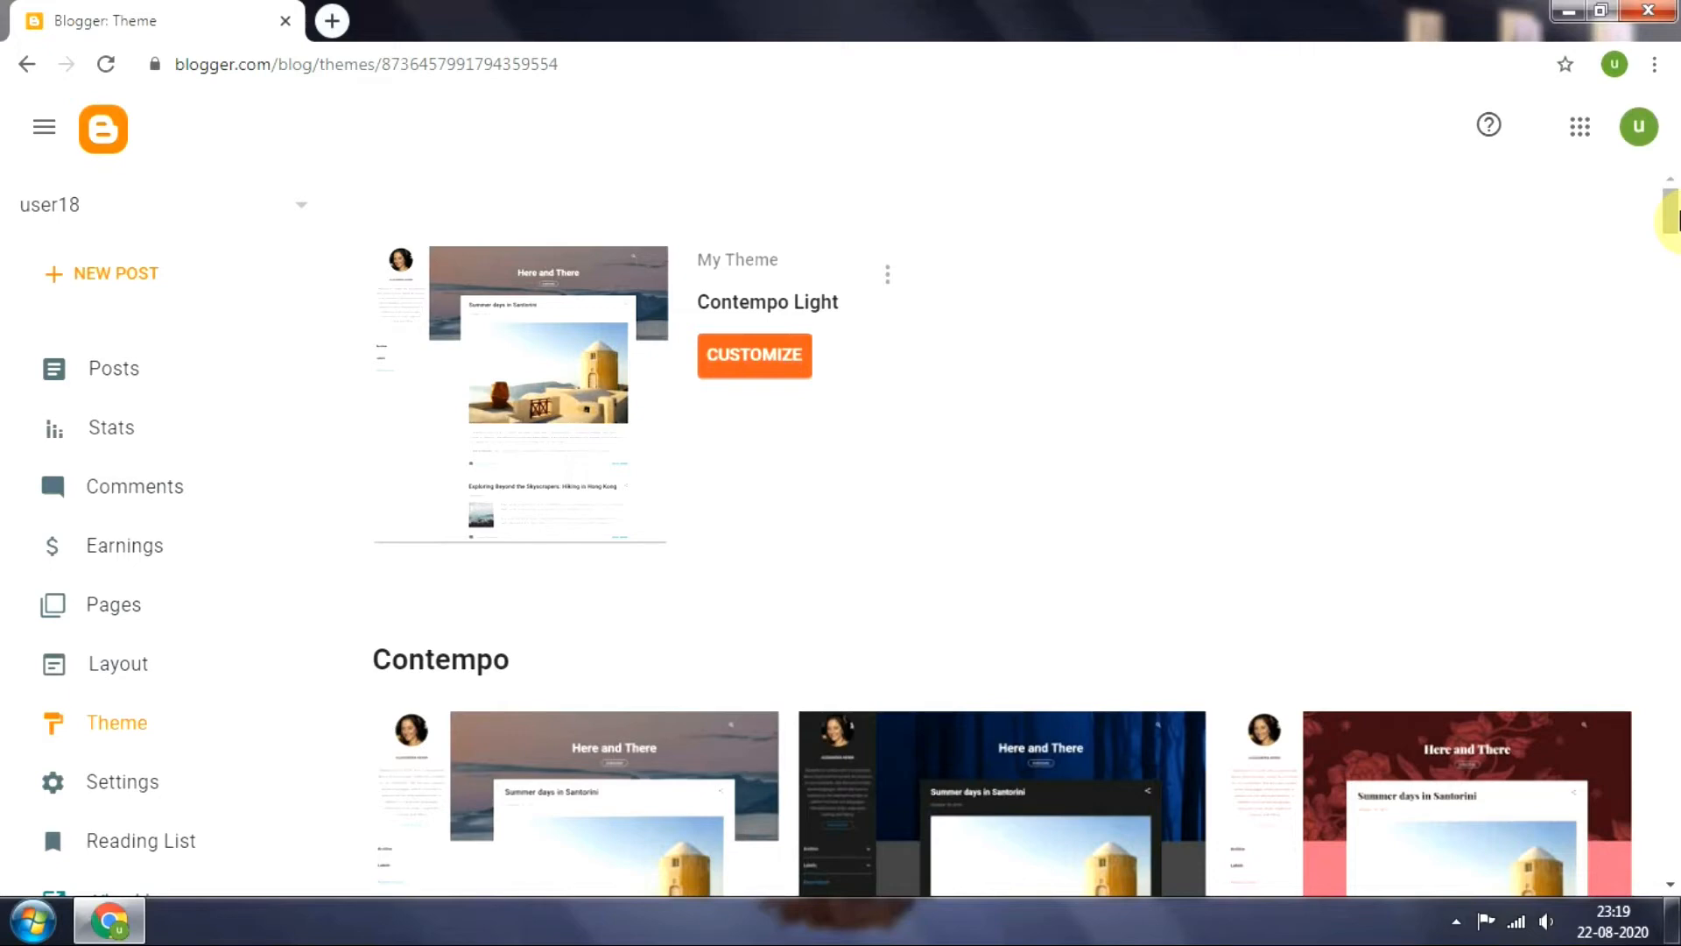
drag(1670, 221, 1670, 443)
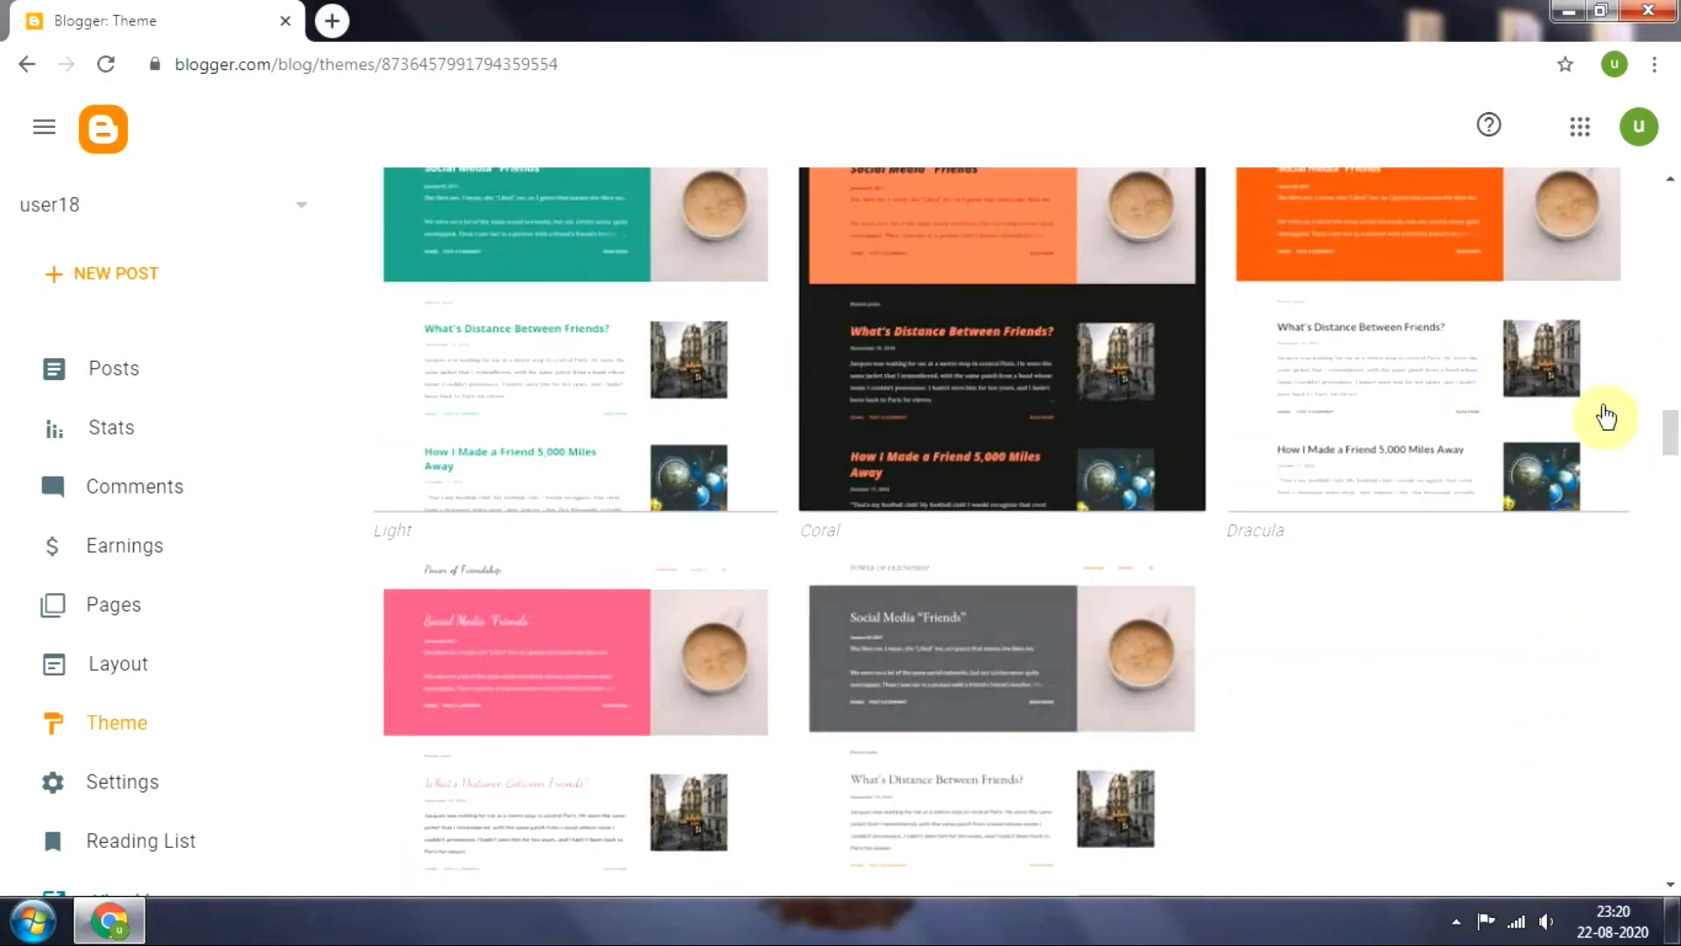
click(1675, 536)
click(1675, 536)
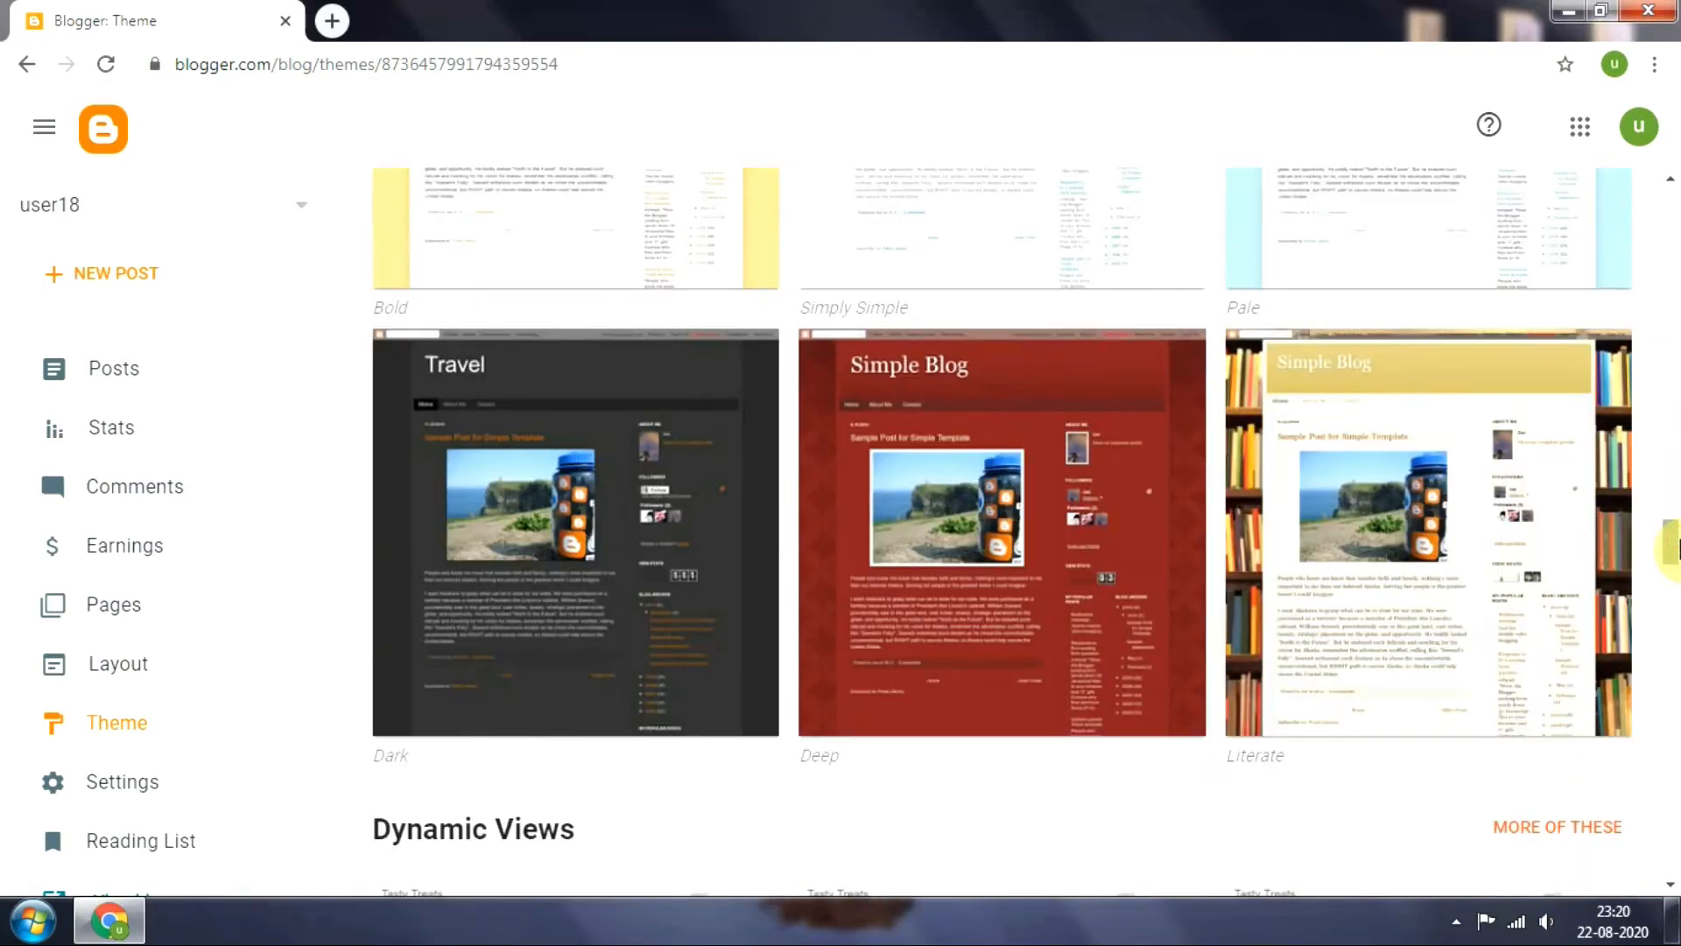
drag(1672, 536, 1669, 687)
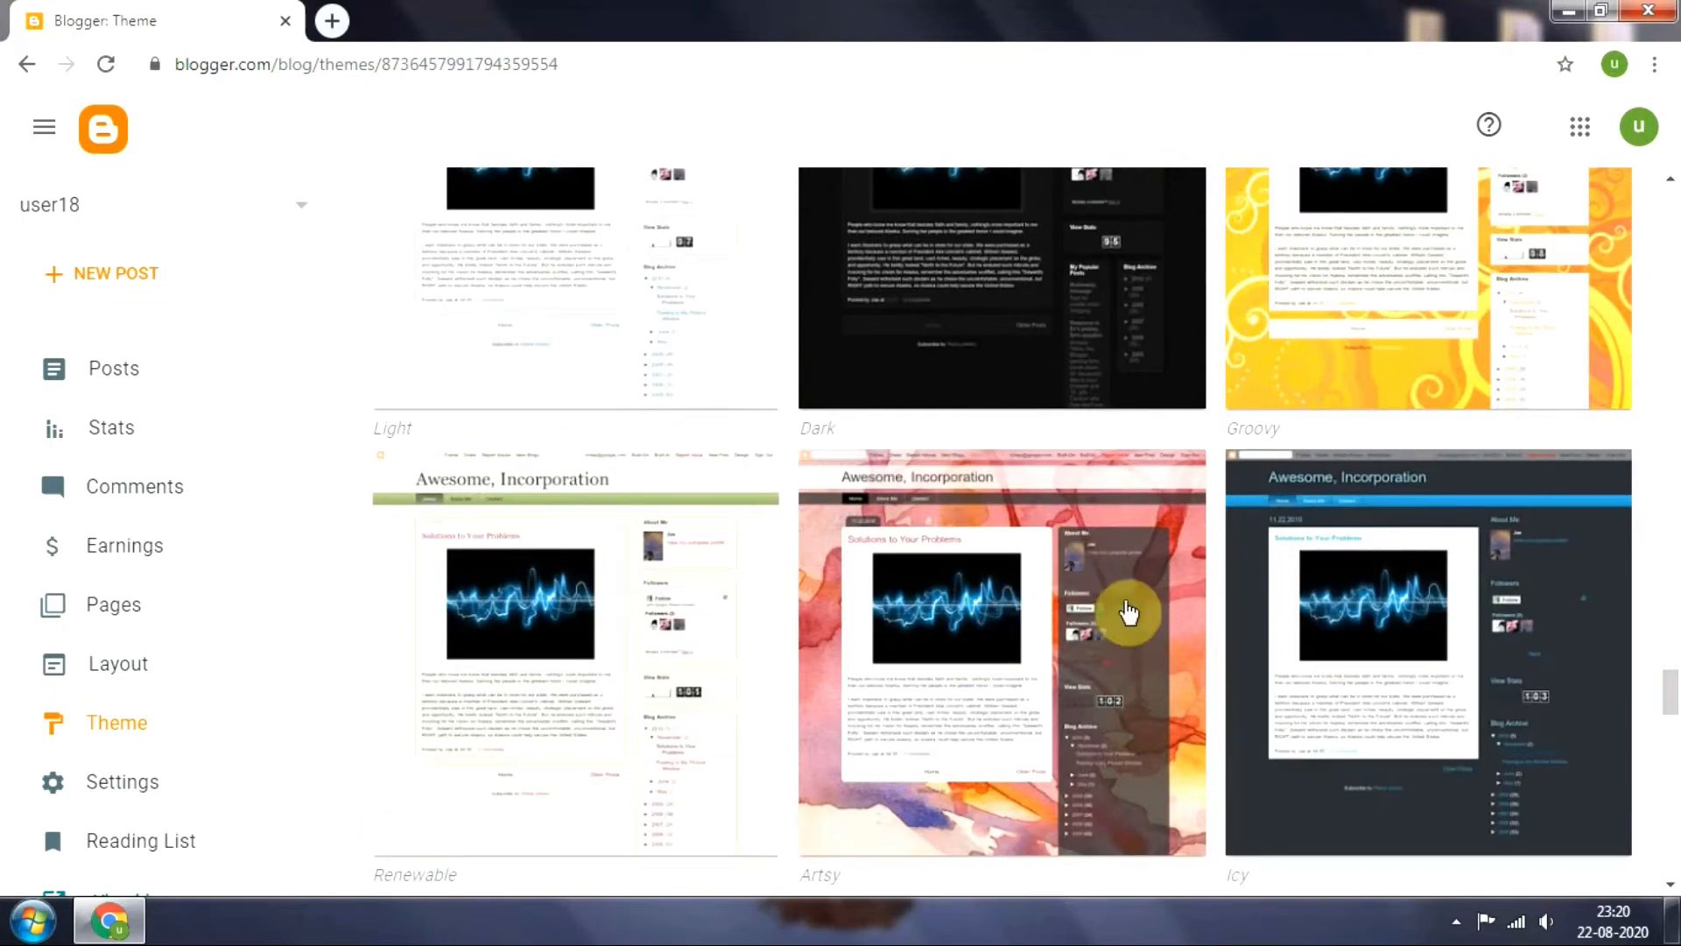
drag(1672, 691, 1674, 162)
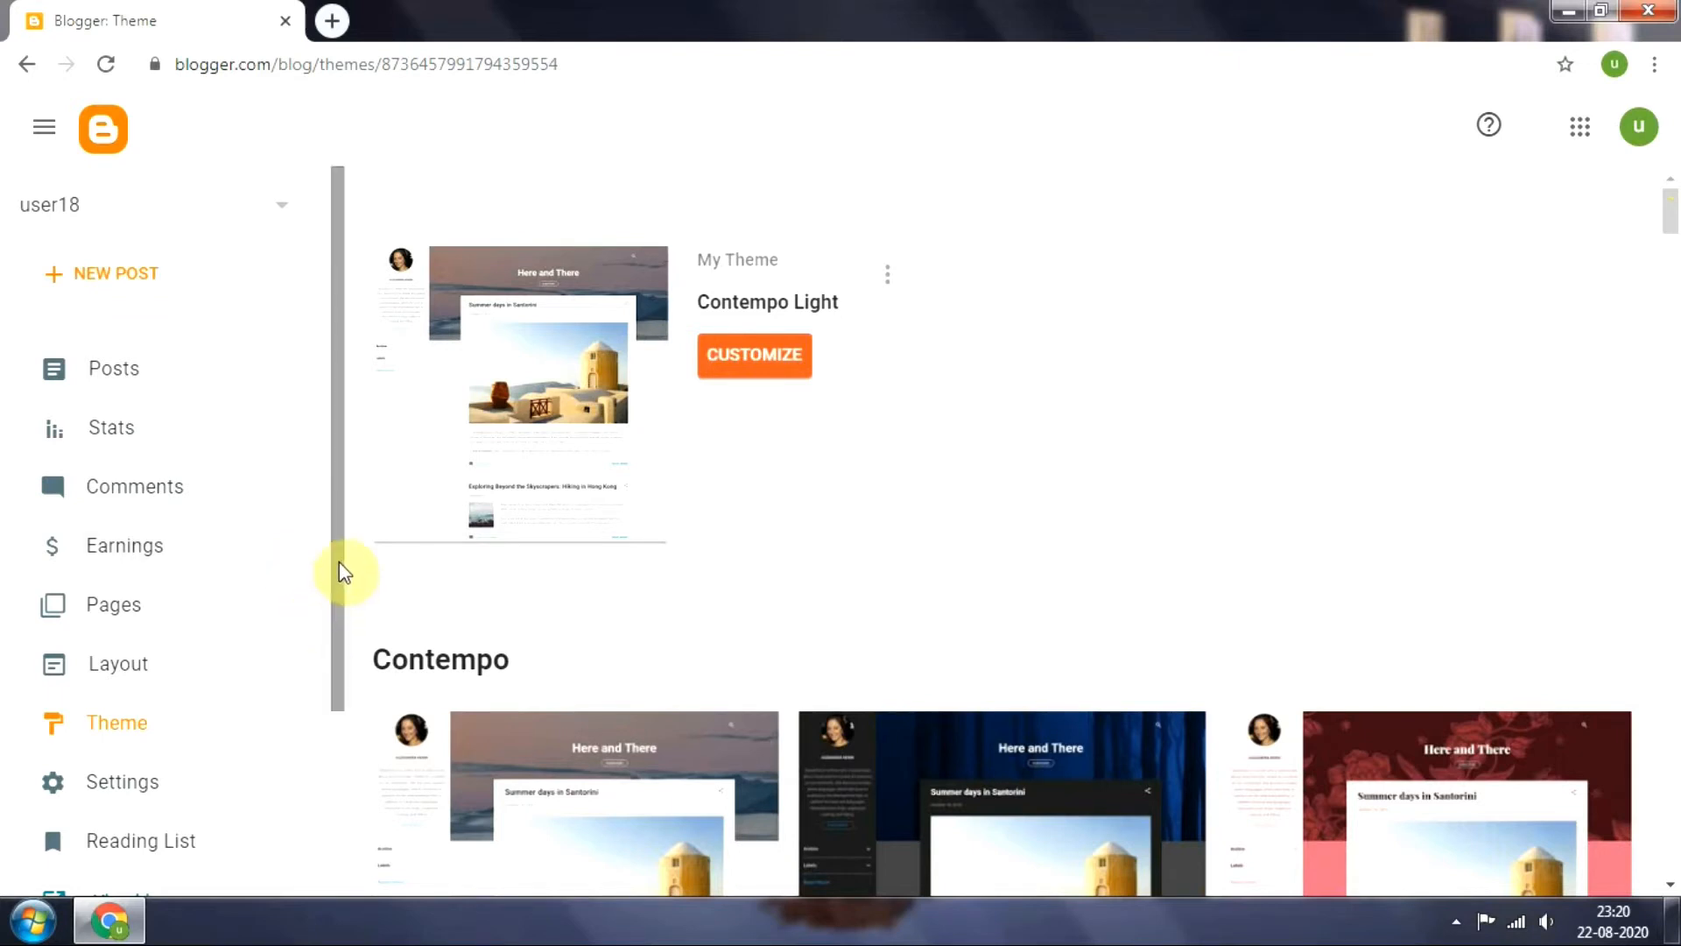
drag(338, 569, 340, 641)
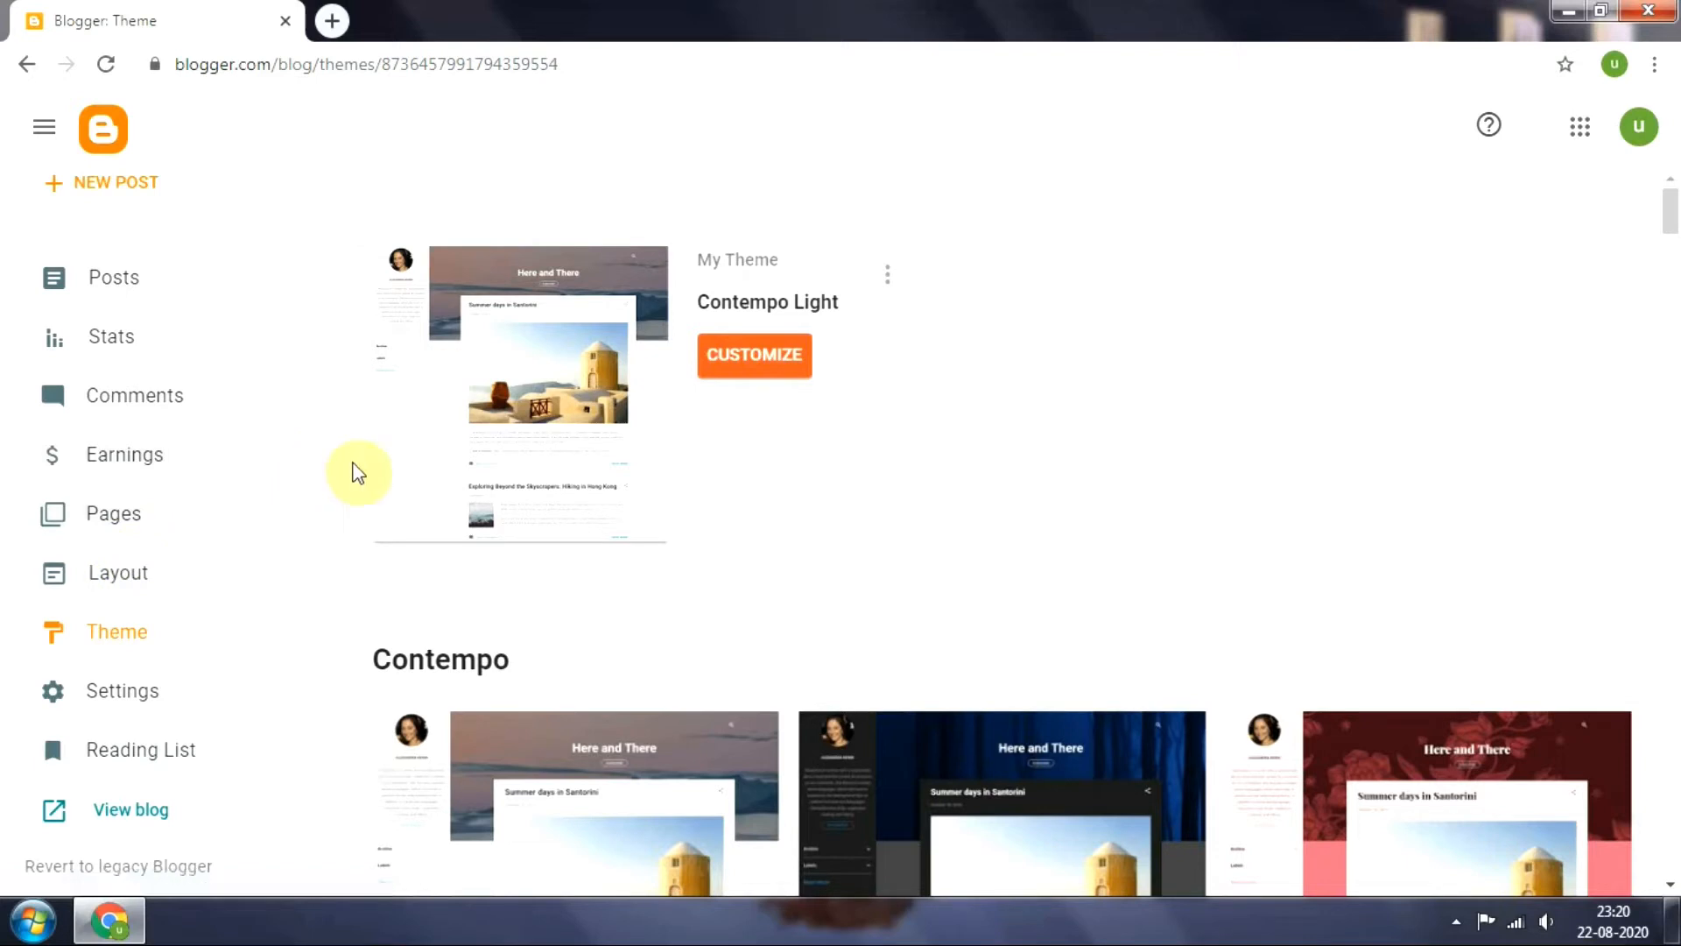
scroll(335, 460, down, 1)
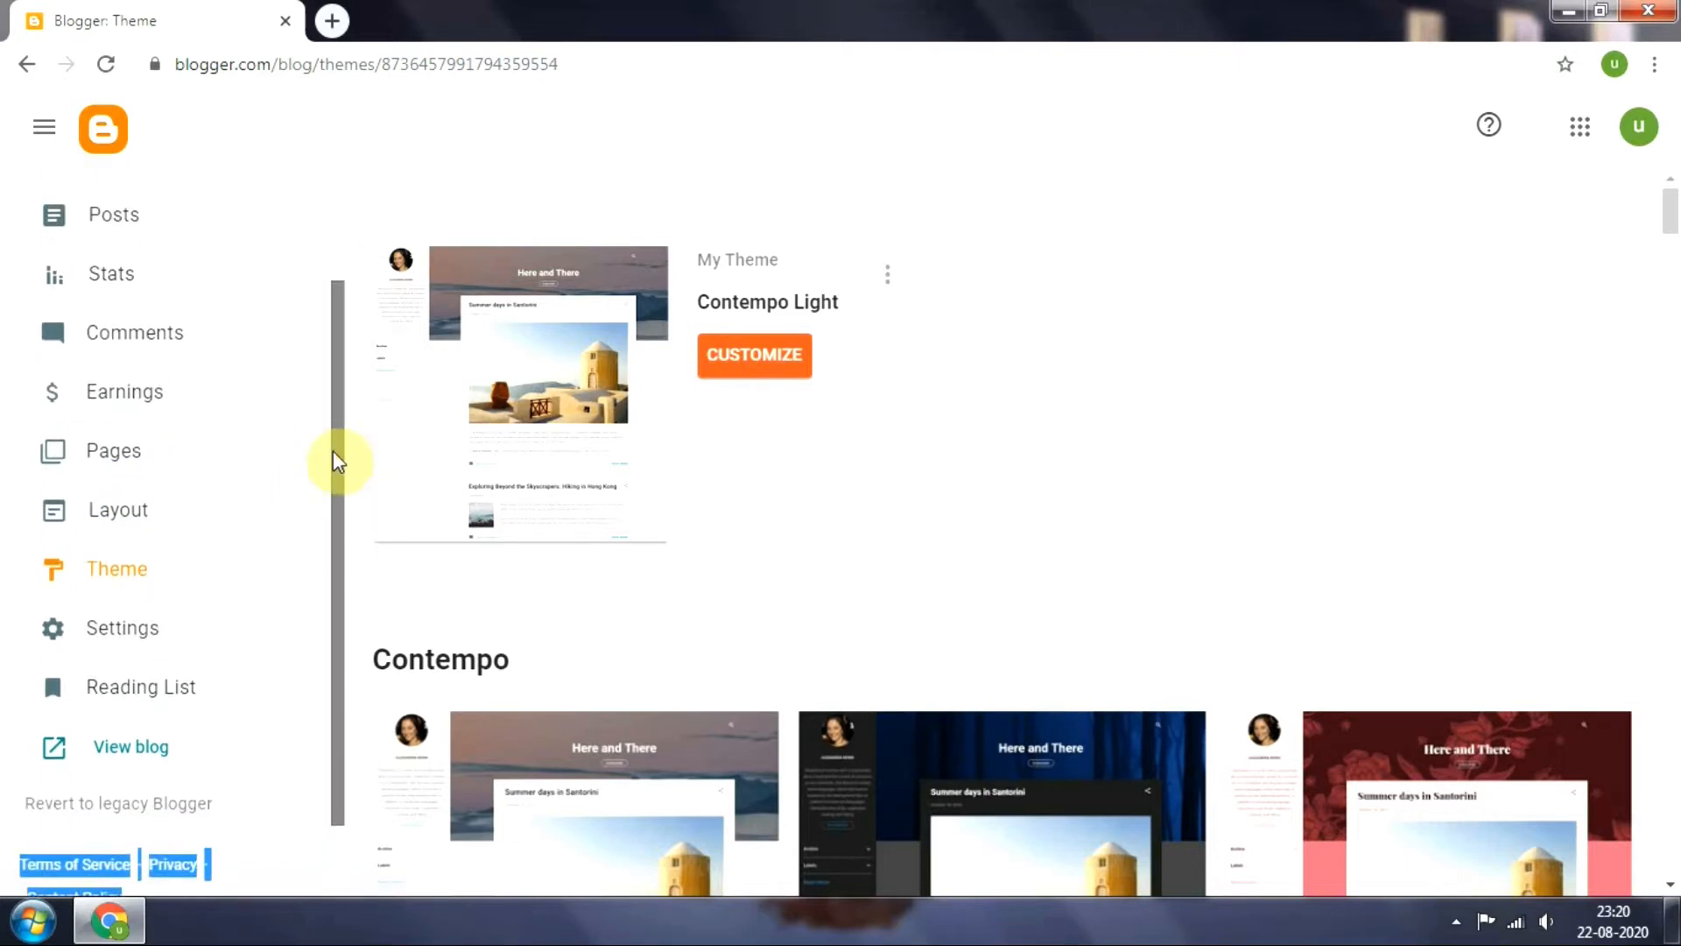
Go through the blog's Settings down to Meta tags and enable the search description
scroll(336, 438, up, 2)
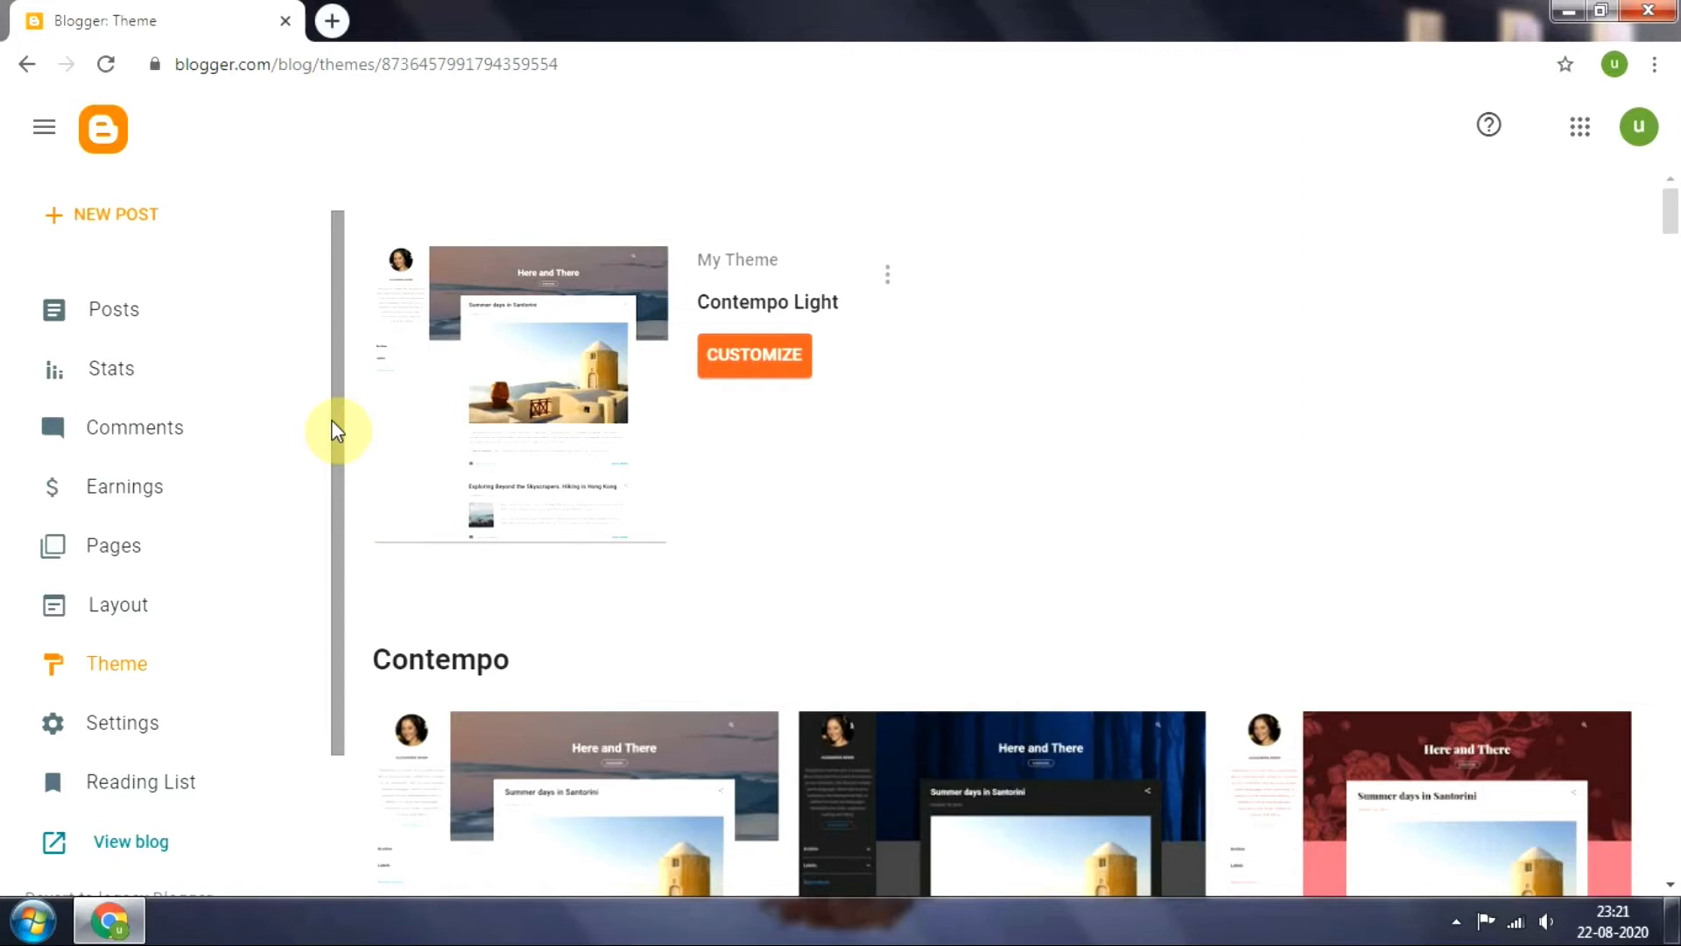
drag(340, 396, 335, 556)
click(118, 543)
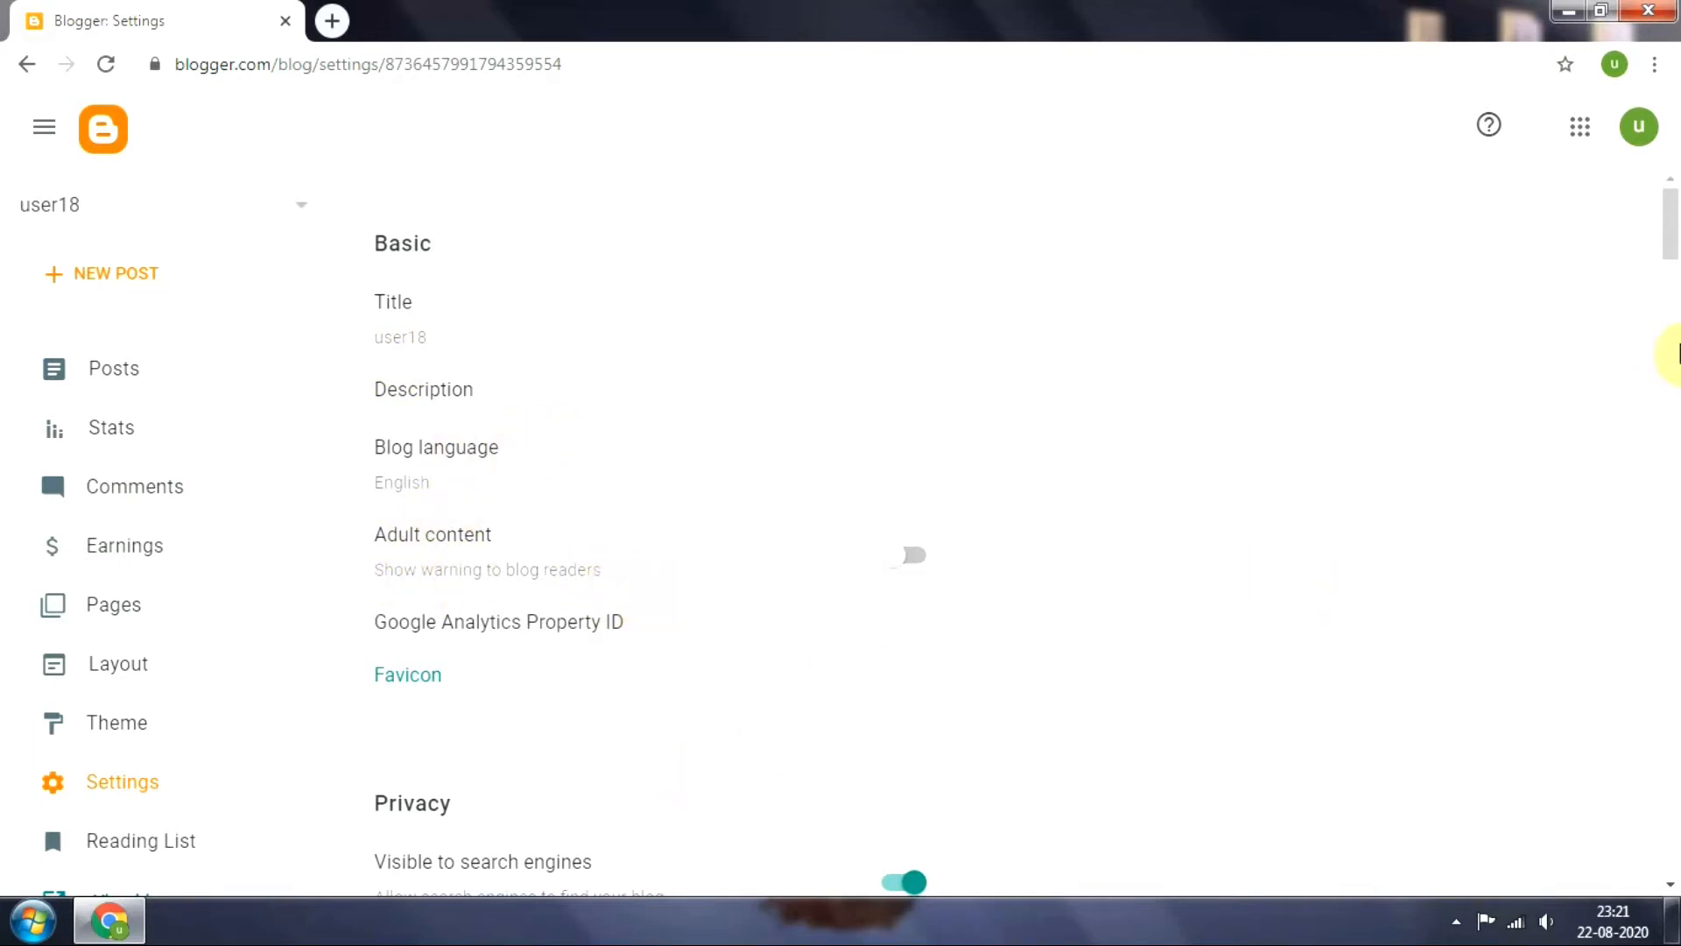
click(1673, 326)
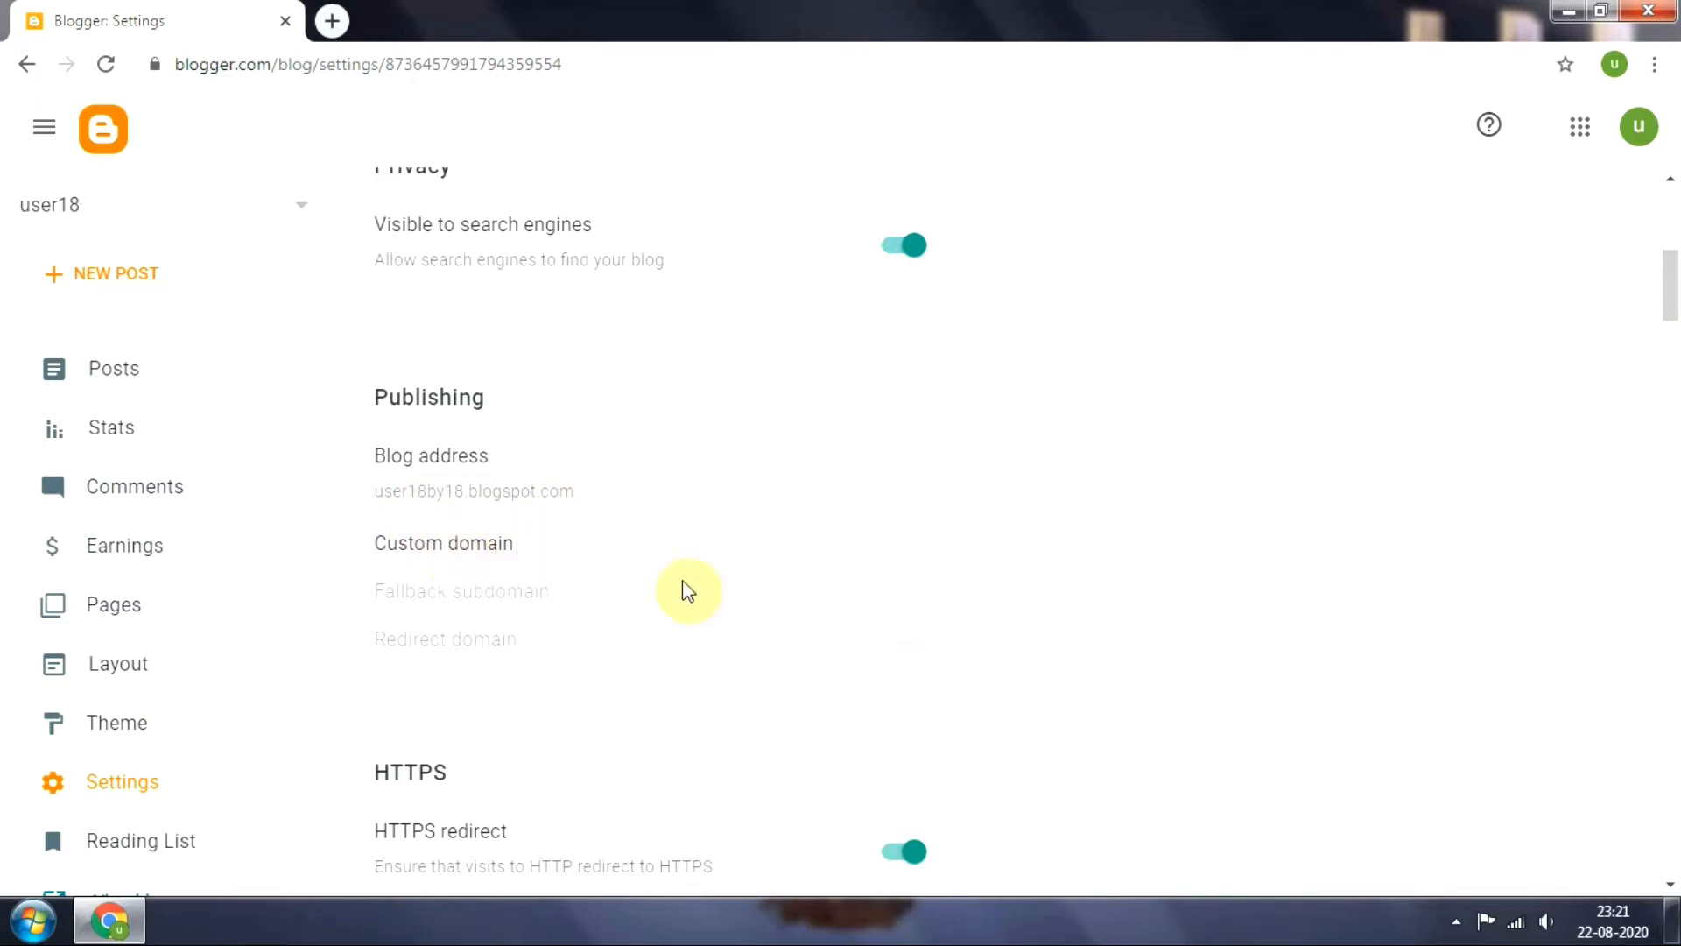
click(1670, 377)
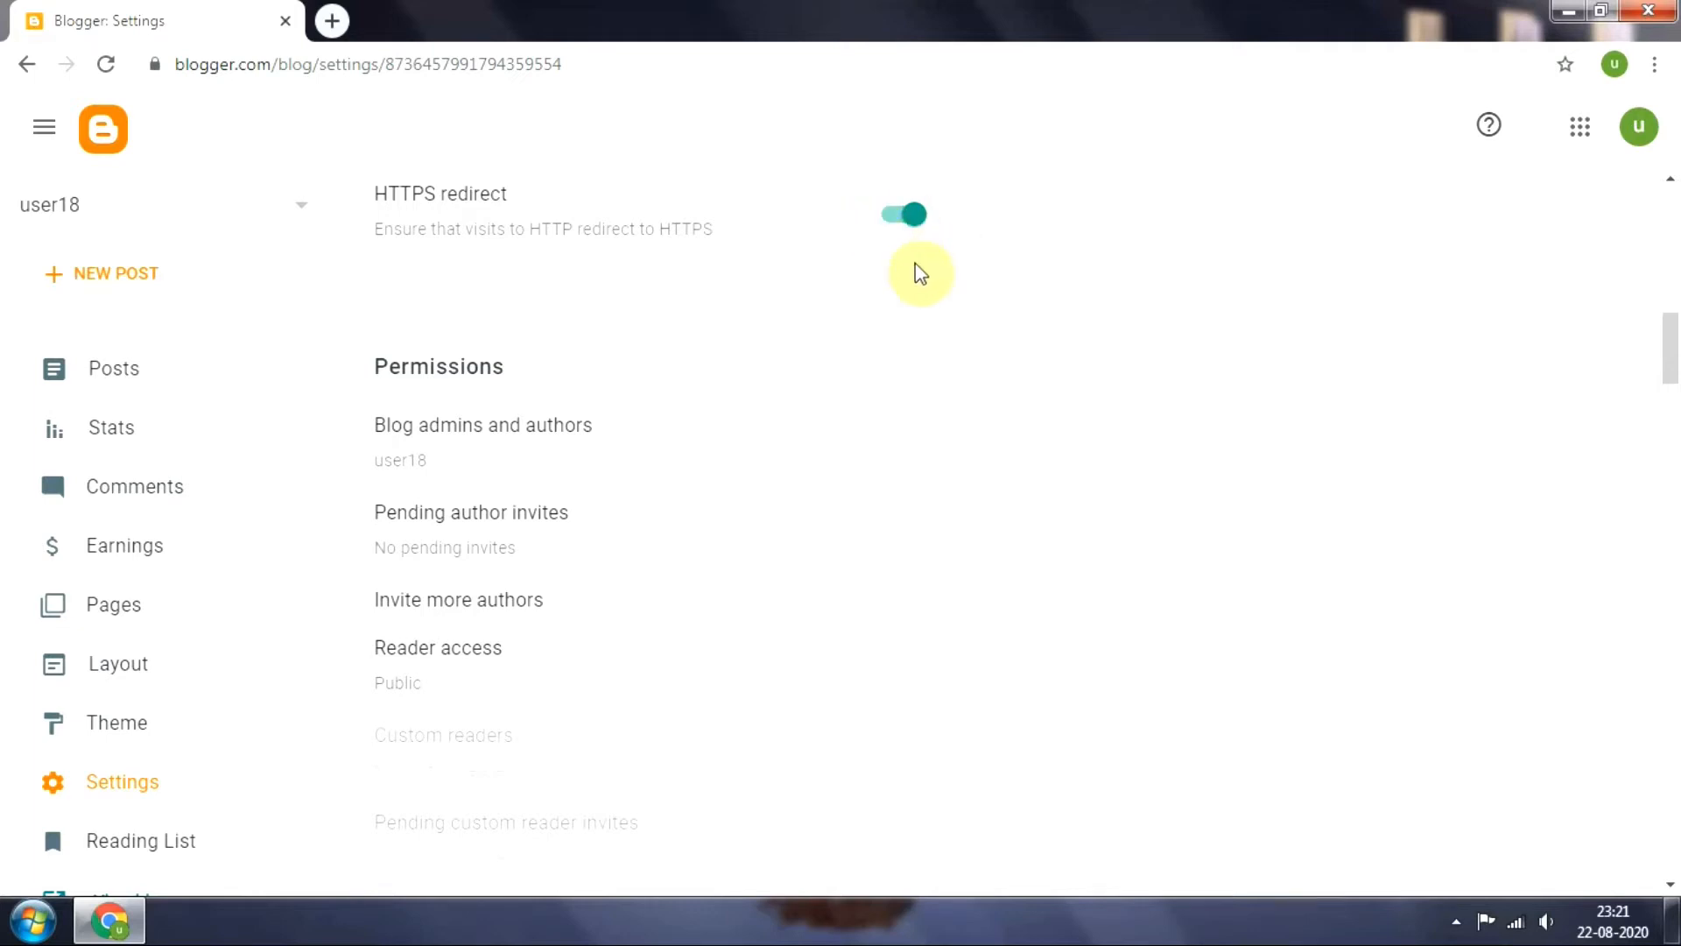
mouse_move(1674, 348)
mouse_down()
mouse_move(1672, 334)
mouse_move(1669, 359)
mouse_up()
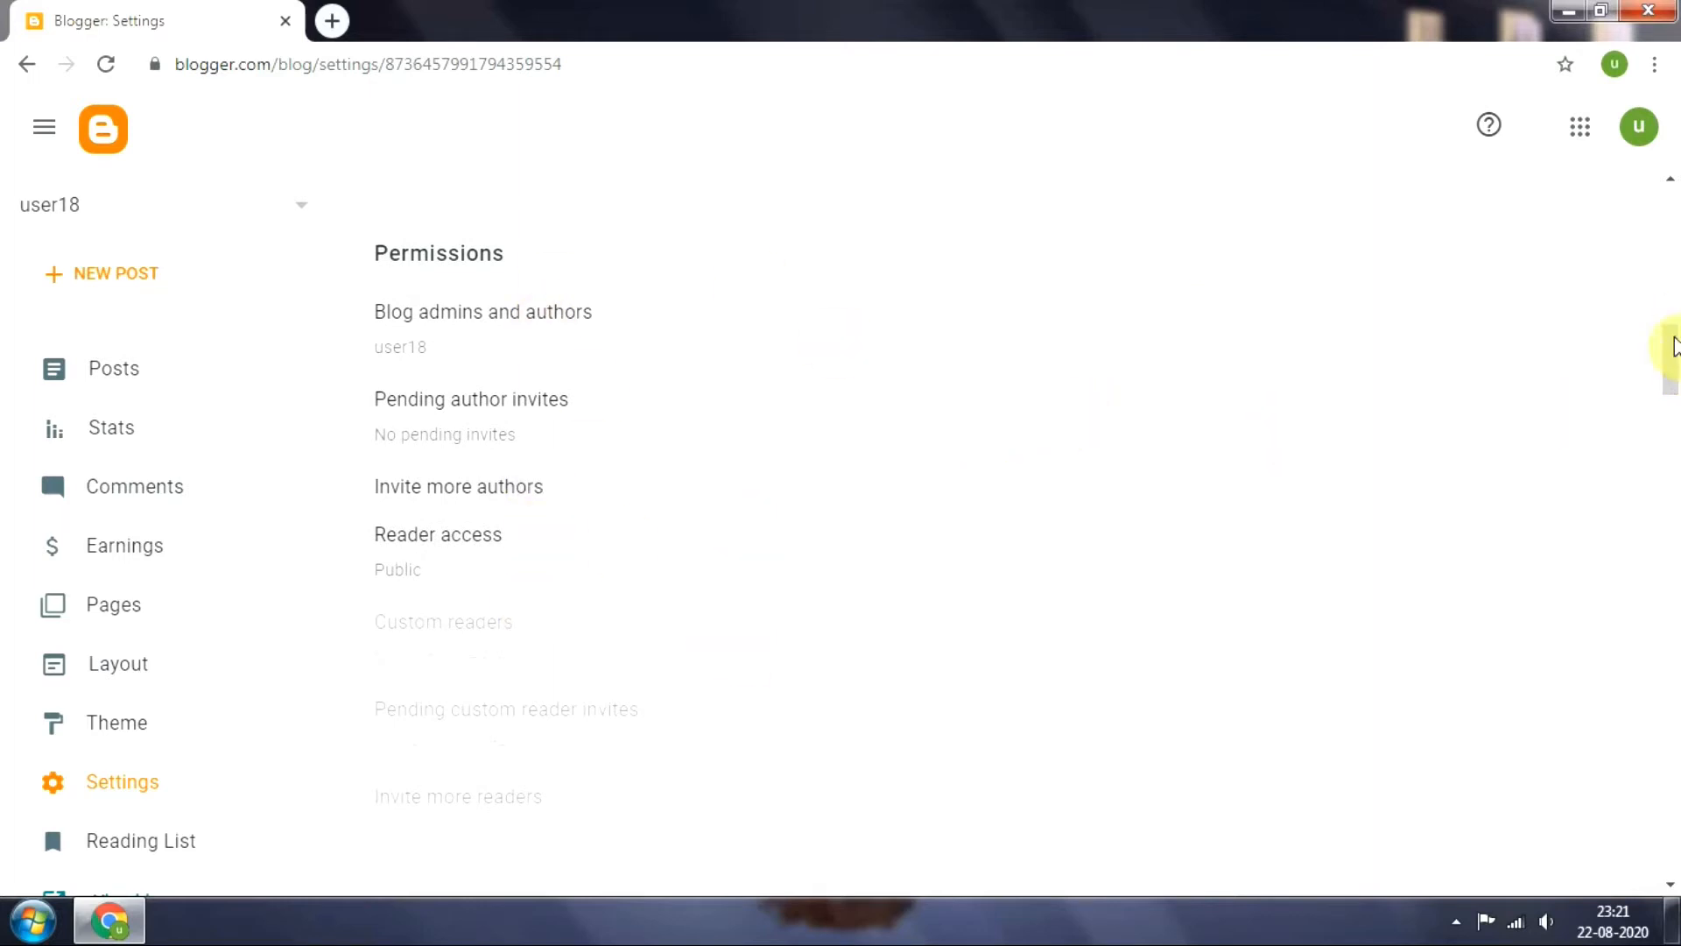
drag(1669, 345, 1670, 369)
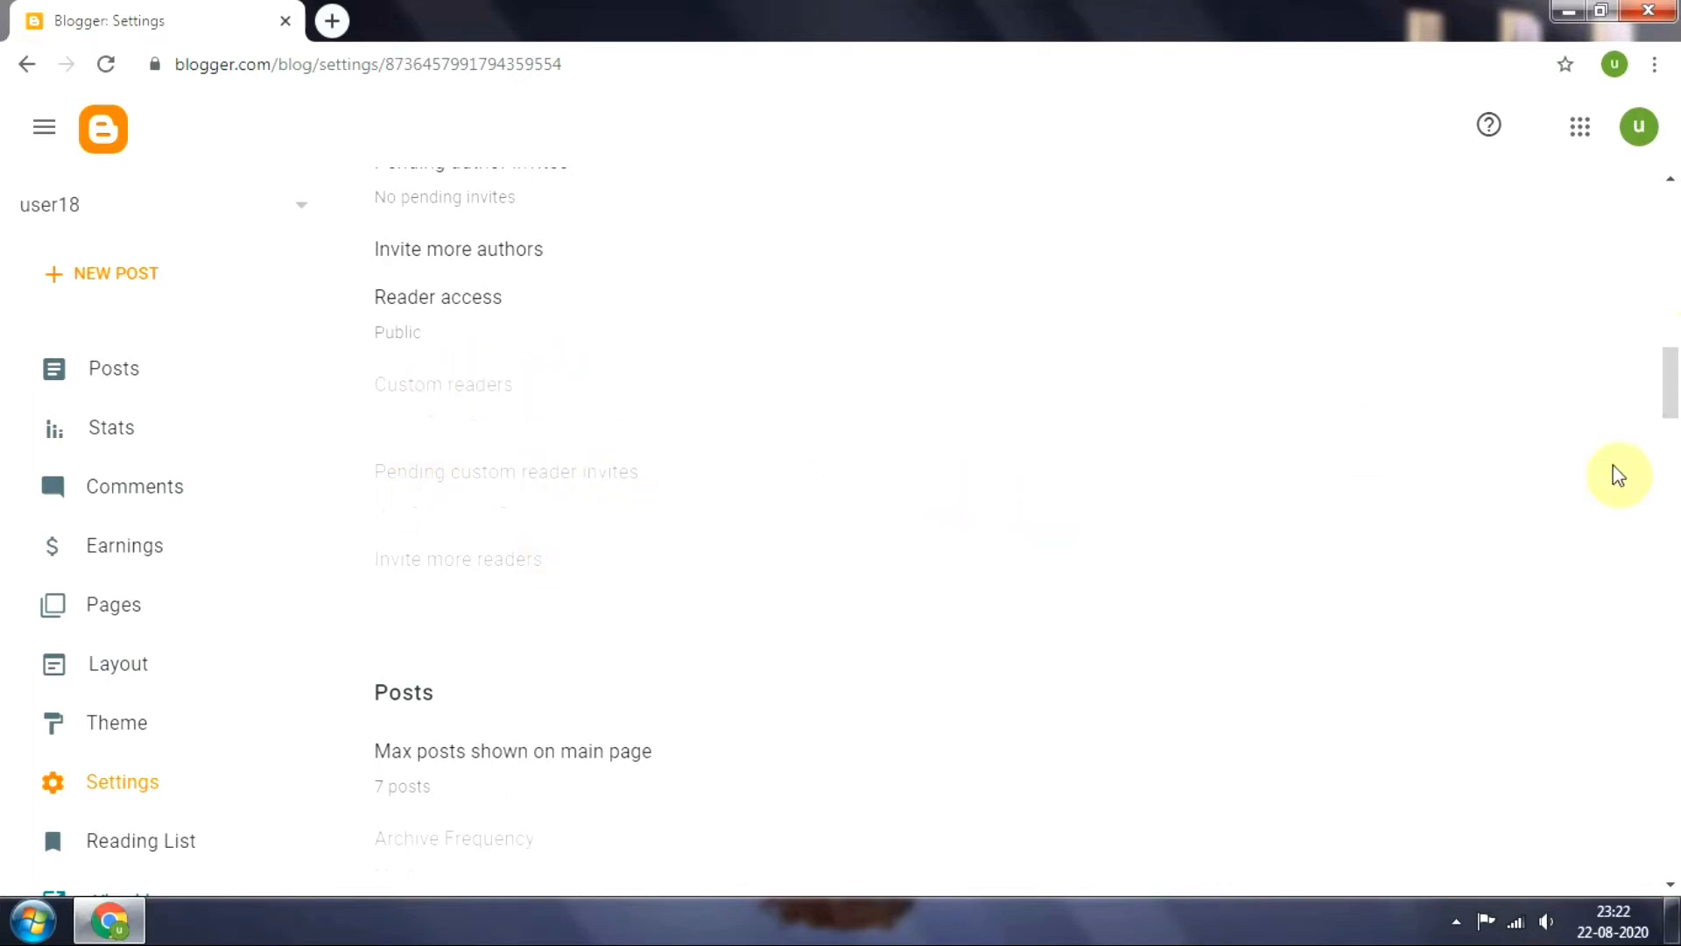
drag(1669, 376, 1675, 639)
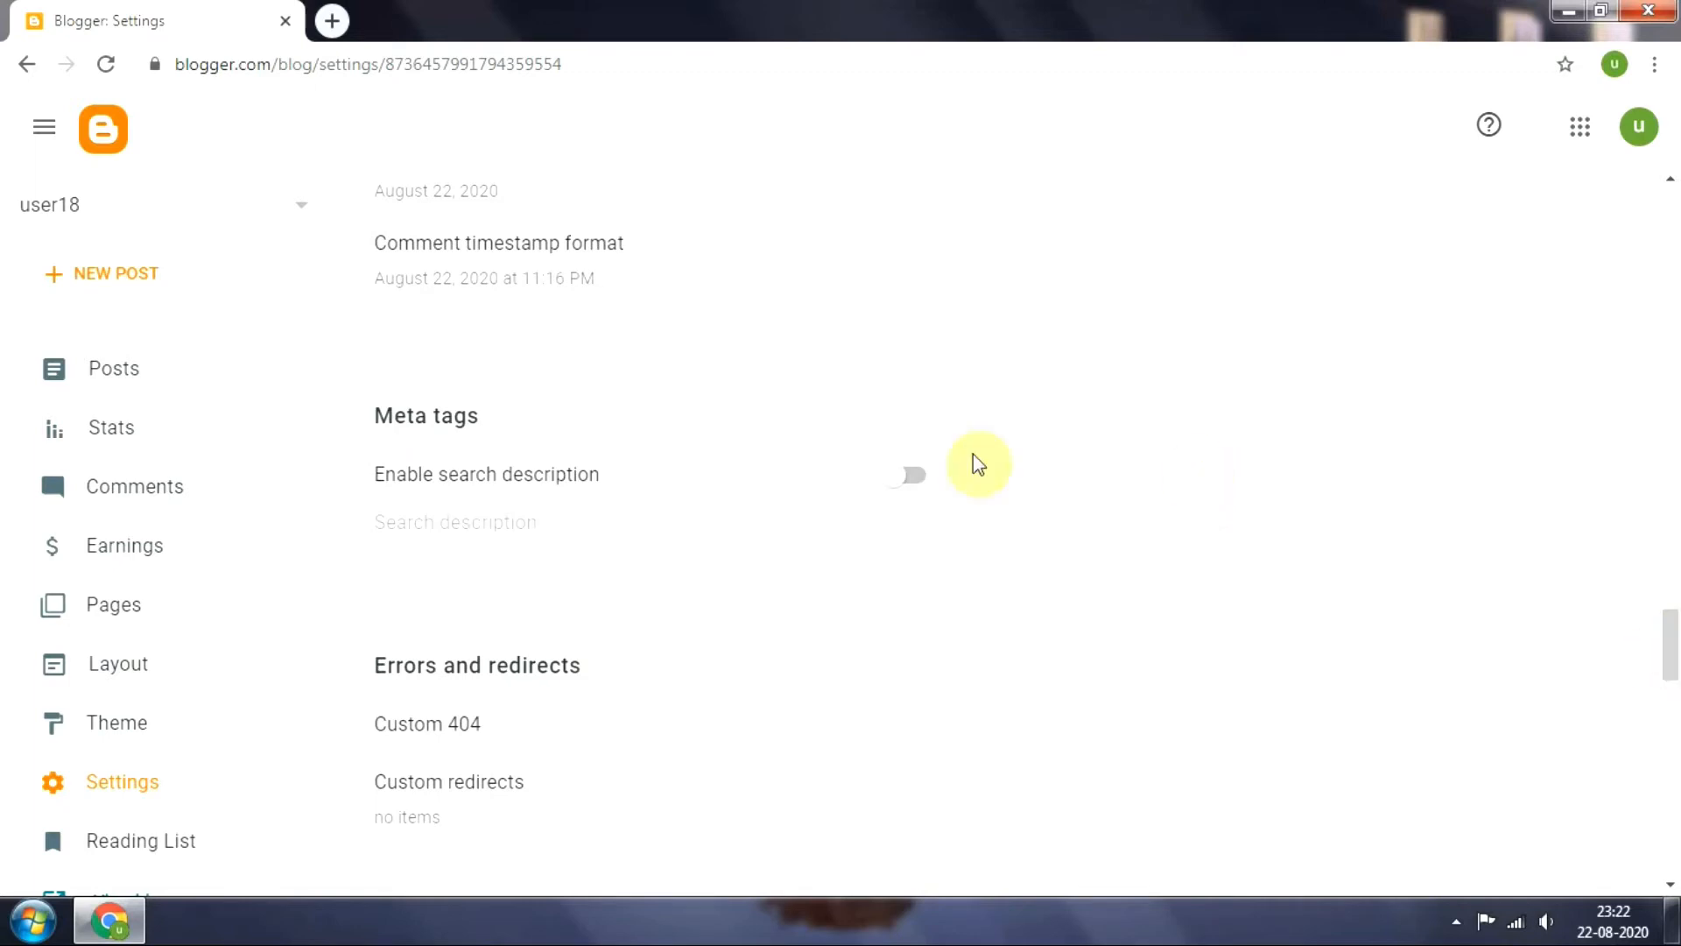
click(903, 486)
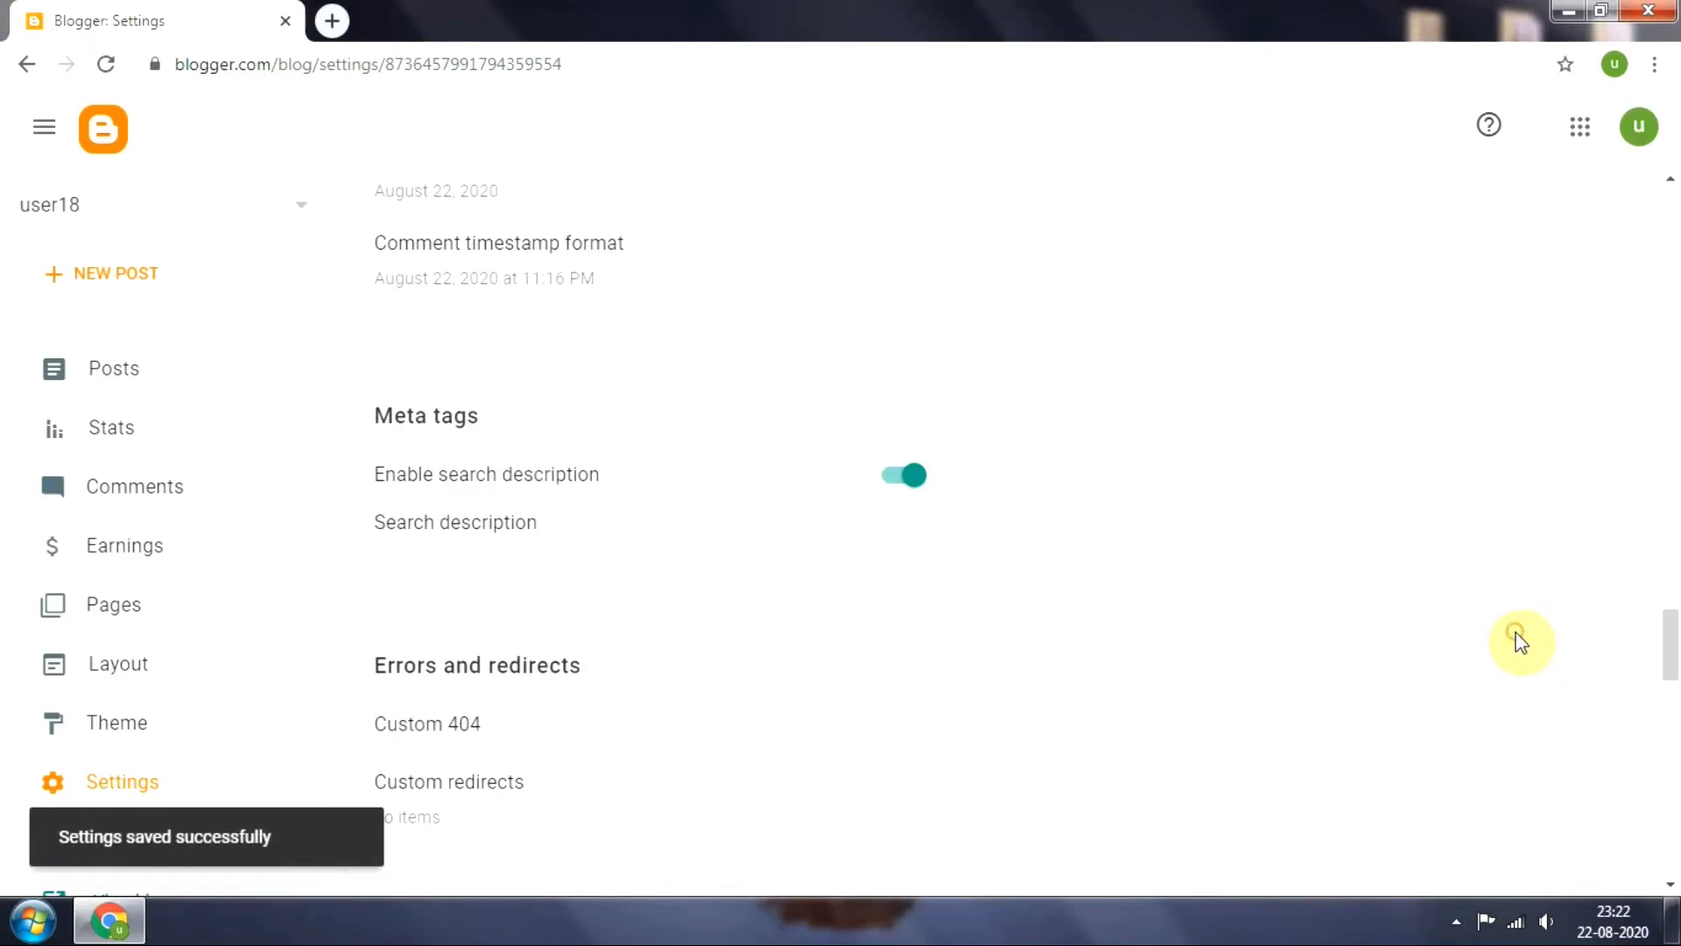
Look over the remaining blog settings and the Reading List section
drag(1672, 644, 1673, 839)
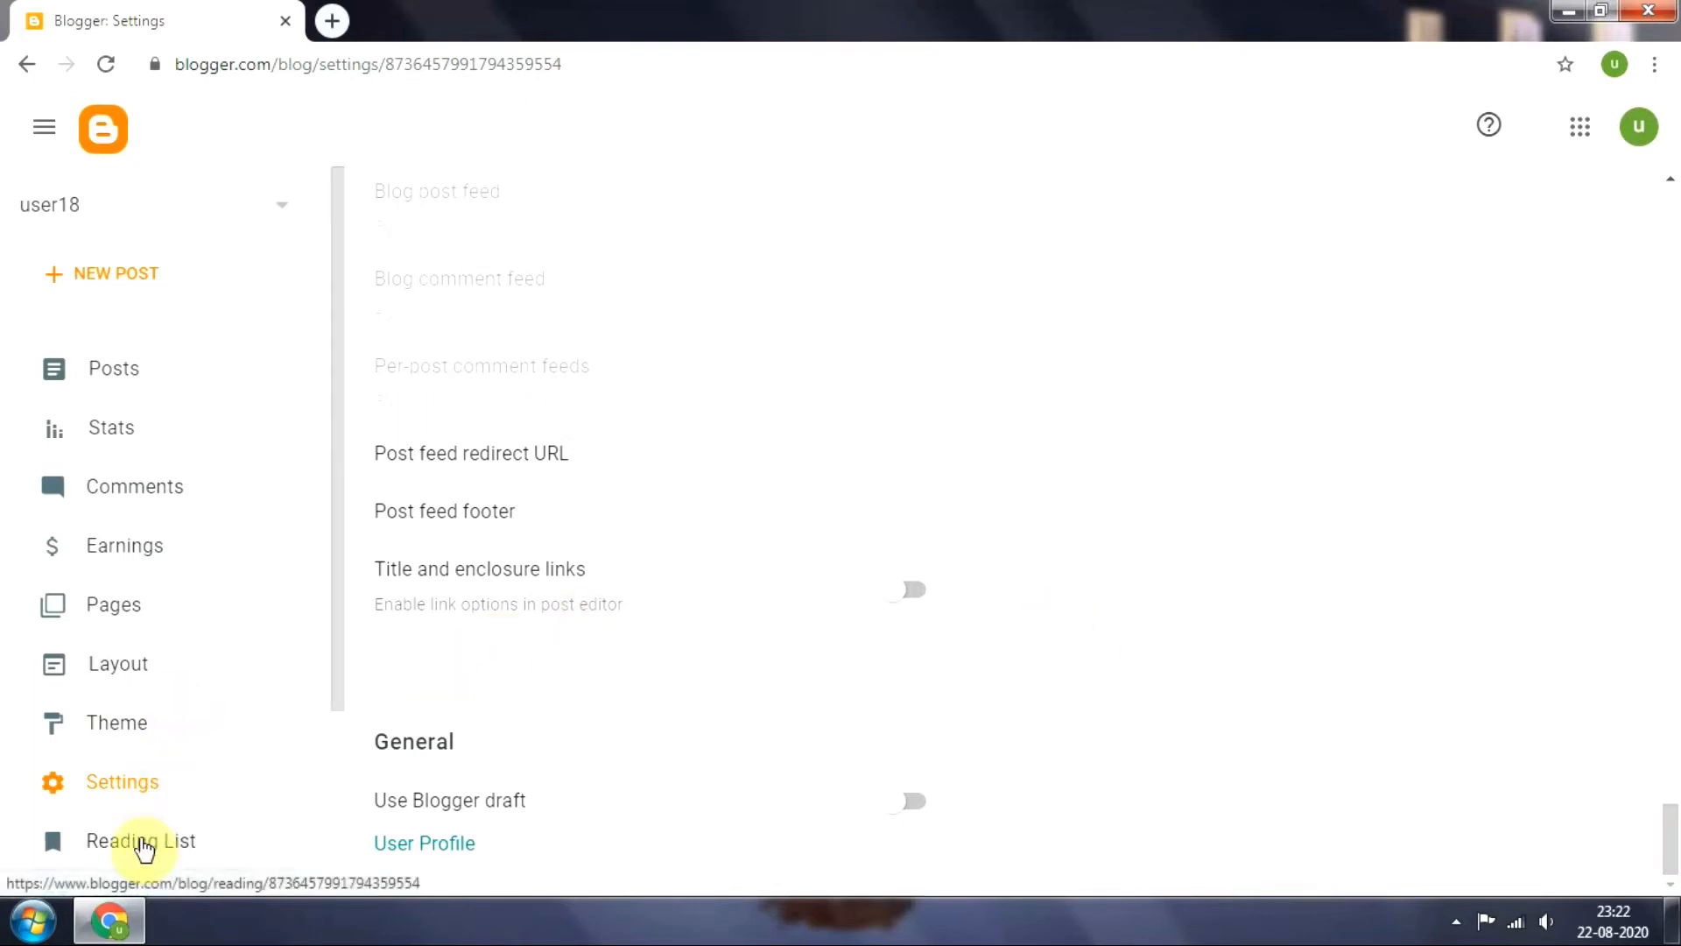
drag(338, 452, 342, 655)
click(189, 605)
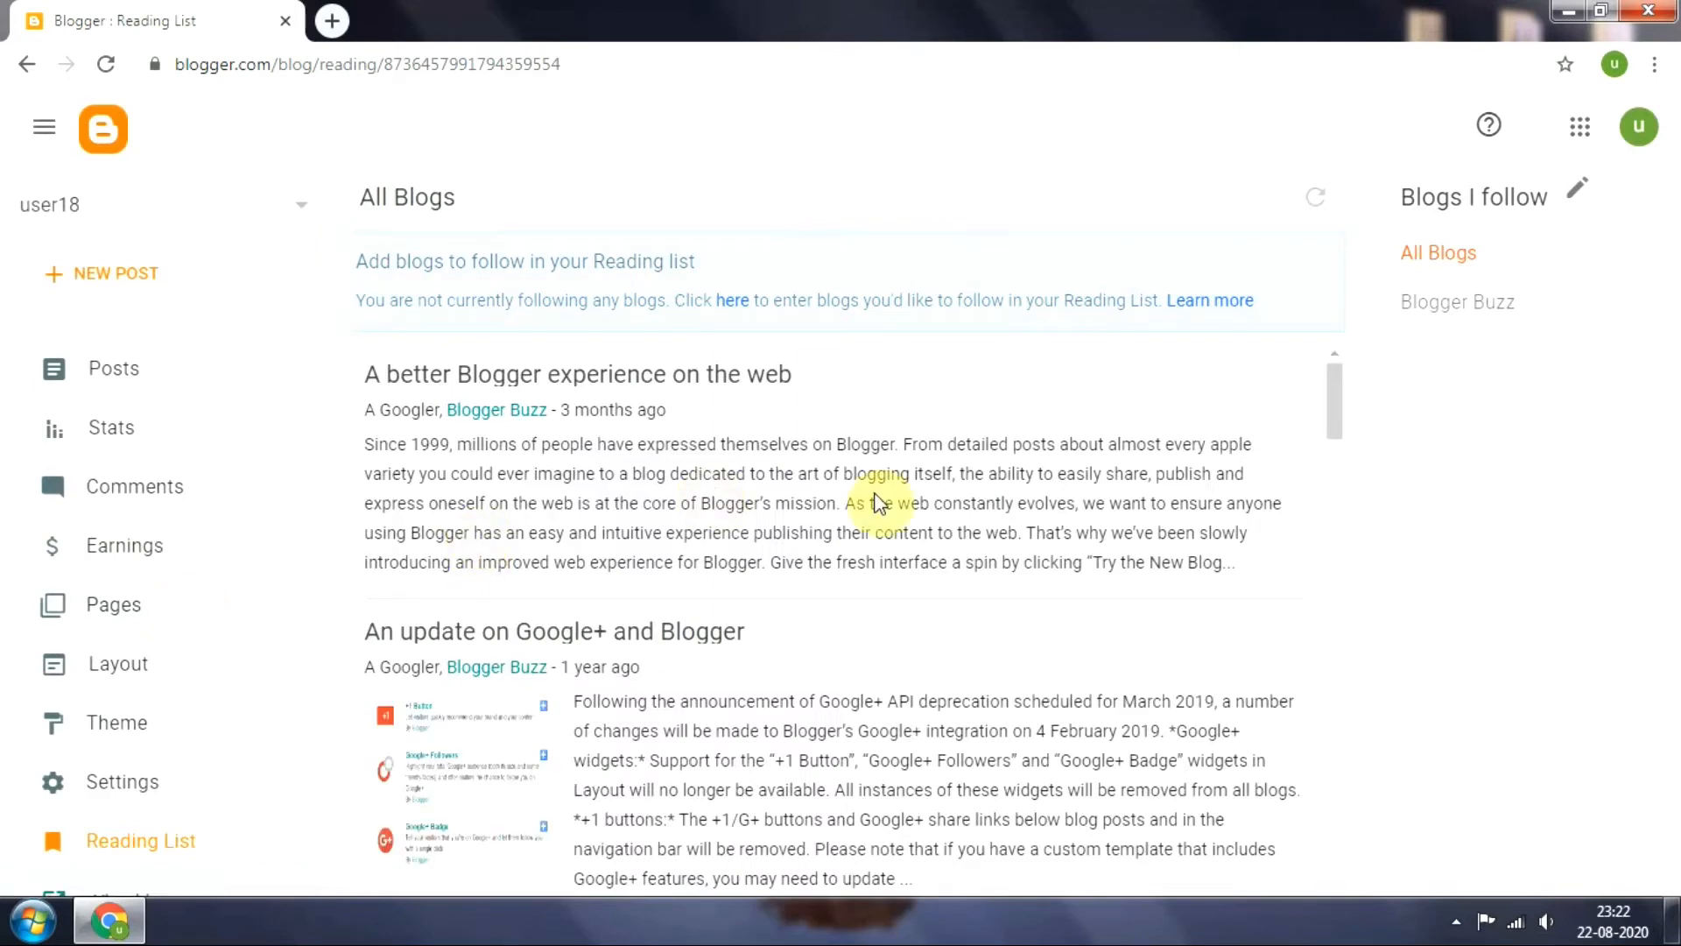
mouse_move(1332, 376)
mouse_down()
mouse_move(1346, 718)
mouse_move(1329, 802)
mouse_move(1337, 378)
mouse_up()
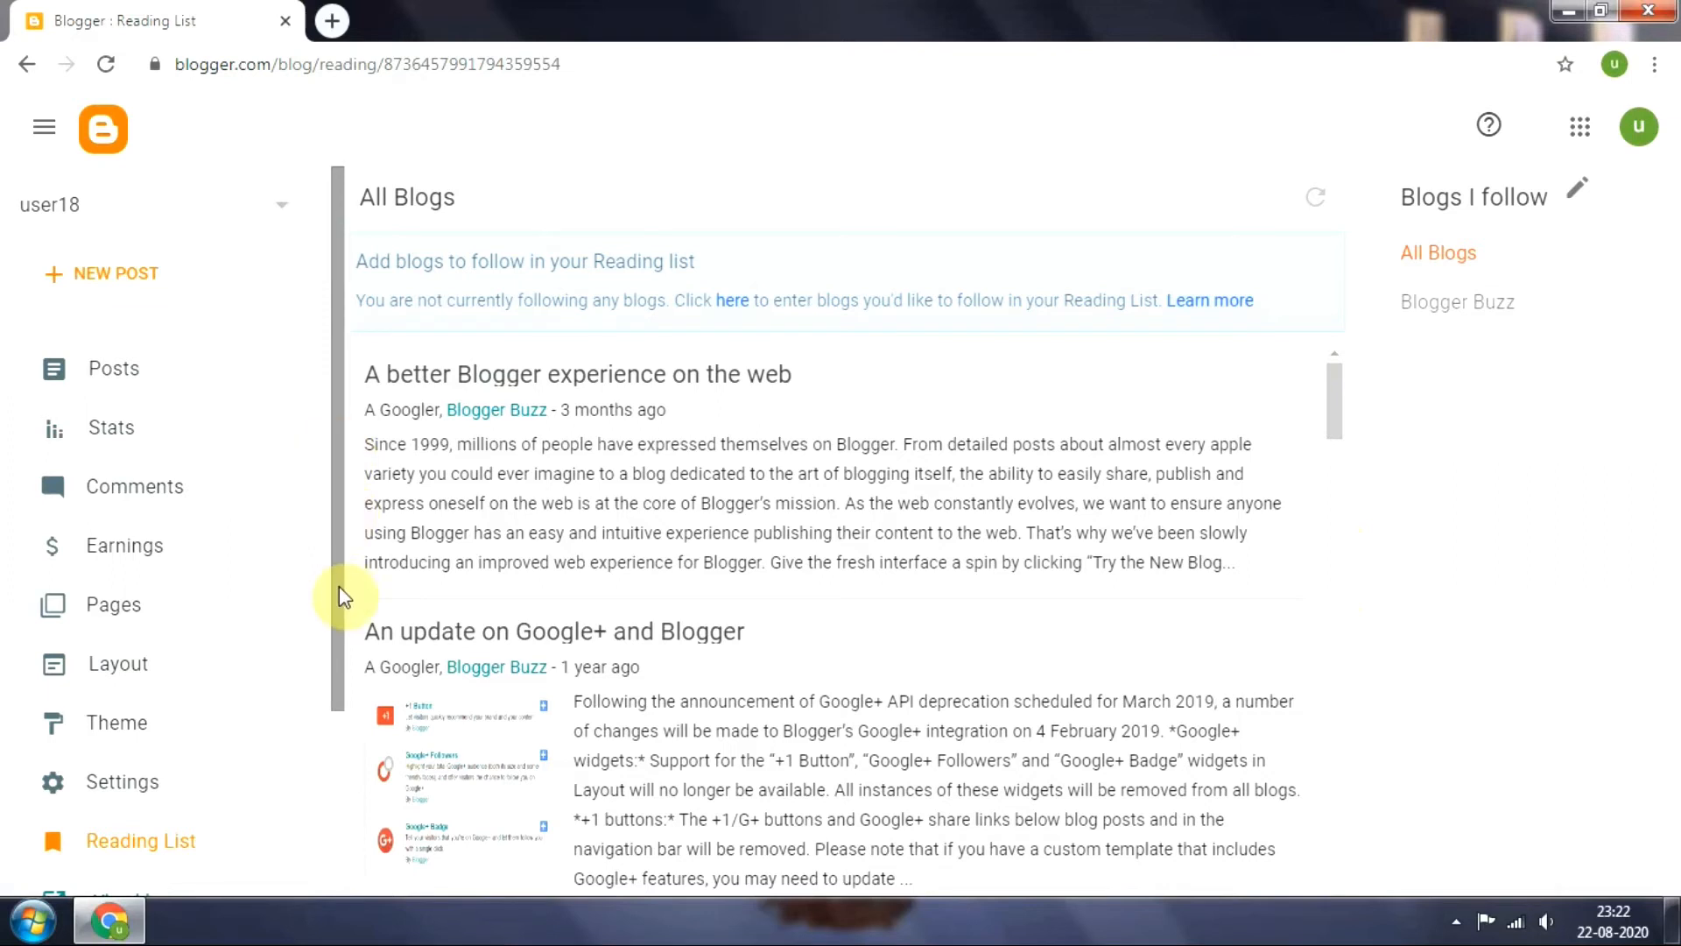
drag(333, 523, 327, 387)
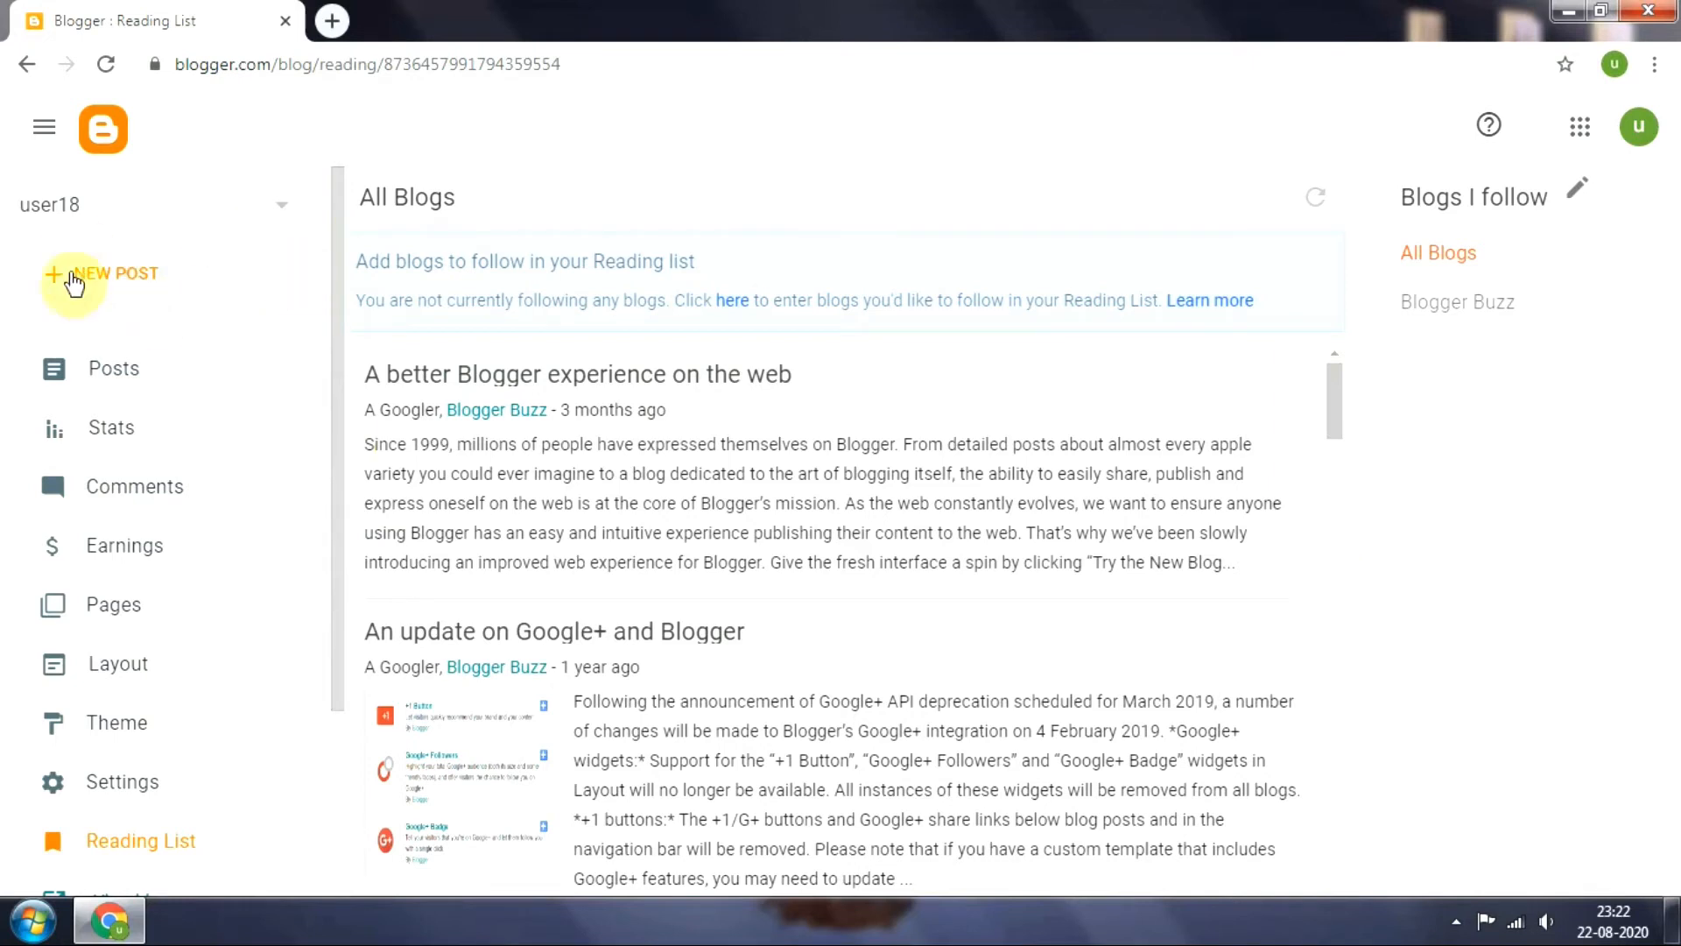
click(101, 277)
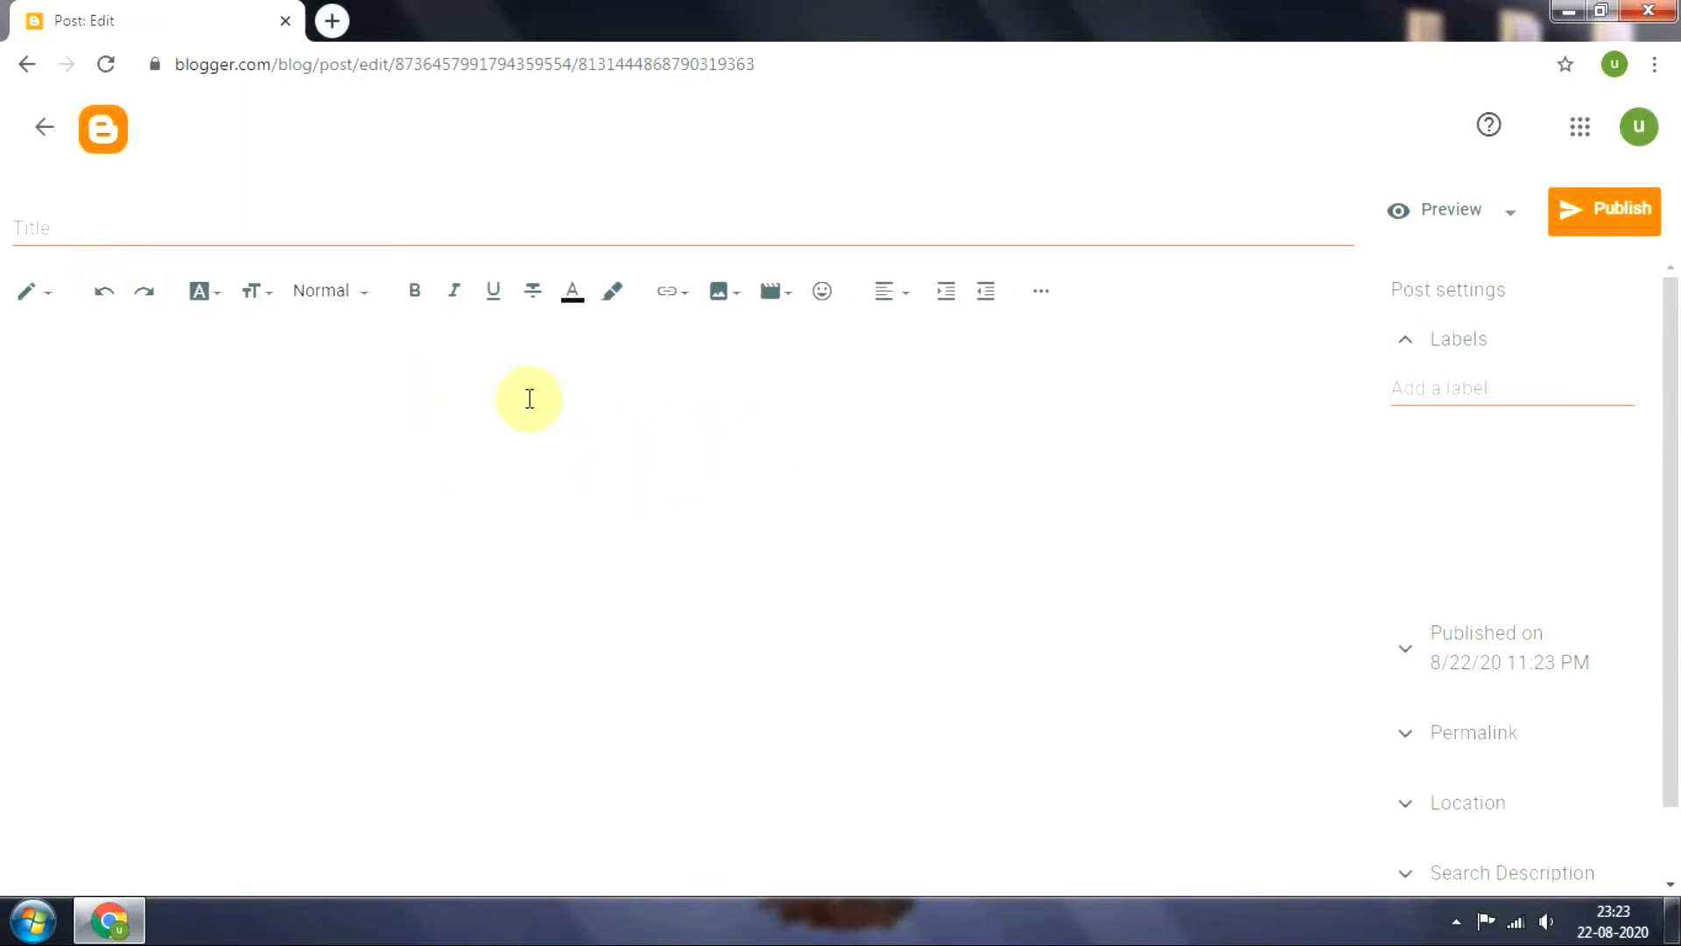
click(276, 220)
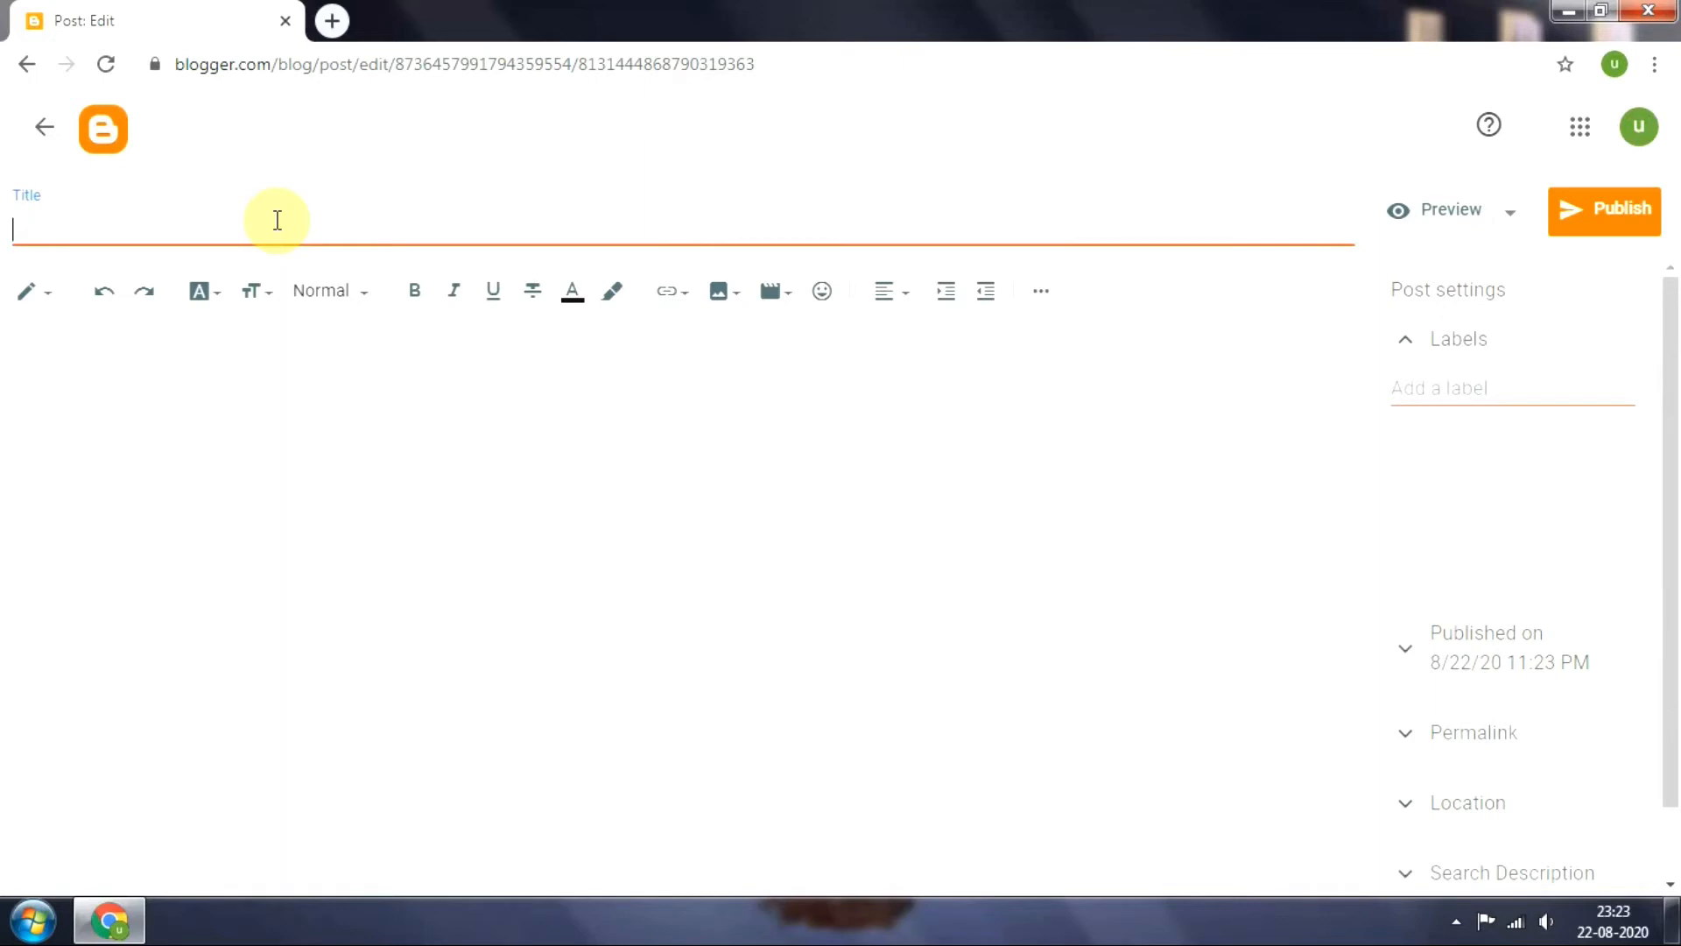
text(how to create your )
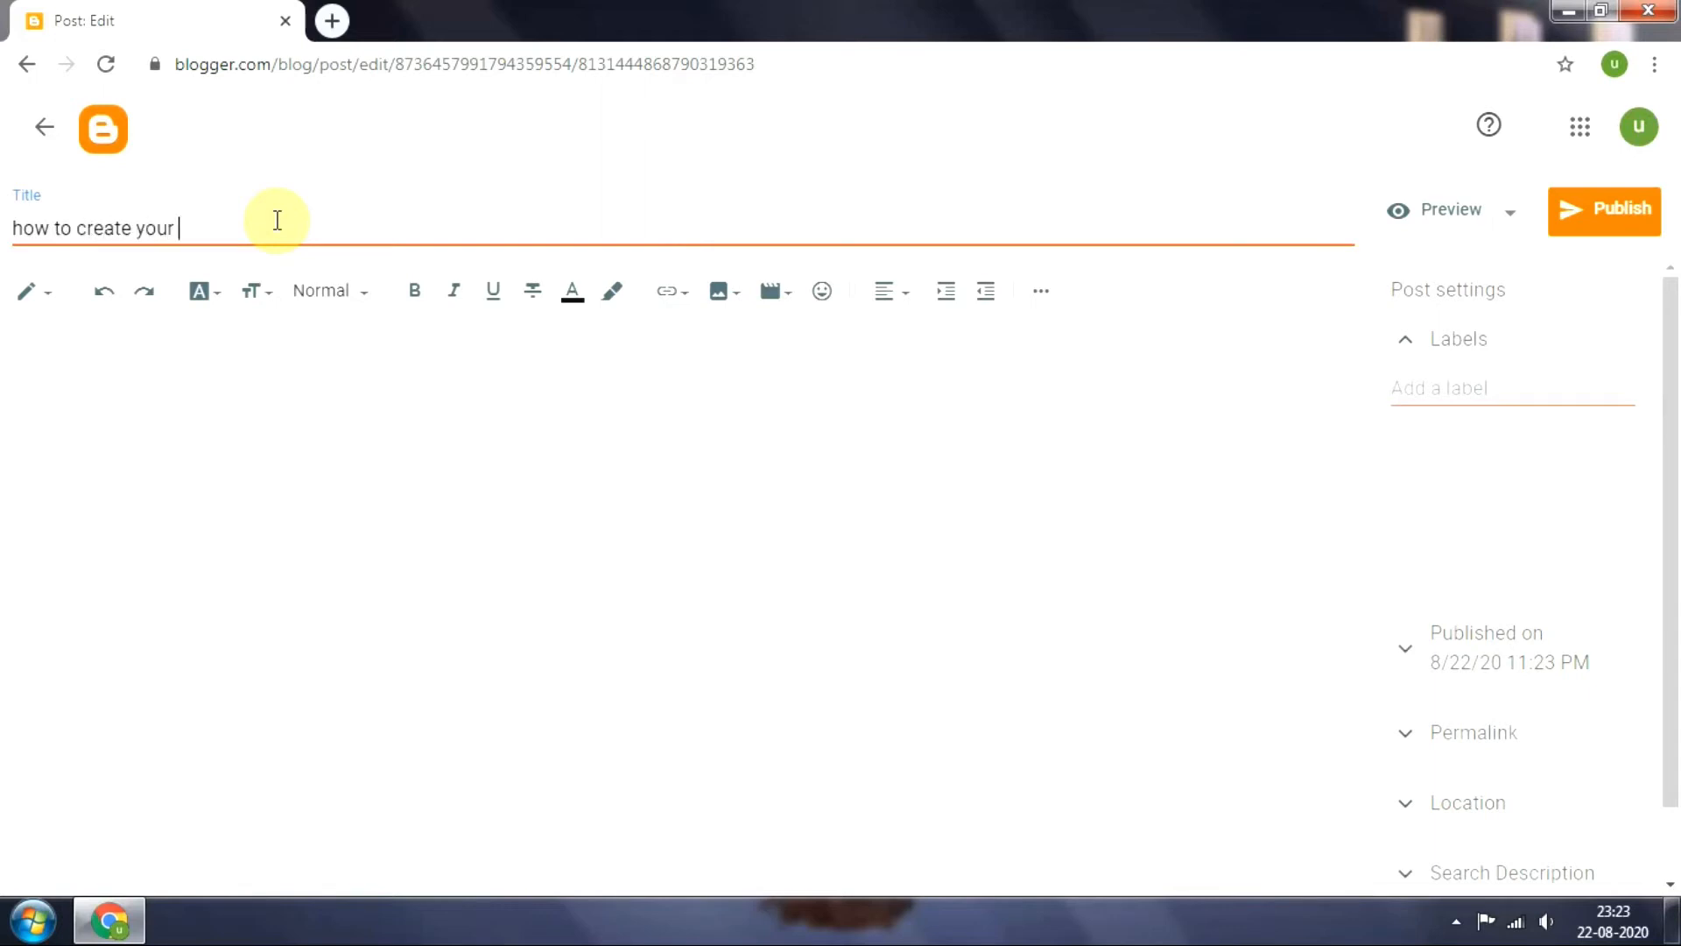
text(first blog on www.blogger)
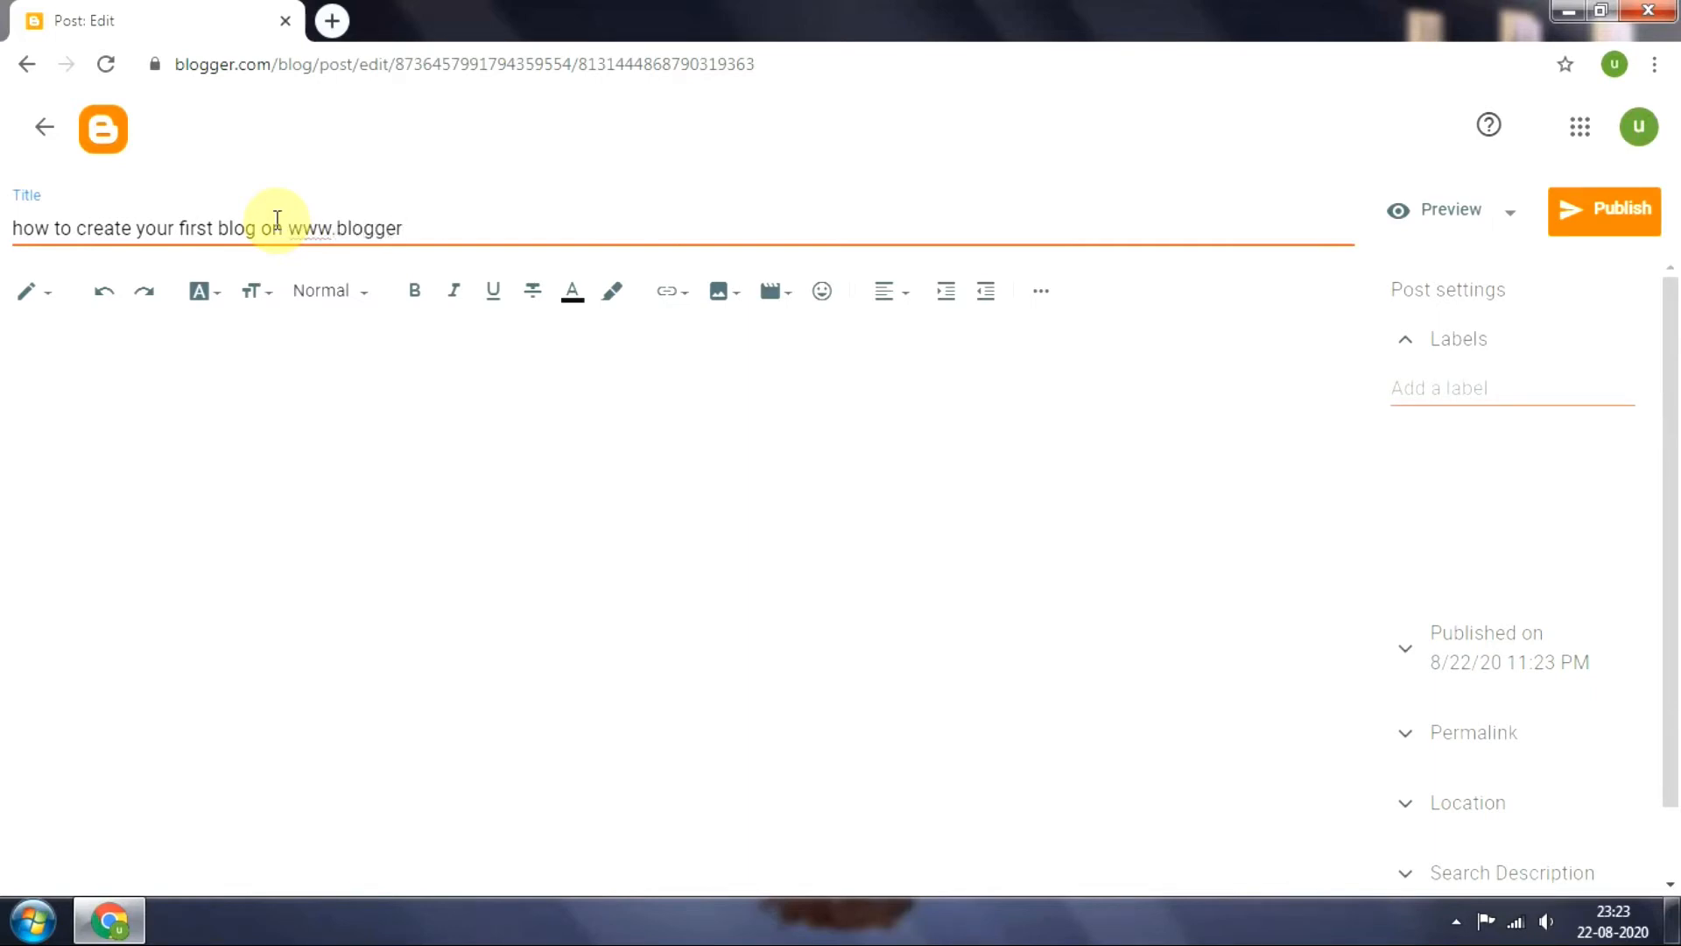
text(.com)
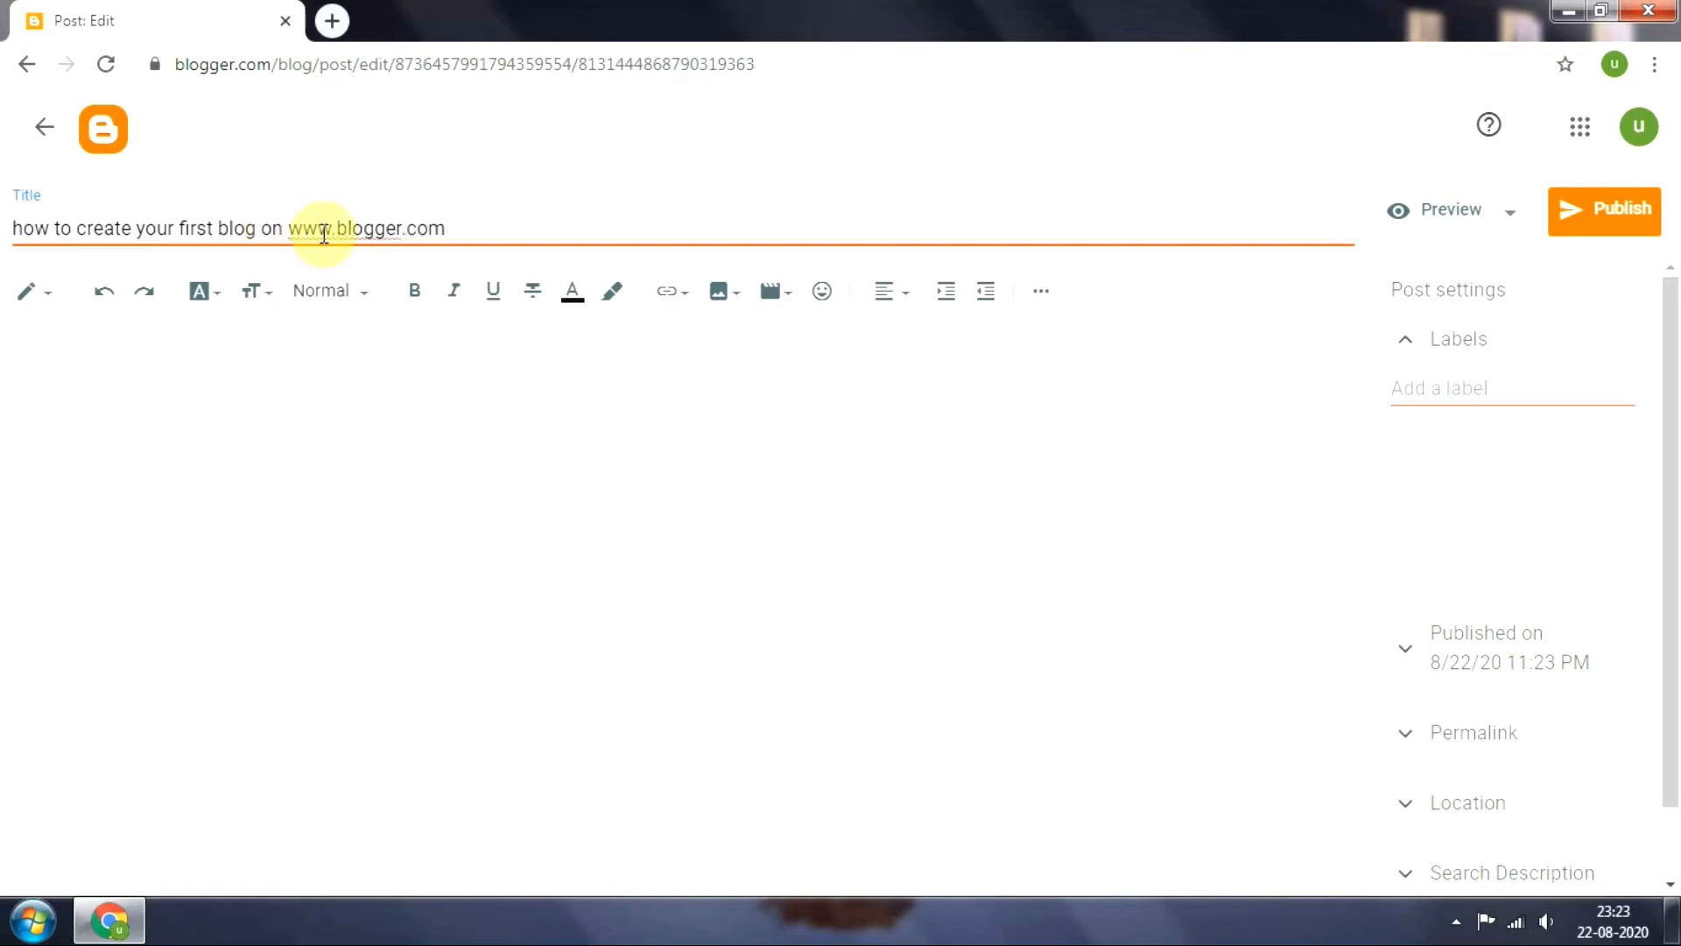
Begin the post body with "hey there ," and, on an indented new line, "Here we will see how to create your first blog on blogger.com"
click(379, 388)
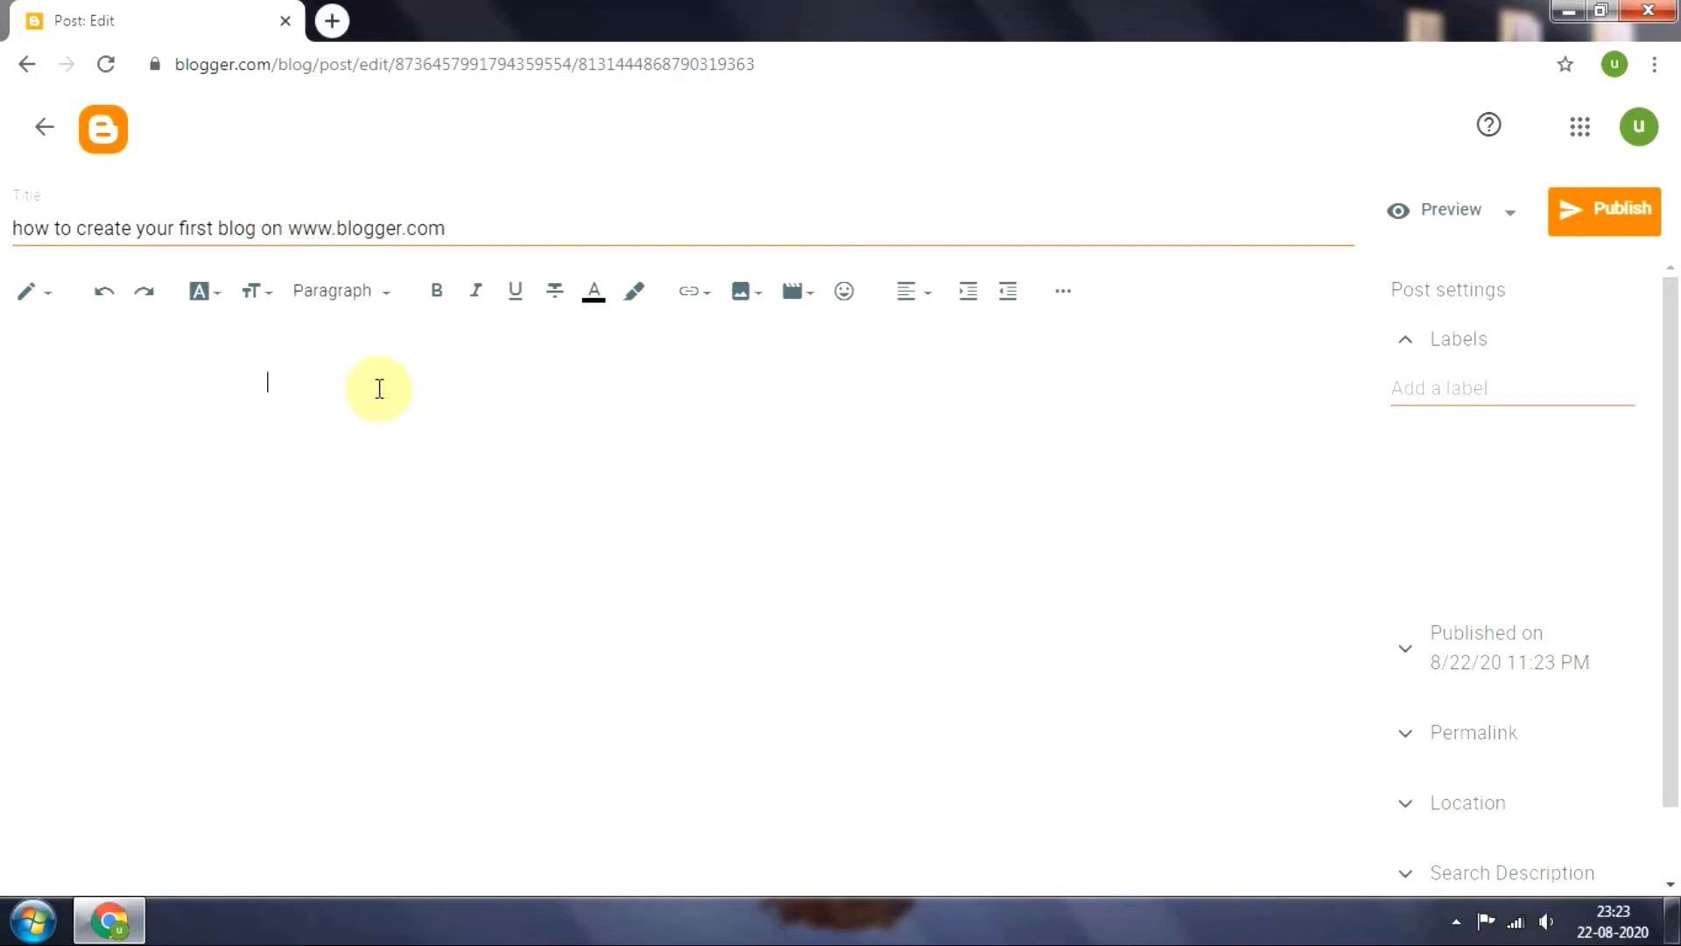
text(hey)
text( there)
text( , )
text(Here we )
text(will)
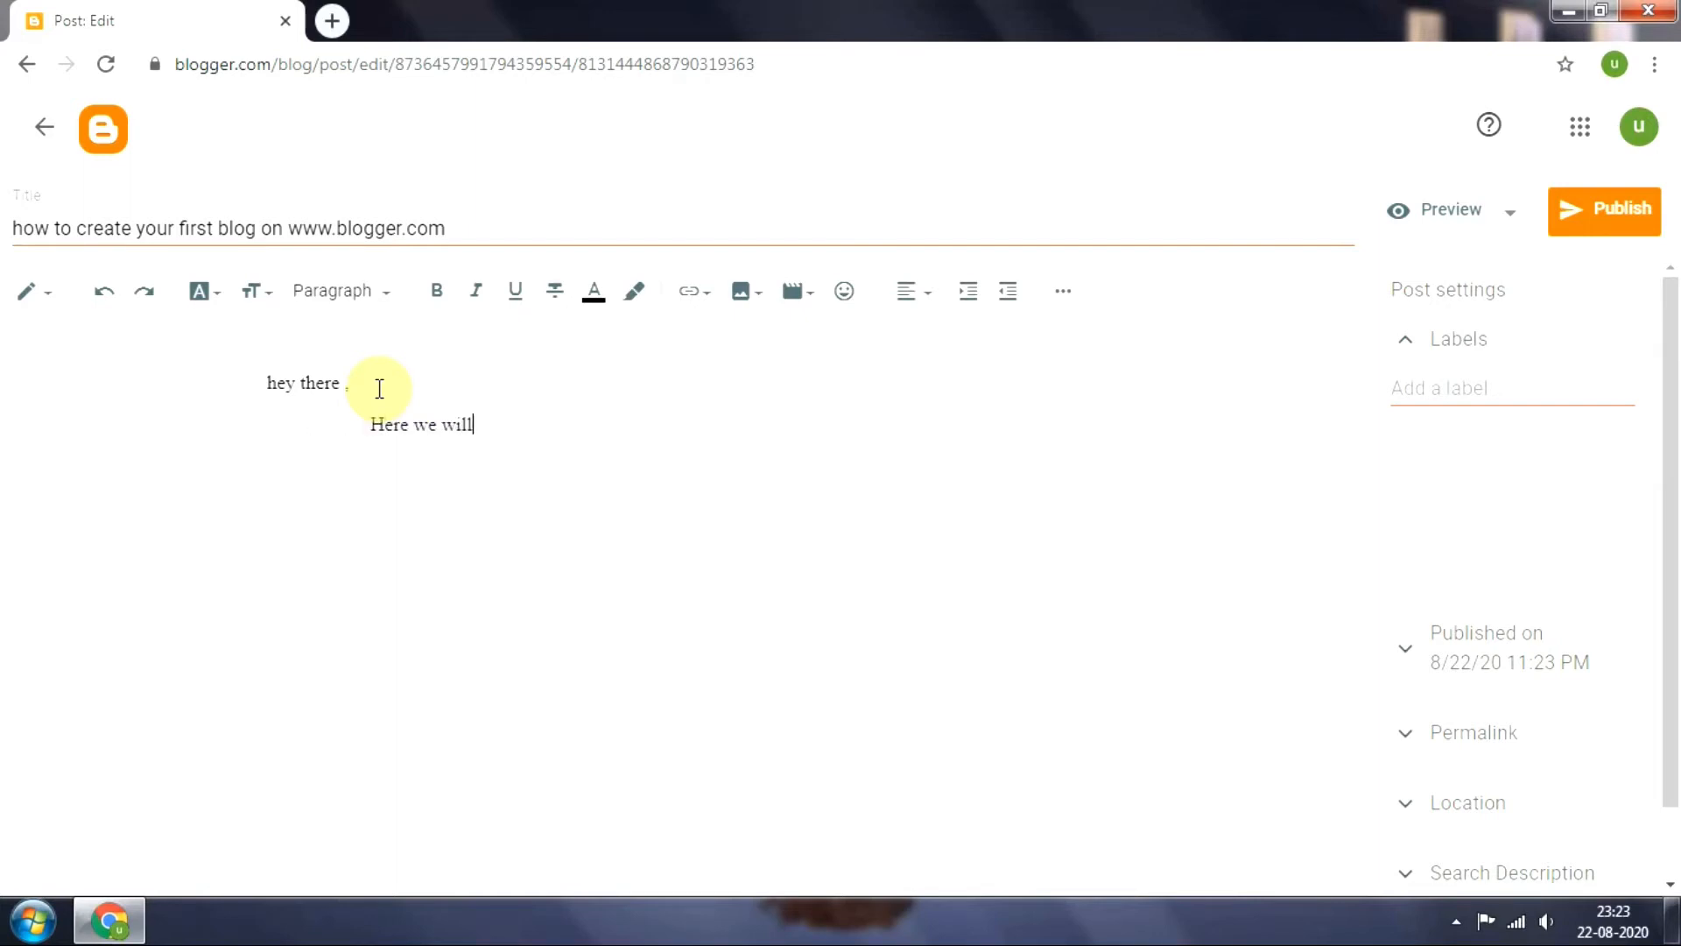
text( see how to create your firs)
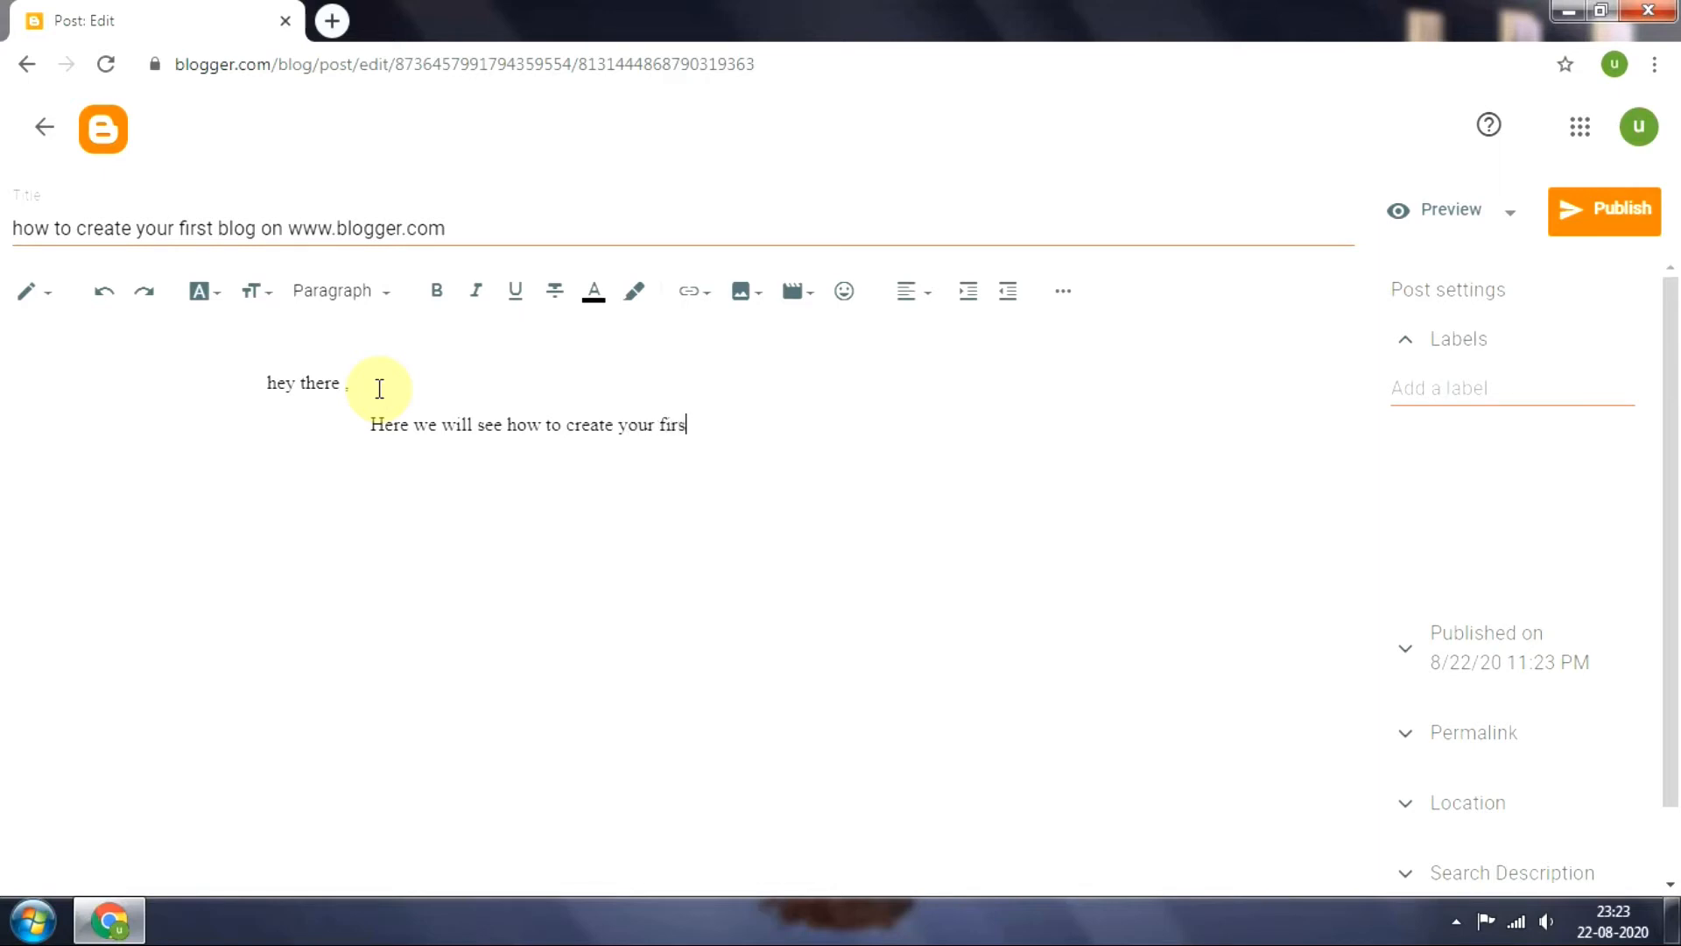
text(t blog on blogger.com )
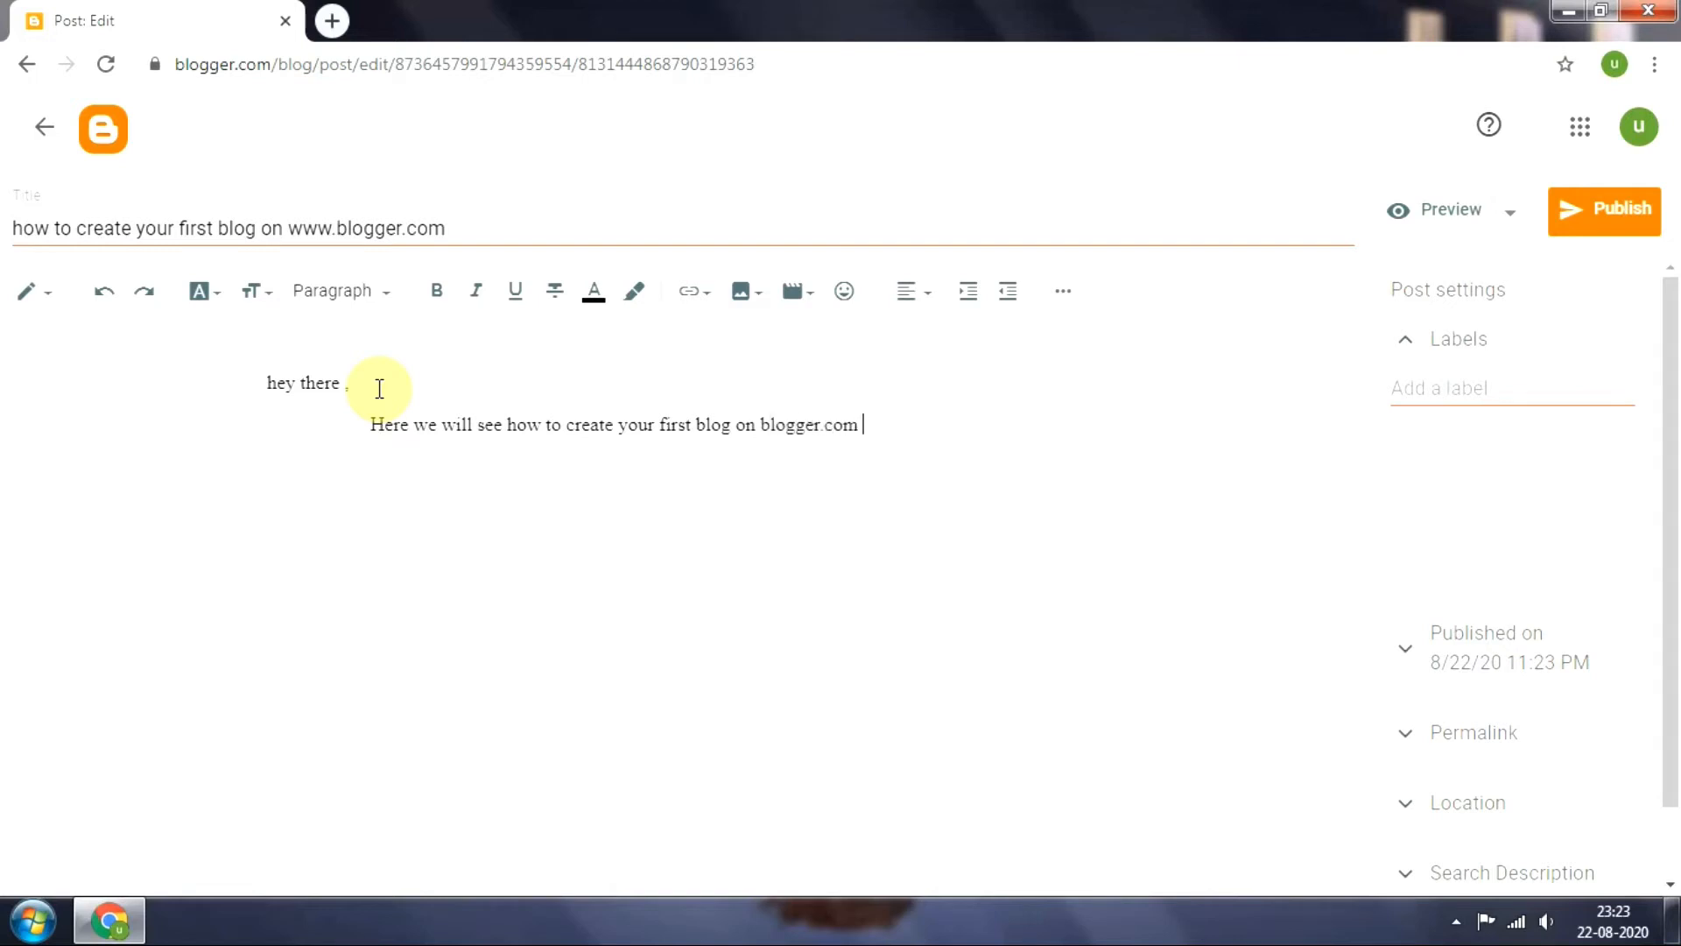
text(using frr)
Complete the body sentence with "using free hosting and free domain names as well."
key(BackSpace)
text(ree hosting )
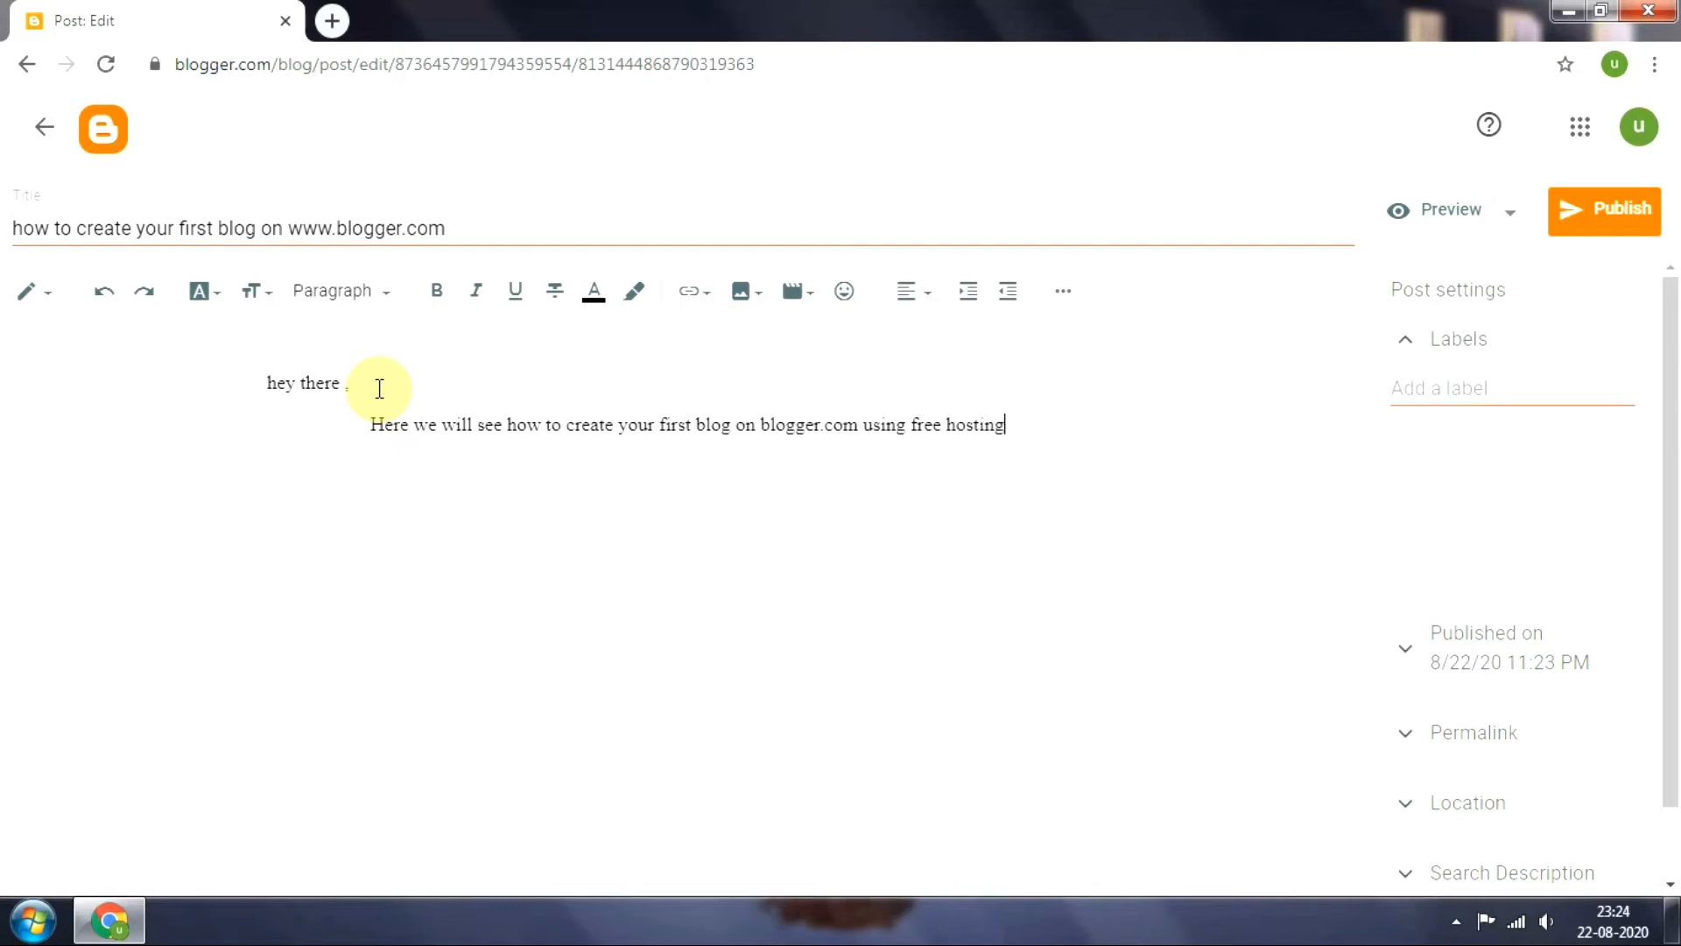
text(and frre)
key(BackSpace)
key(BackSpace)
text(ree domain names a)
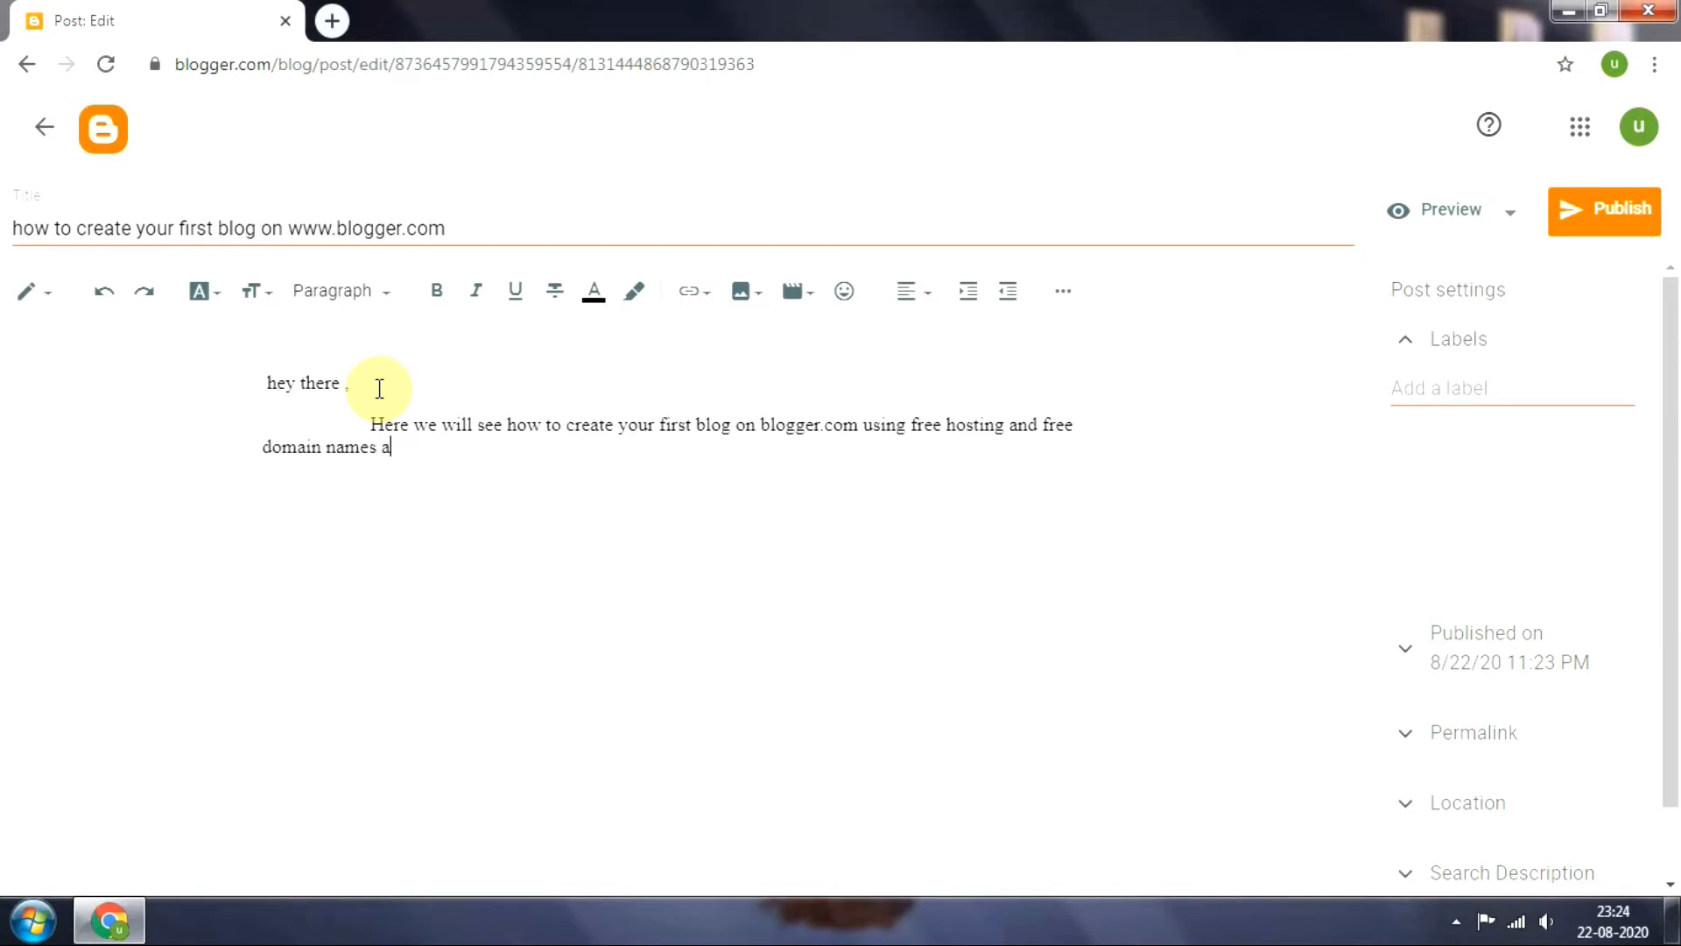
text(s well.)
Start a web link at the end of the paragraph with the display text "click here"
click(705, 308)
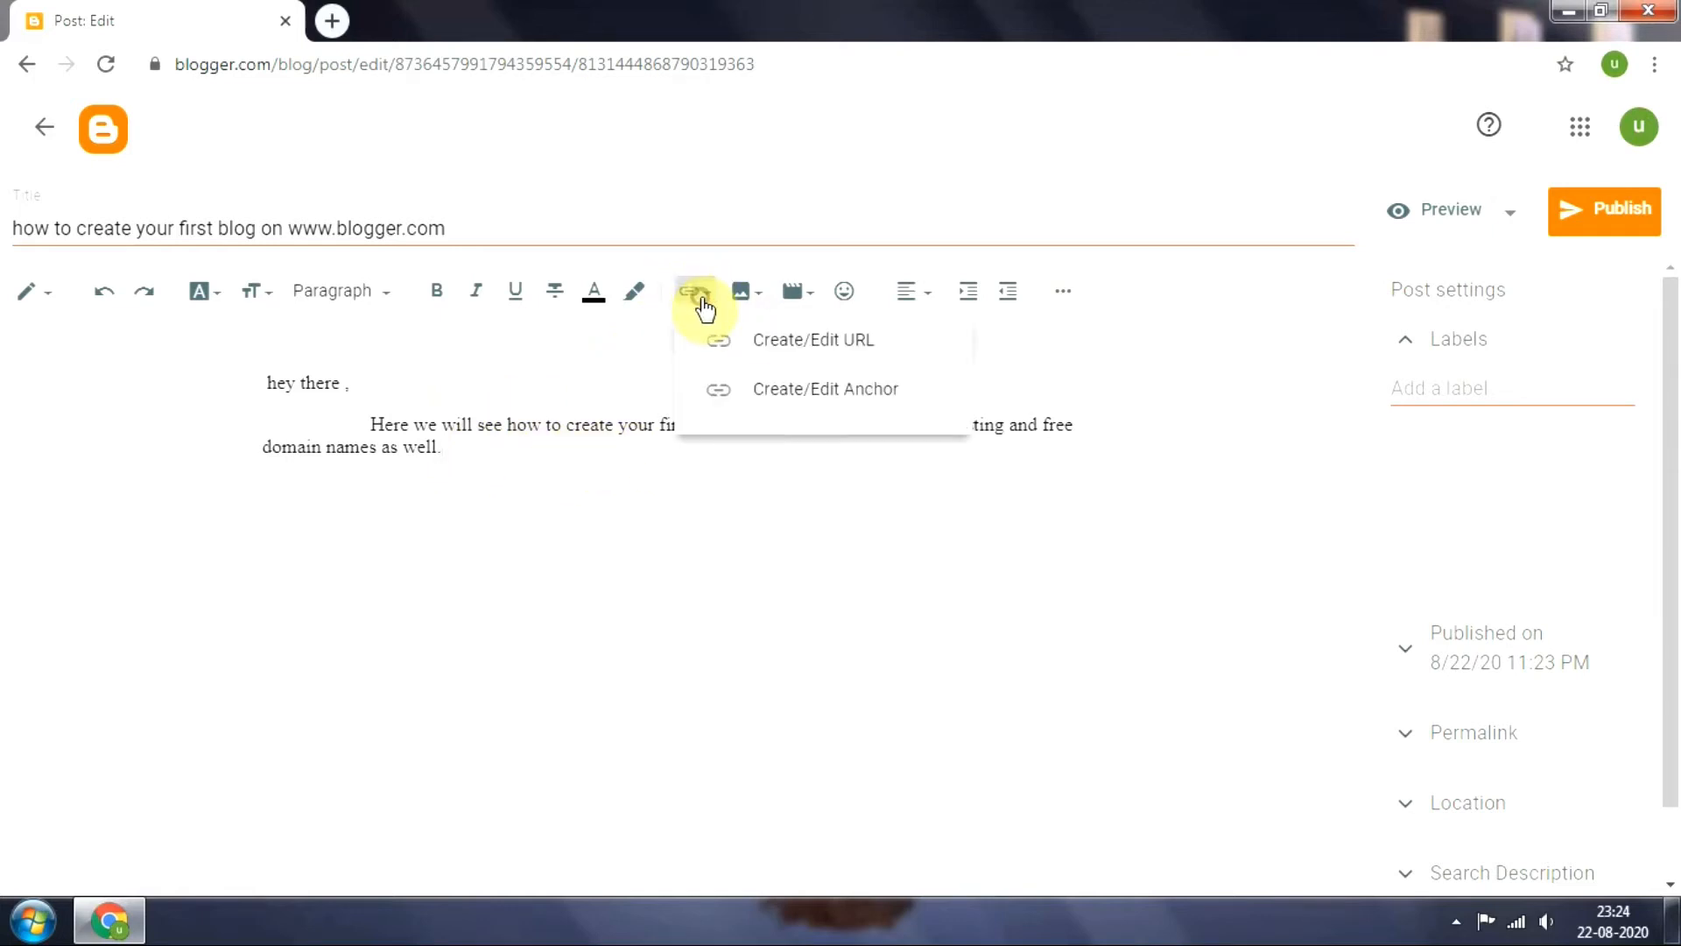
click(770, 356)
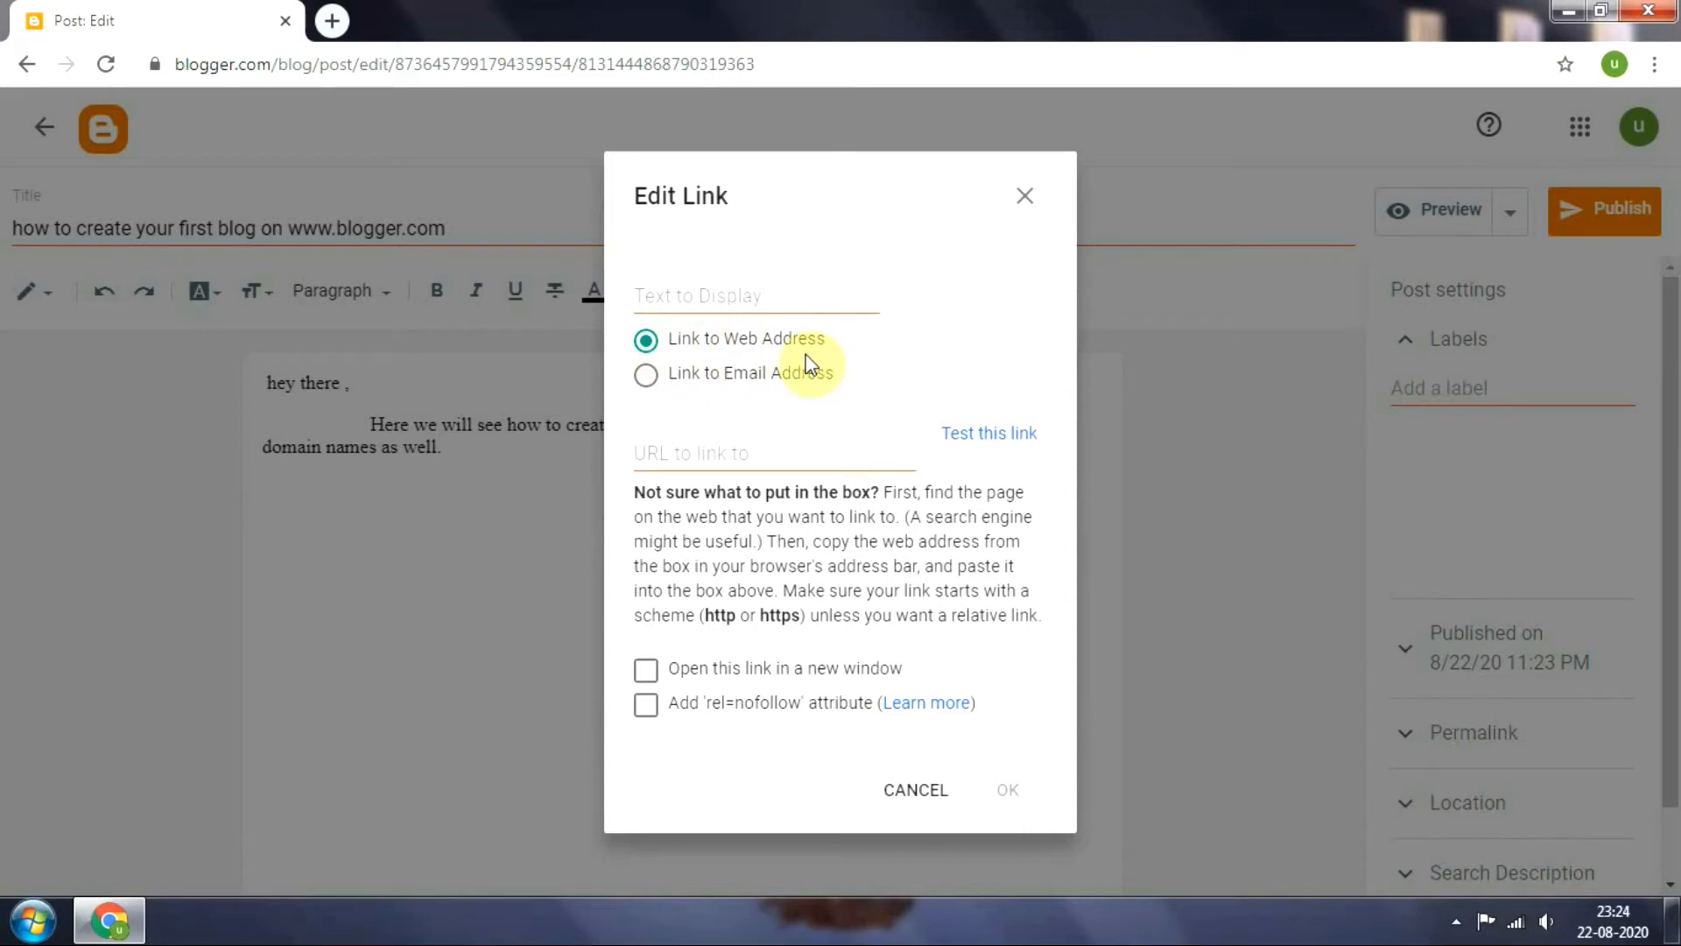
click(676, 297)
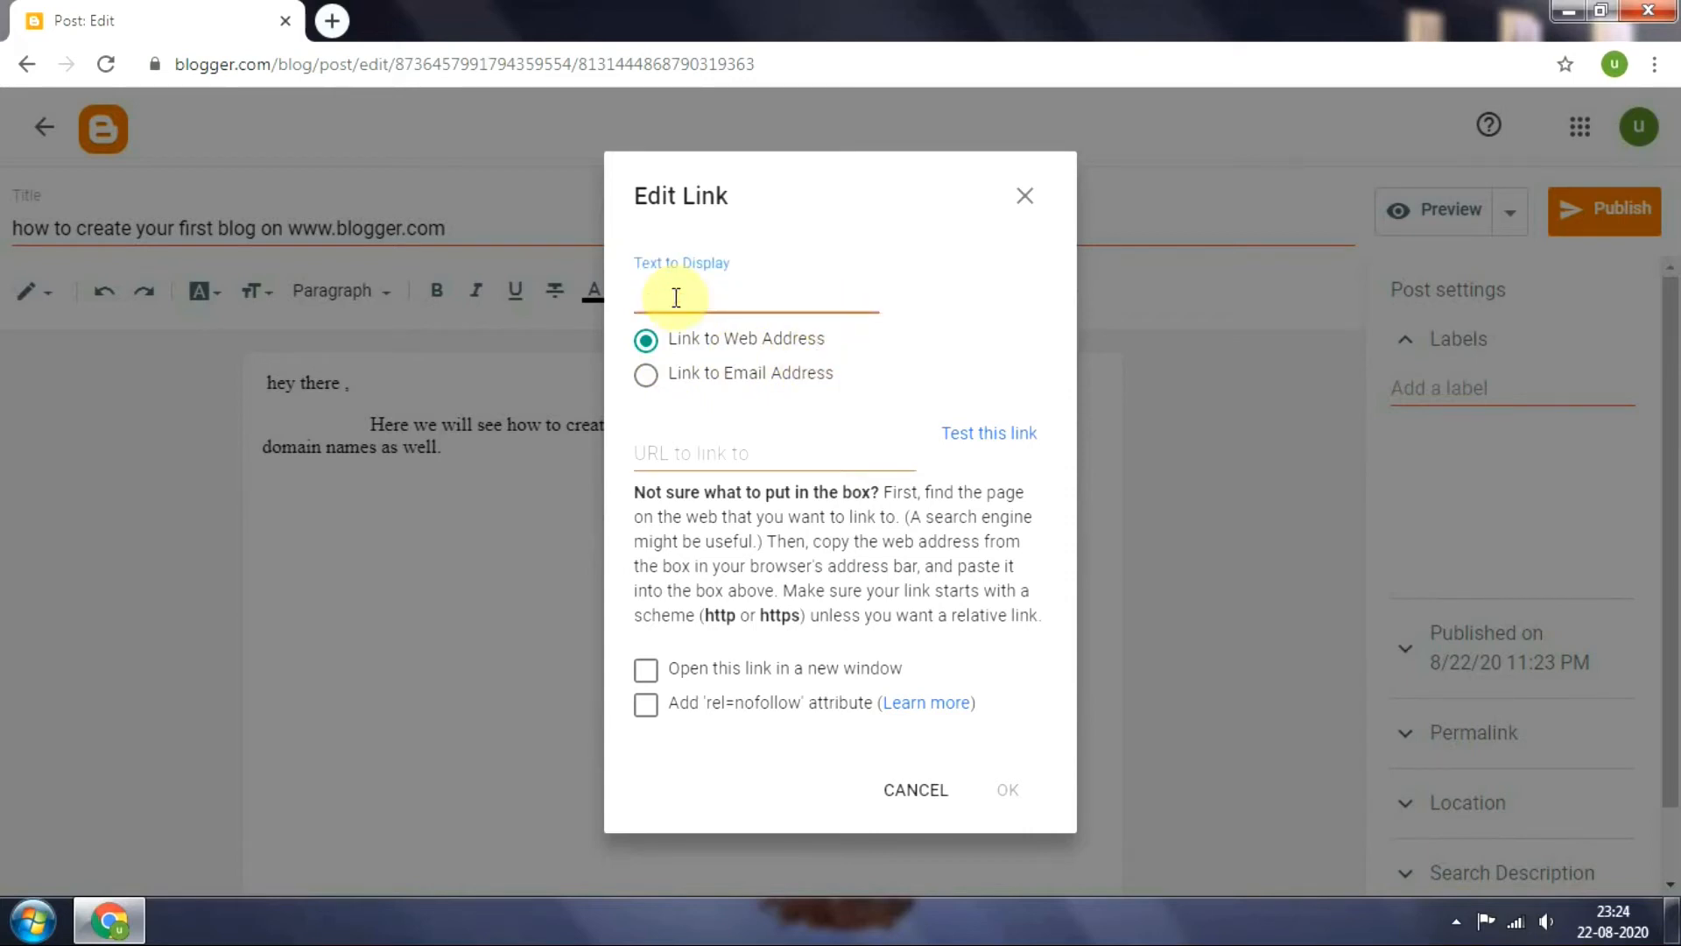
text(click here)
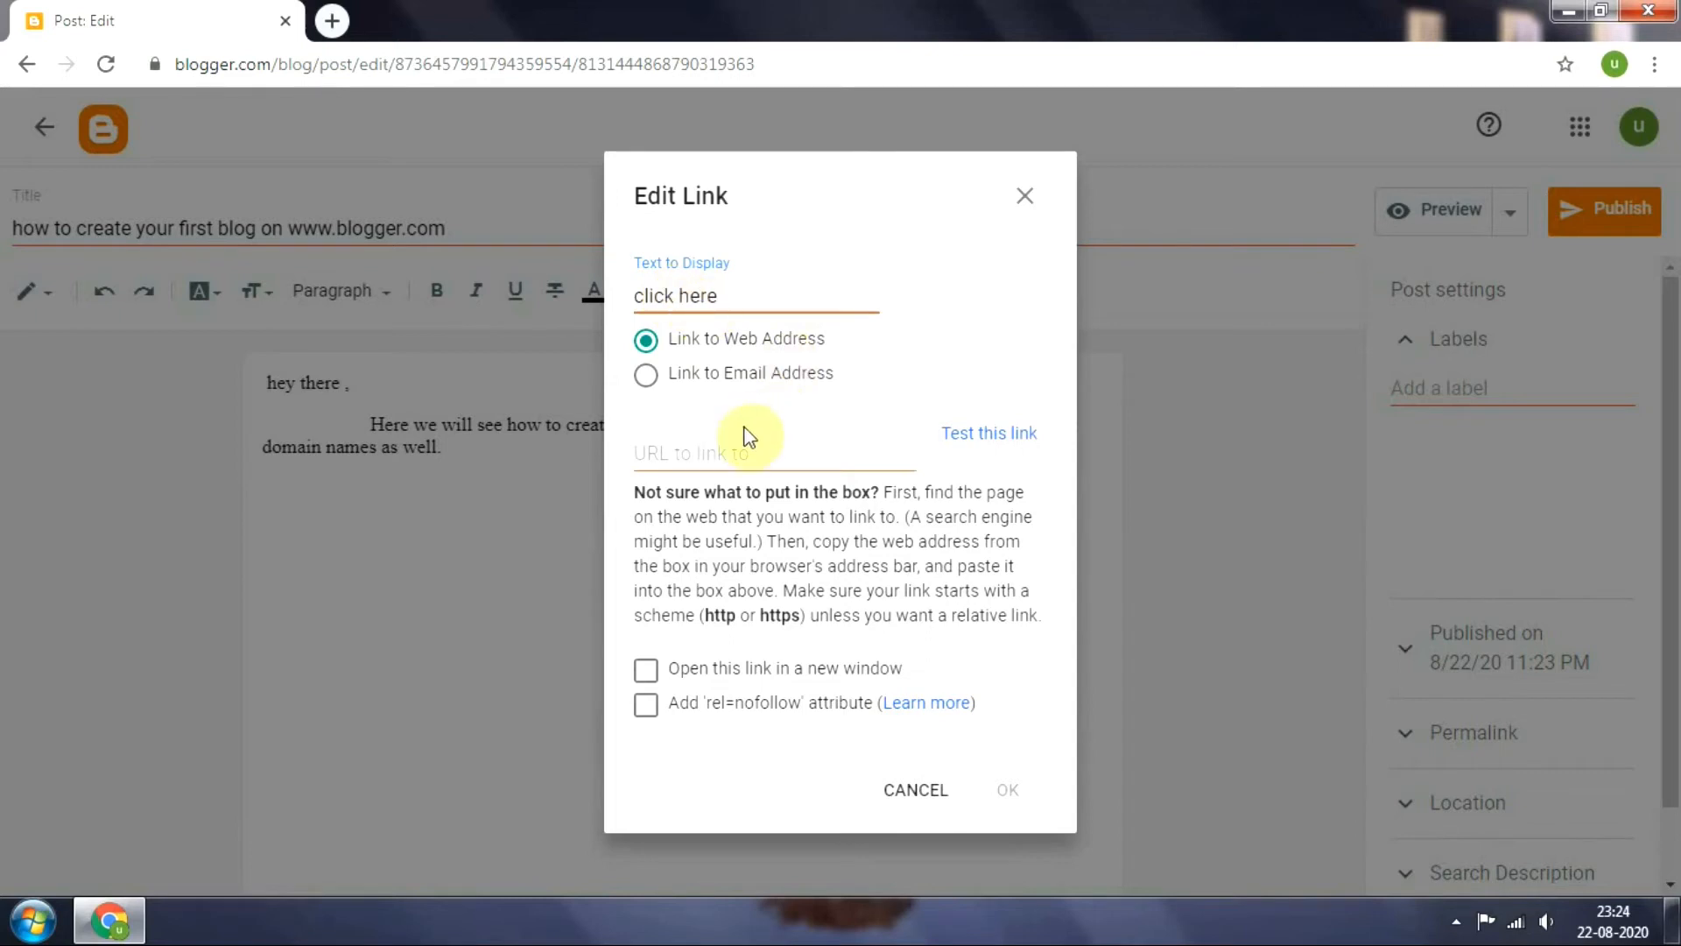
click(724, 464)
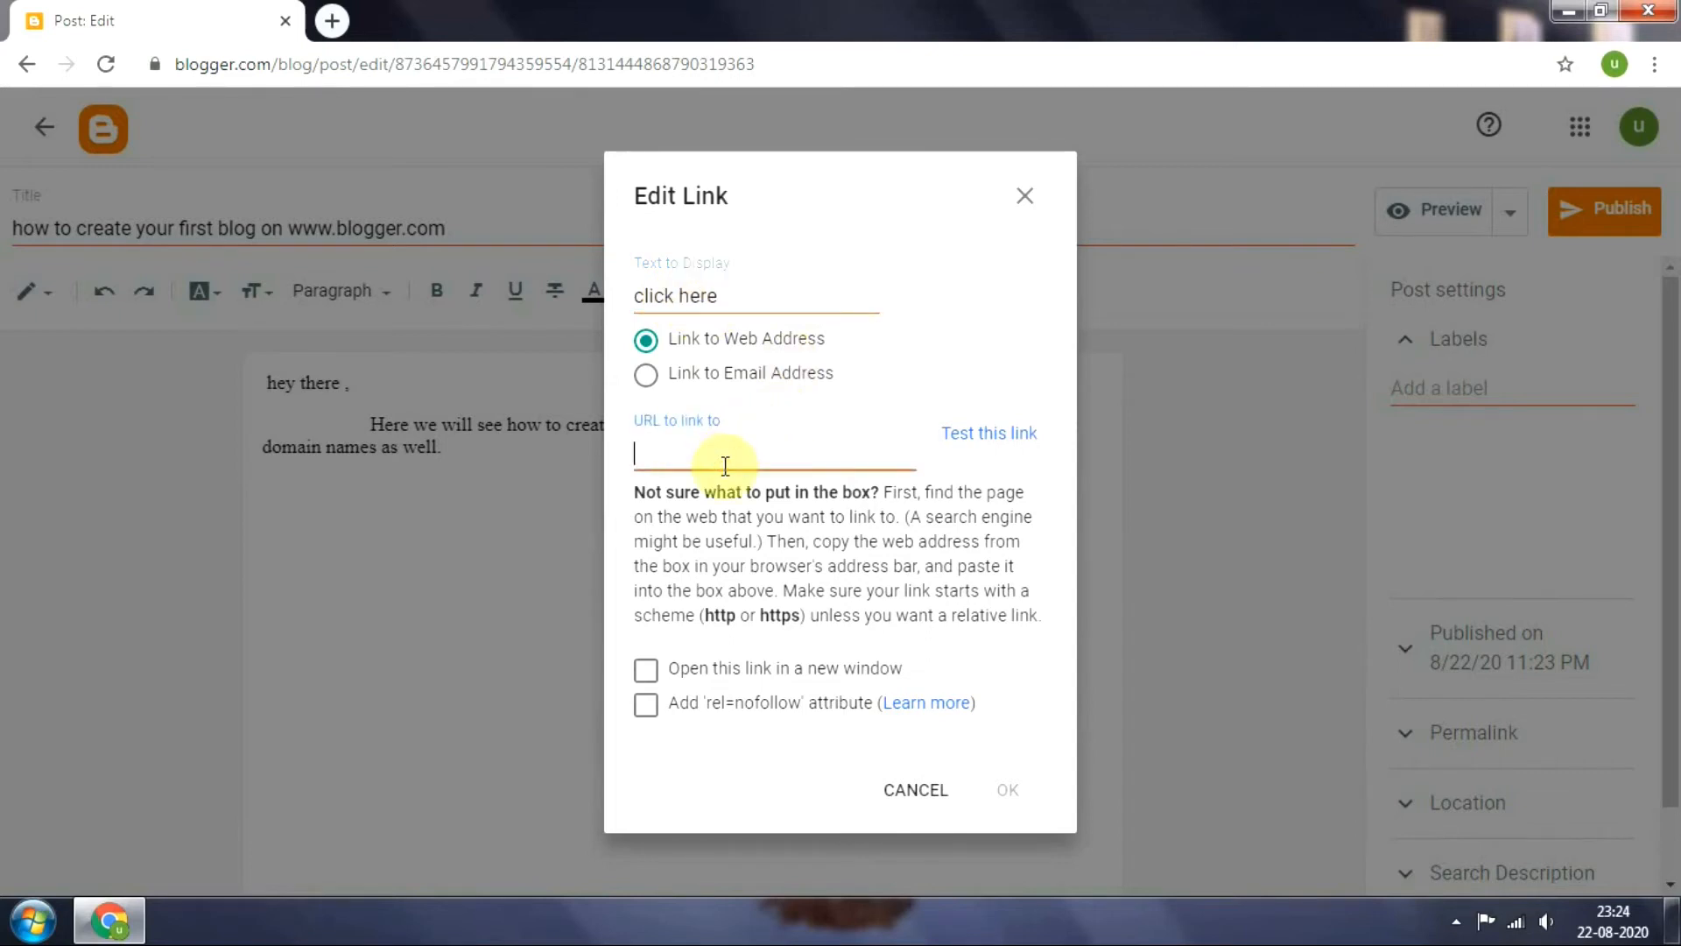
text(ww)
text(w)
text(.ls)
key(BackSpace)
text(lt)
text(A)
text(ctually)
text(.com)
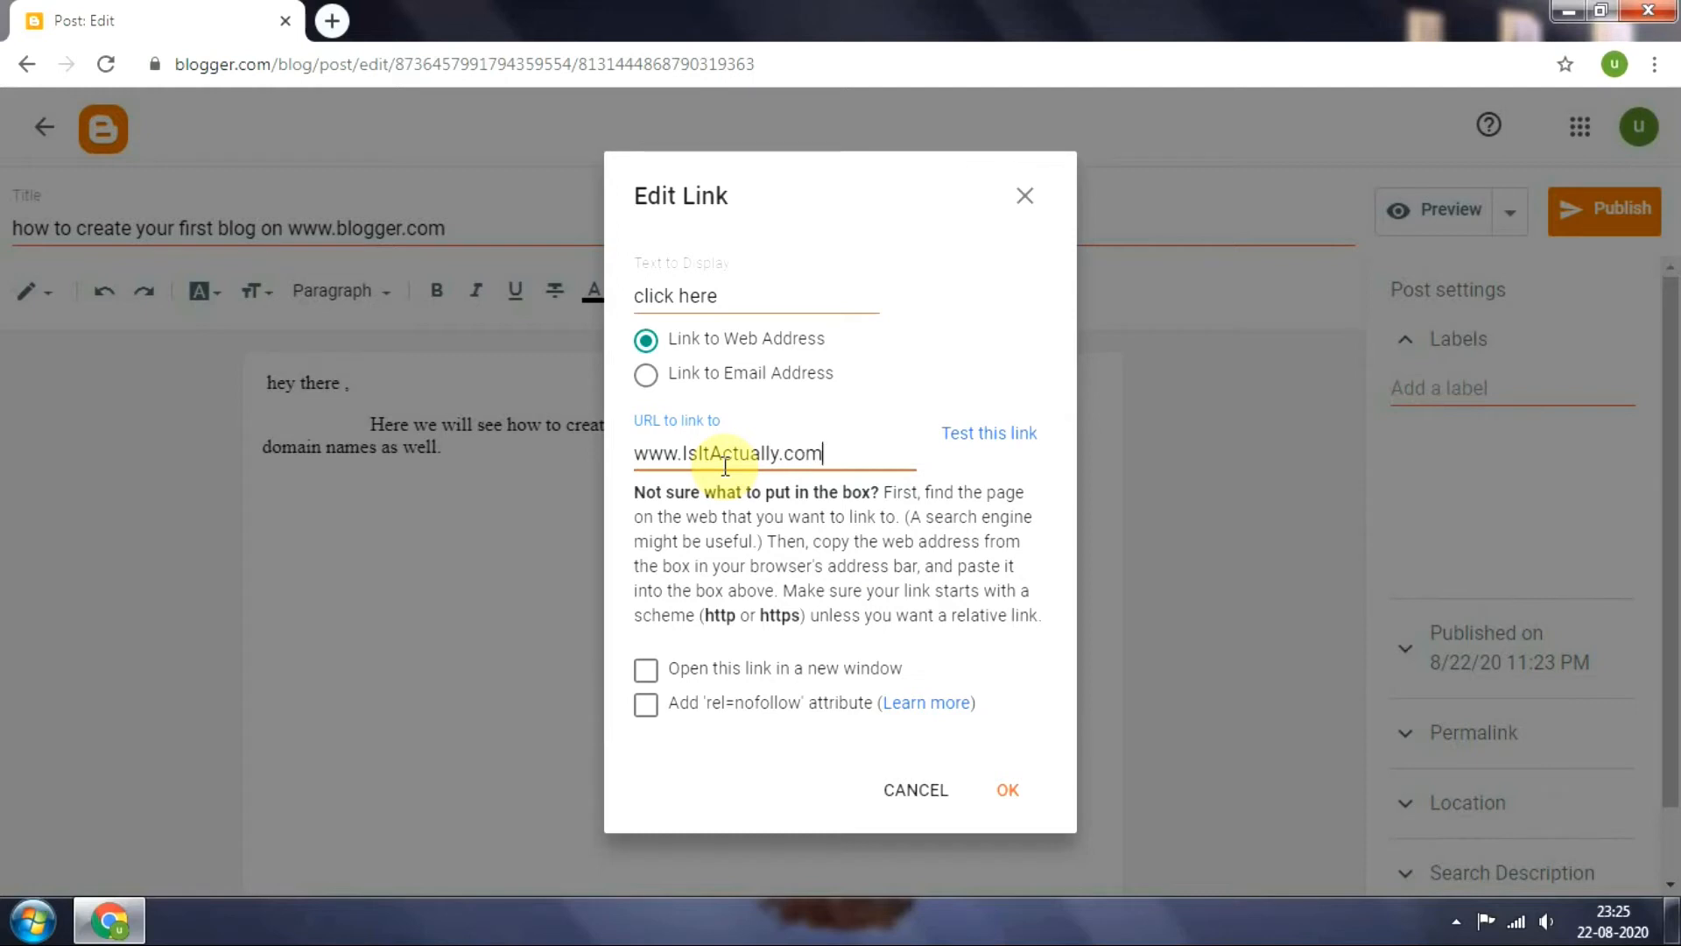
click(645, 670)
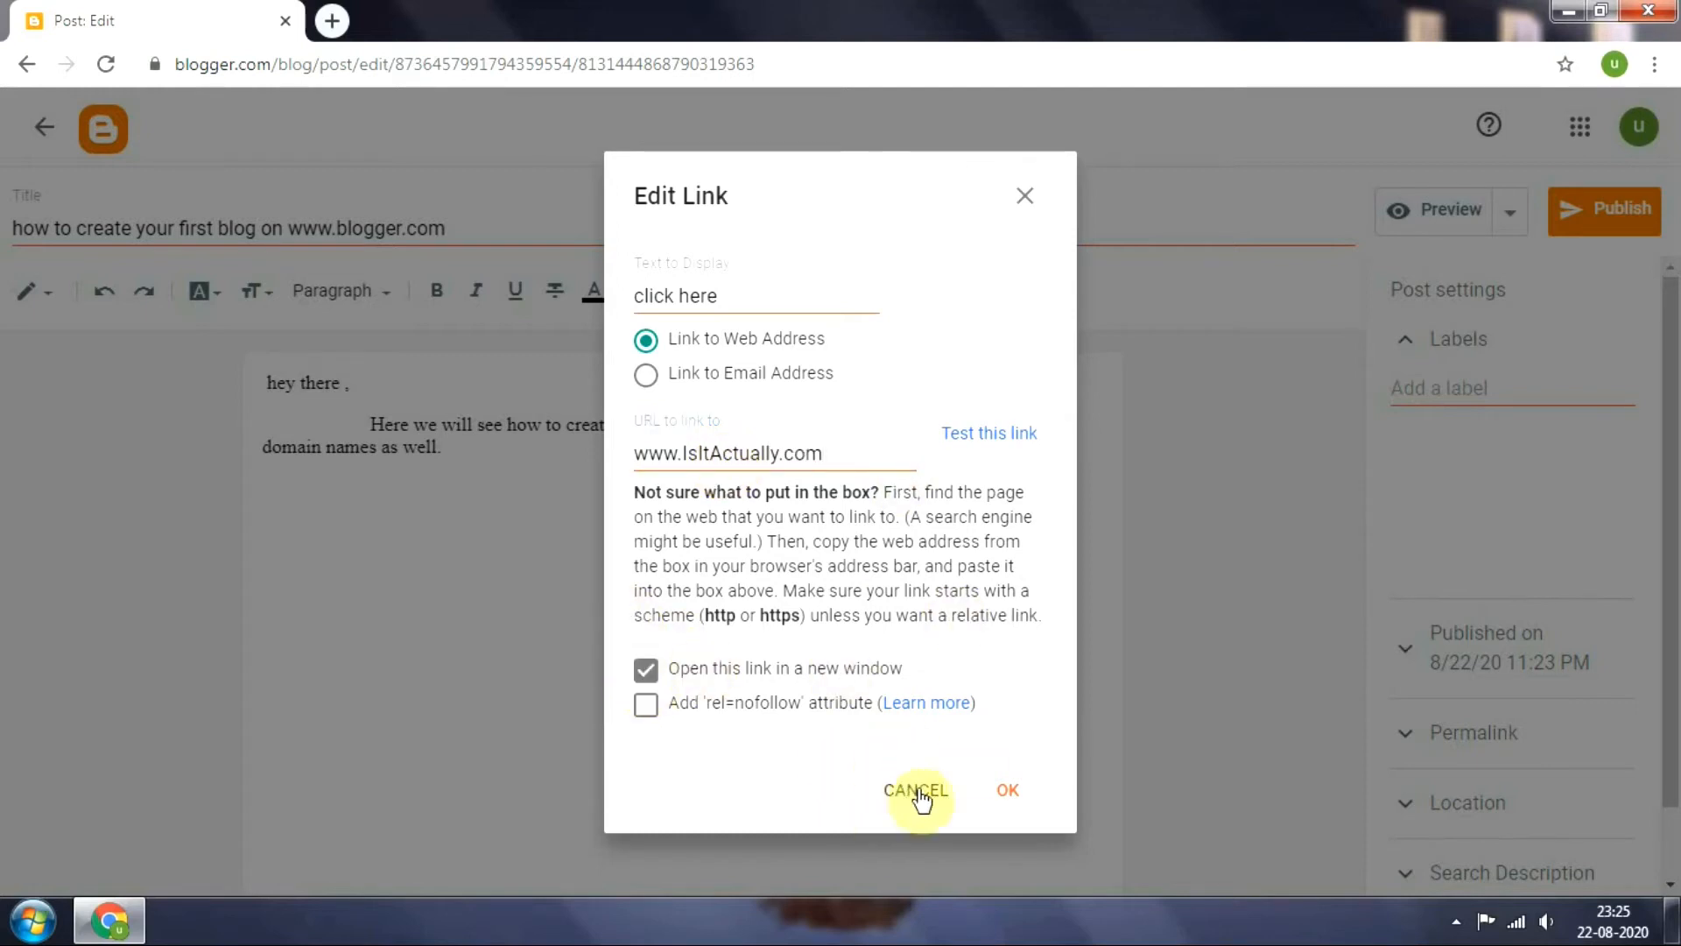
click(1004, 793)
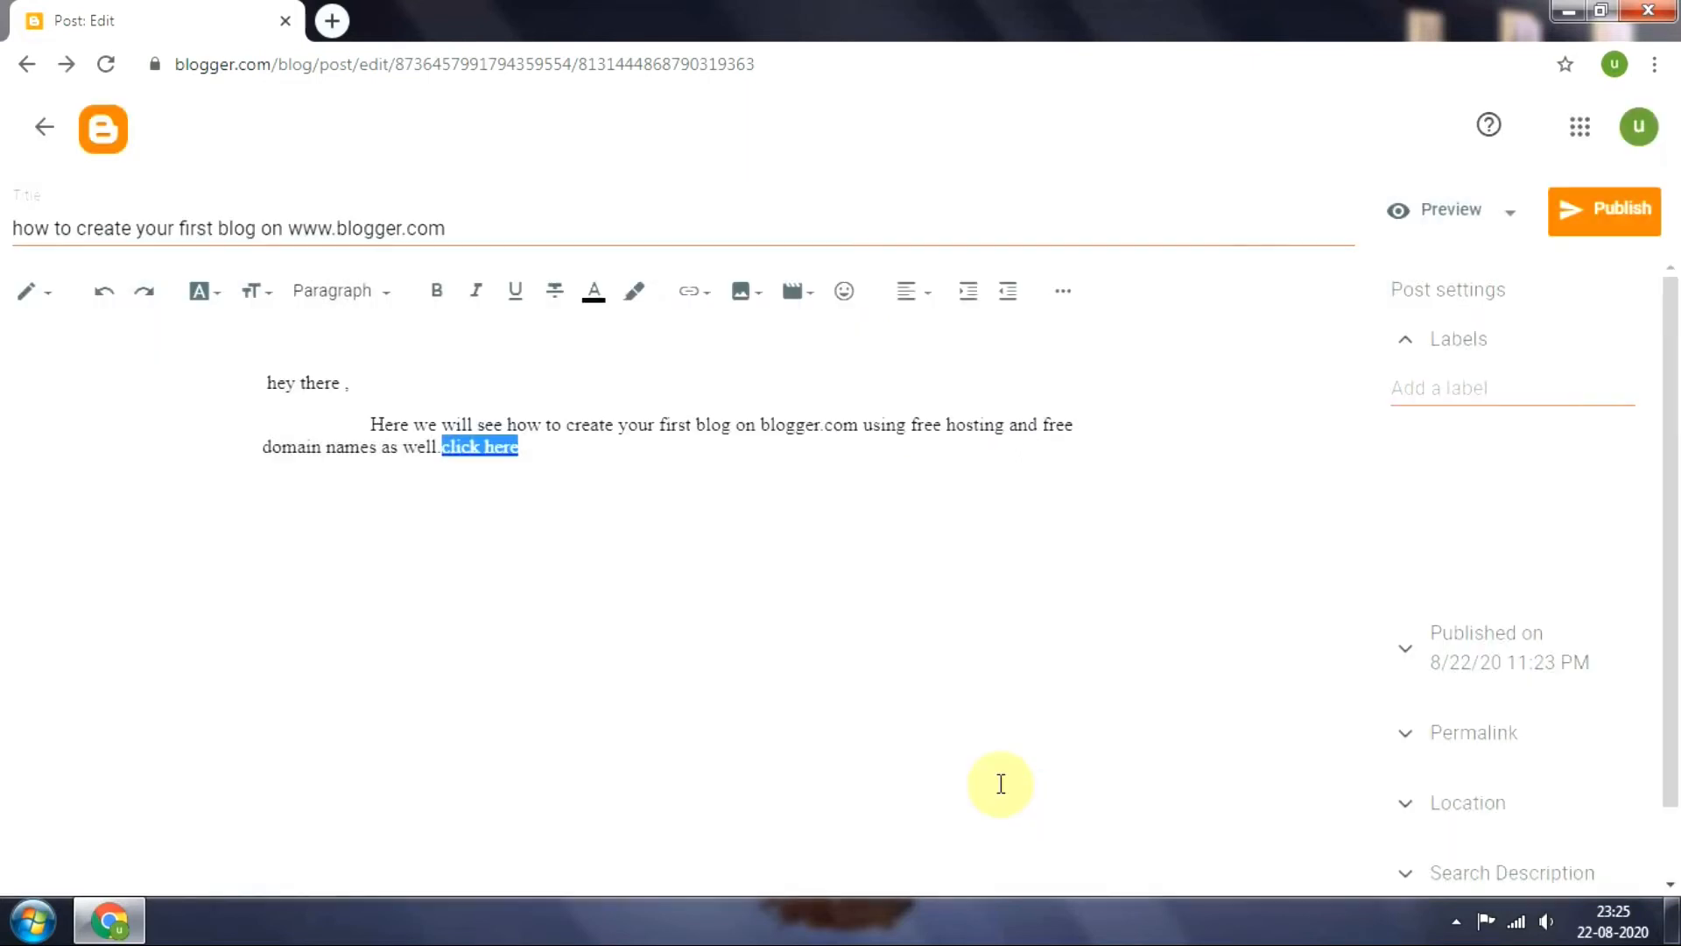
Move the "click here" link onto its own indented line below the paragraph
click(610, 538)
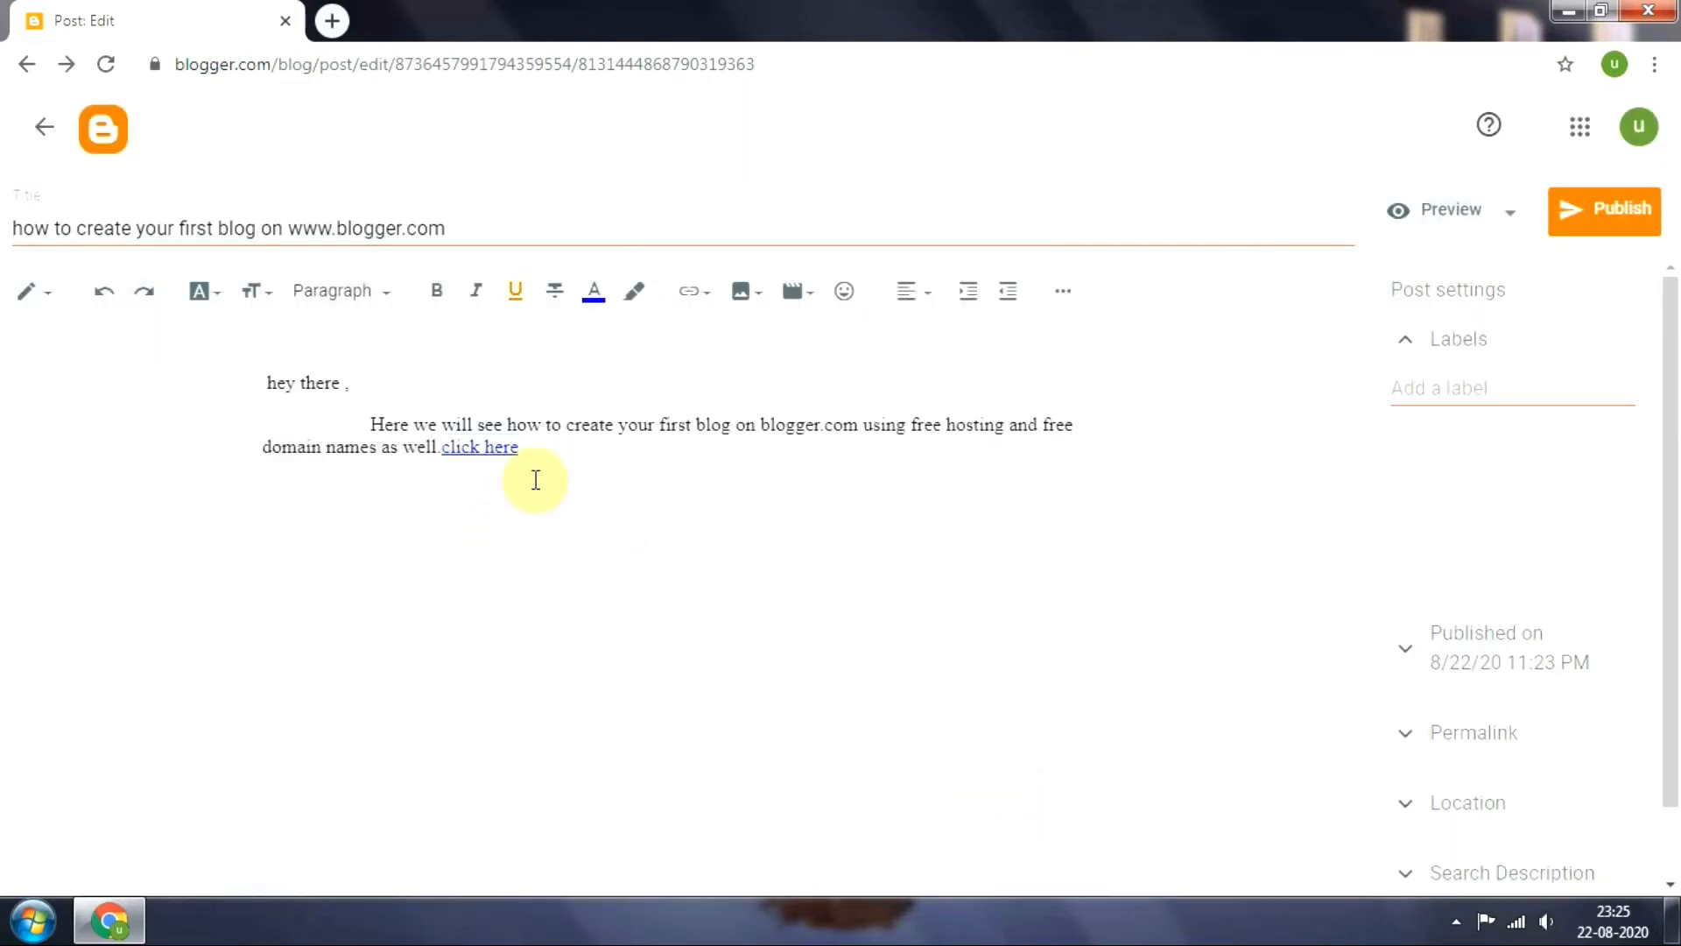
click(442, 452)
key(Return)
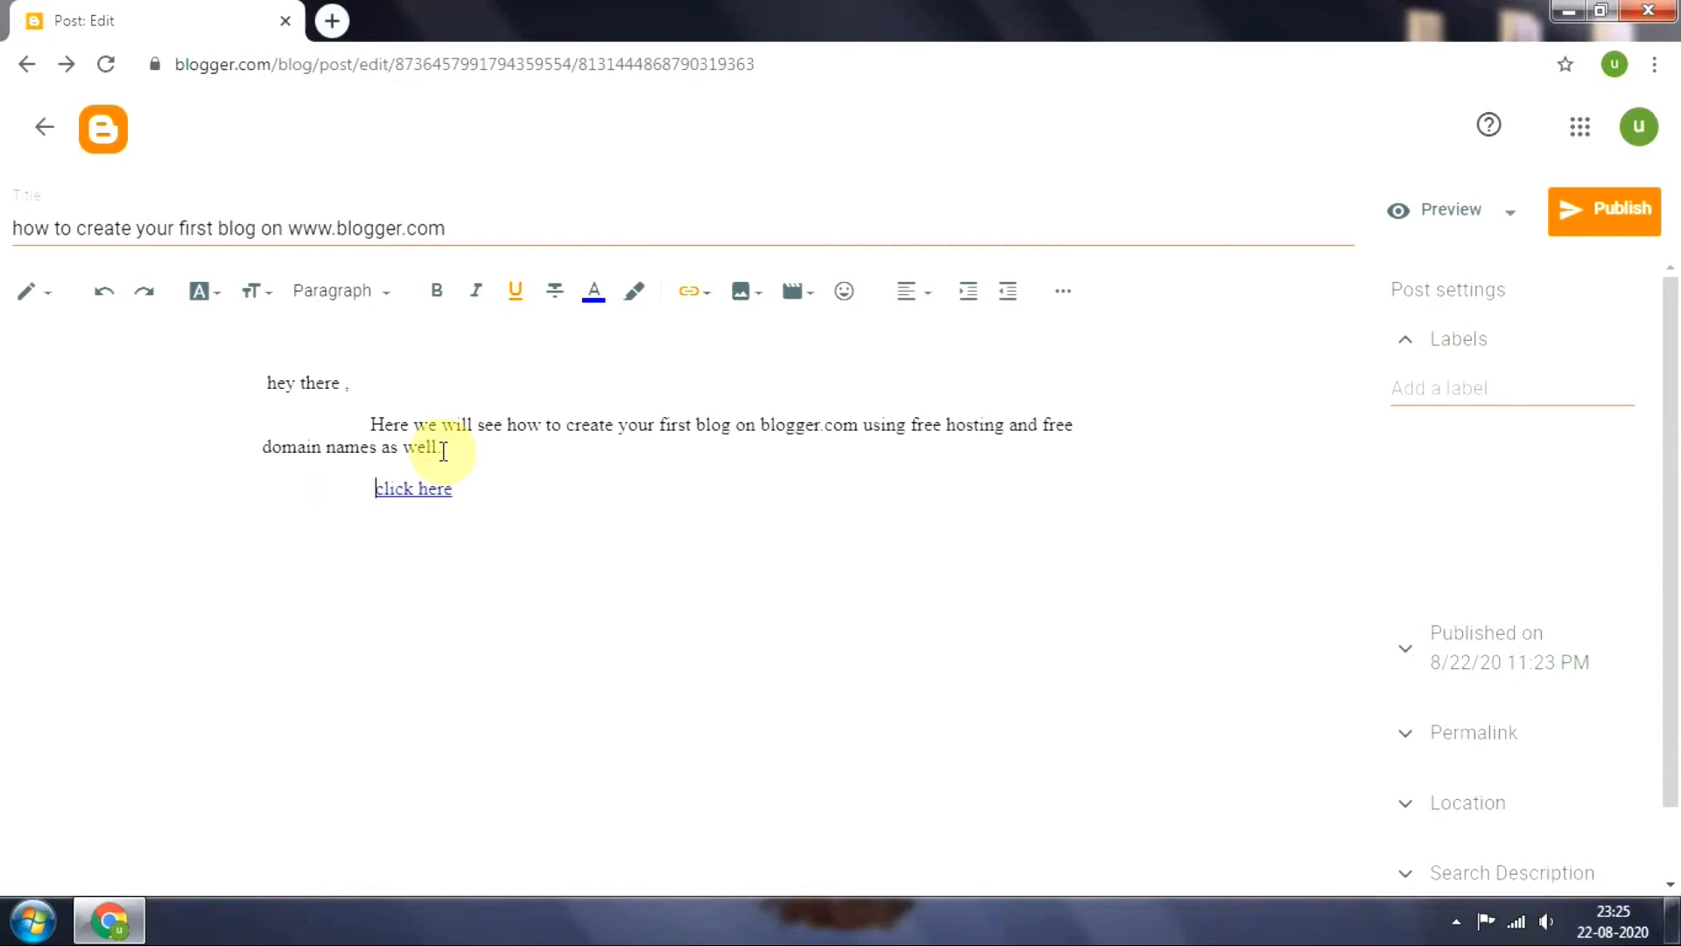
Write "for more information visit our channel" at the start of the line that holds the "click here" link
click(306, 509)
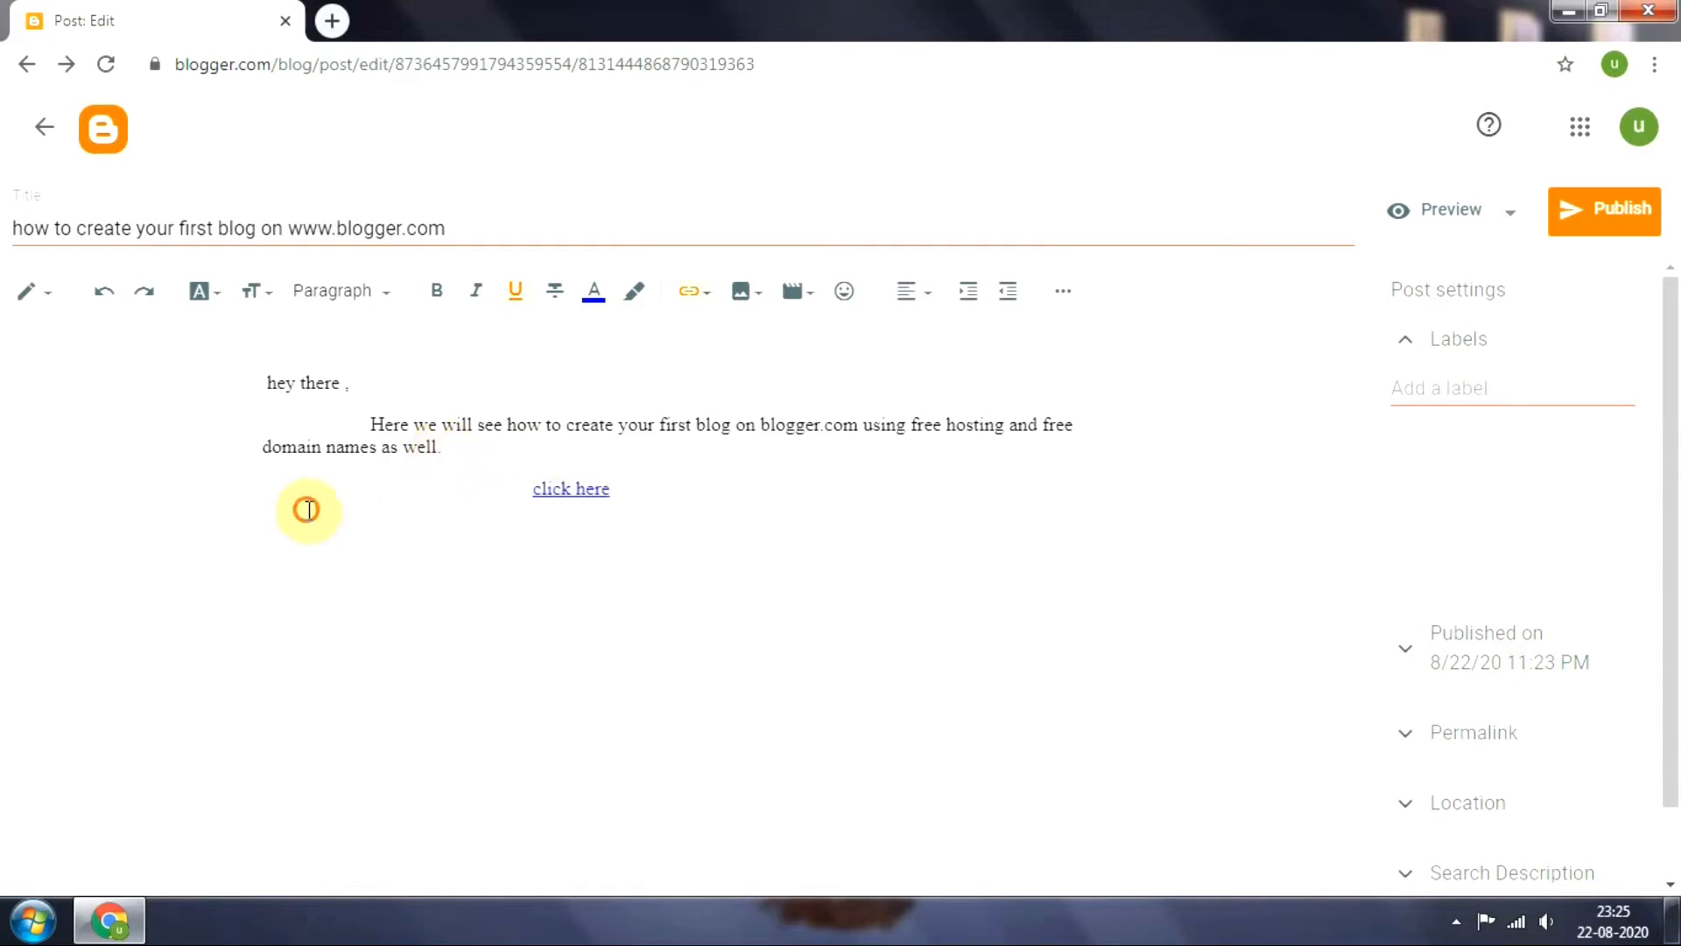
click(287, 506)
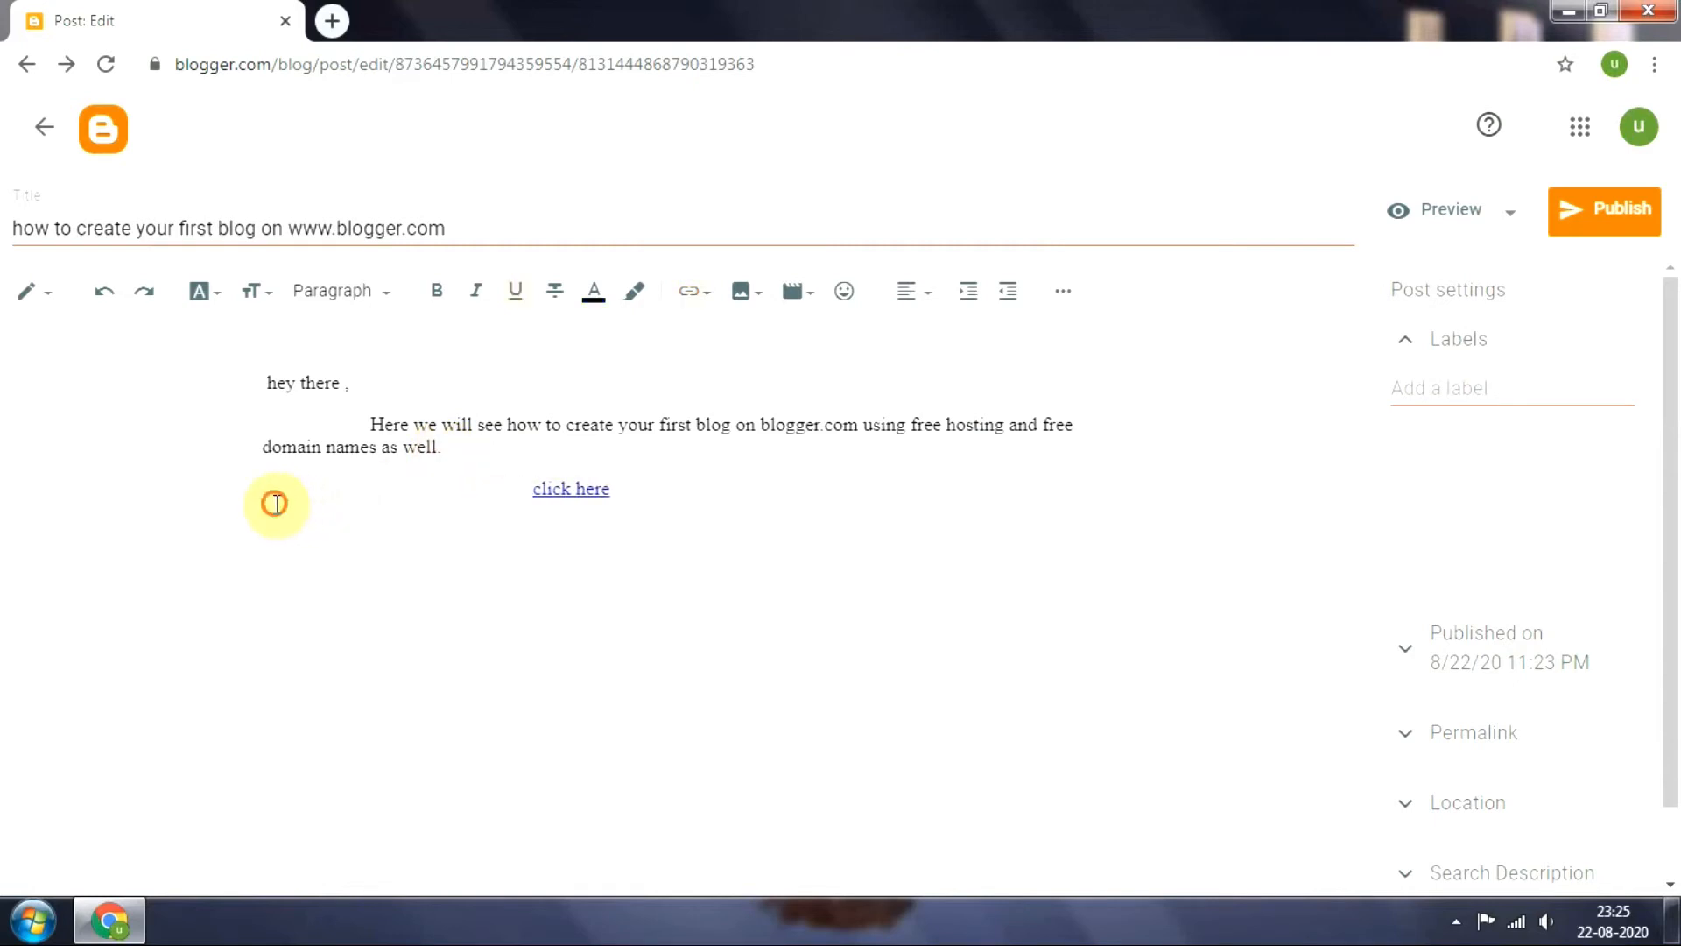
click(275, 503)
text(for m)
text(ore info)
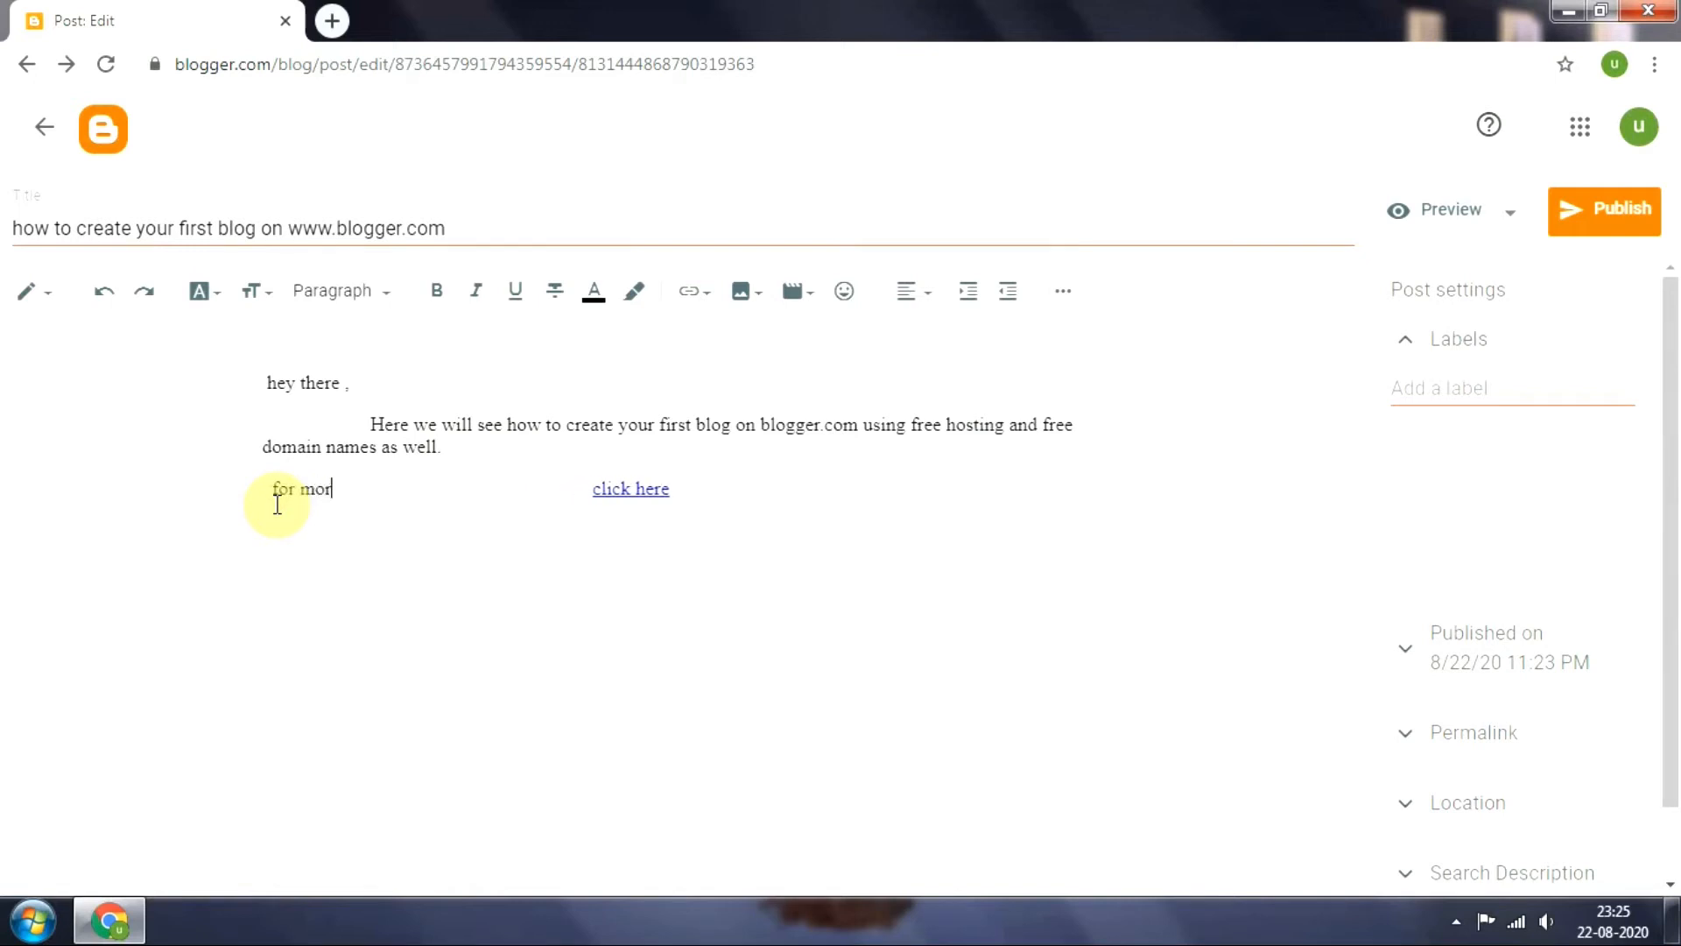
text(rmati)
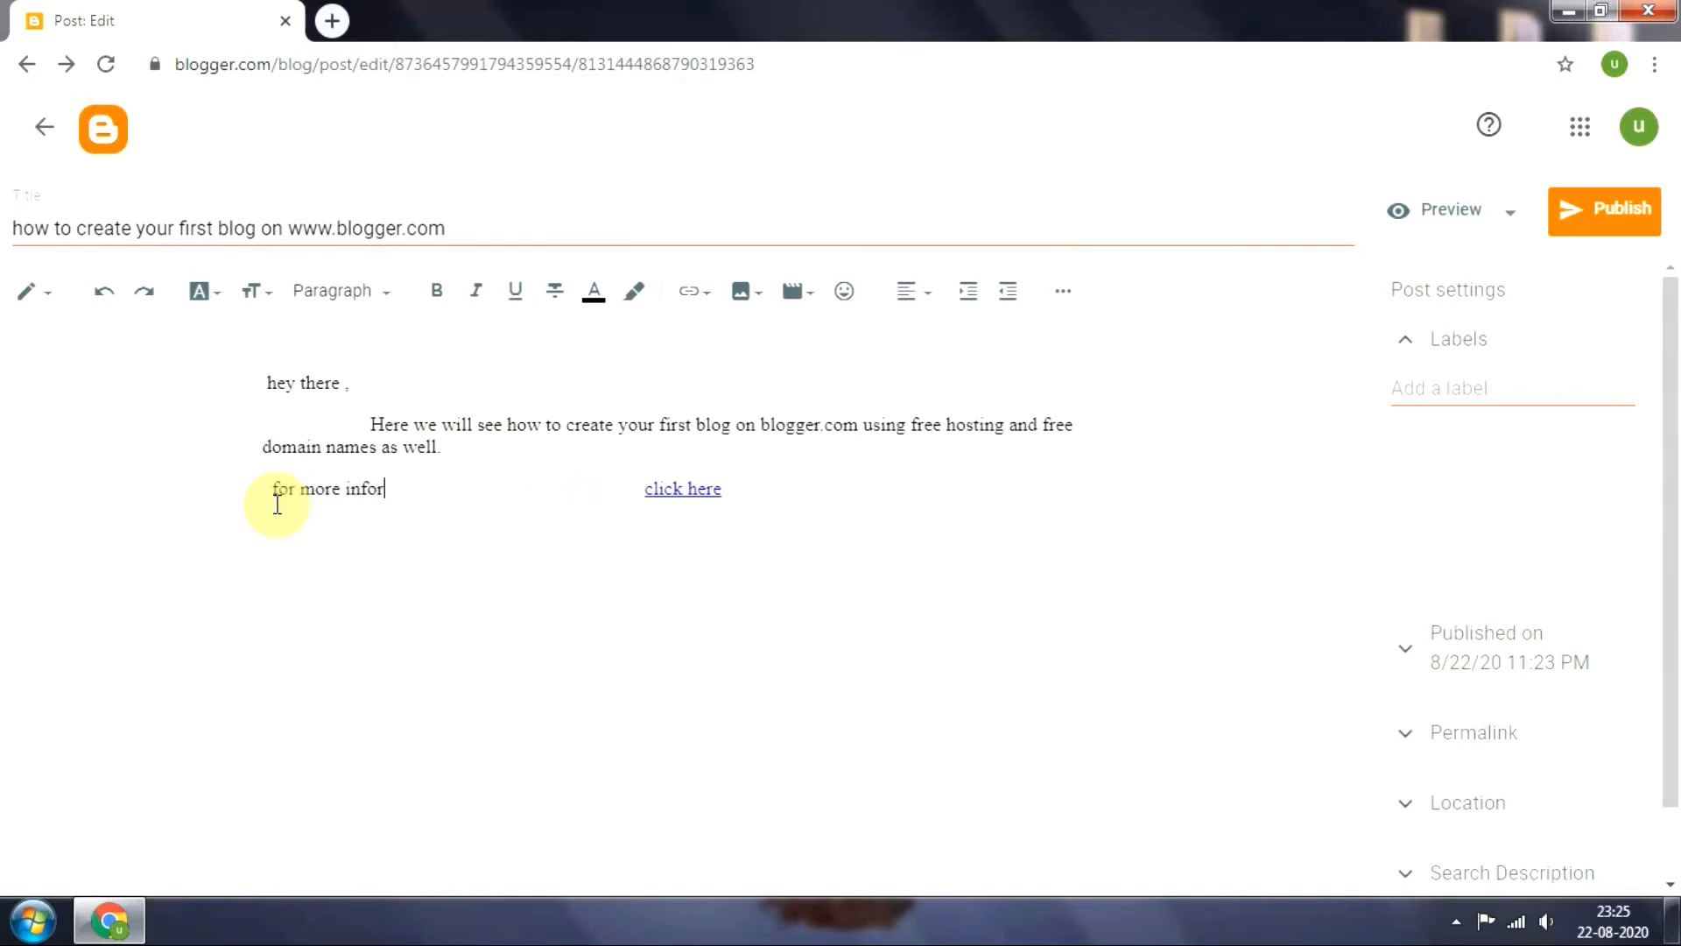
text(on )
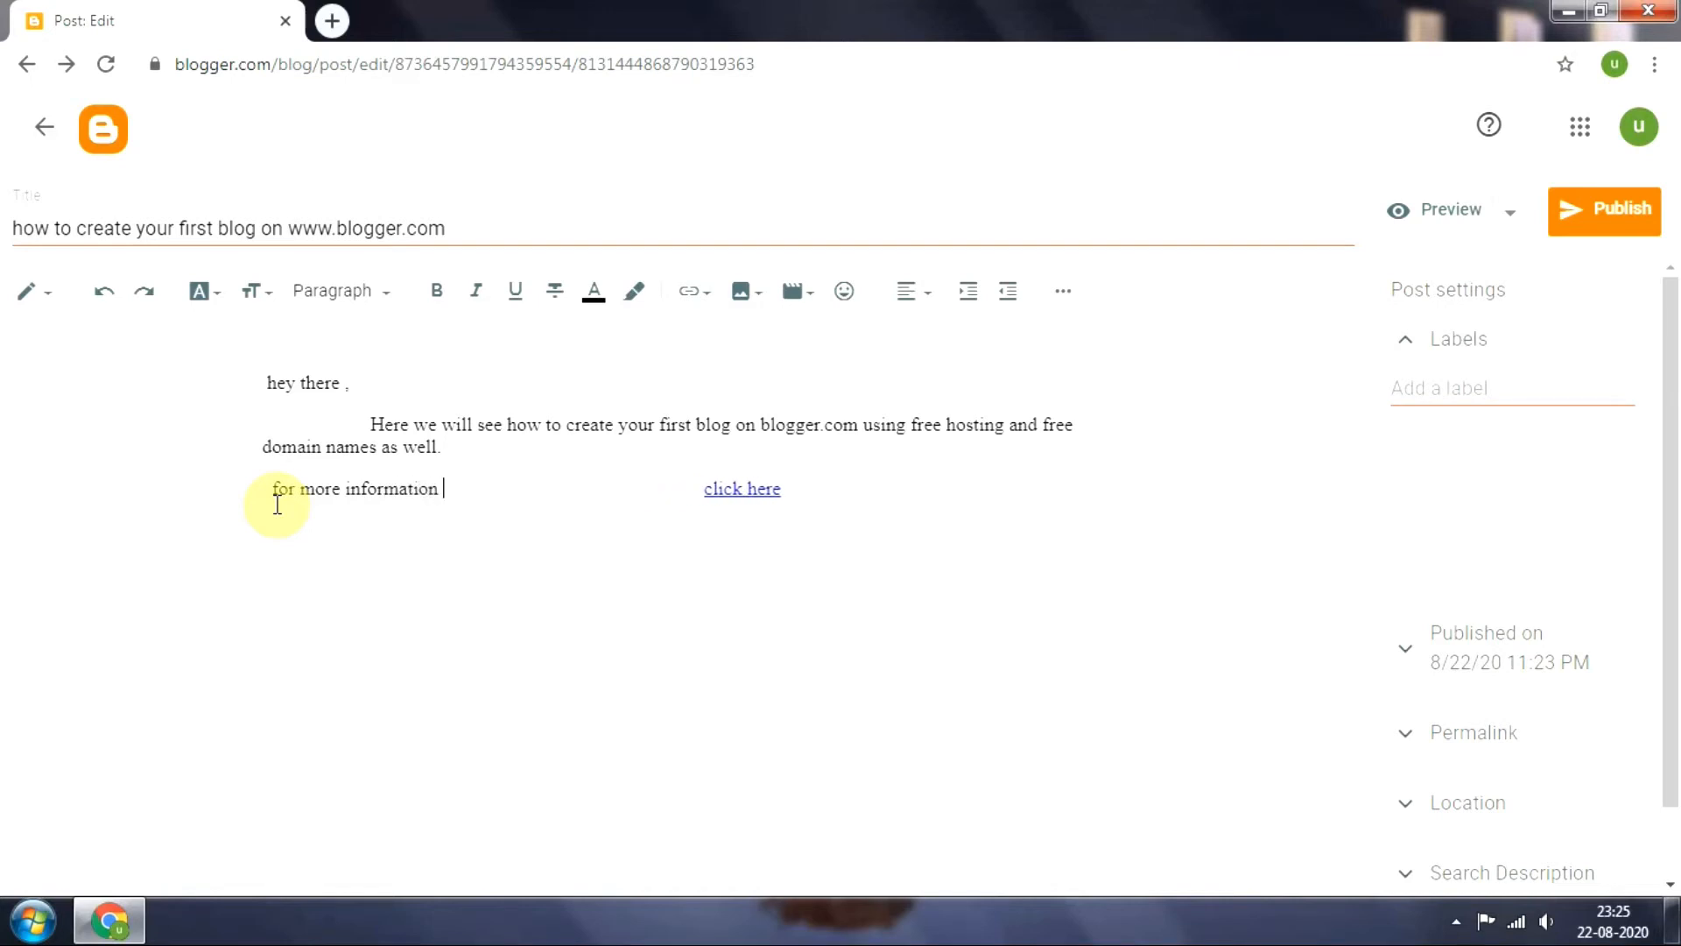
text(visi)
click(276, 503)
text(t)
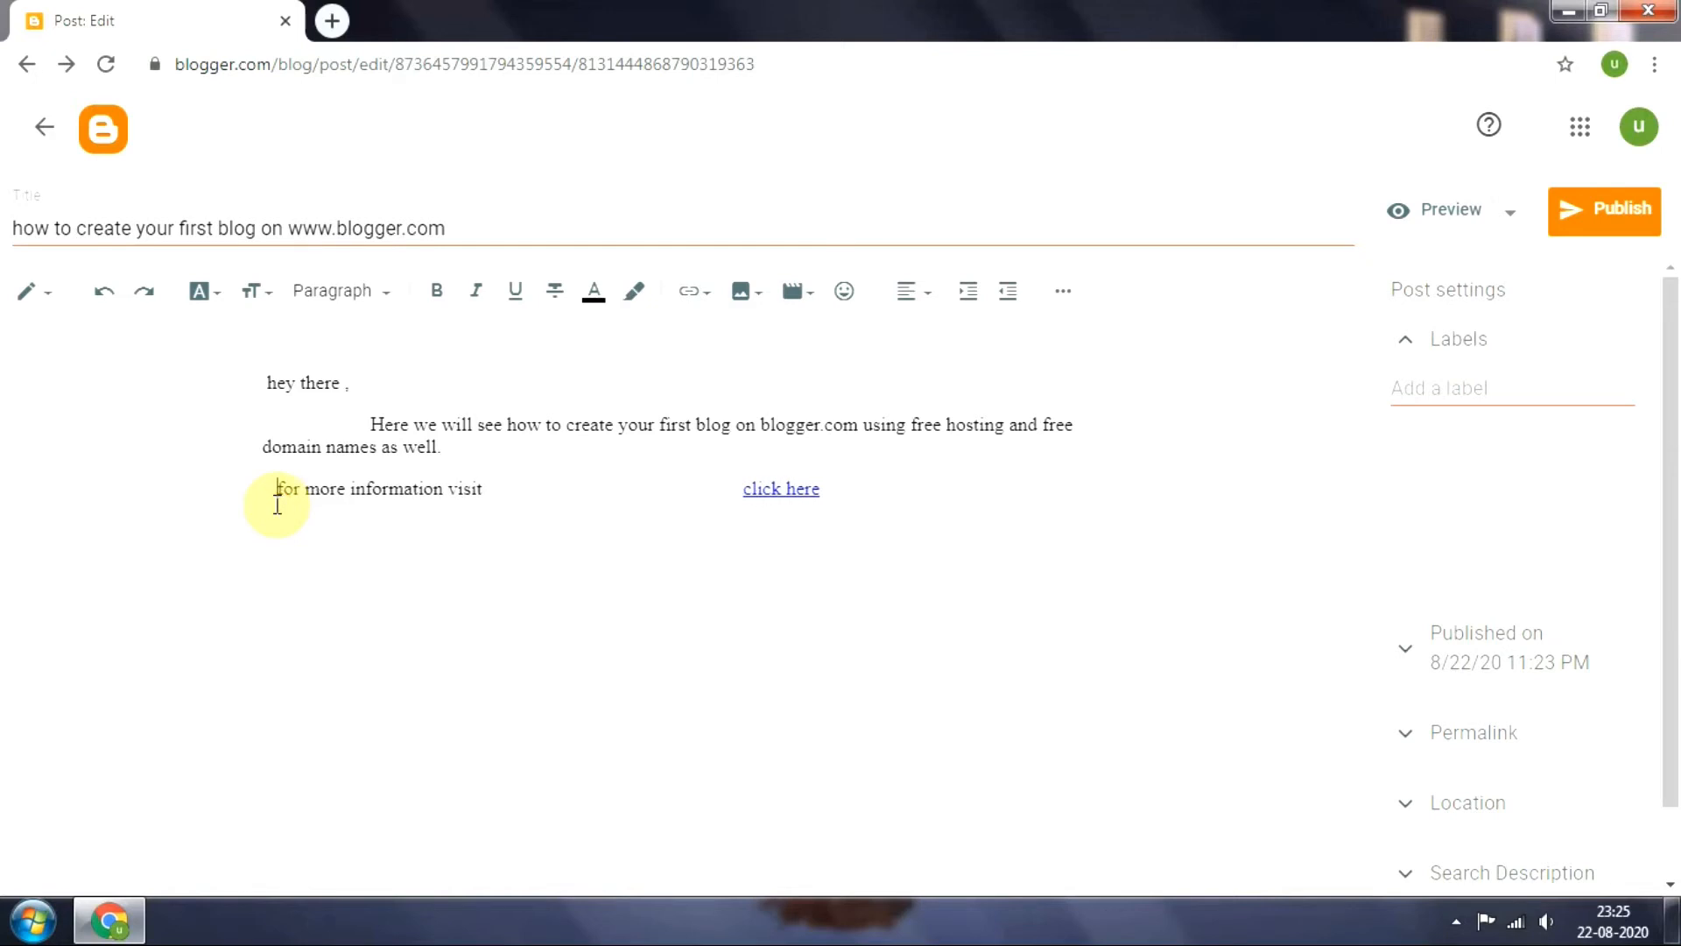
click(505, 491)
text(your cha)
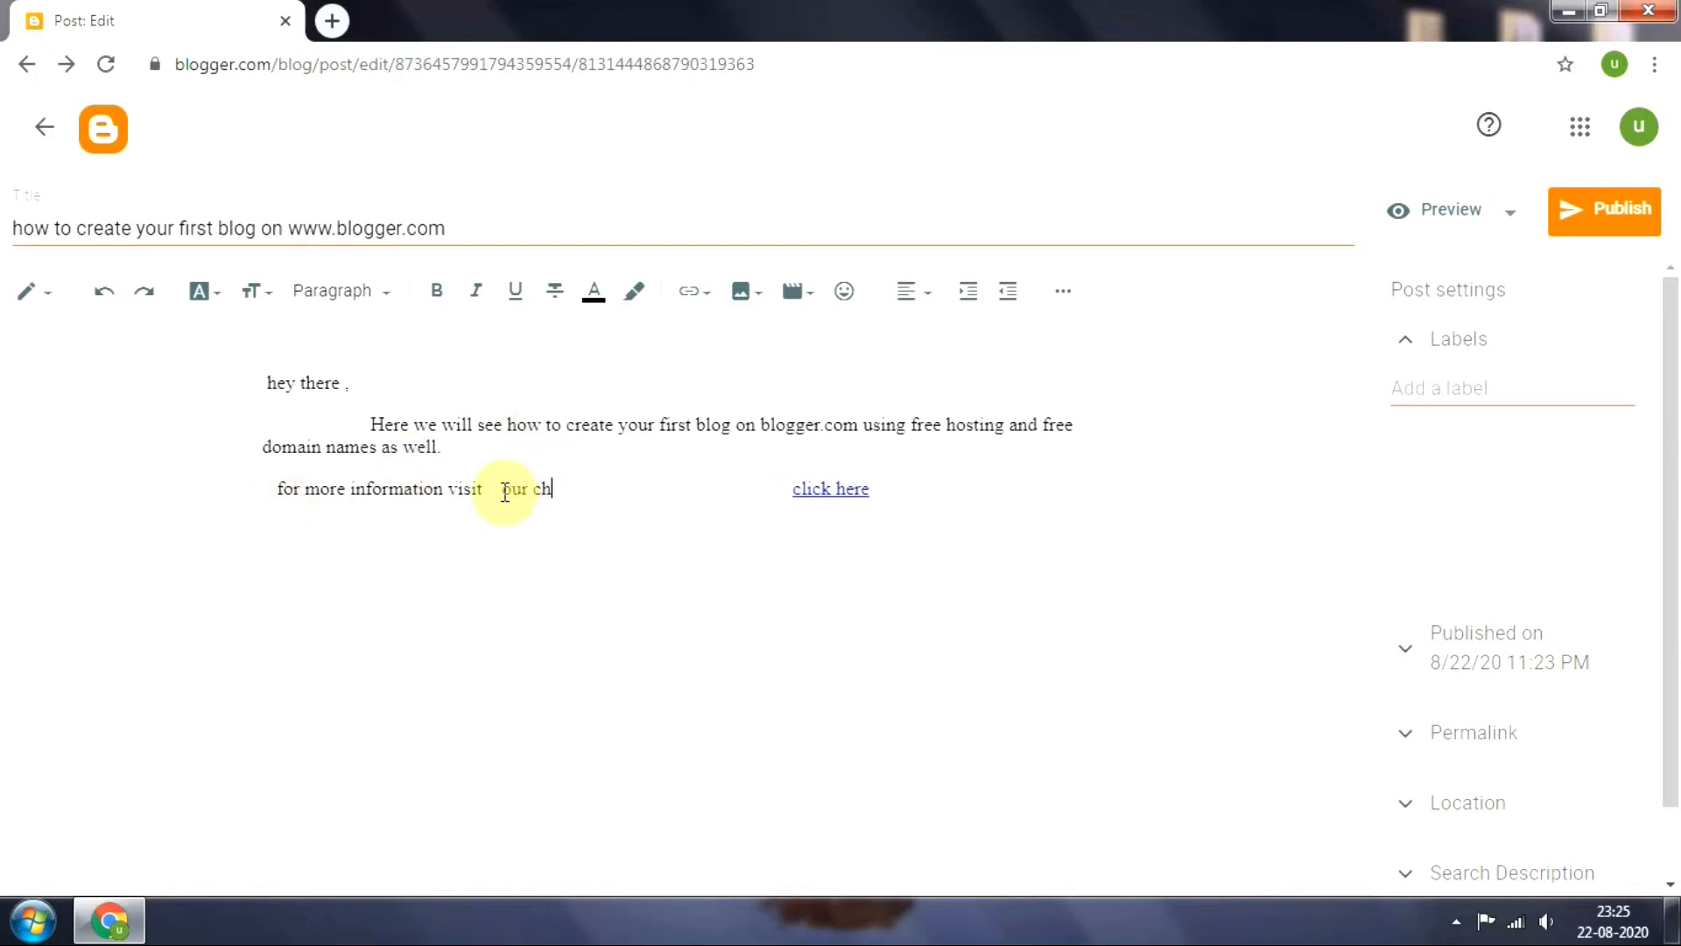
text(nnel)
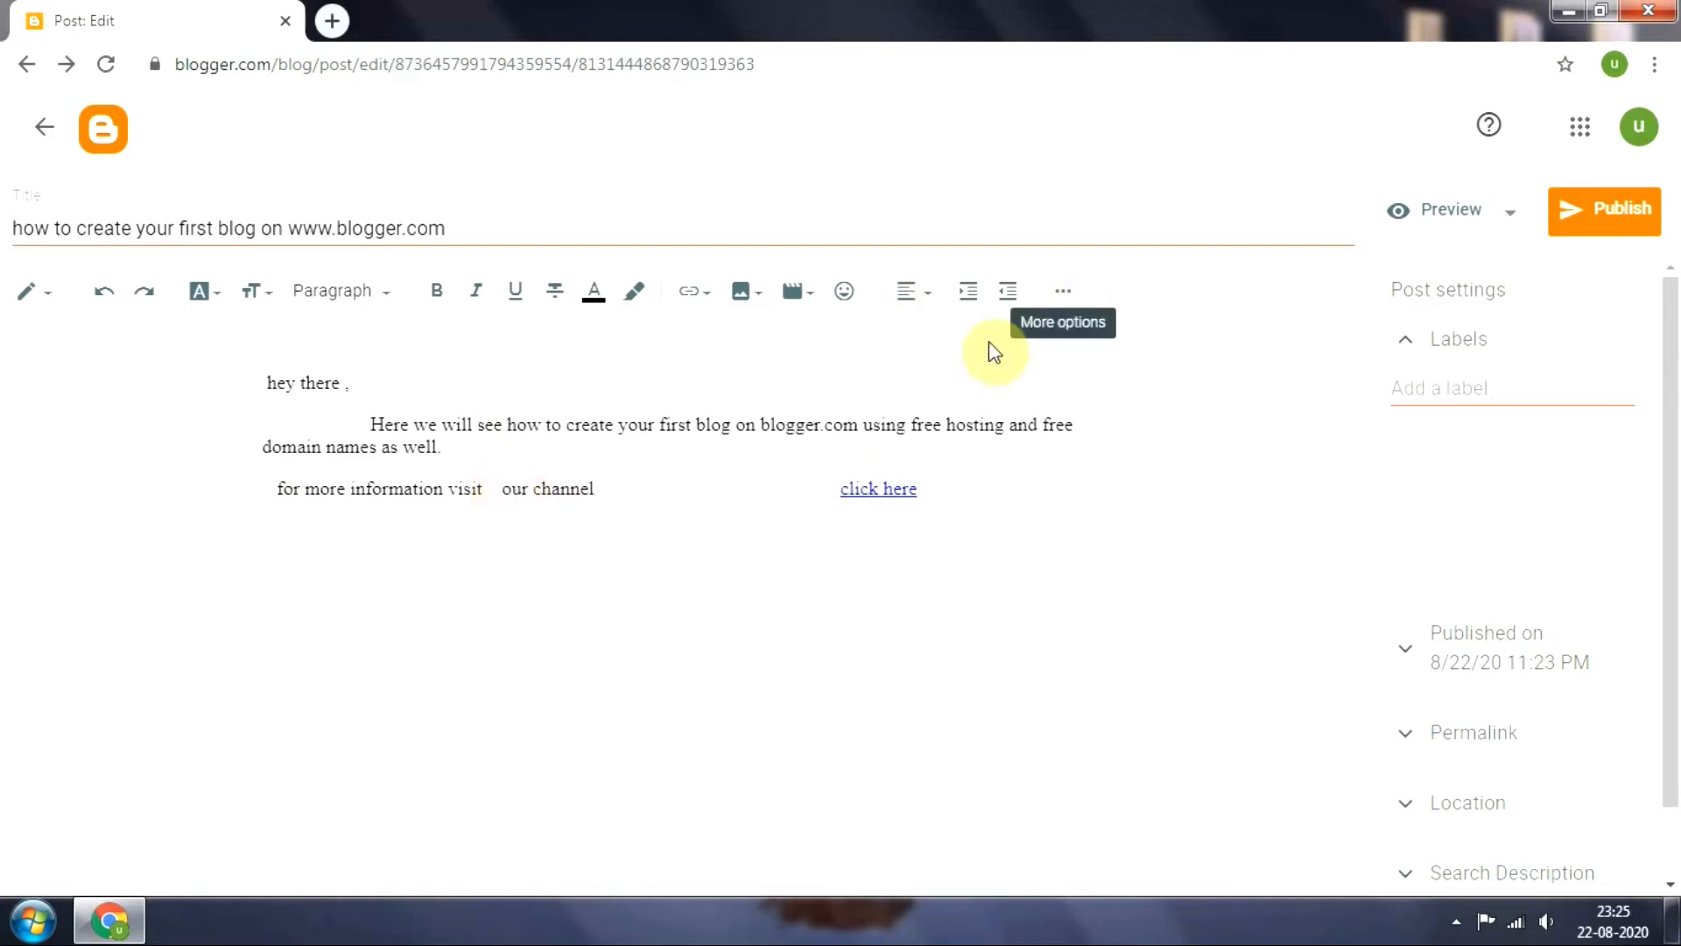
Remove the wide gap before the "click here" link so it sits right after the word "channel"
click(823, 502)
key(BackSpace)
key(BackSpace)
key(BackSpace)
key(BackSpace)
key(BackSpace)
key(BackSpace)
key(BackSpace)
key(BackSpace)
key(BackSpace)
key(BackSpace)
key(BackSpace)
key(BackSpace)
key(BackSpace)
key(BackSpace)
key(BackSpace)
key(BackSpace)
key(BackSpace)
key(BackSpace)
key(BackSpace)
key(BackSpace)
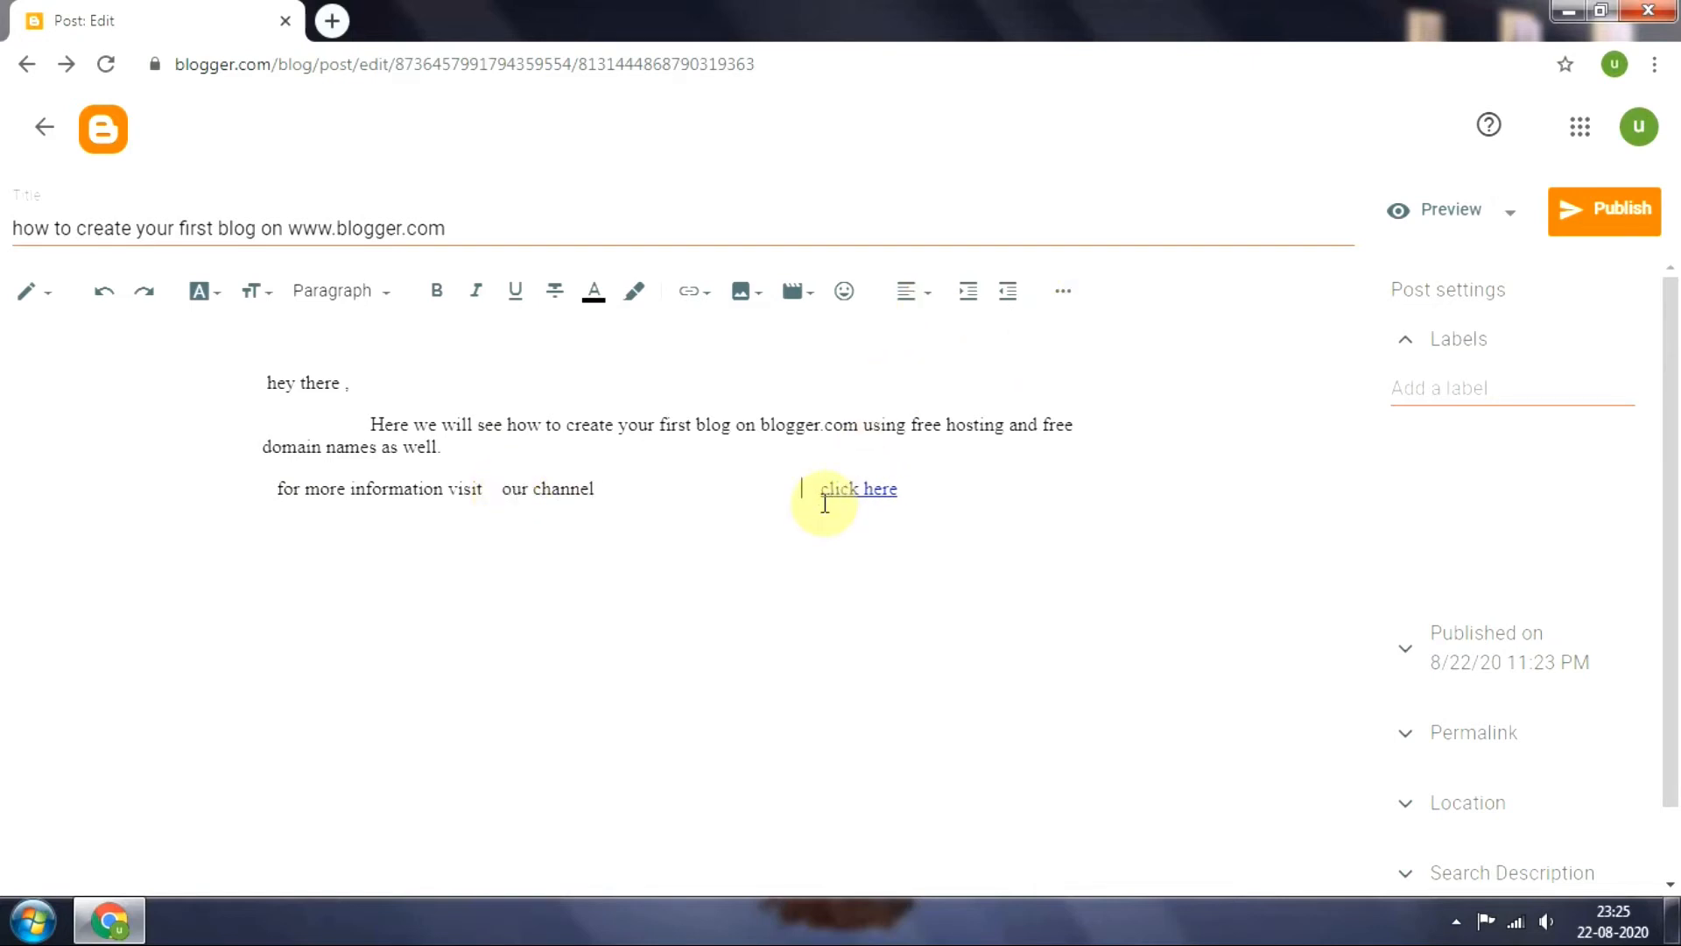
key(BackSpace)
key(BackSpace)
key(BackSpace)
key(BackSpace)
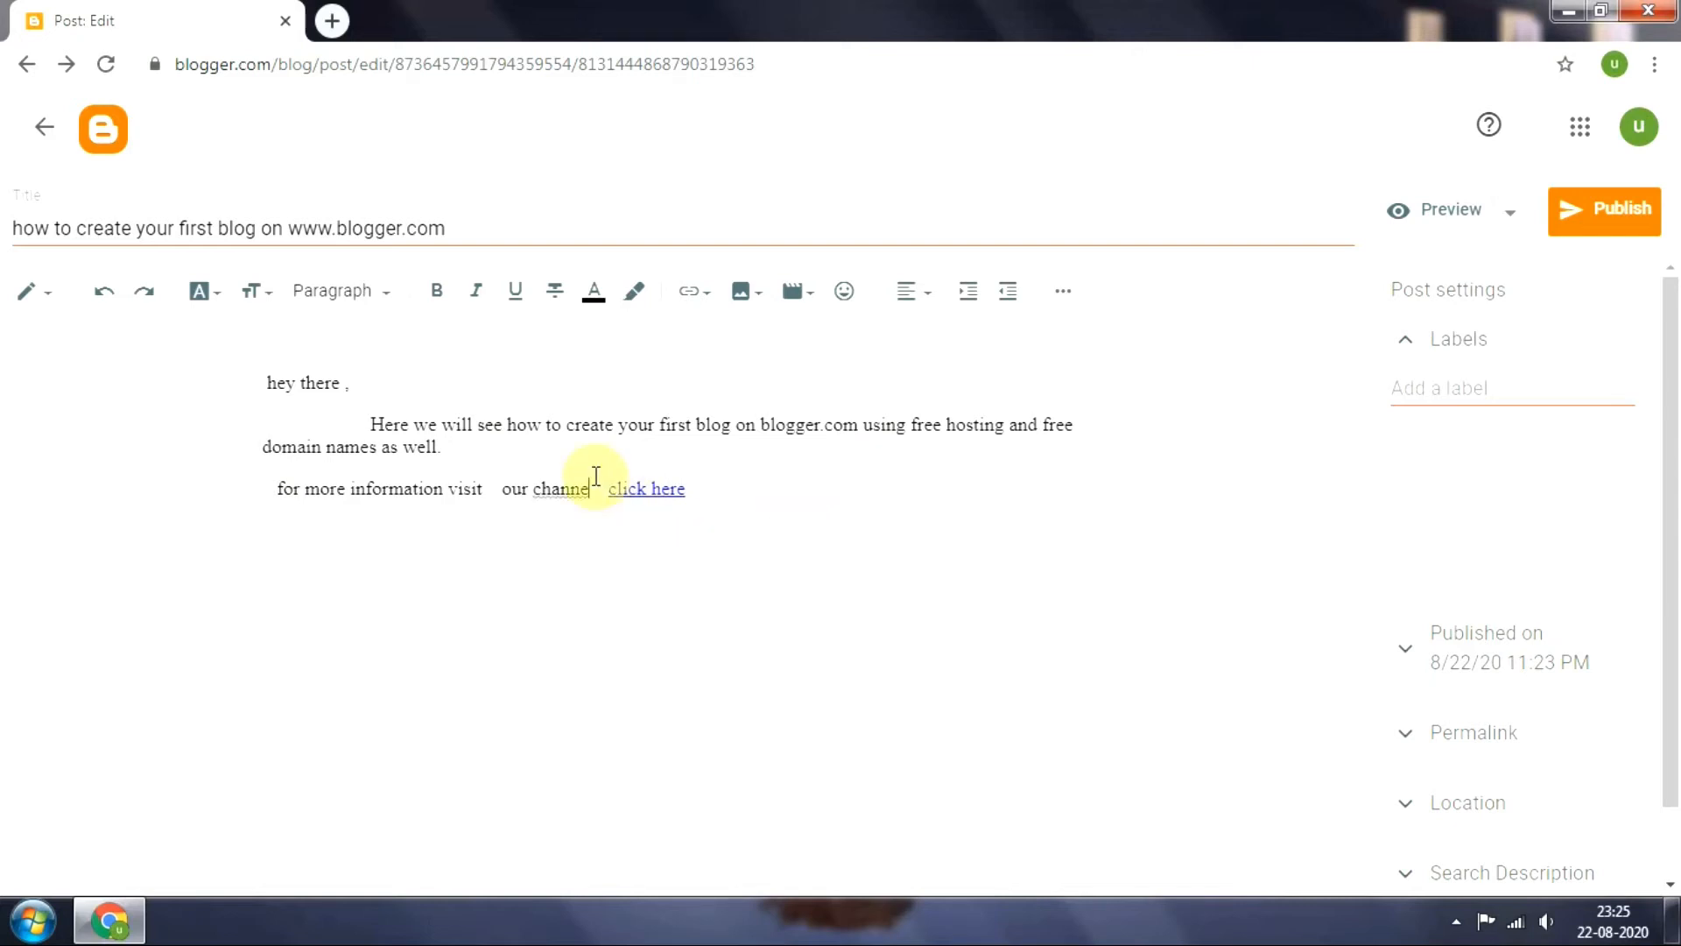
text(l)
drag(598, 490, 526, 491)
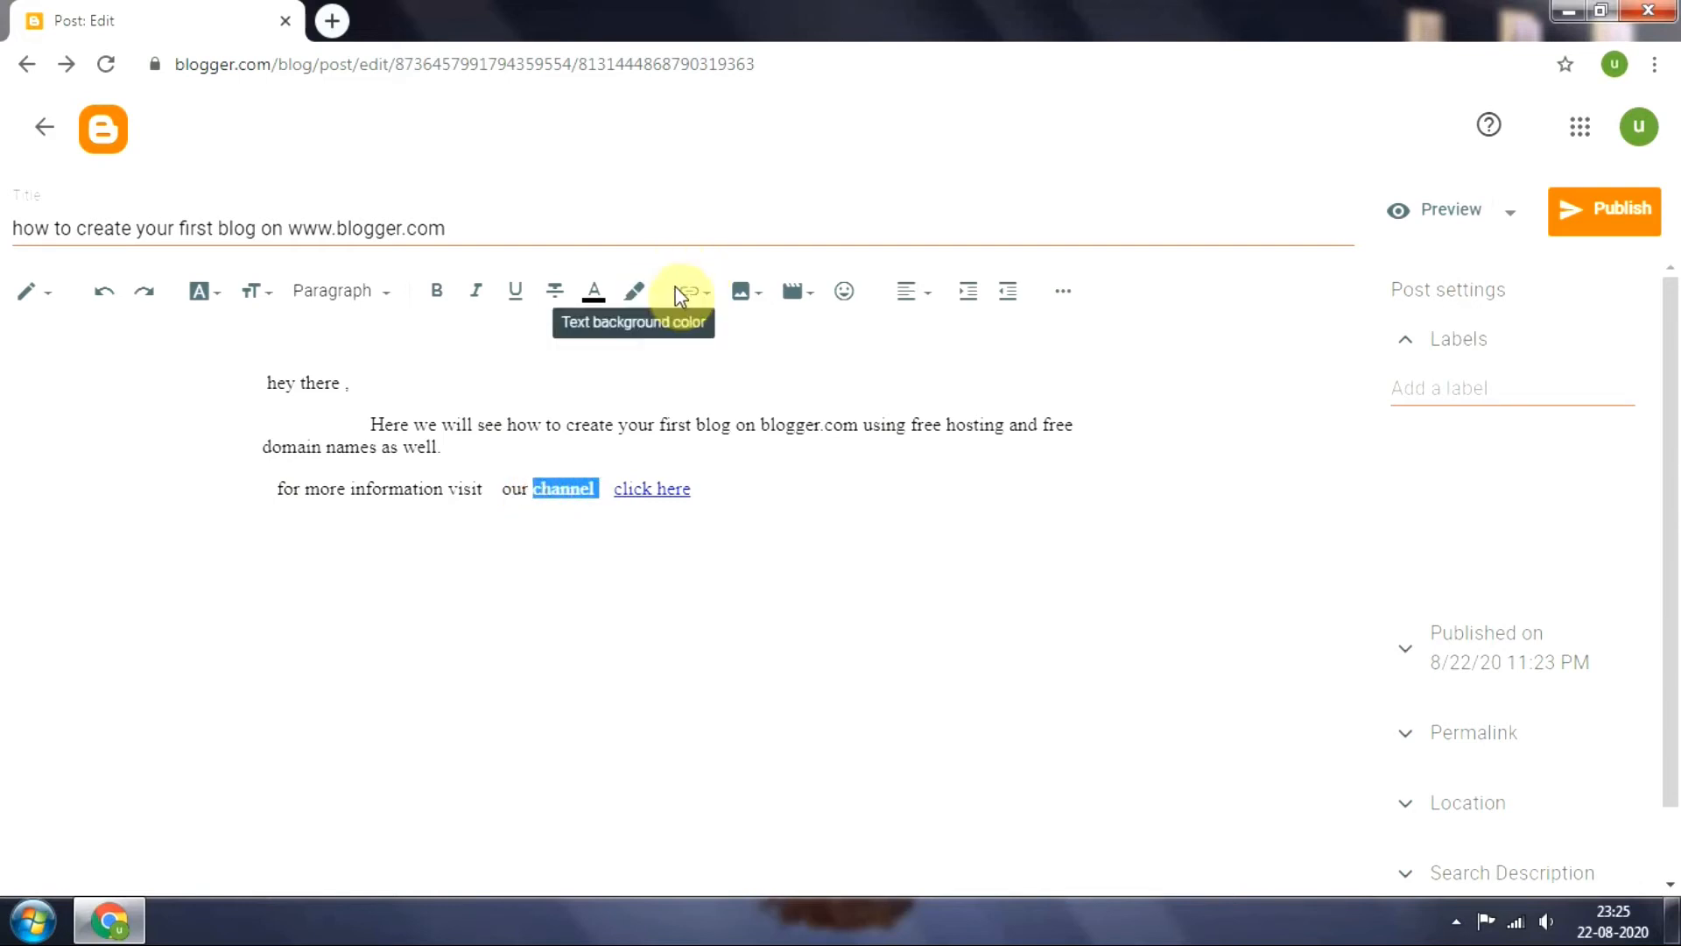
click(696, 294)
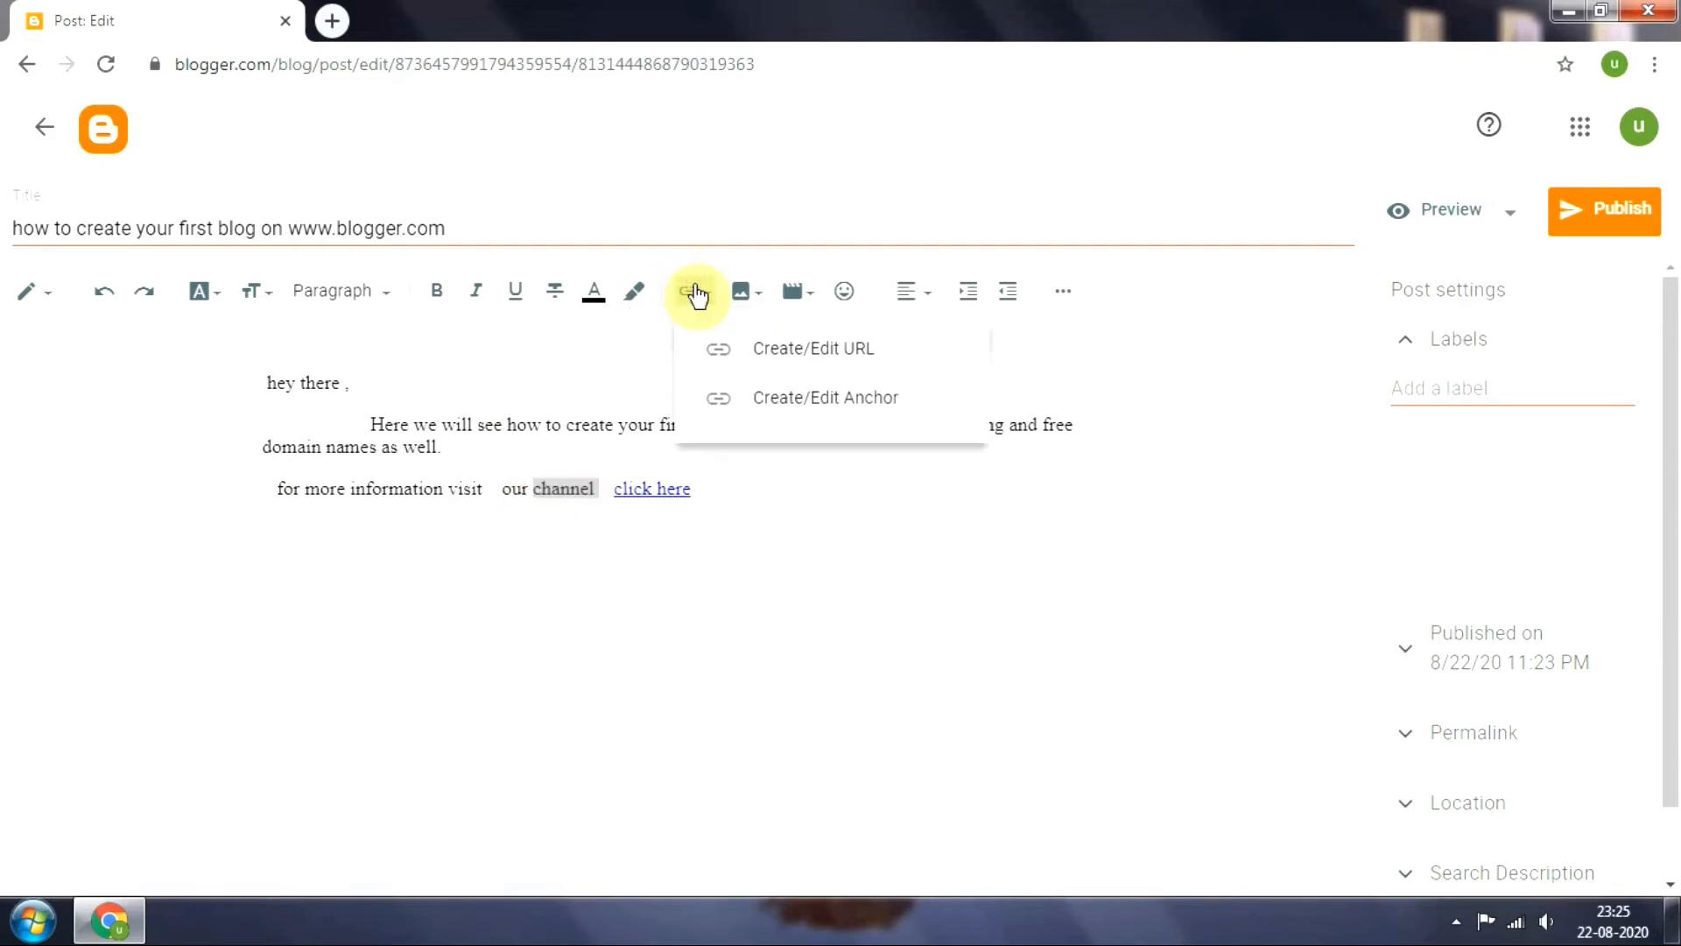
click(821, 350)
click(695, 453)
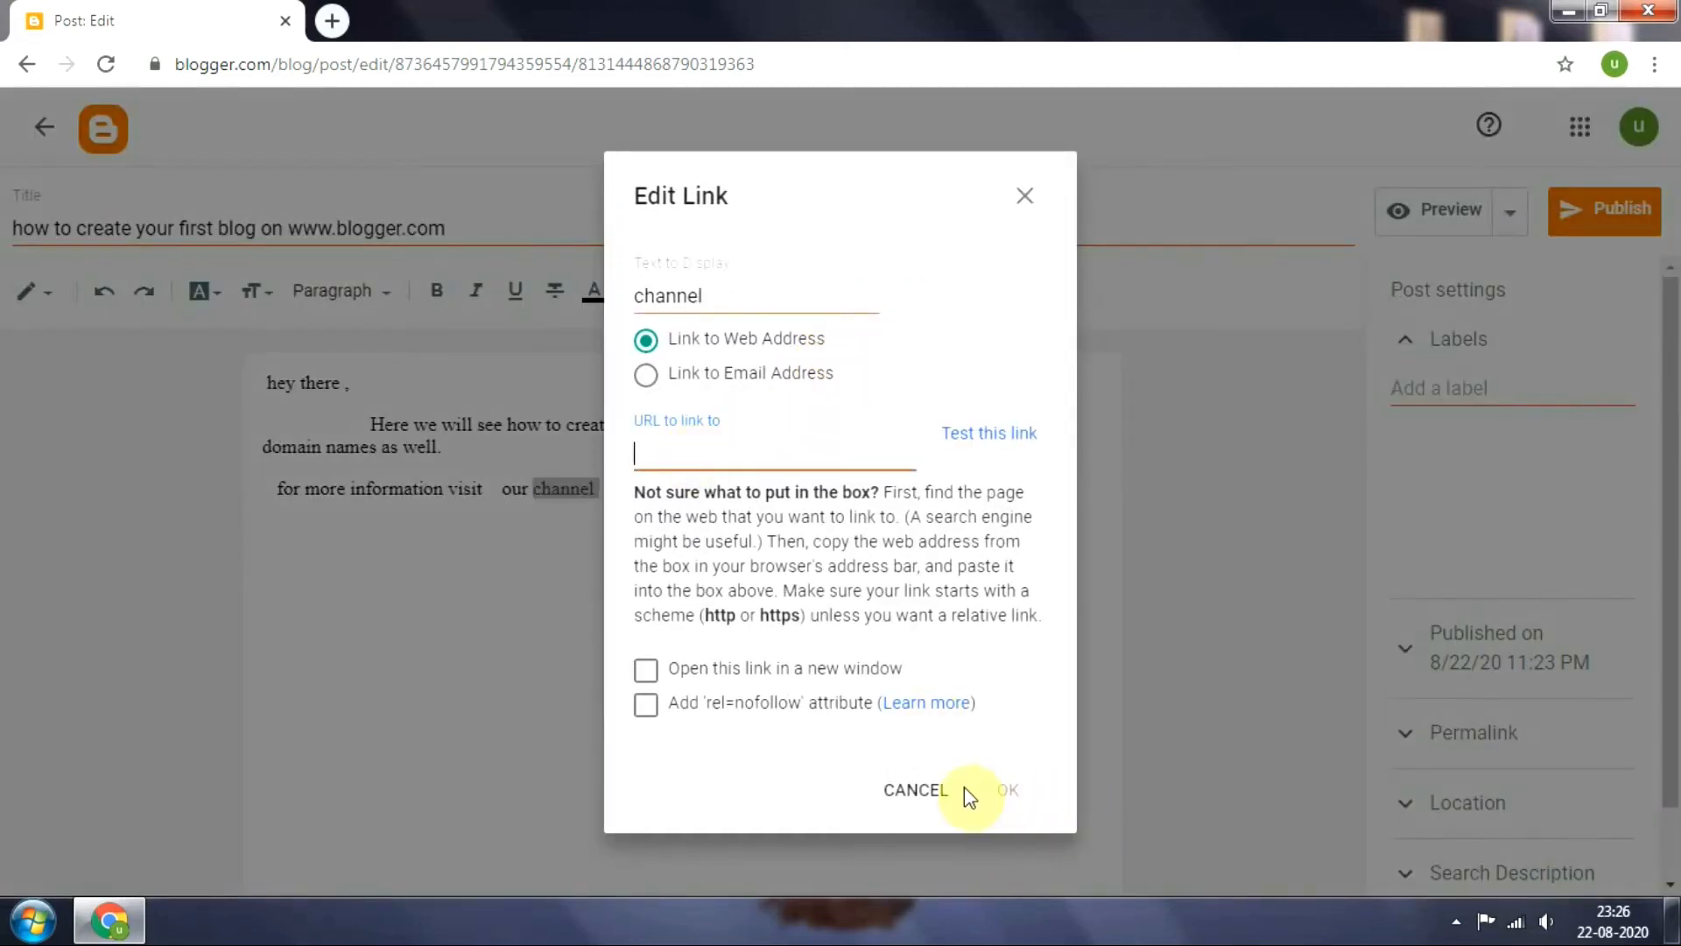
click(910, 790)
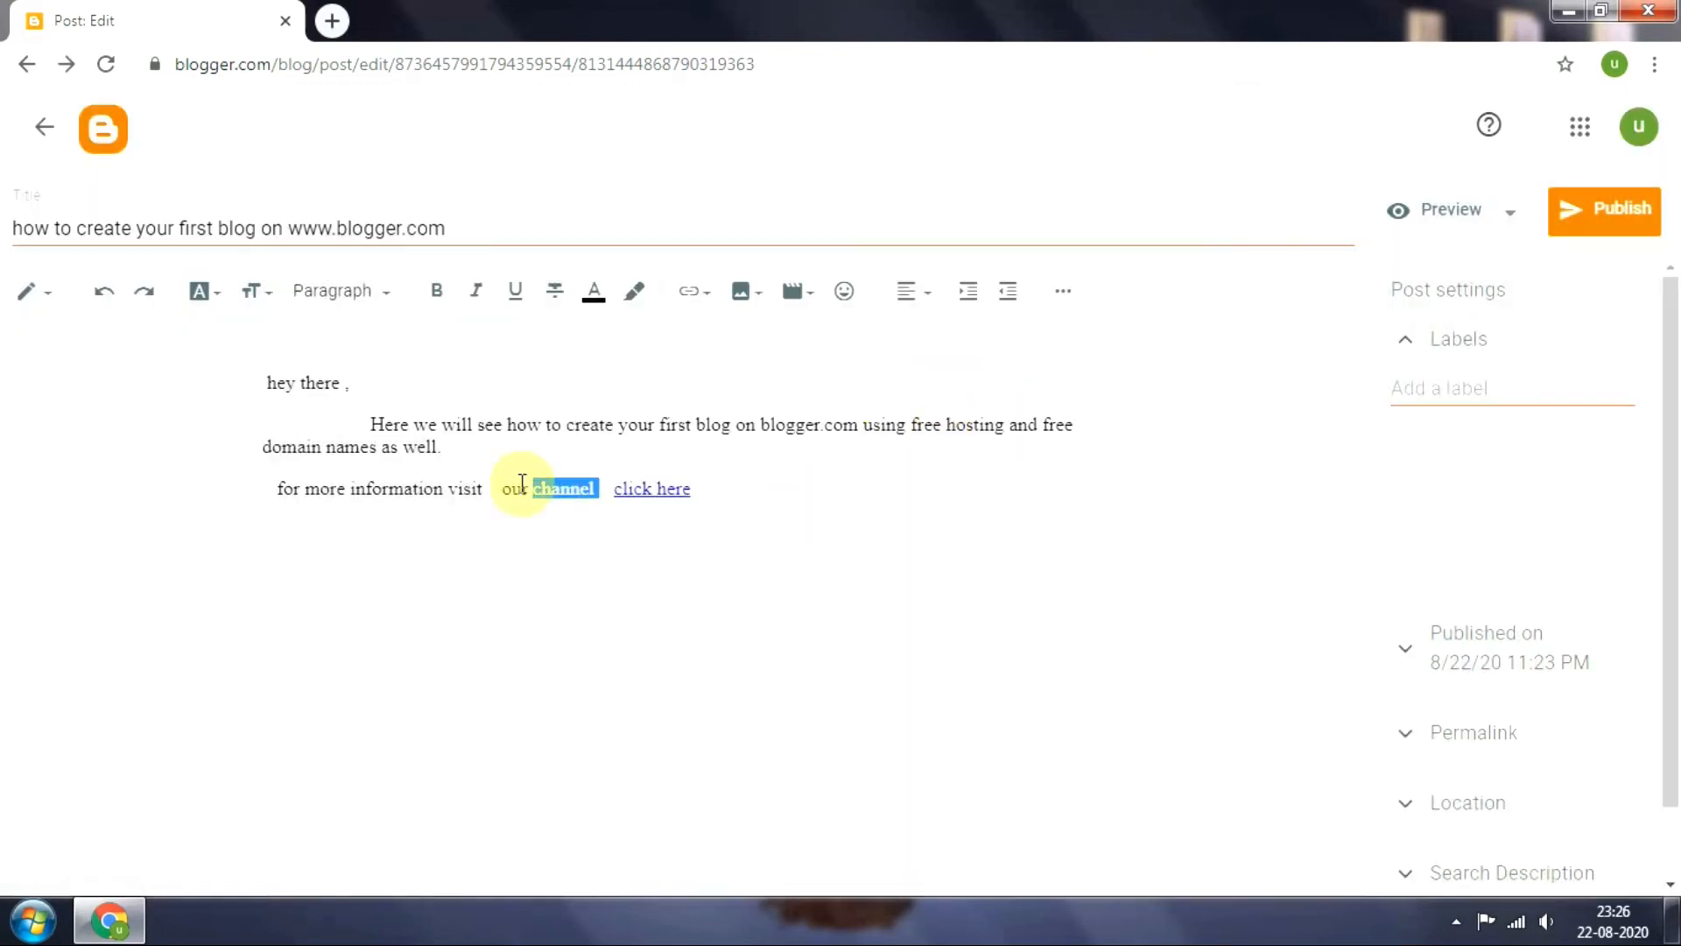
Upload the Desert picture from the computer's Sample Pictures folder and insert it in the middle of the word "channel"
click(562, 488)
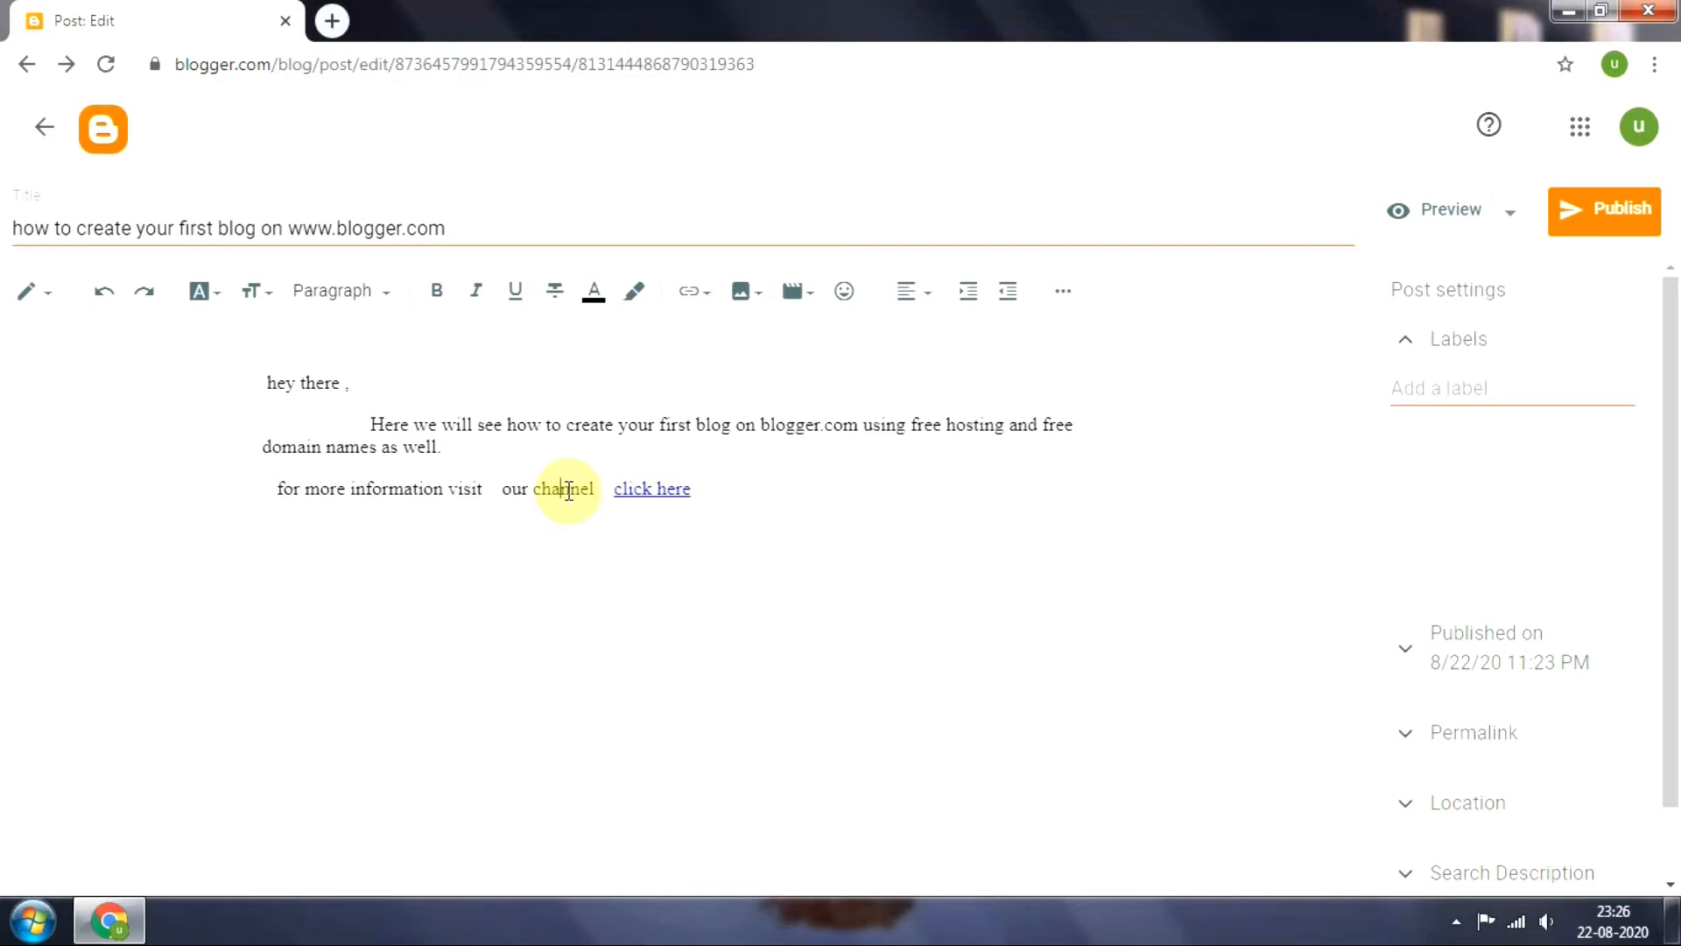
click(755, 300)
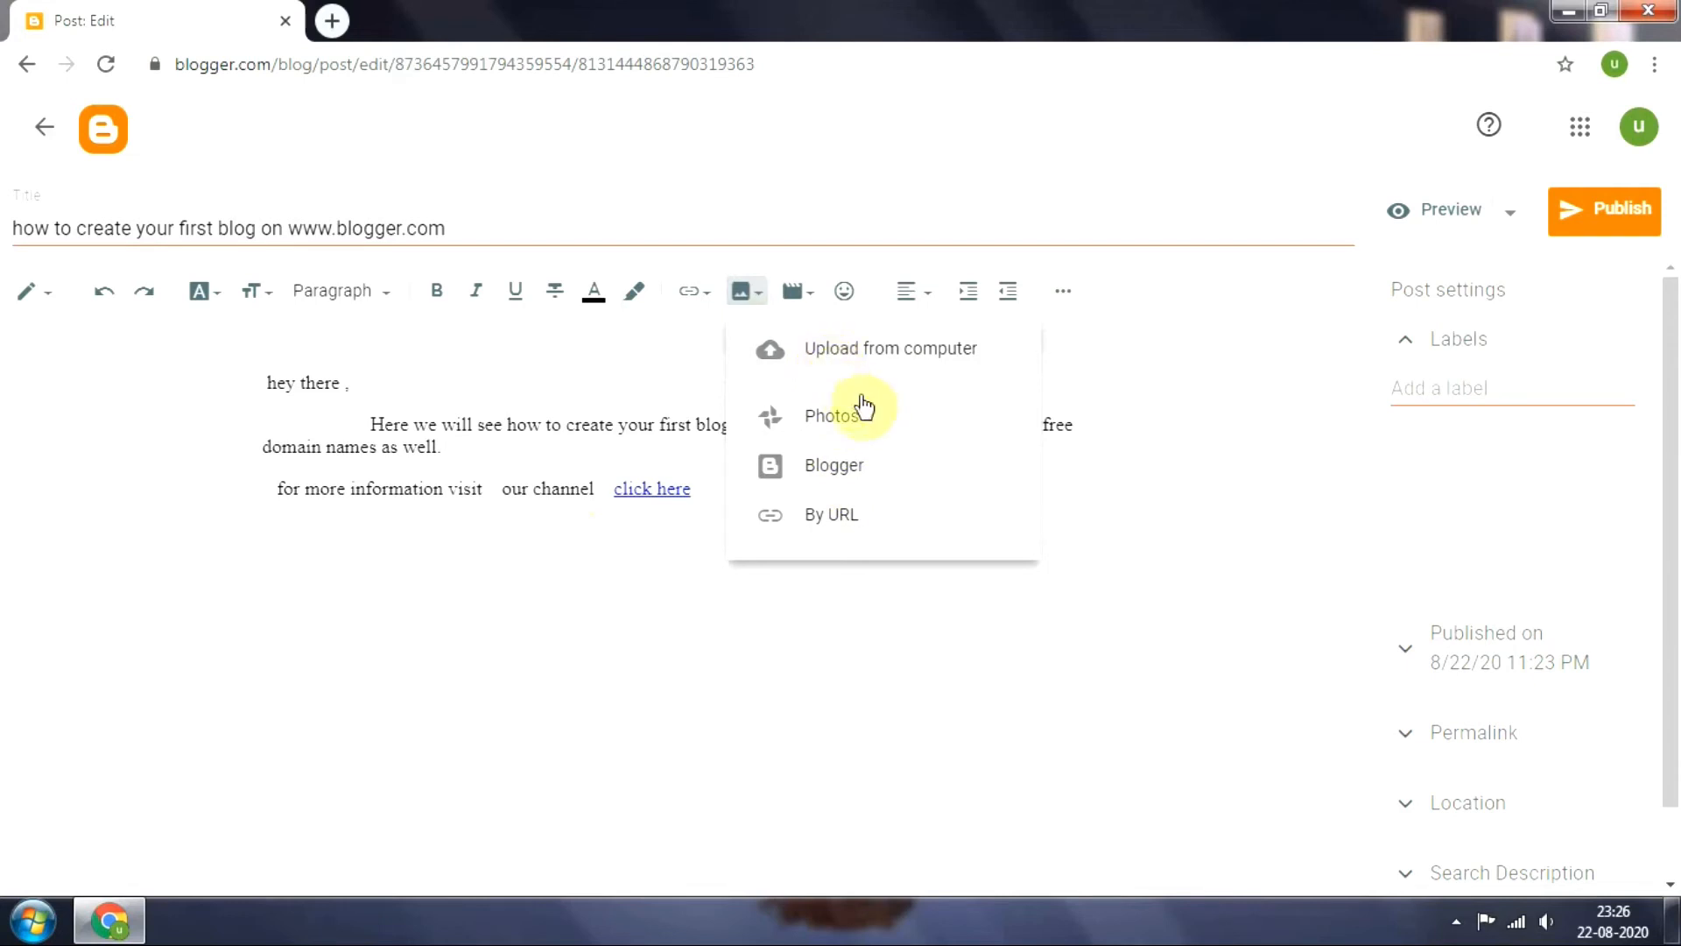
click(856, 363)
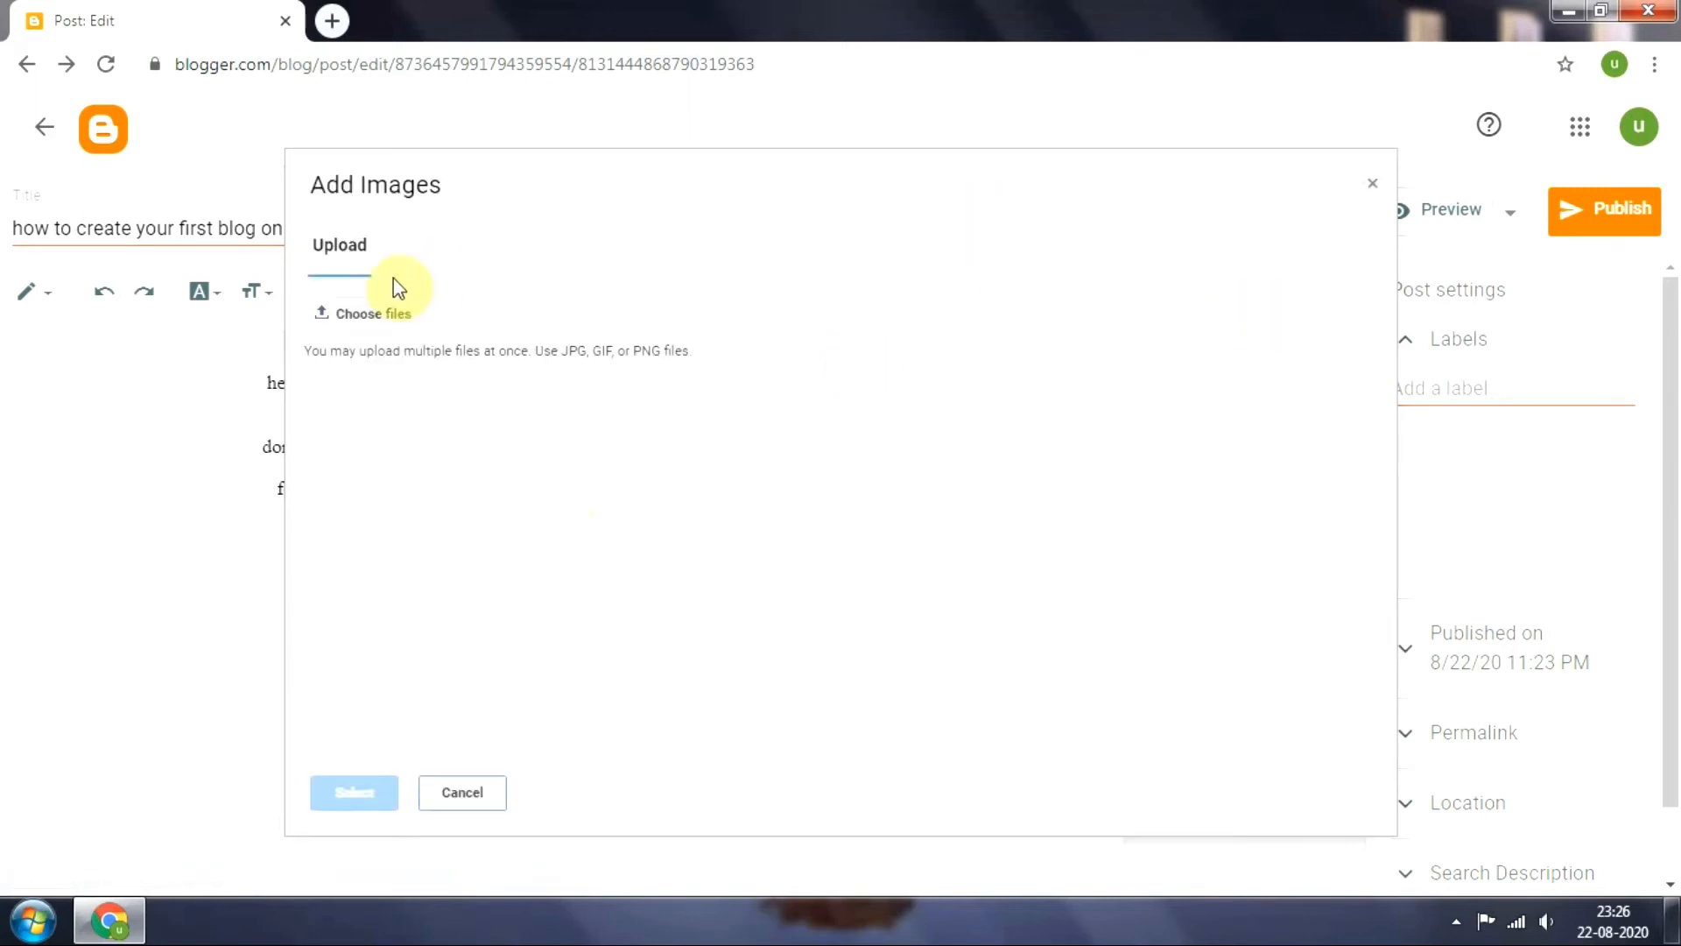
click(346, 314)
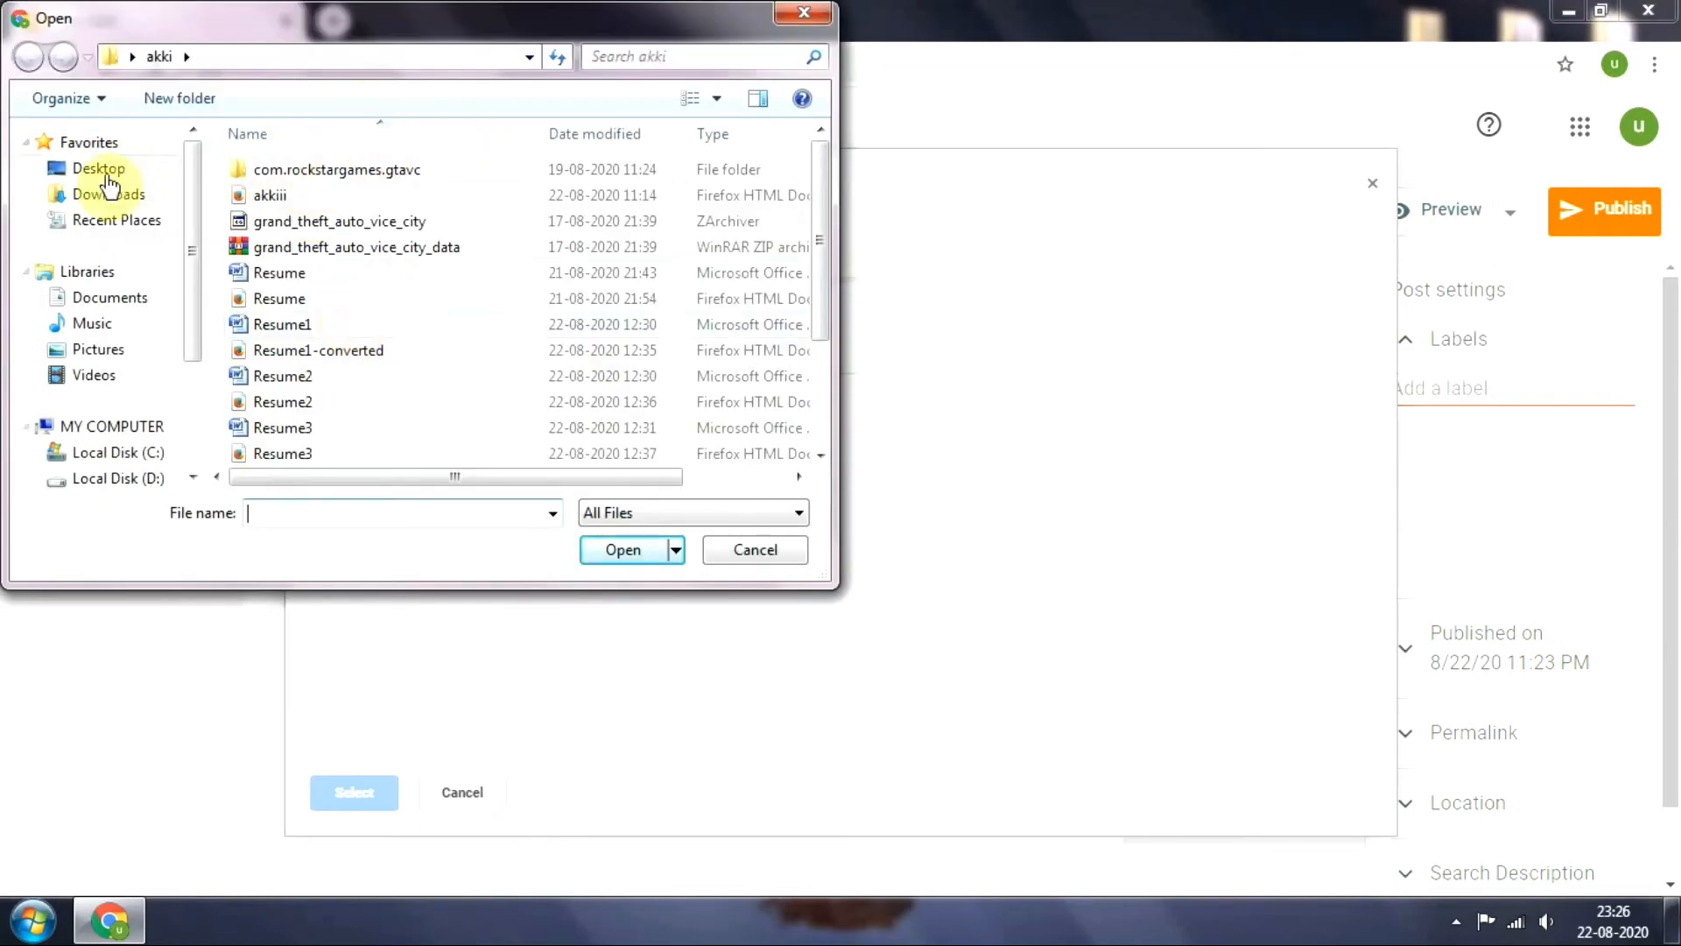
click(98, 326)
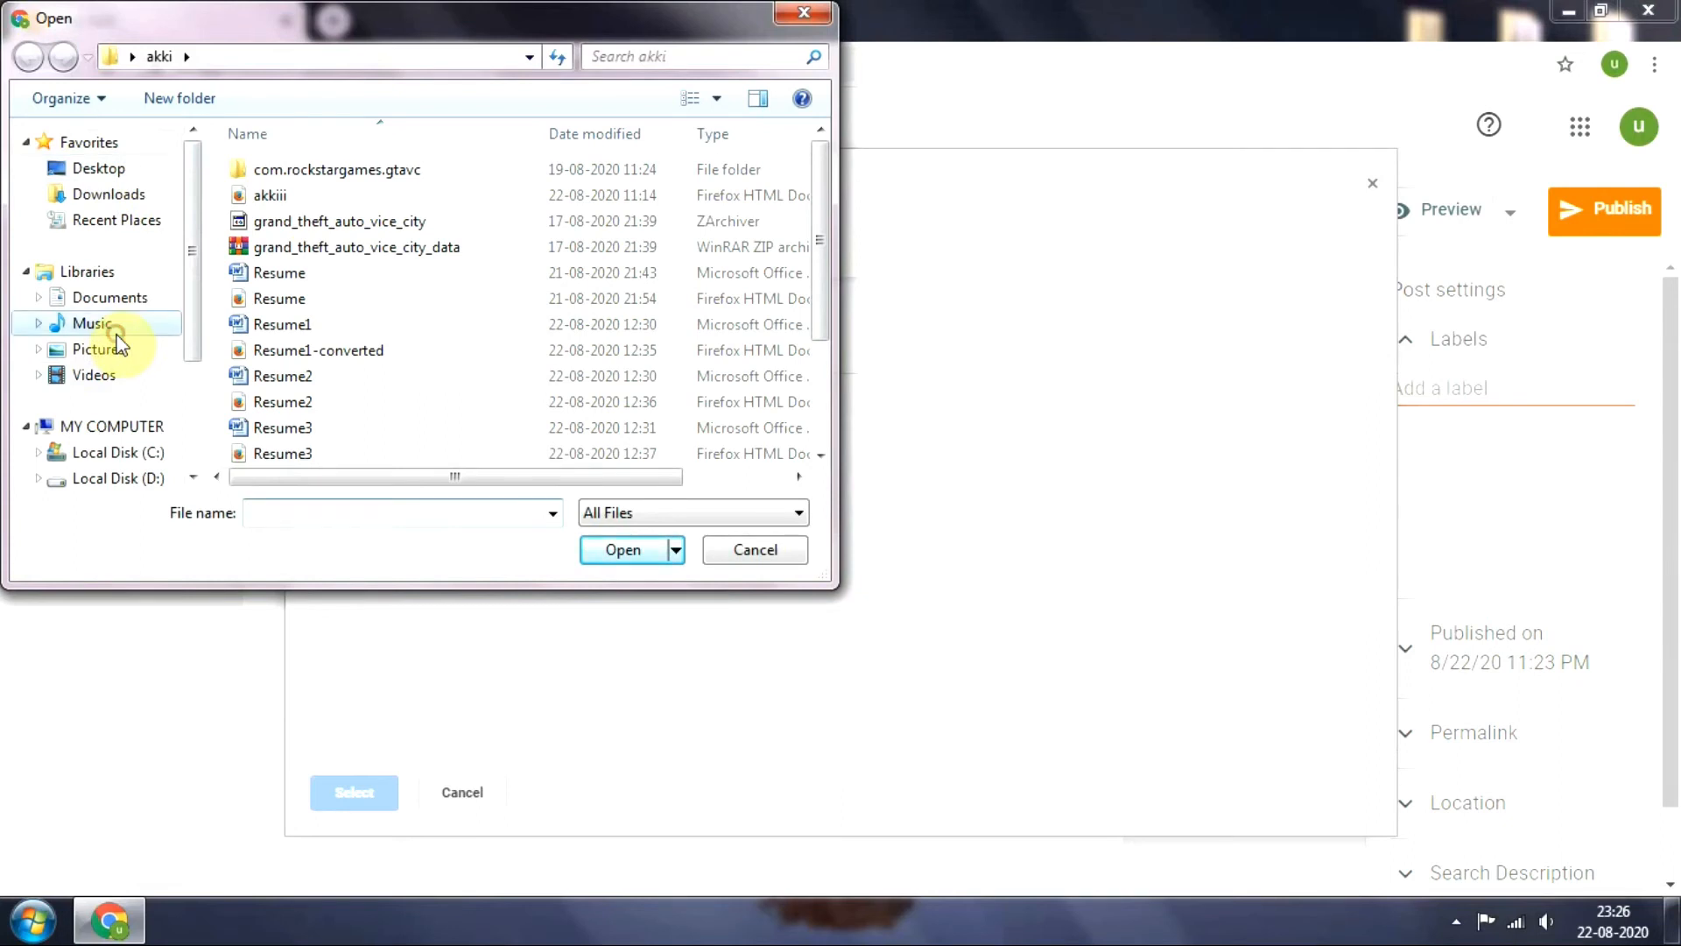
click(107, 358)
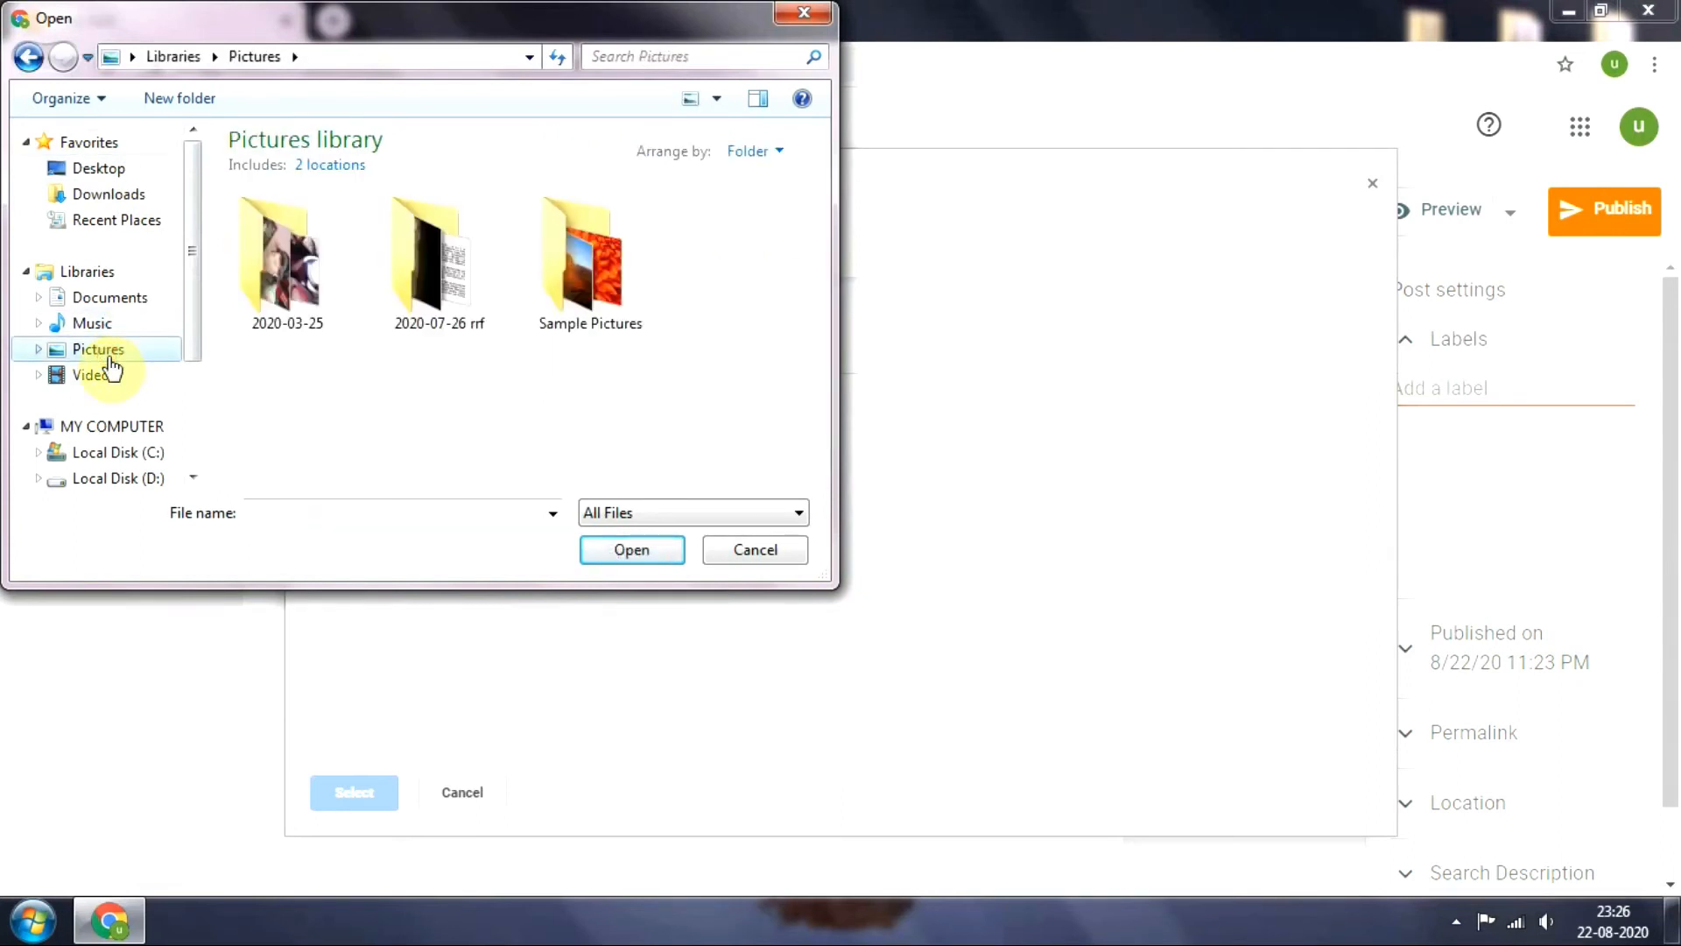
click(619, 303)
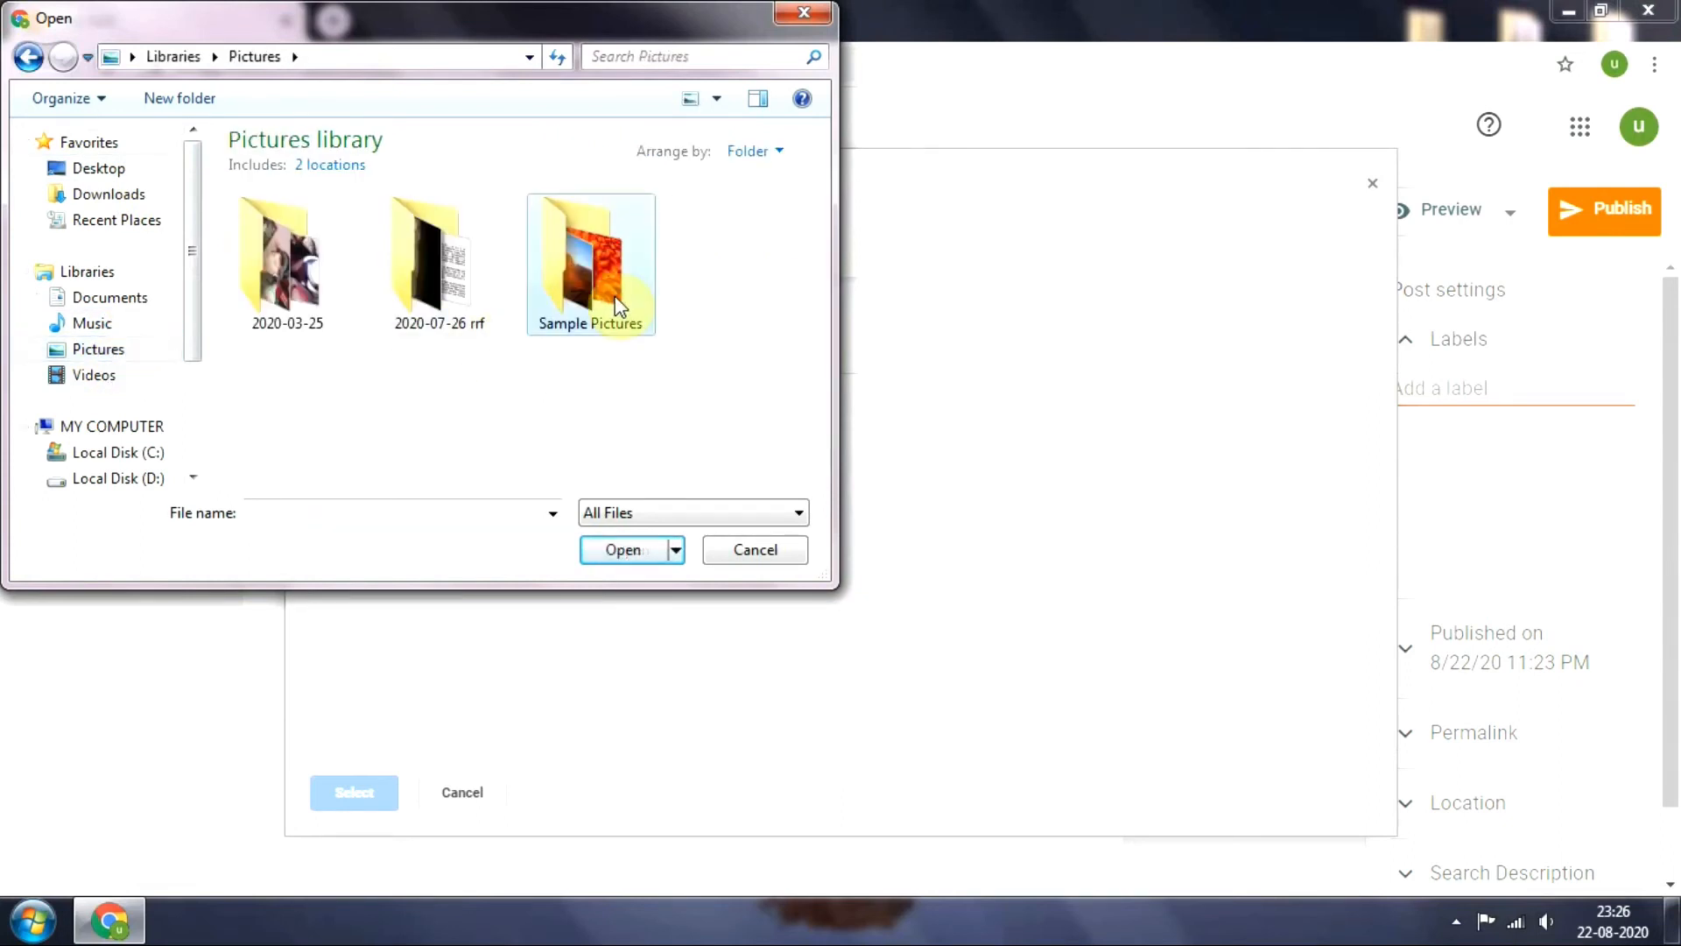
double_click(619, 304)
click(391, 250)
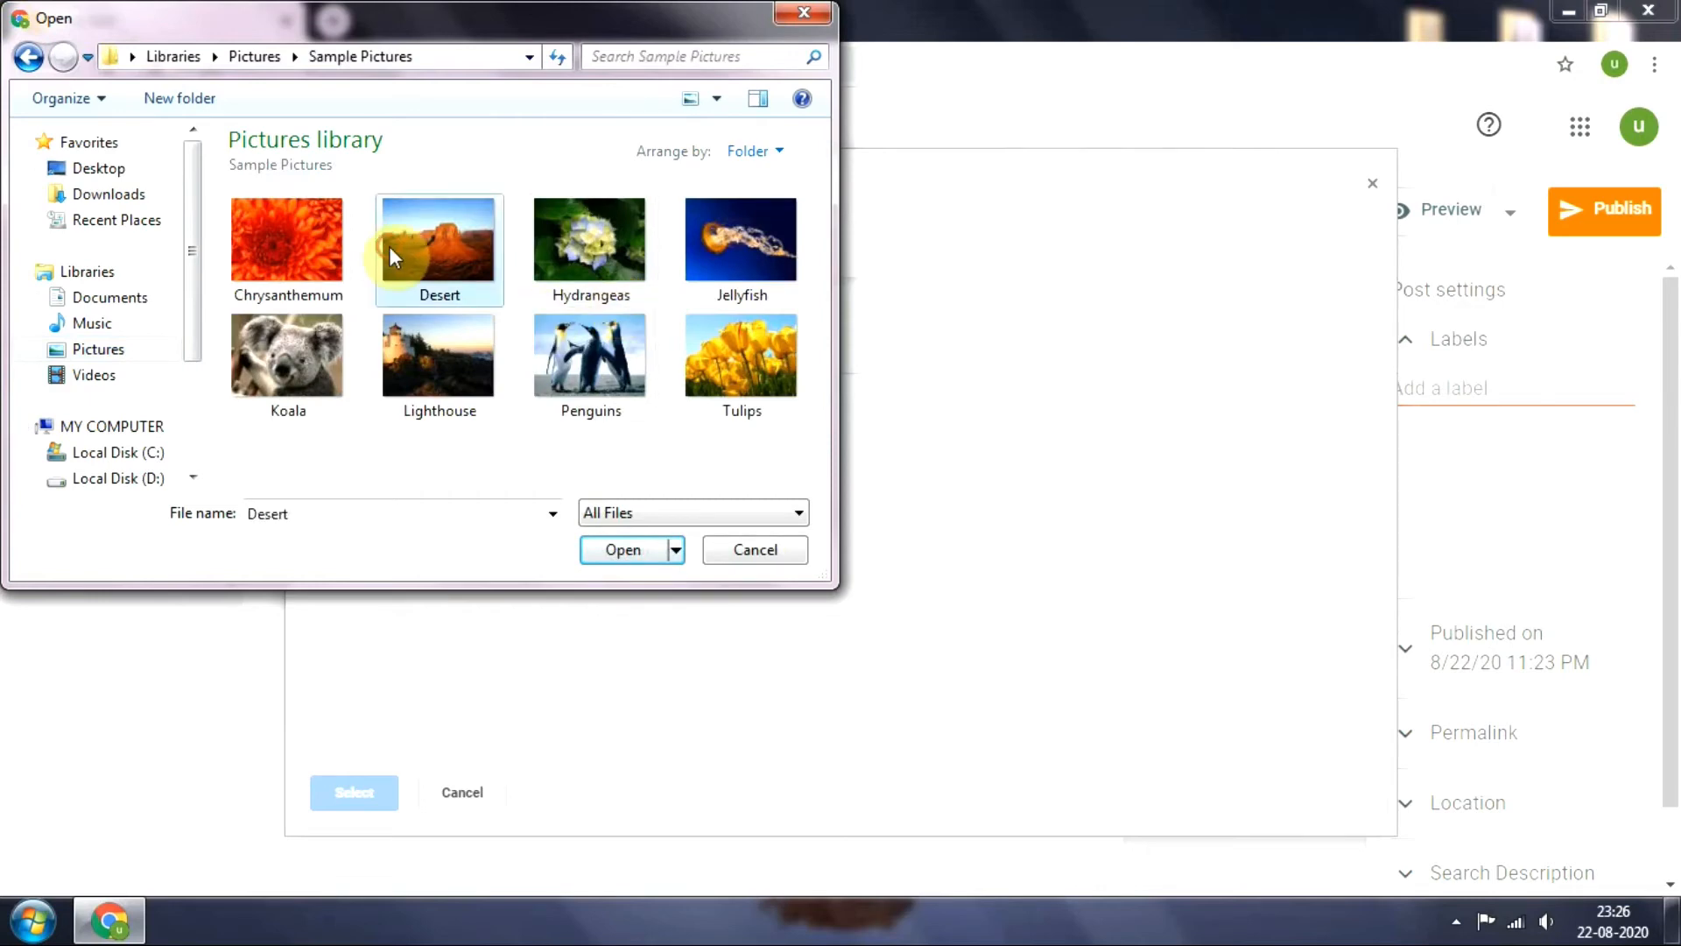
click(604, 550)
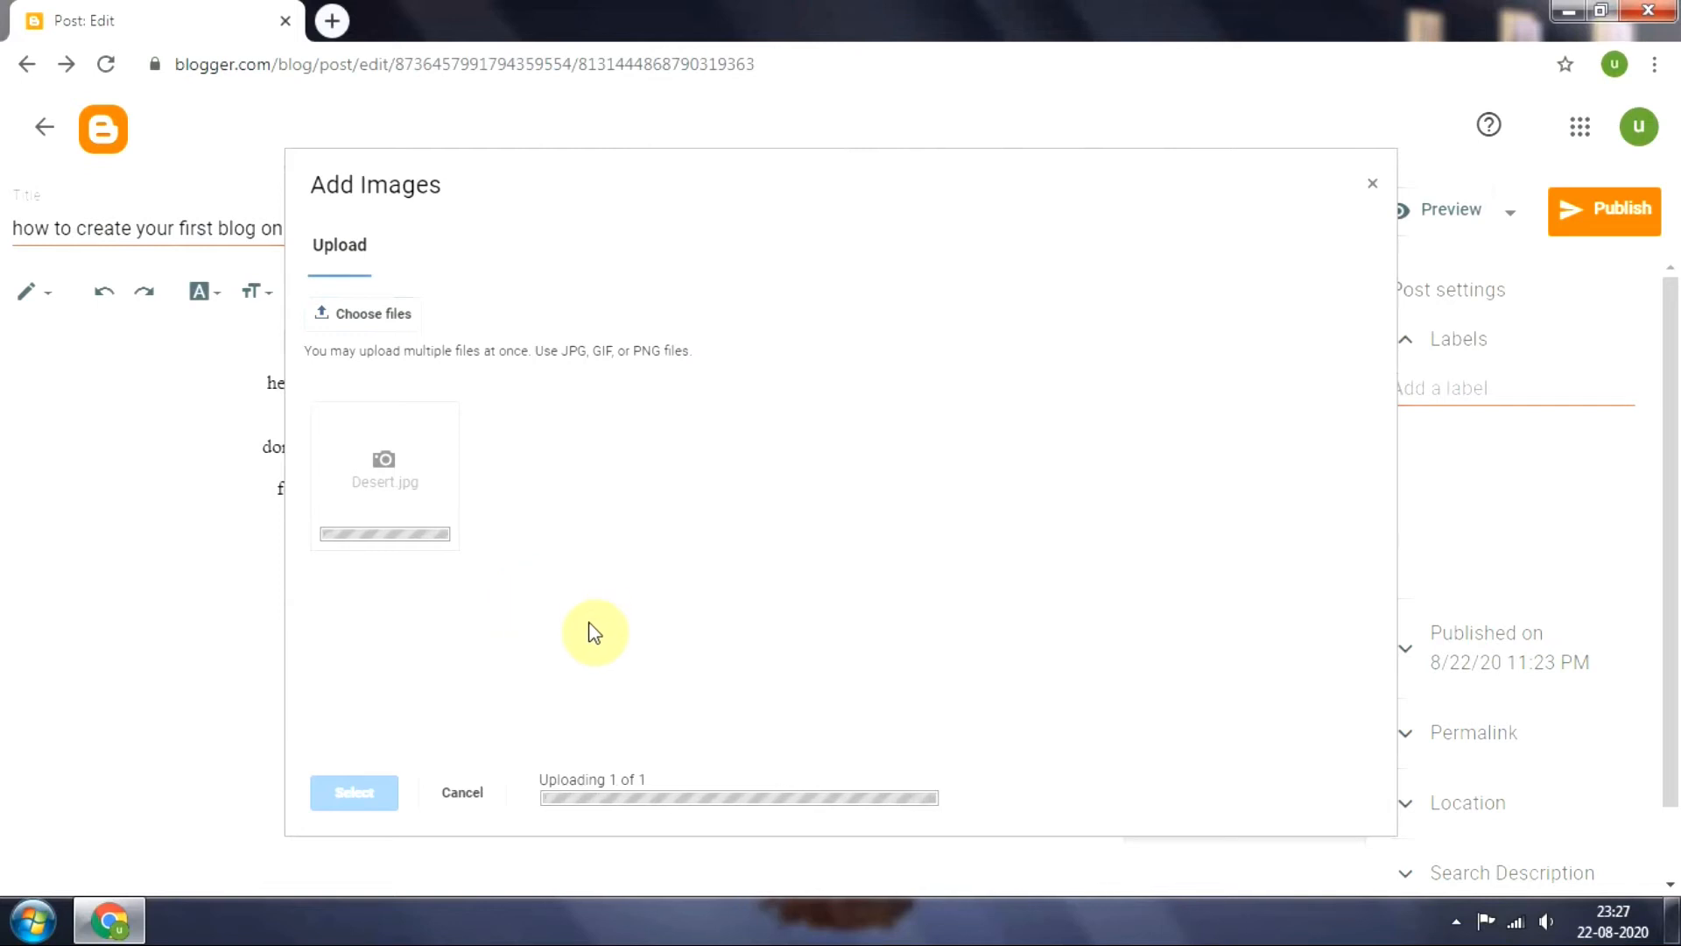
click(346, 793)
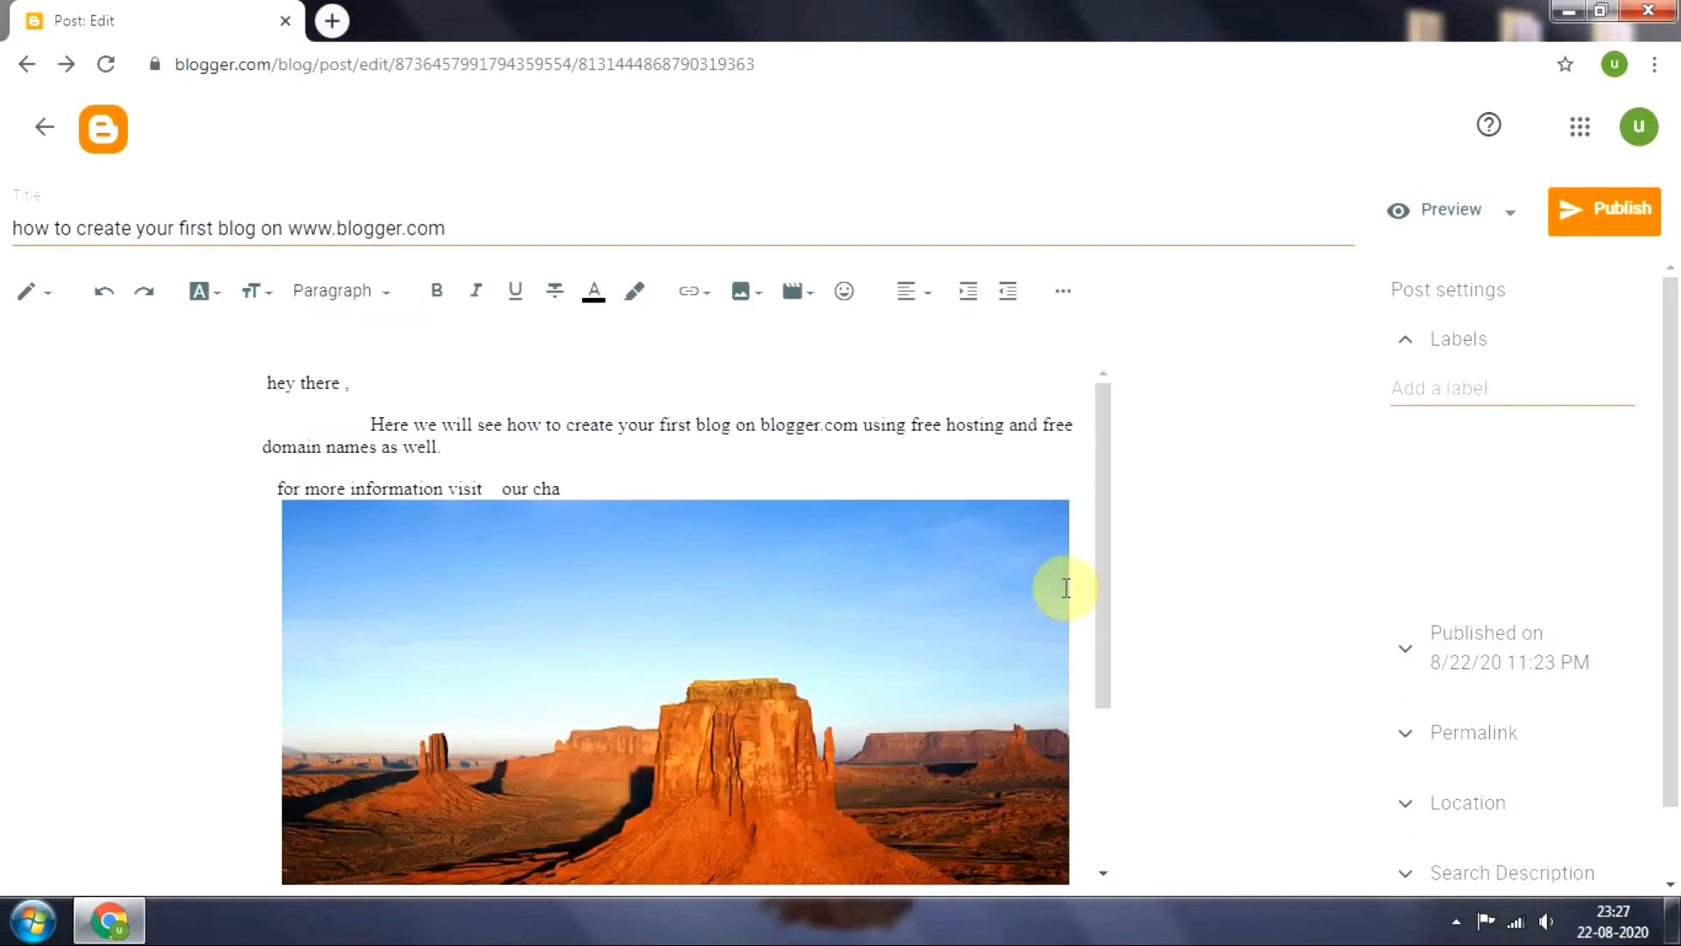
Reduce the size of the inserted desert picture by three steps and deselect it
drag(1103, 526, 1116, 767)
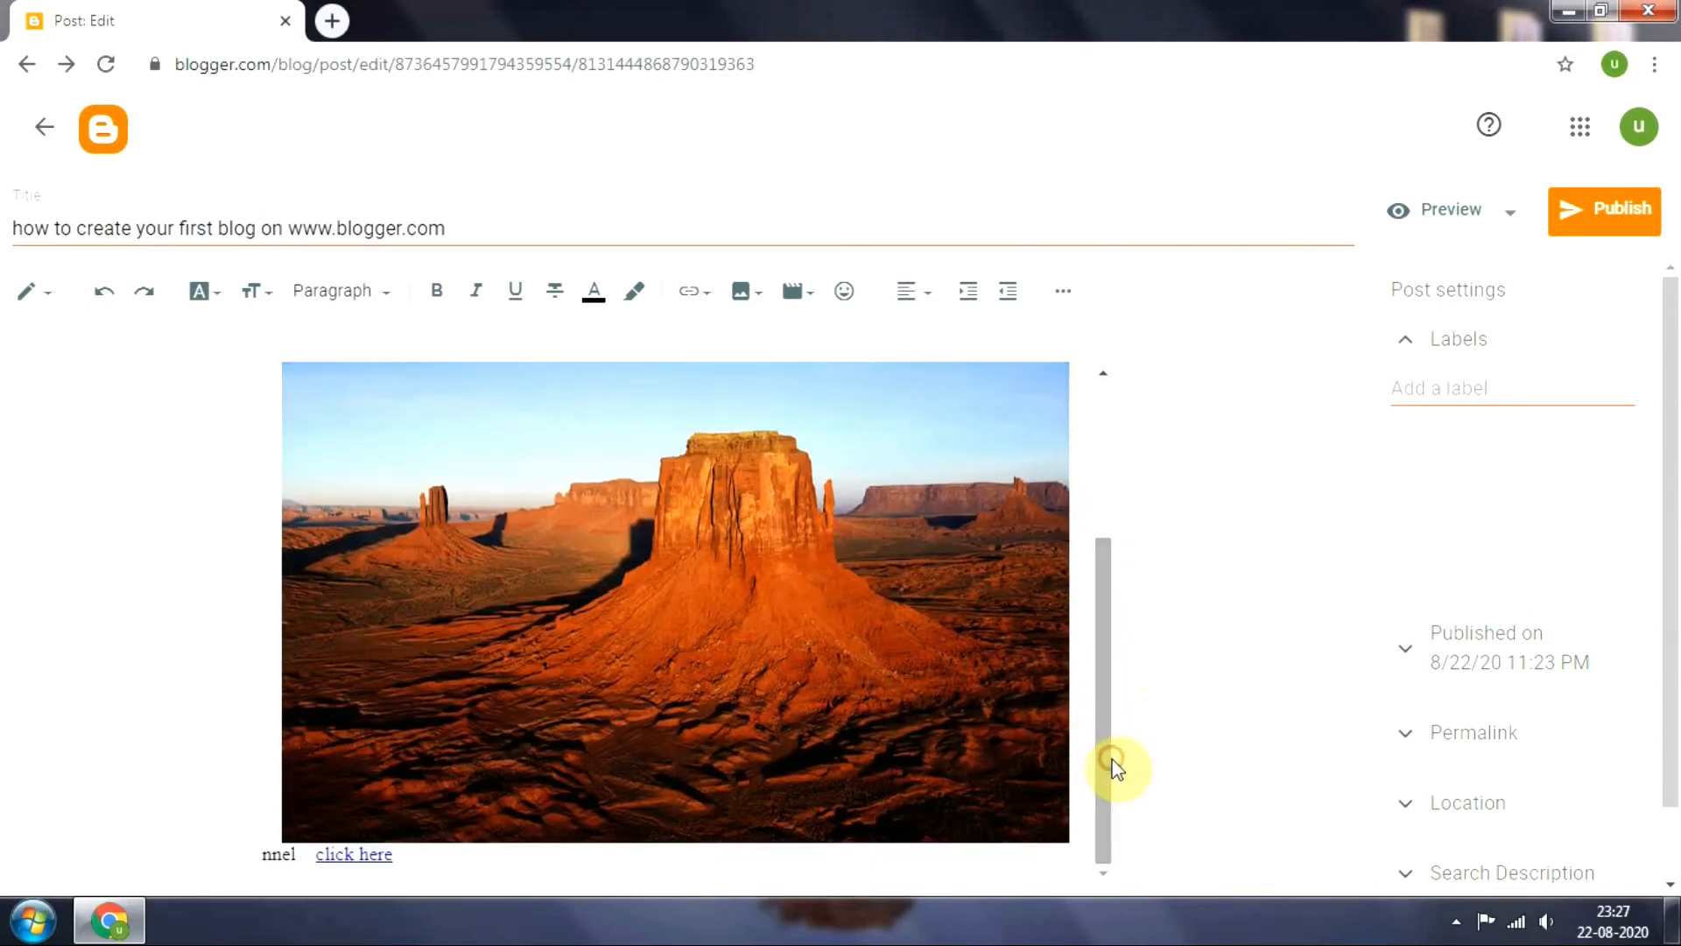
drag(1107, 690, 1105, 714)
click(926, 663)
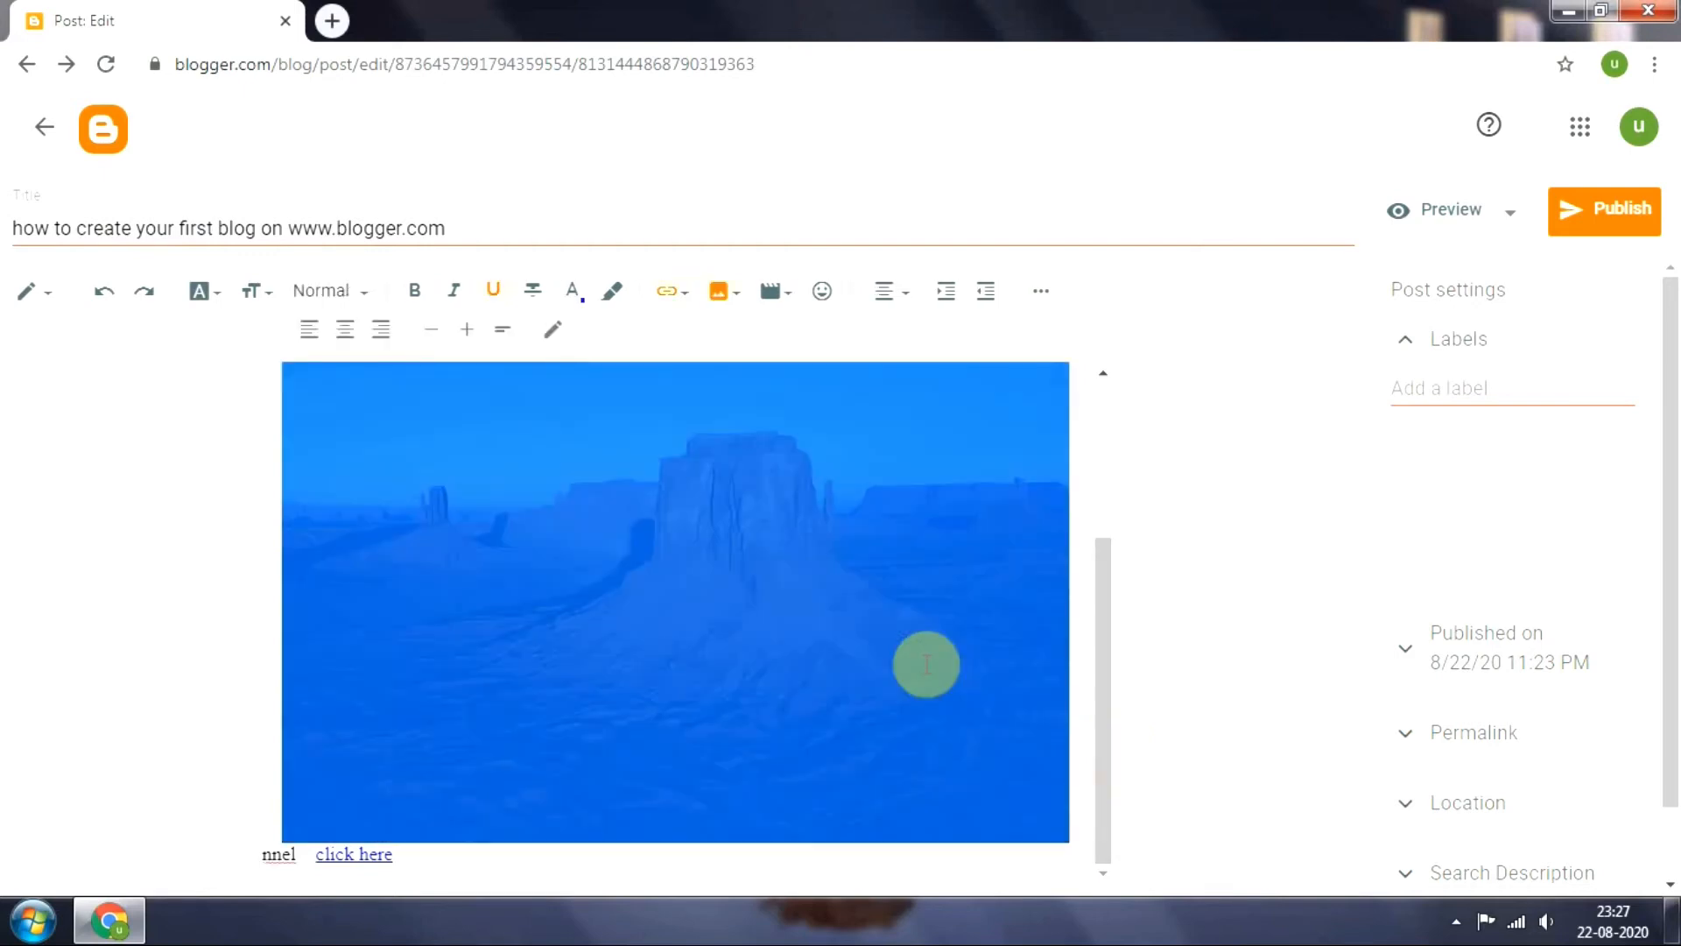
click(431, 331)
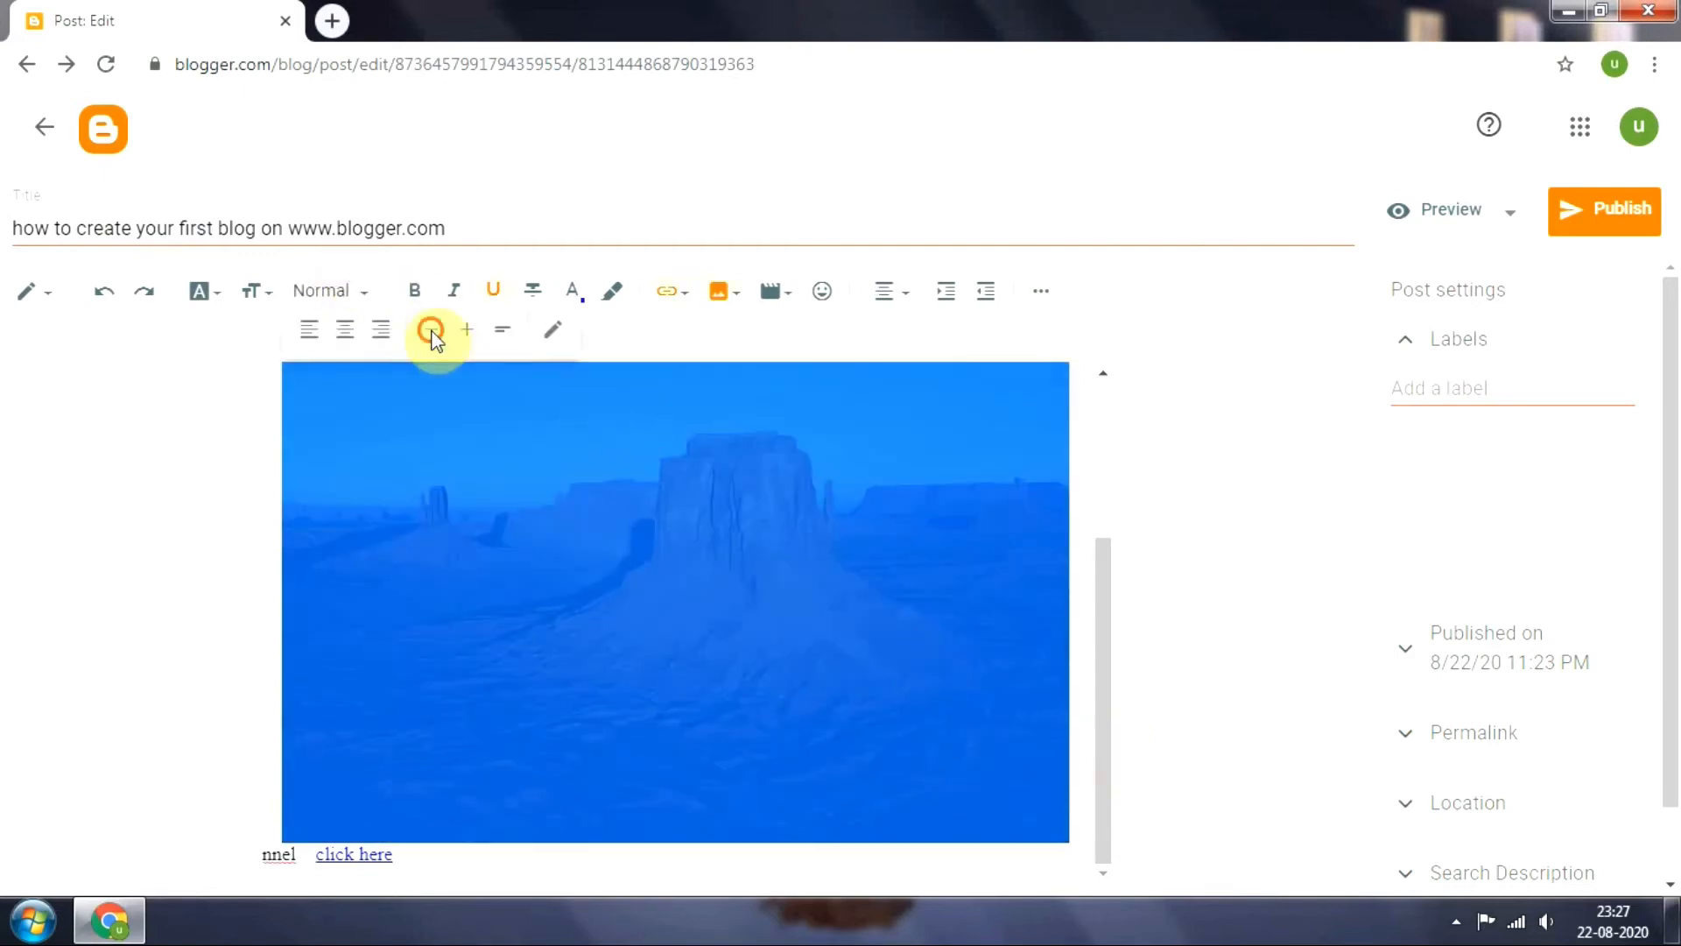
click(431, 331)
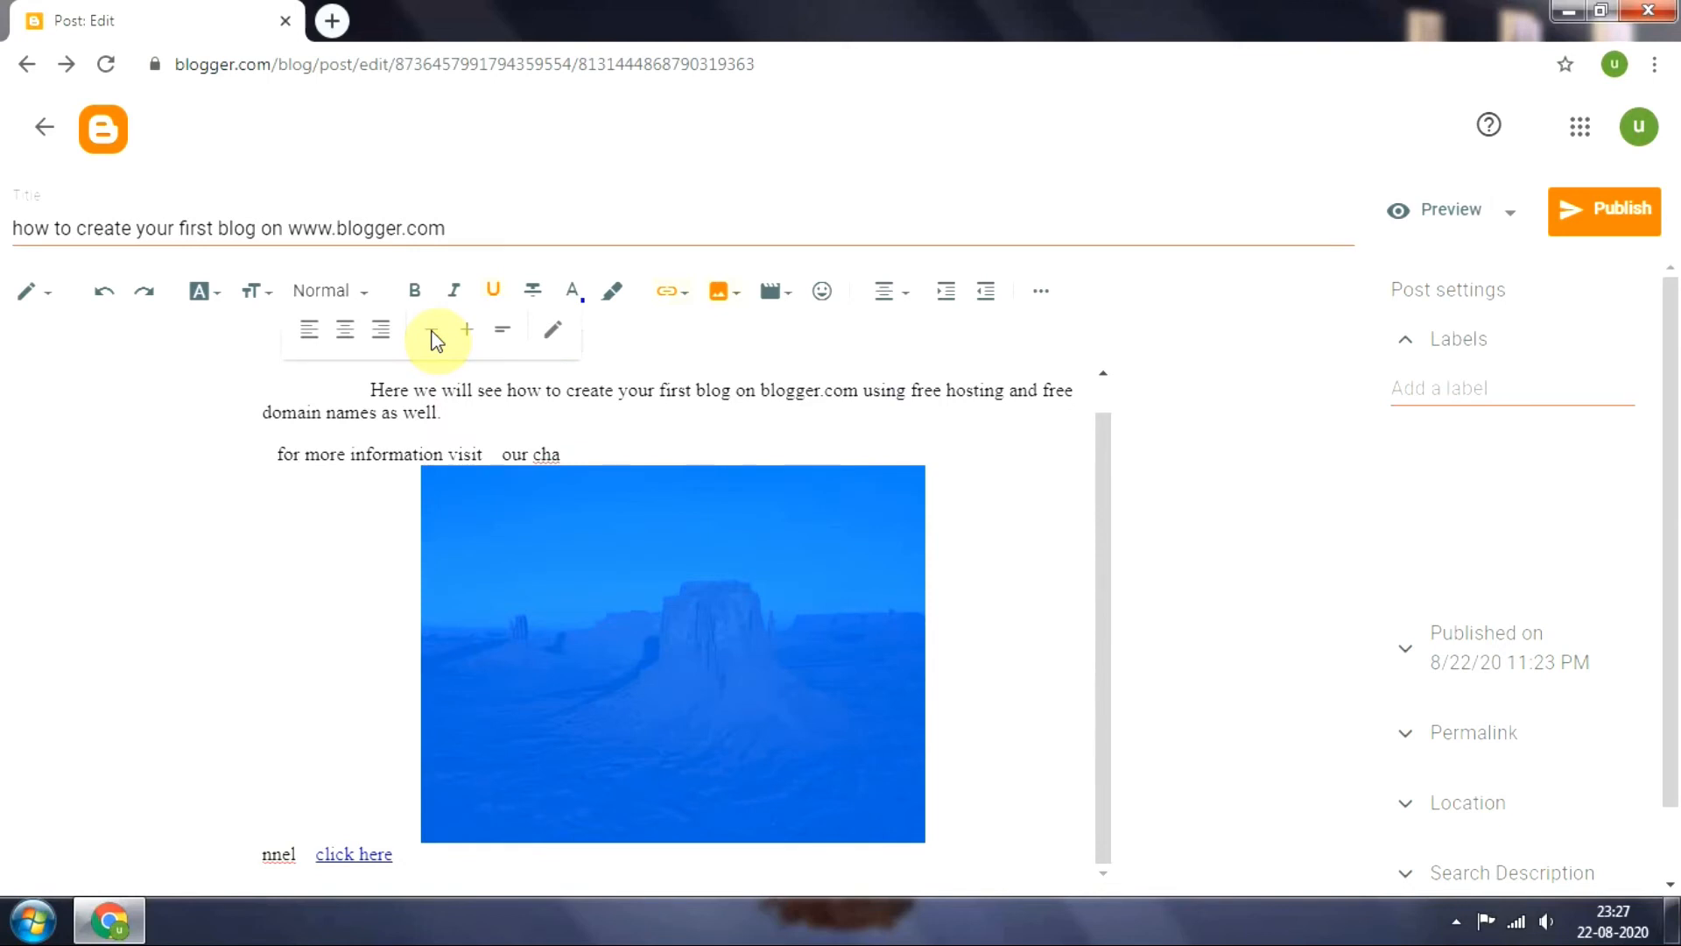
click(433, 332)
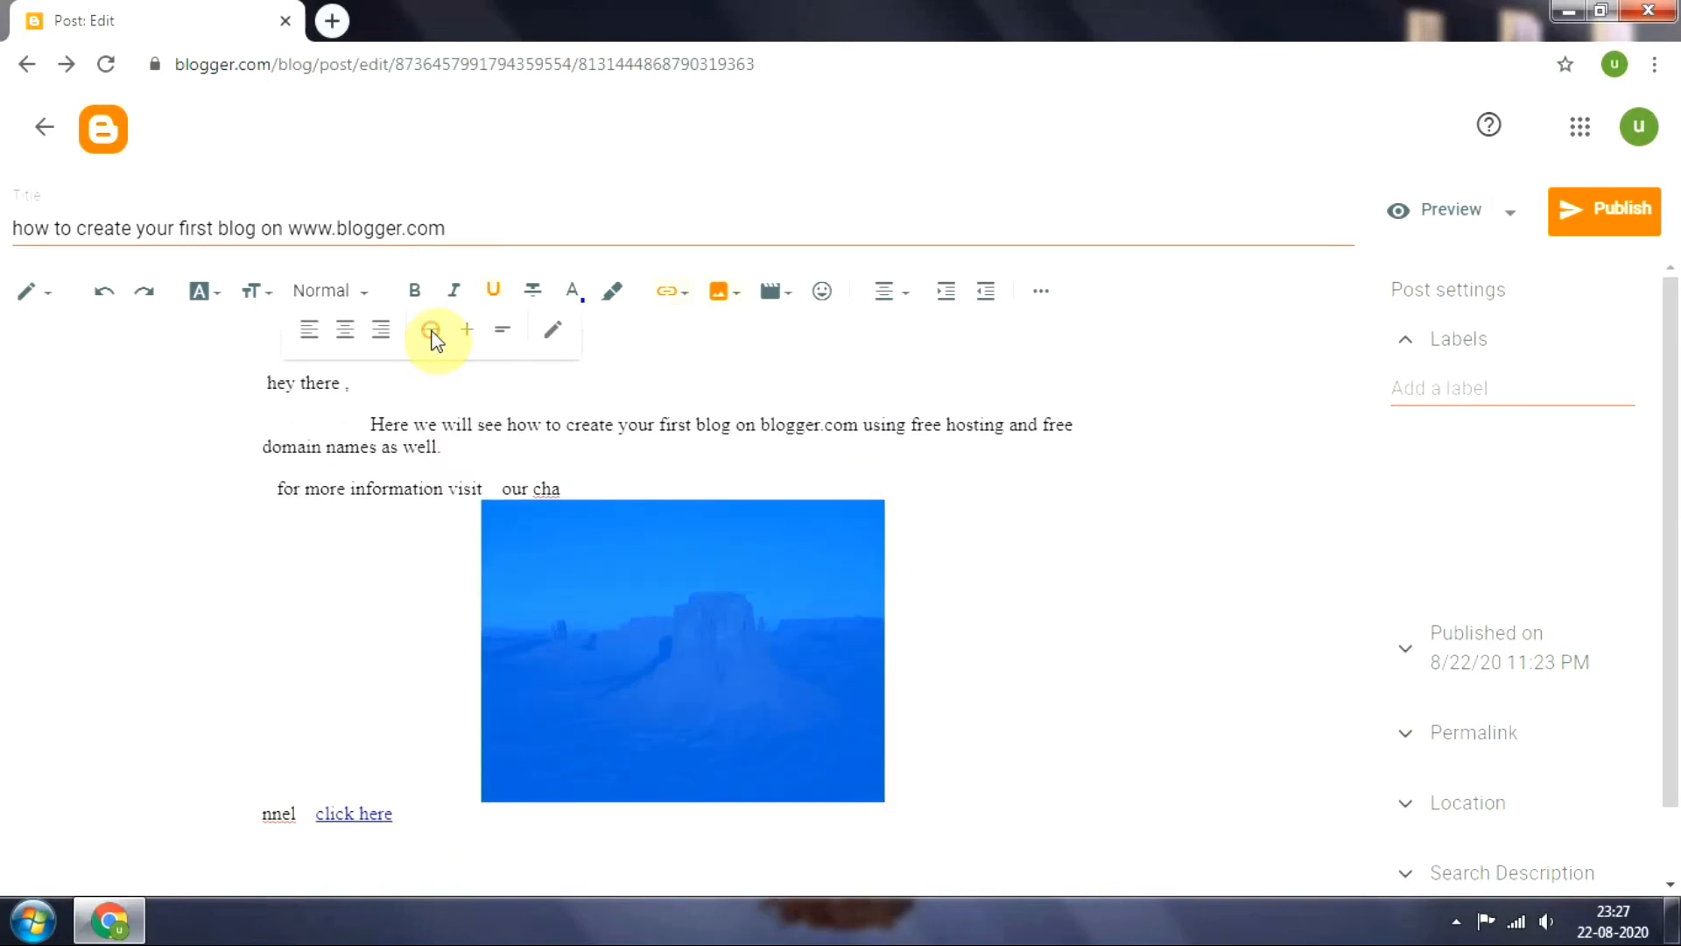
click(352, 617)
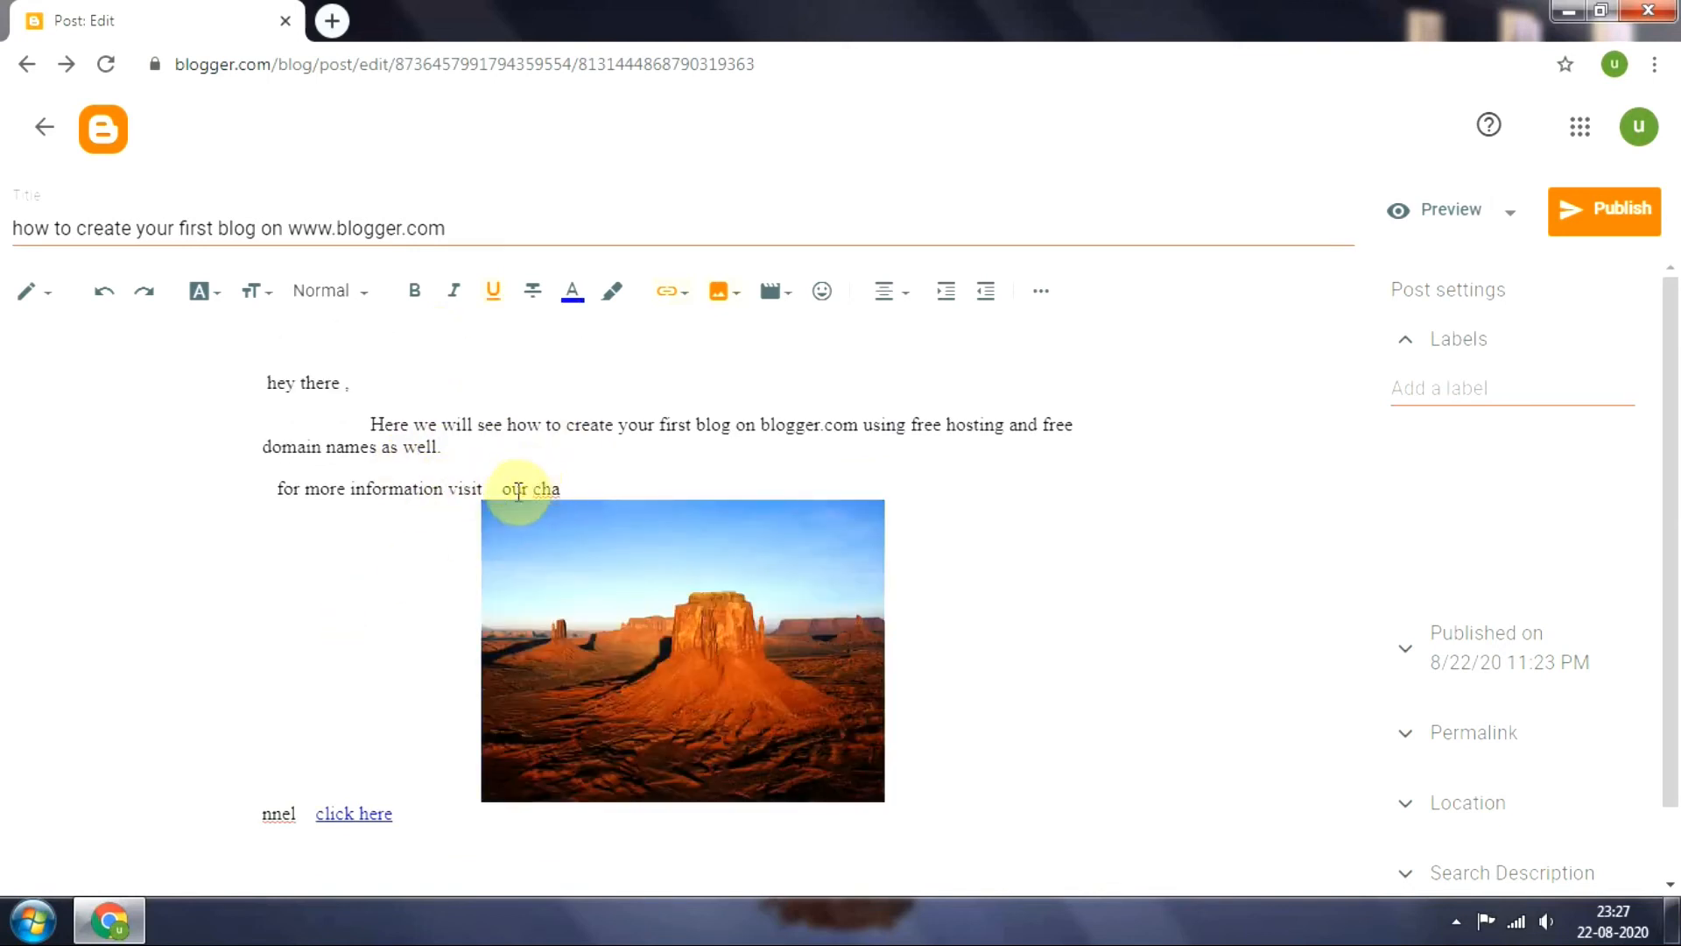
Add three line breaks after the desert picture to push the "click here" line further down
click(900, 780)
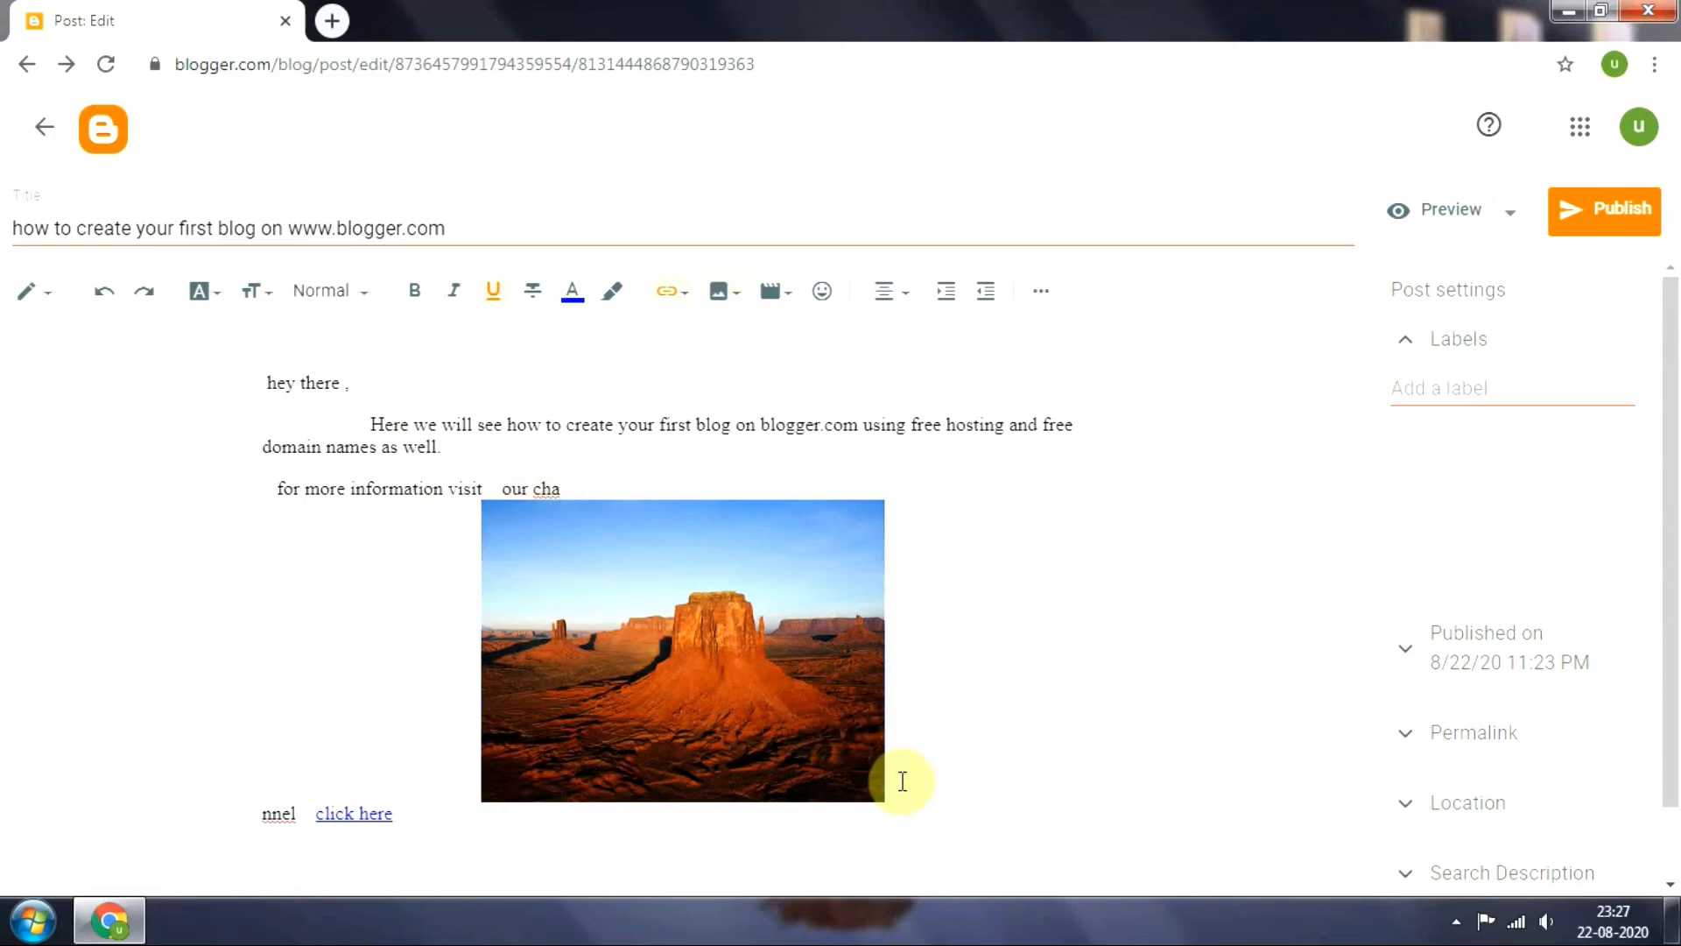
key(Return)
key(Return)
key(Return)
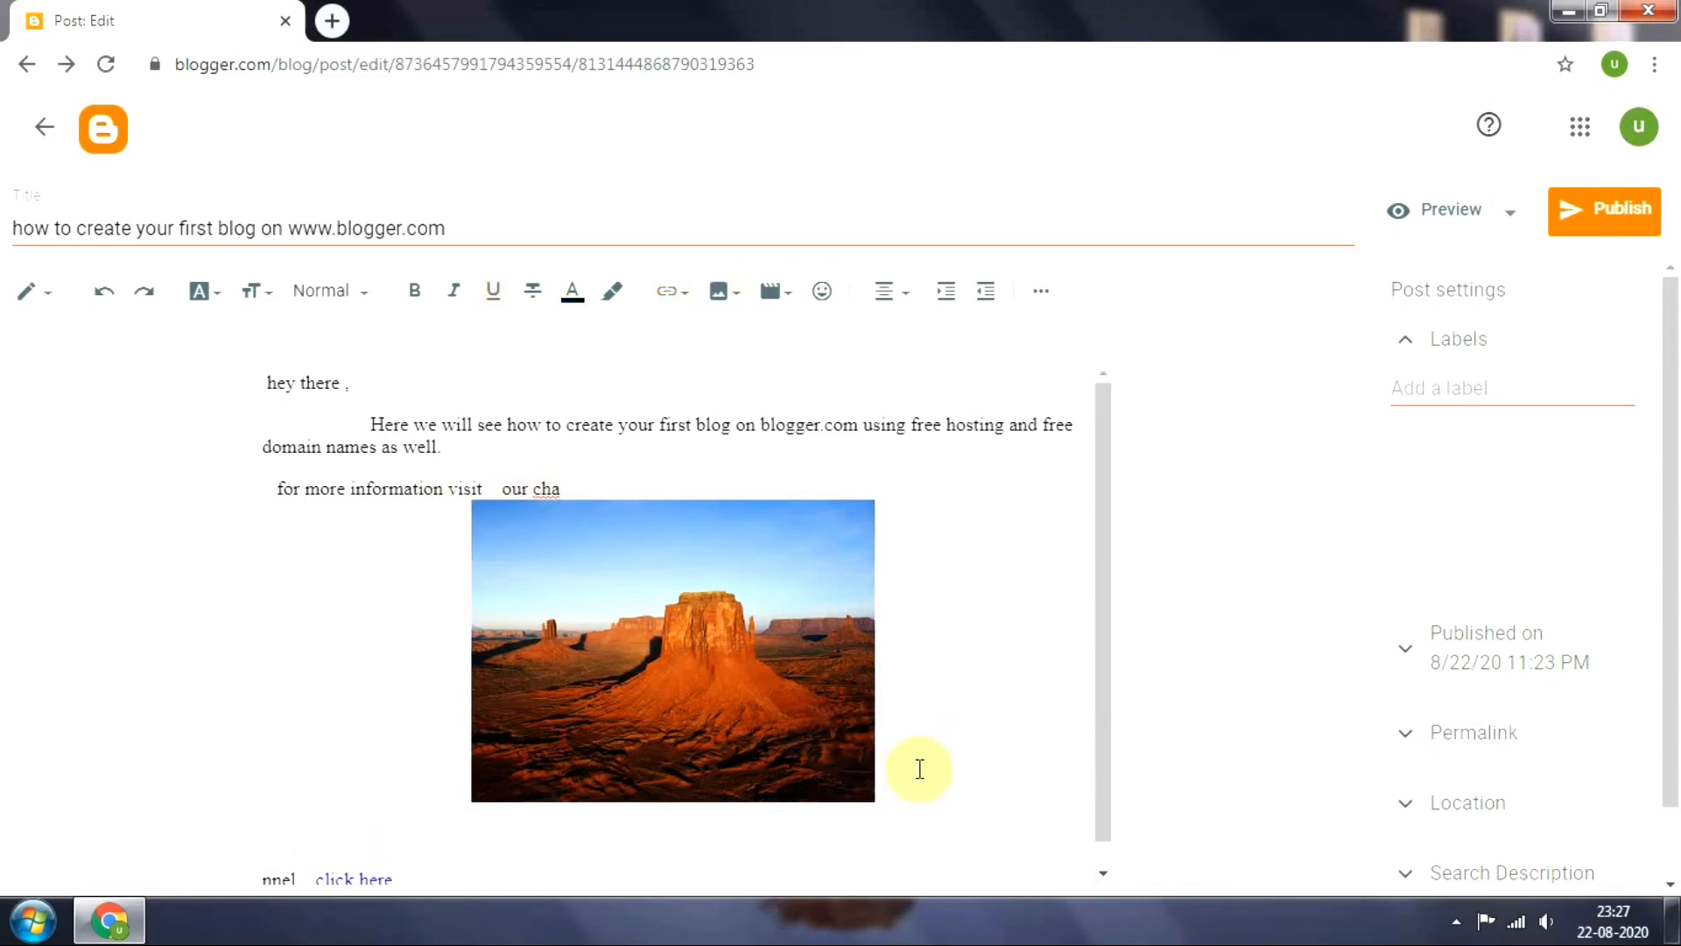
scroll(1101, 683, down, 1)
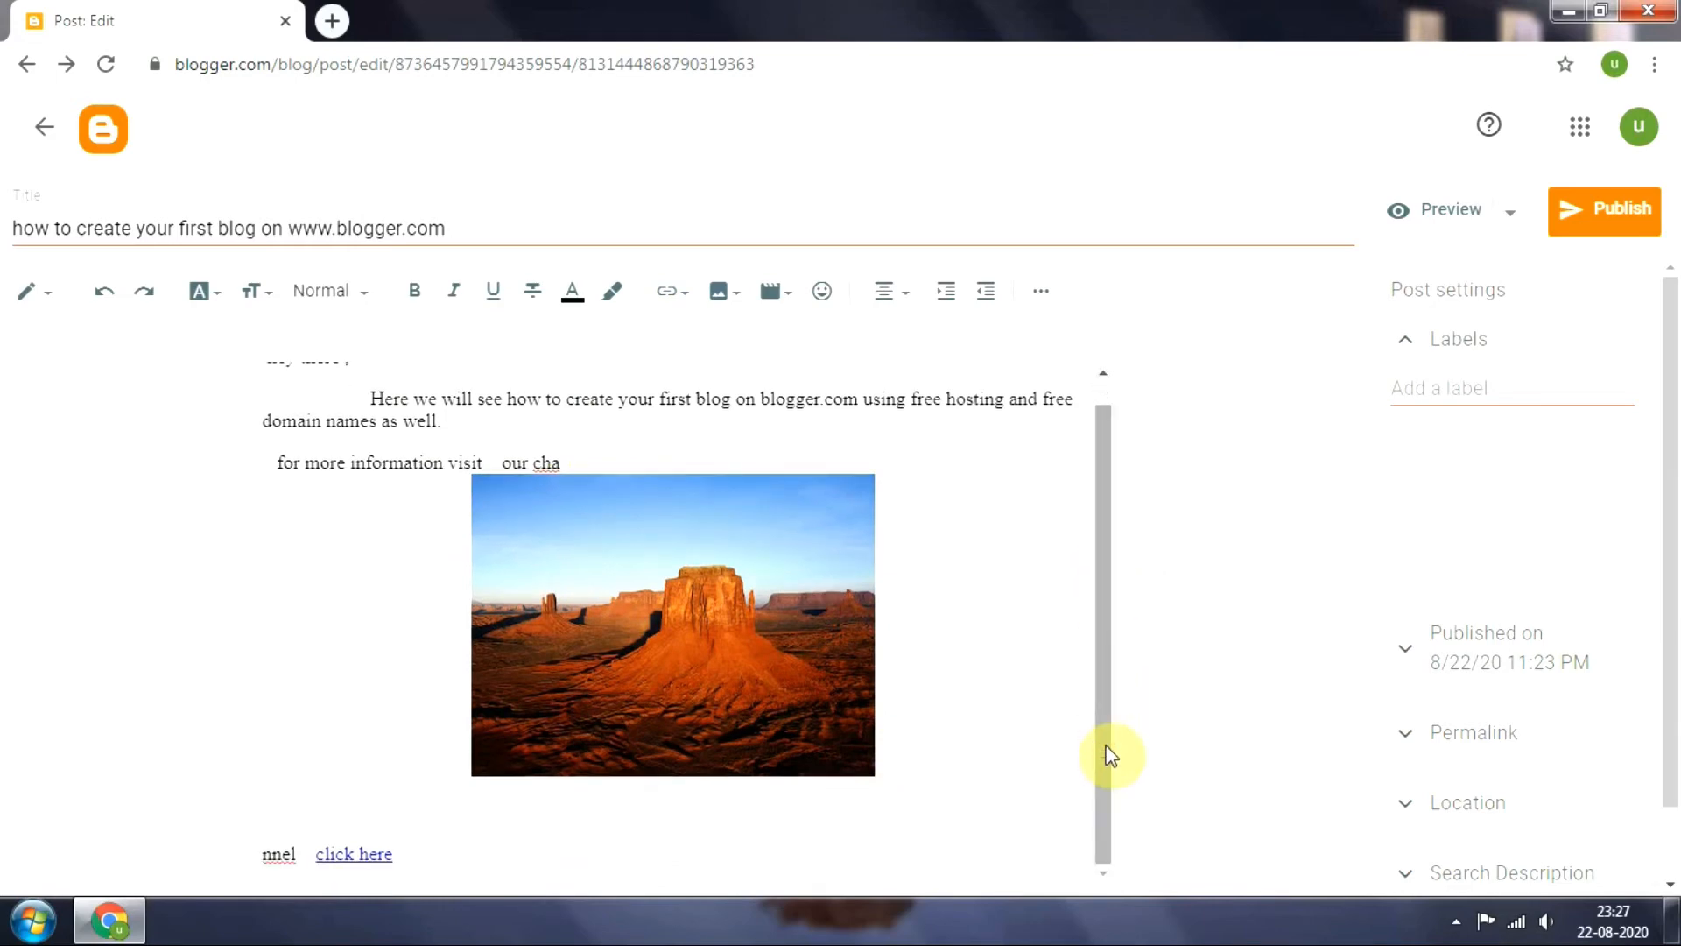
click(790, 298)
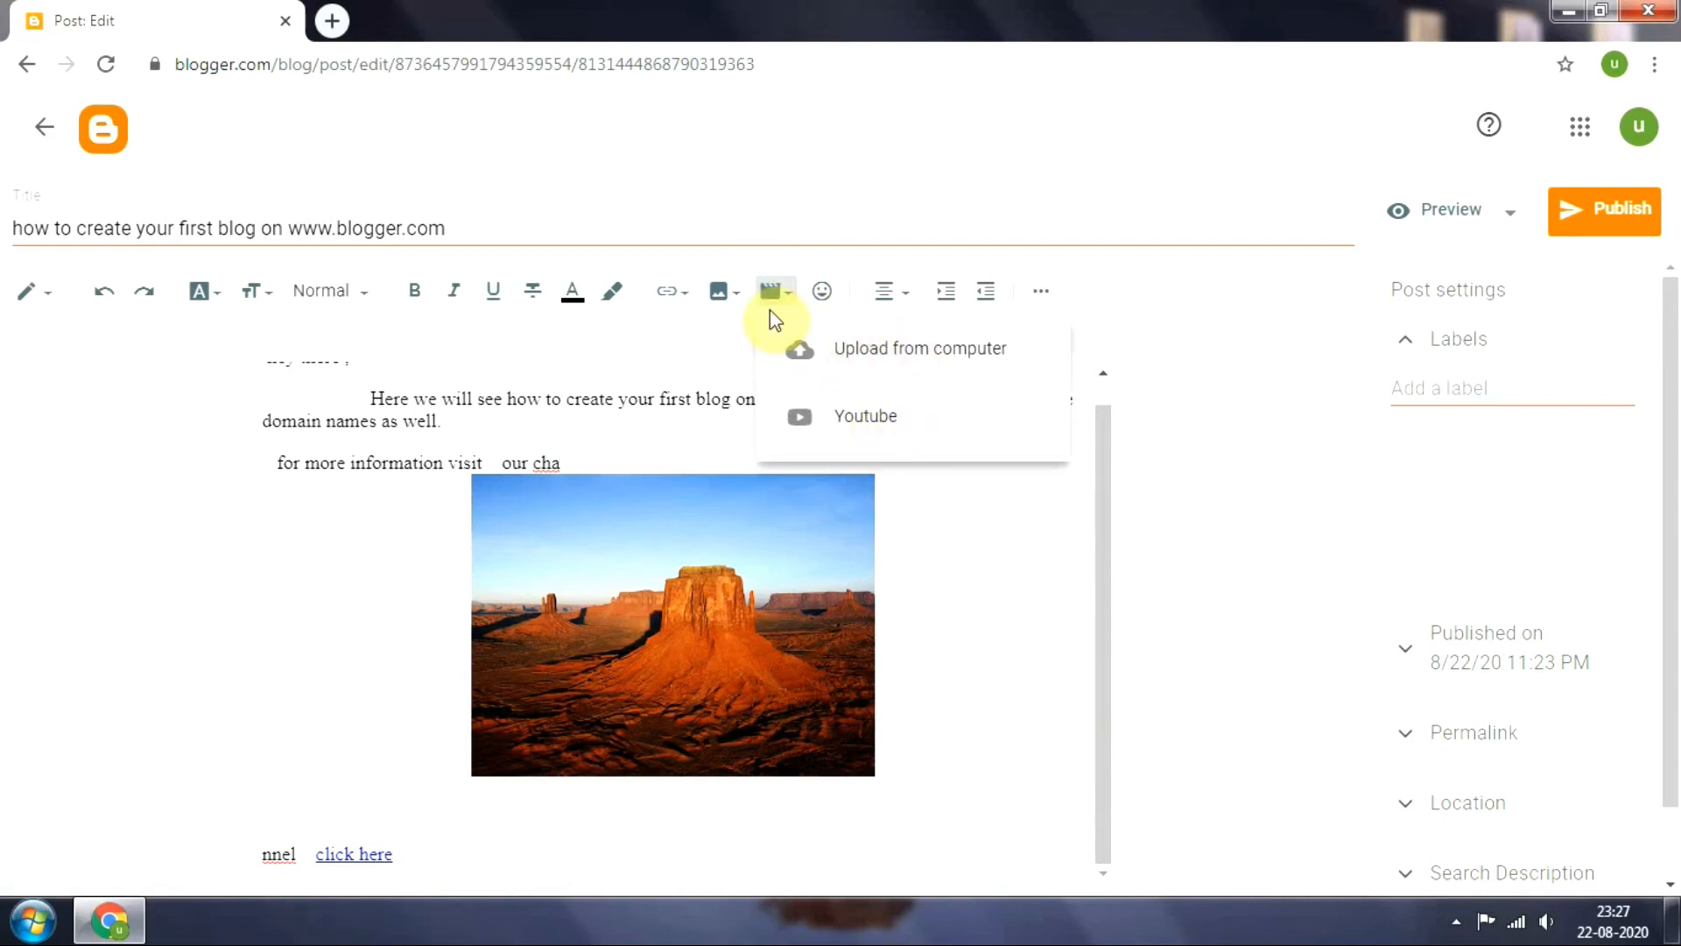
click(609, 300)
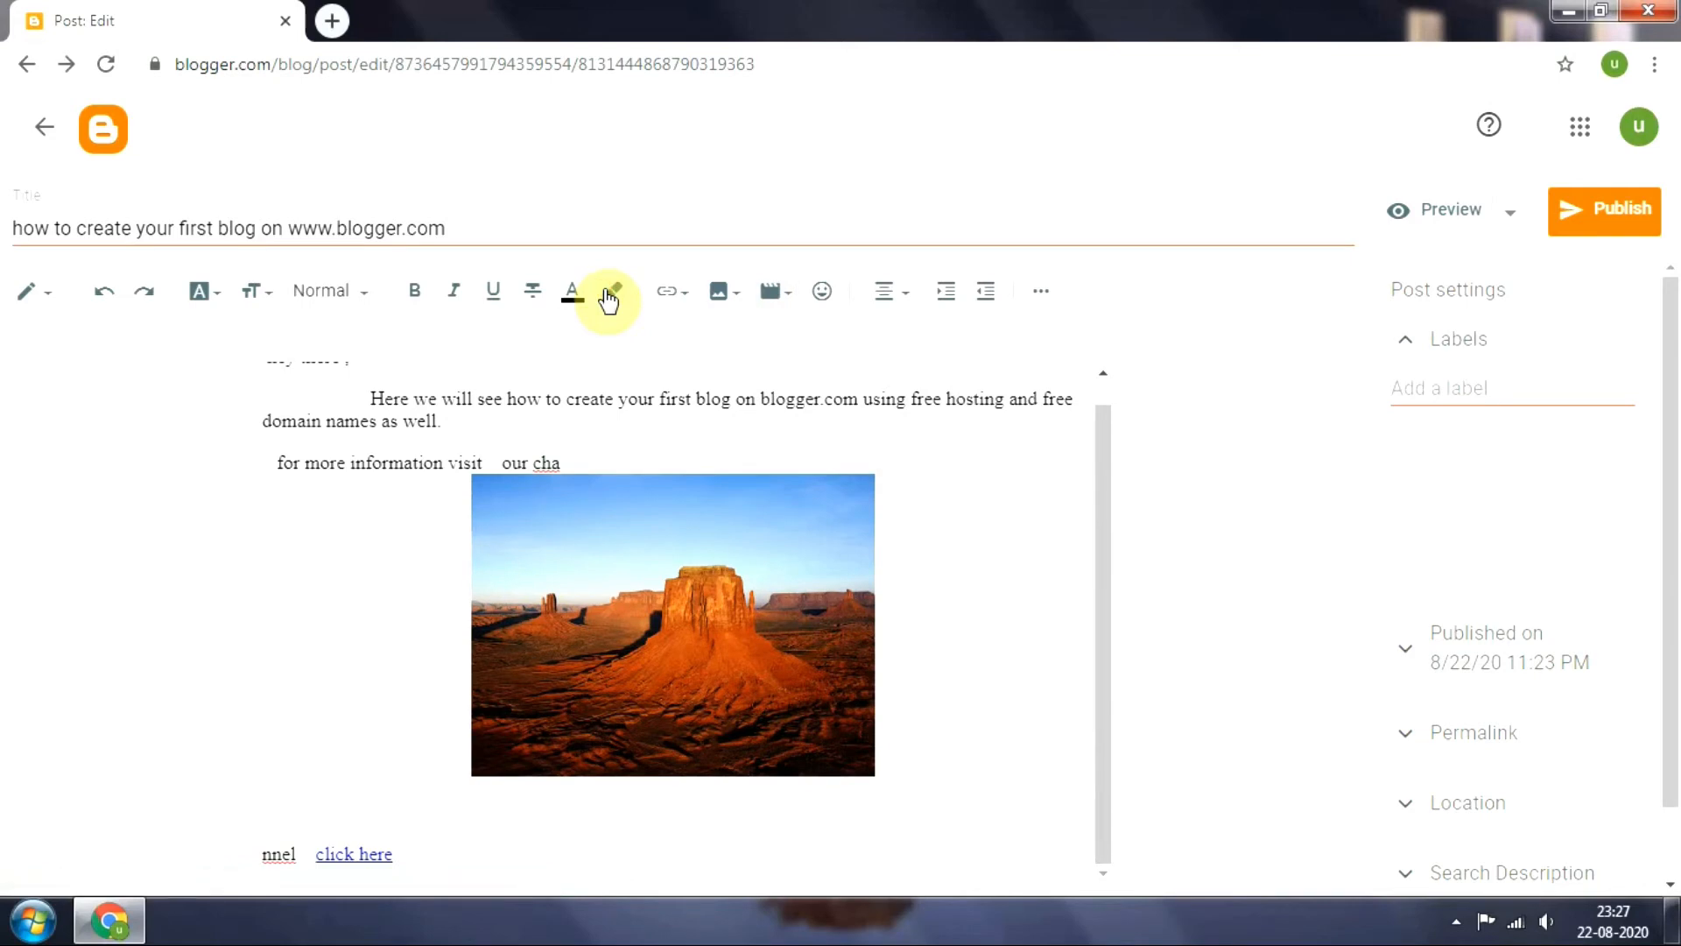
Try applying a yellow highlight and underlining on the empty line below the desert picture
click(609, 300)
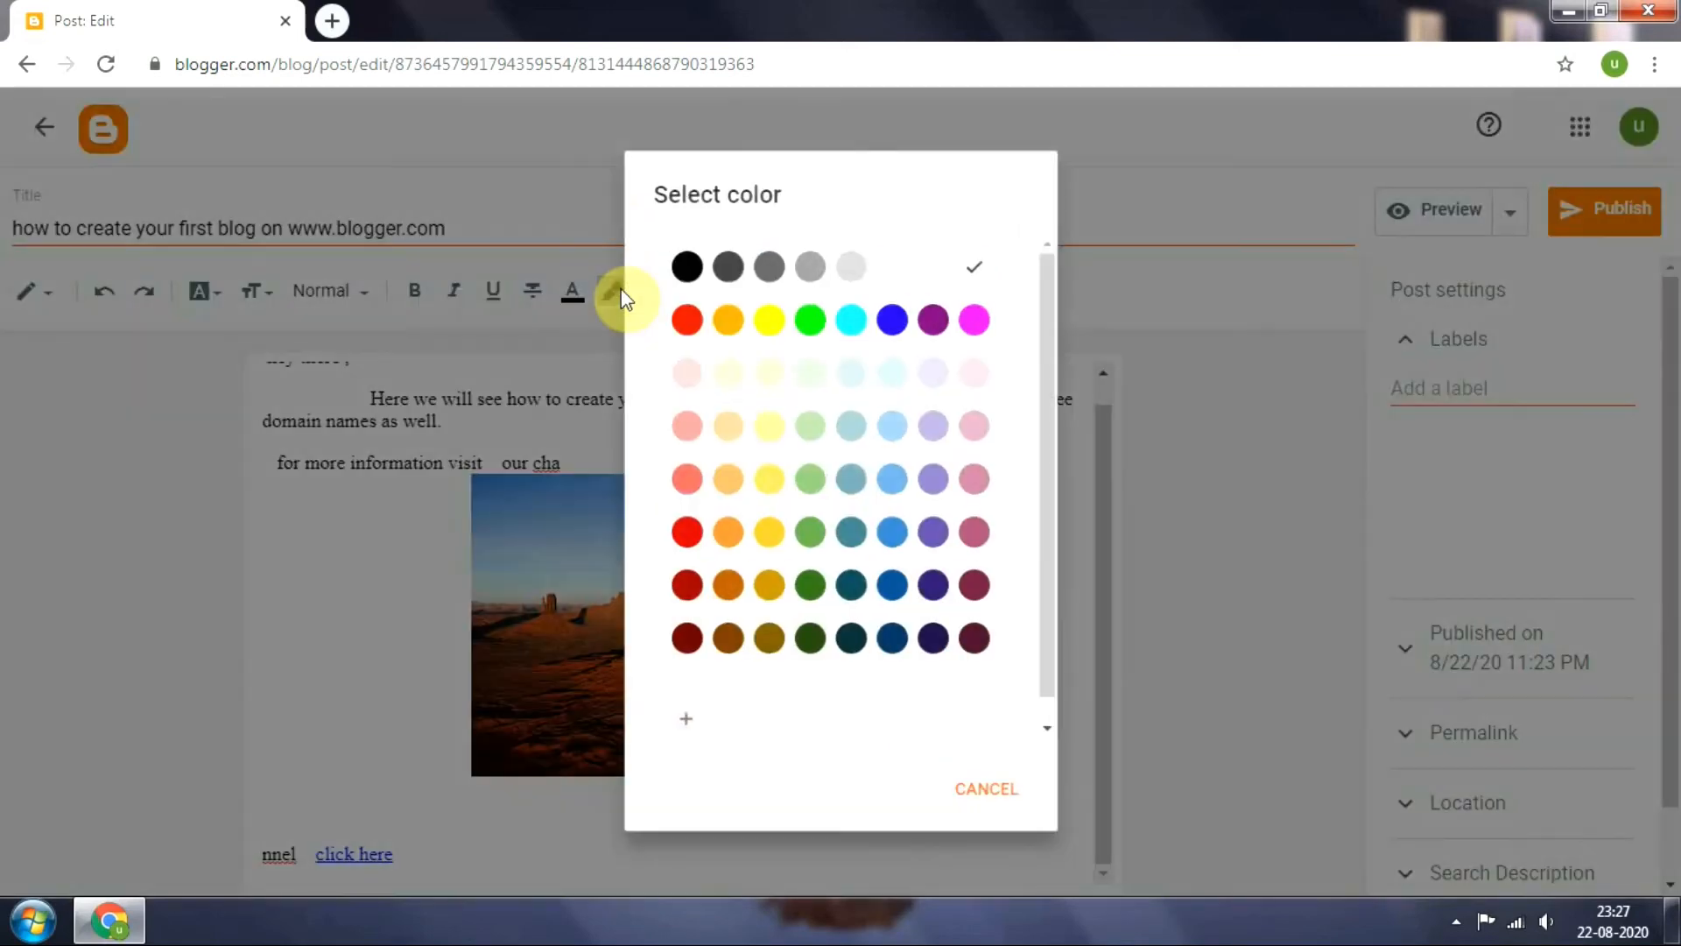
click(771, 315)
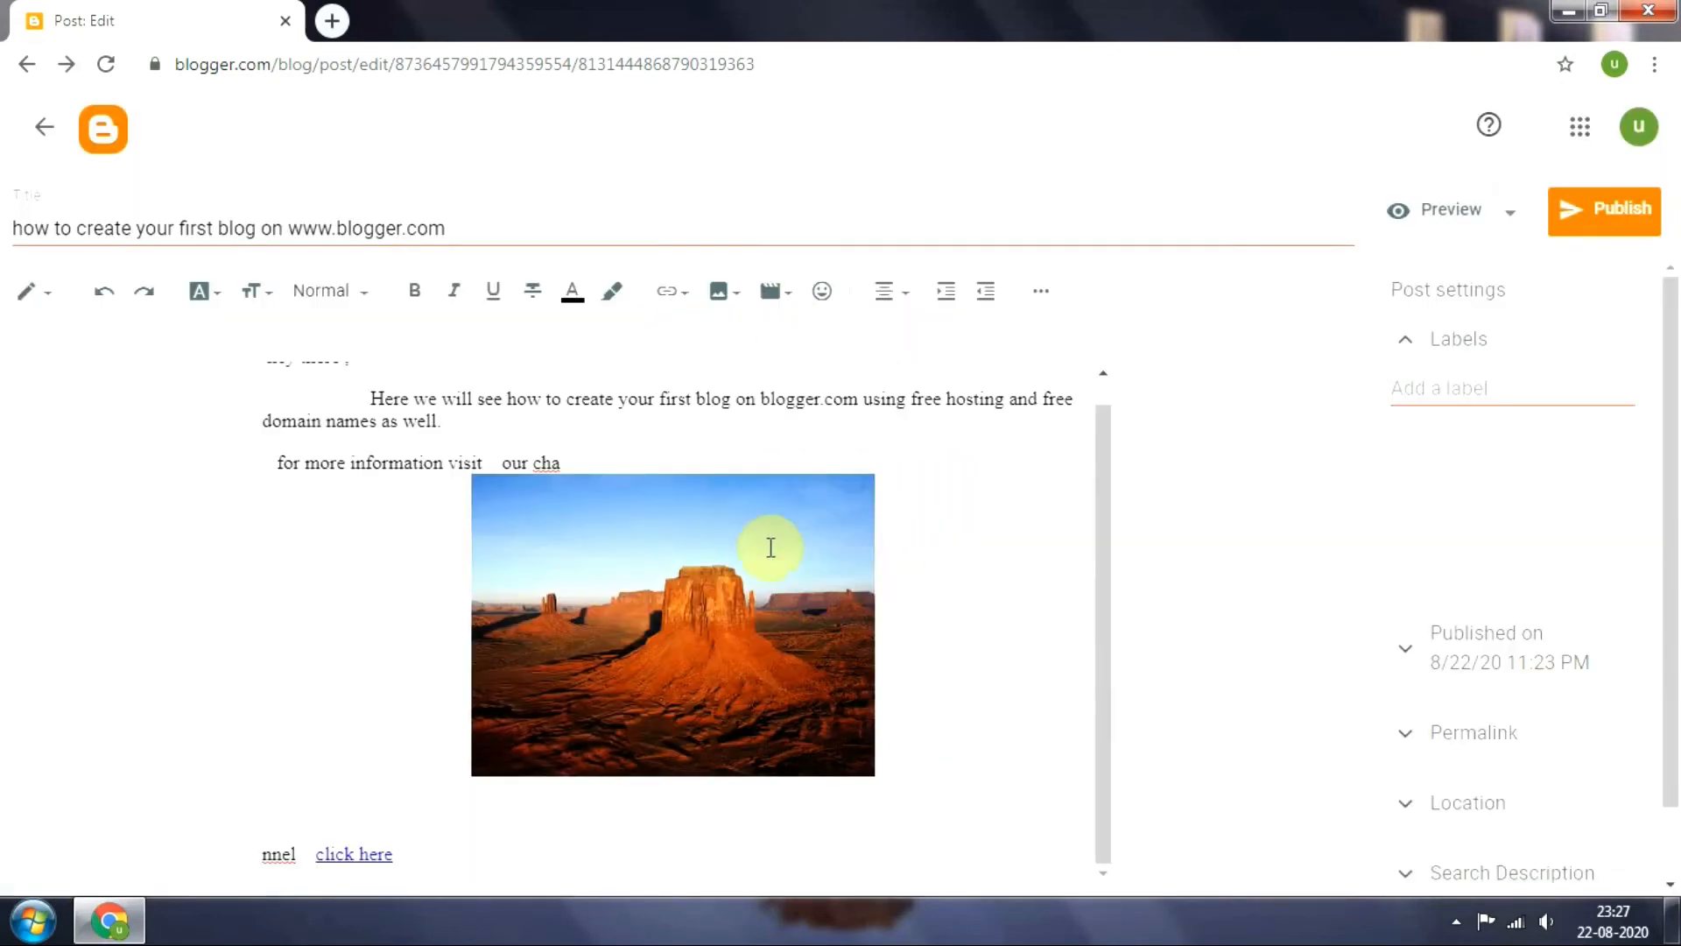
click(493, 305)
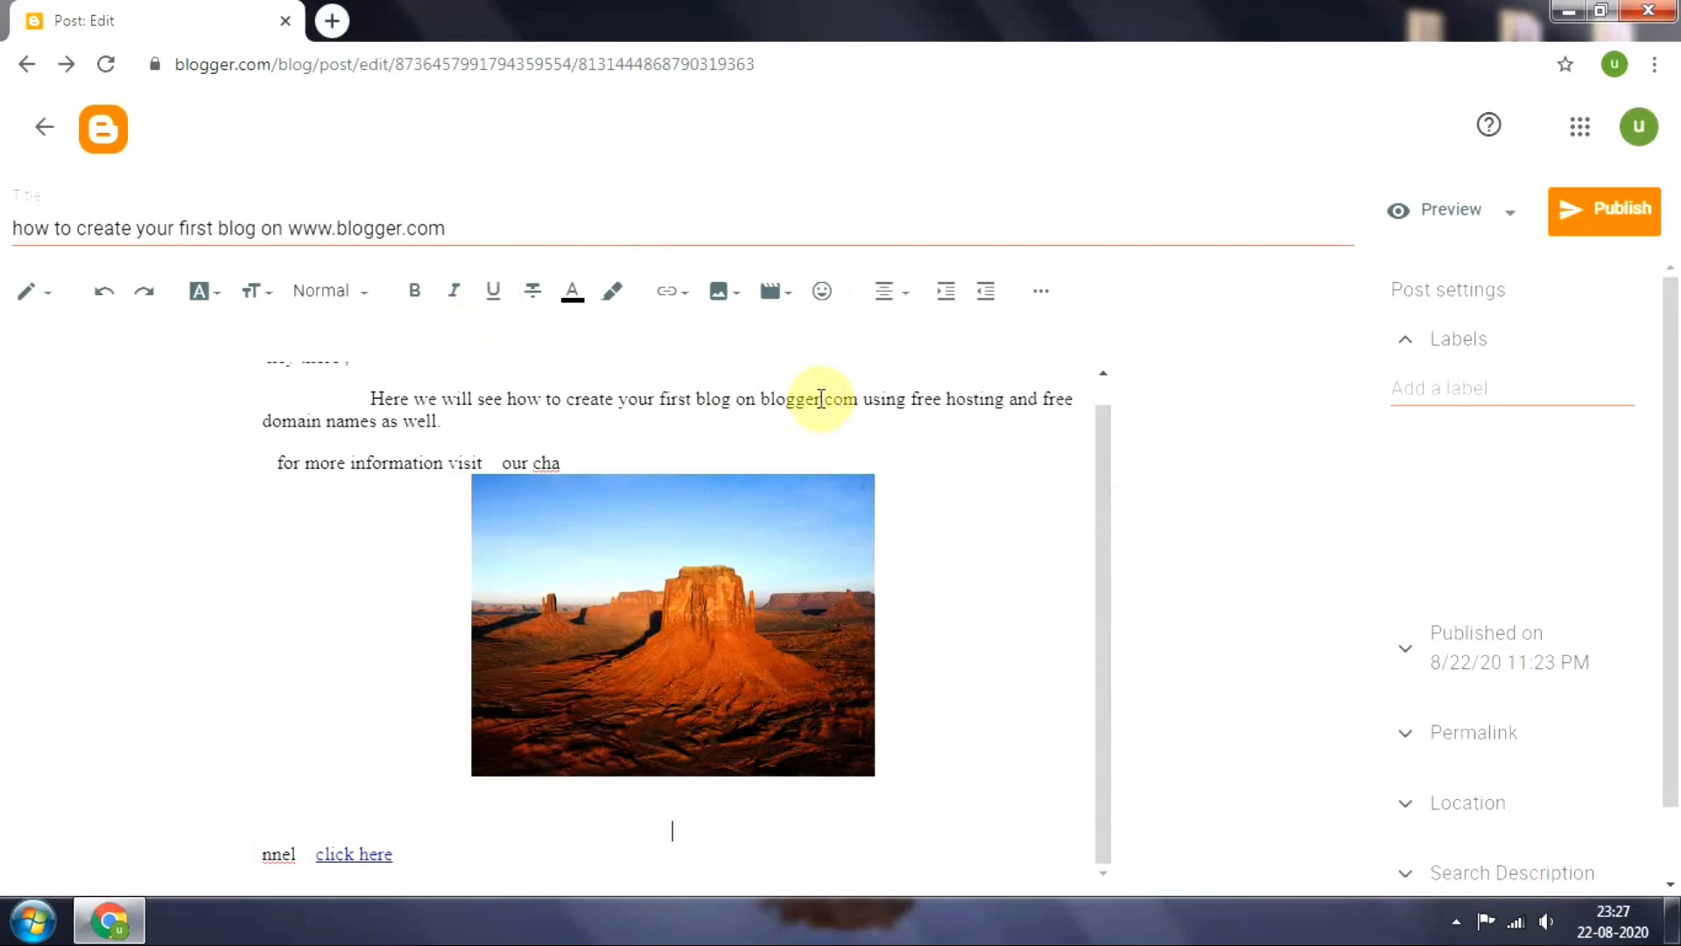
Format the phrase "Here we will see how to create your first blog on blogger." as underlined, bold and italic
drag(825, 400, 379, 411)
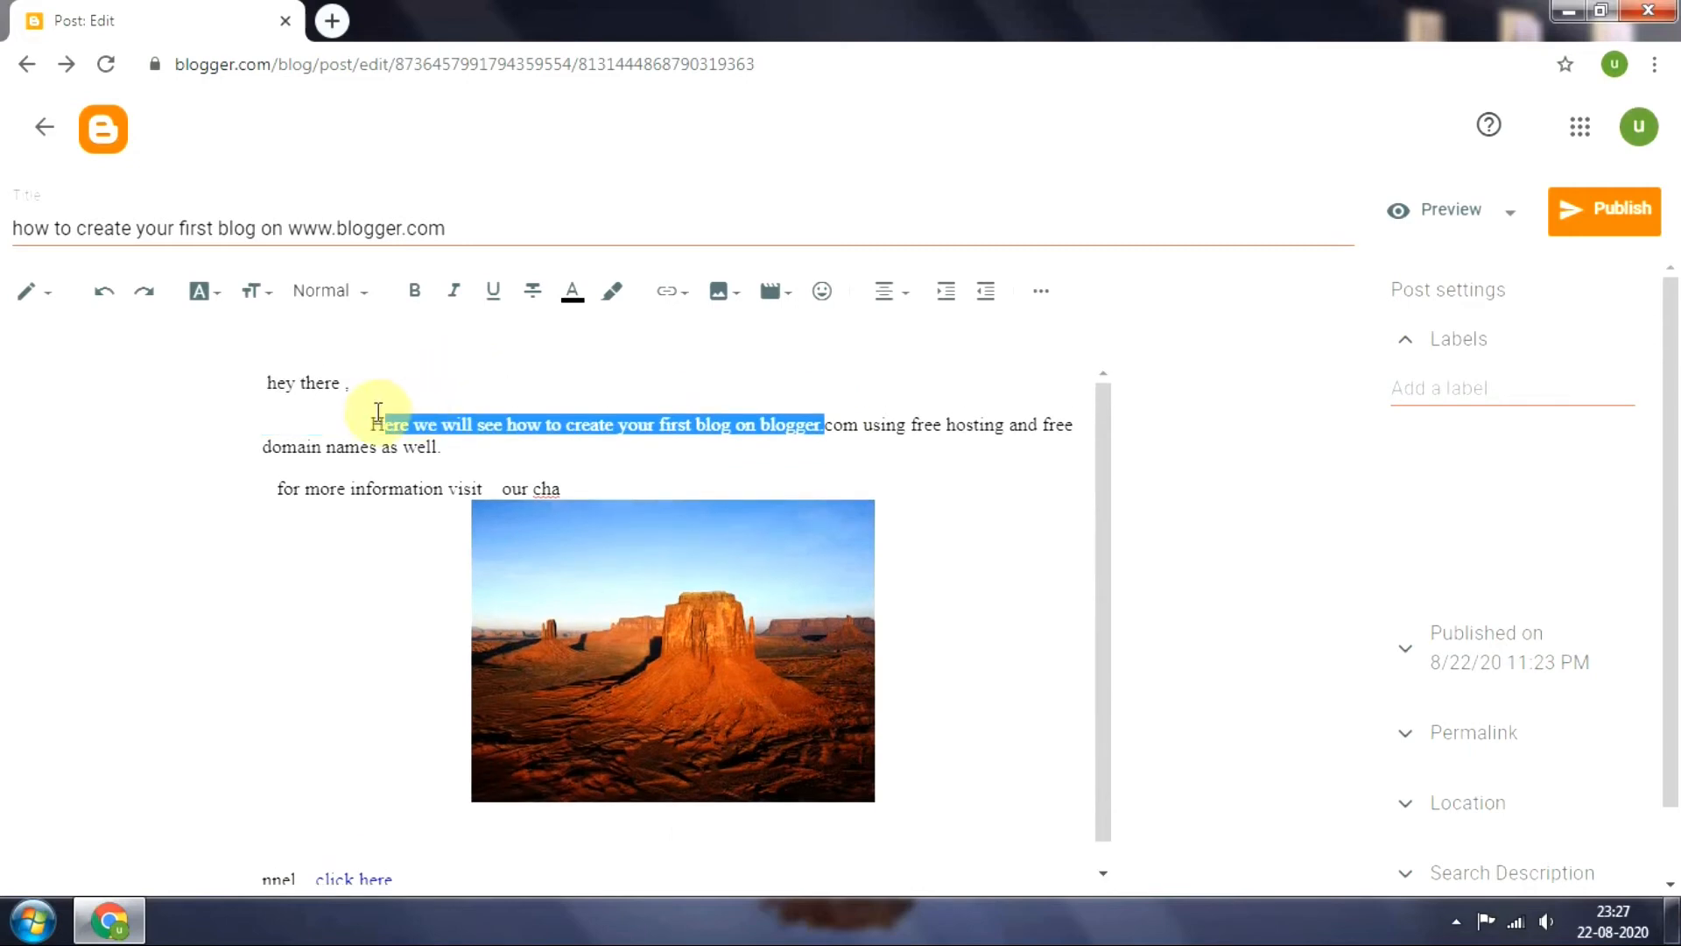
click(517, 293)
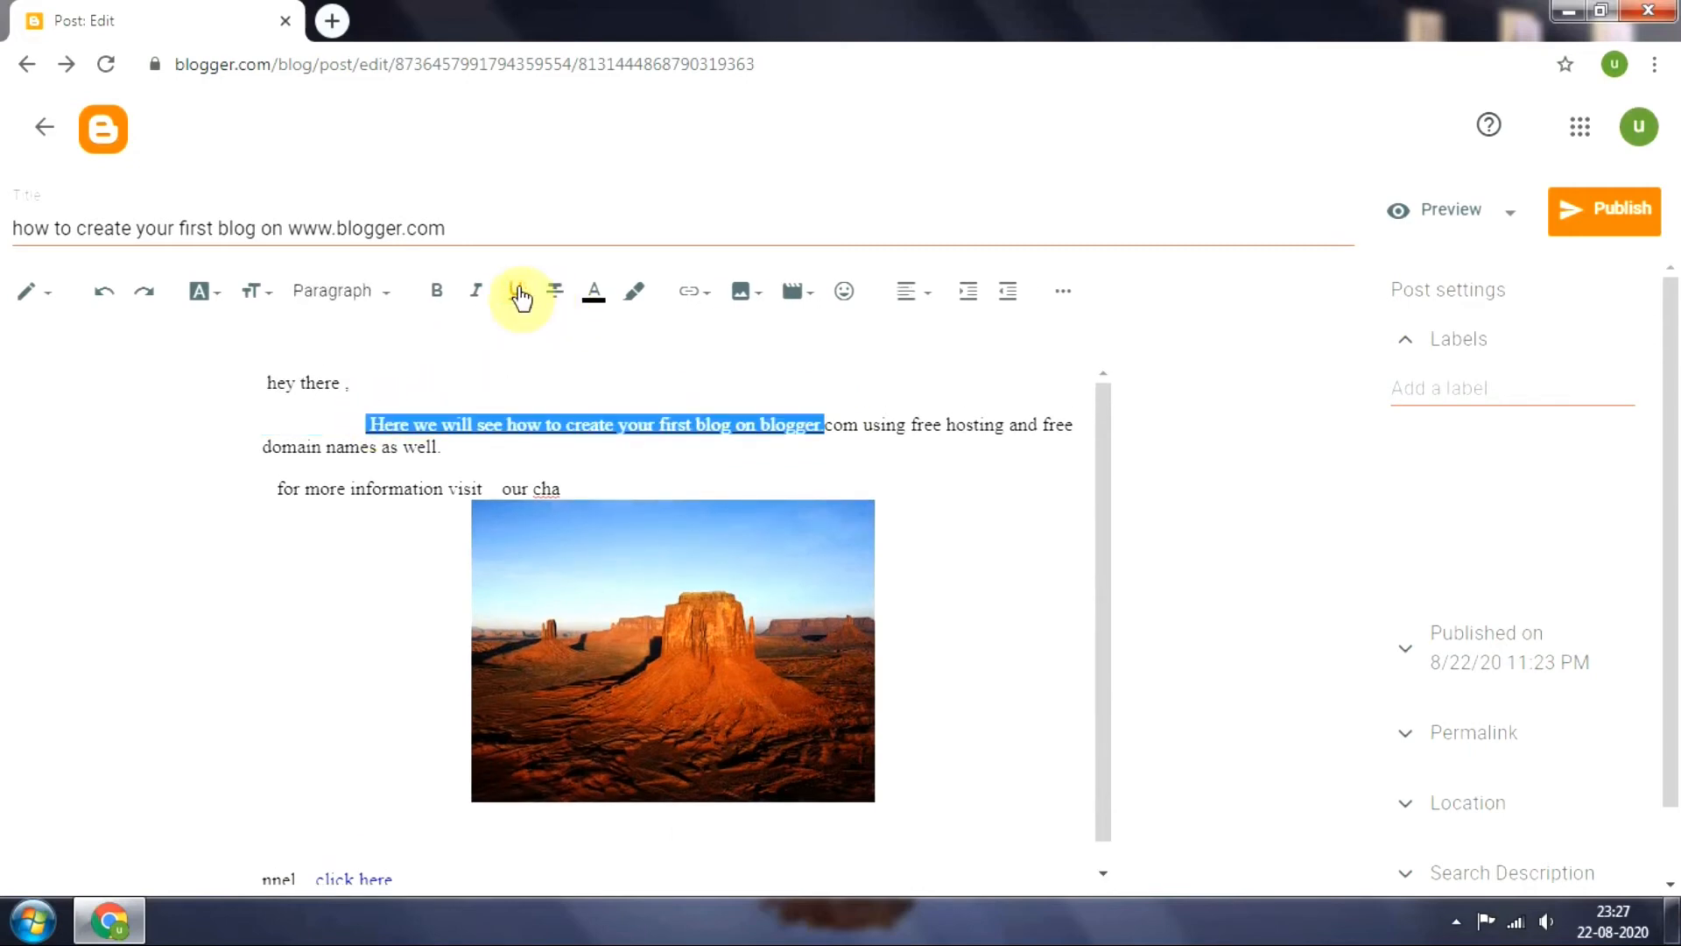
click(623, 348)
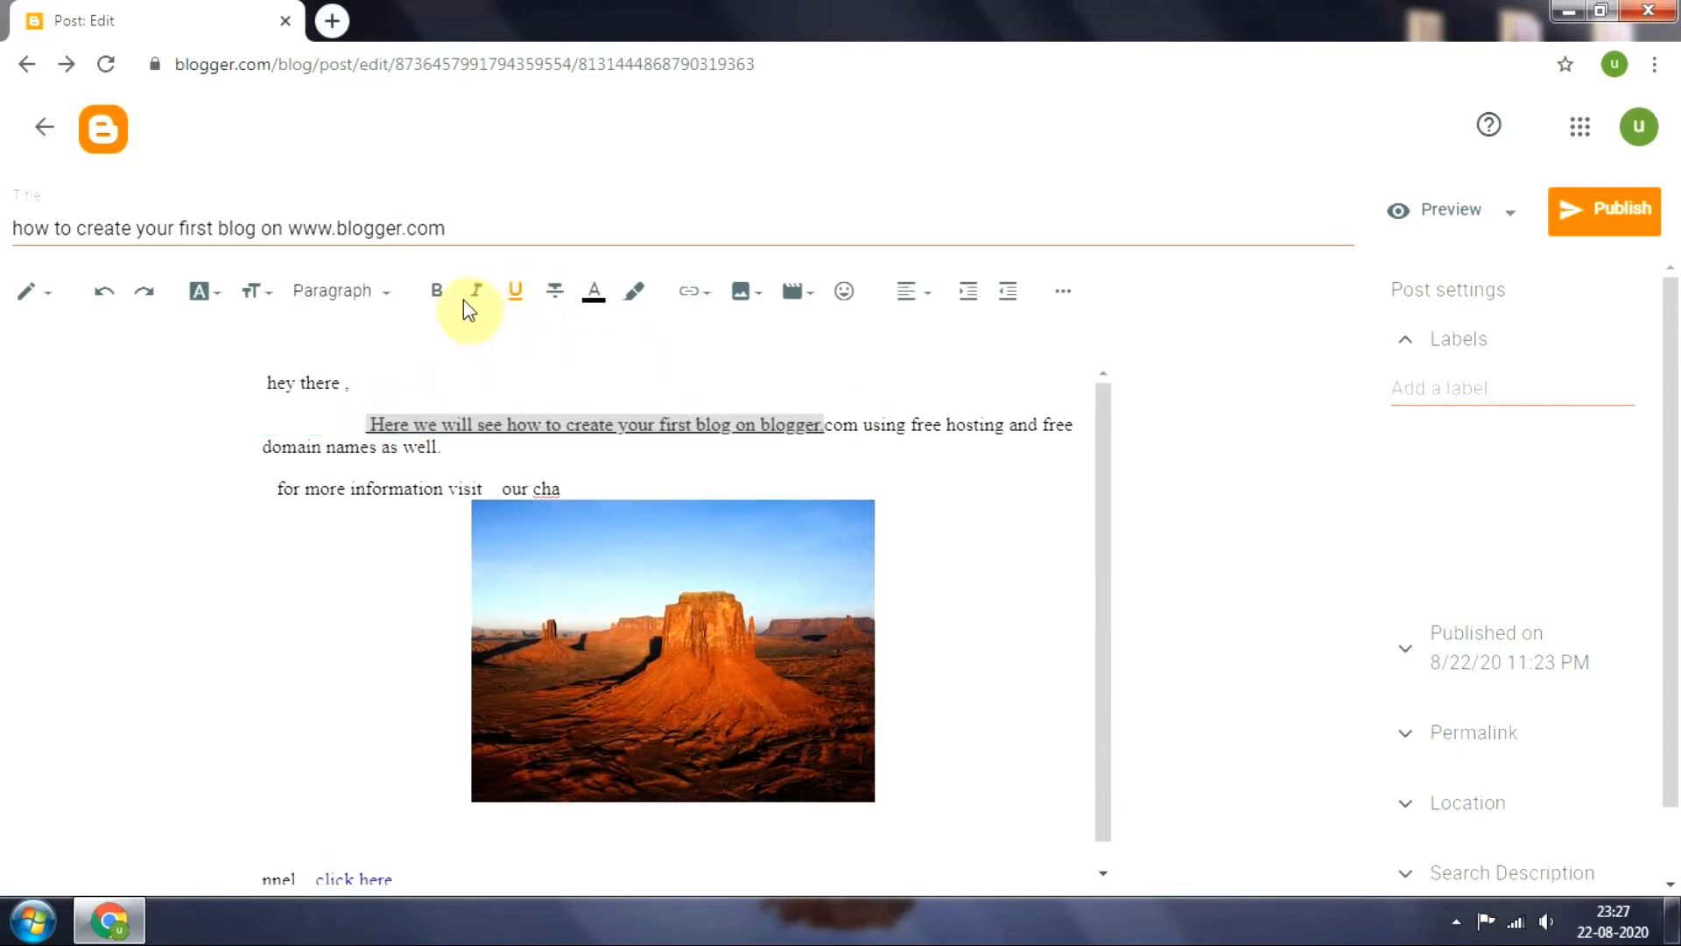
click(441, 292)
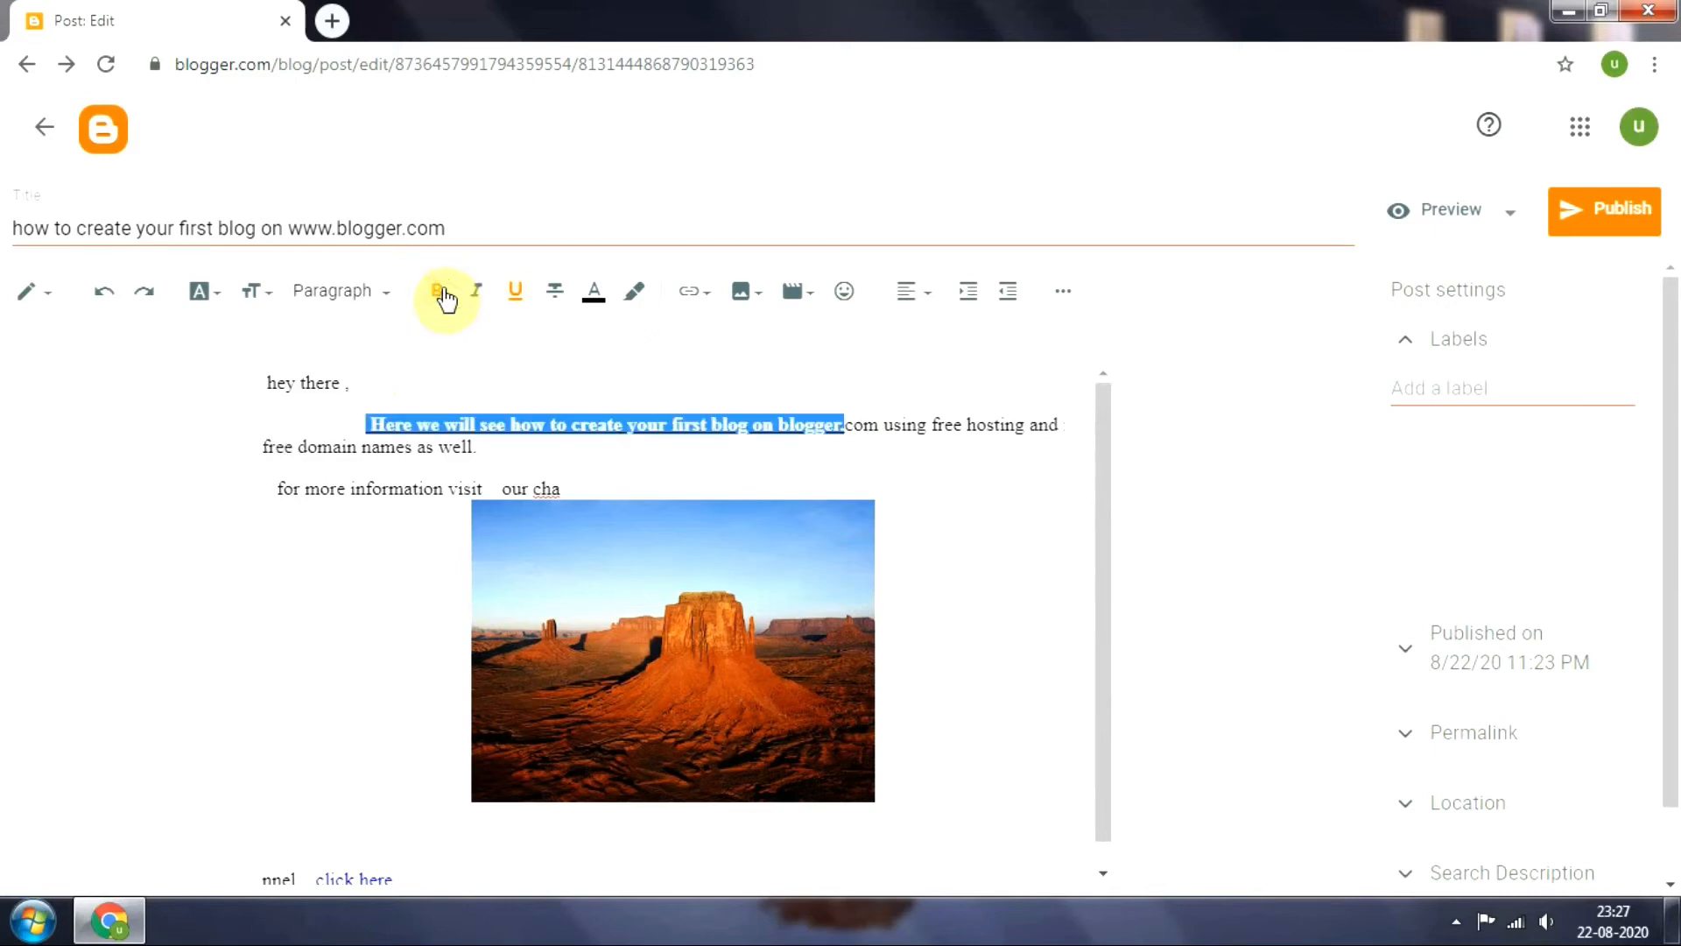
click(476, 293)
click(599, 390)
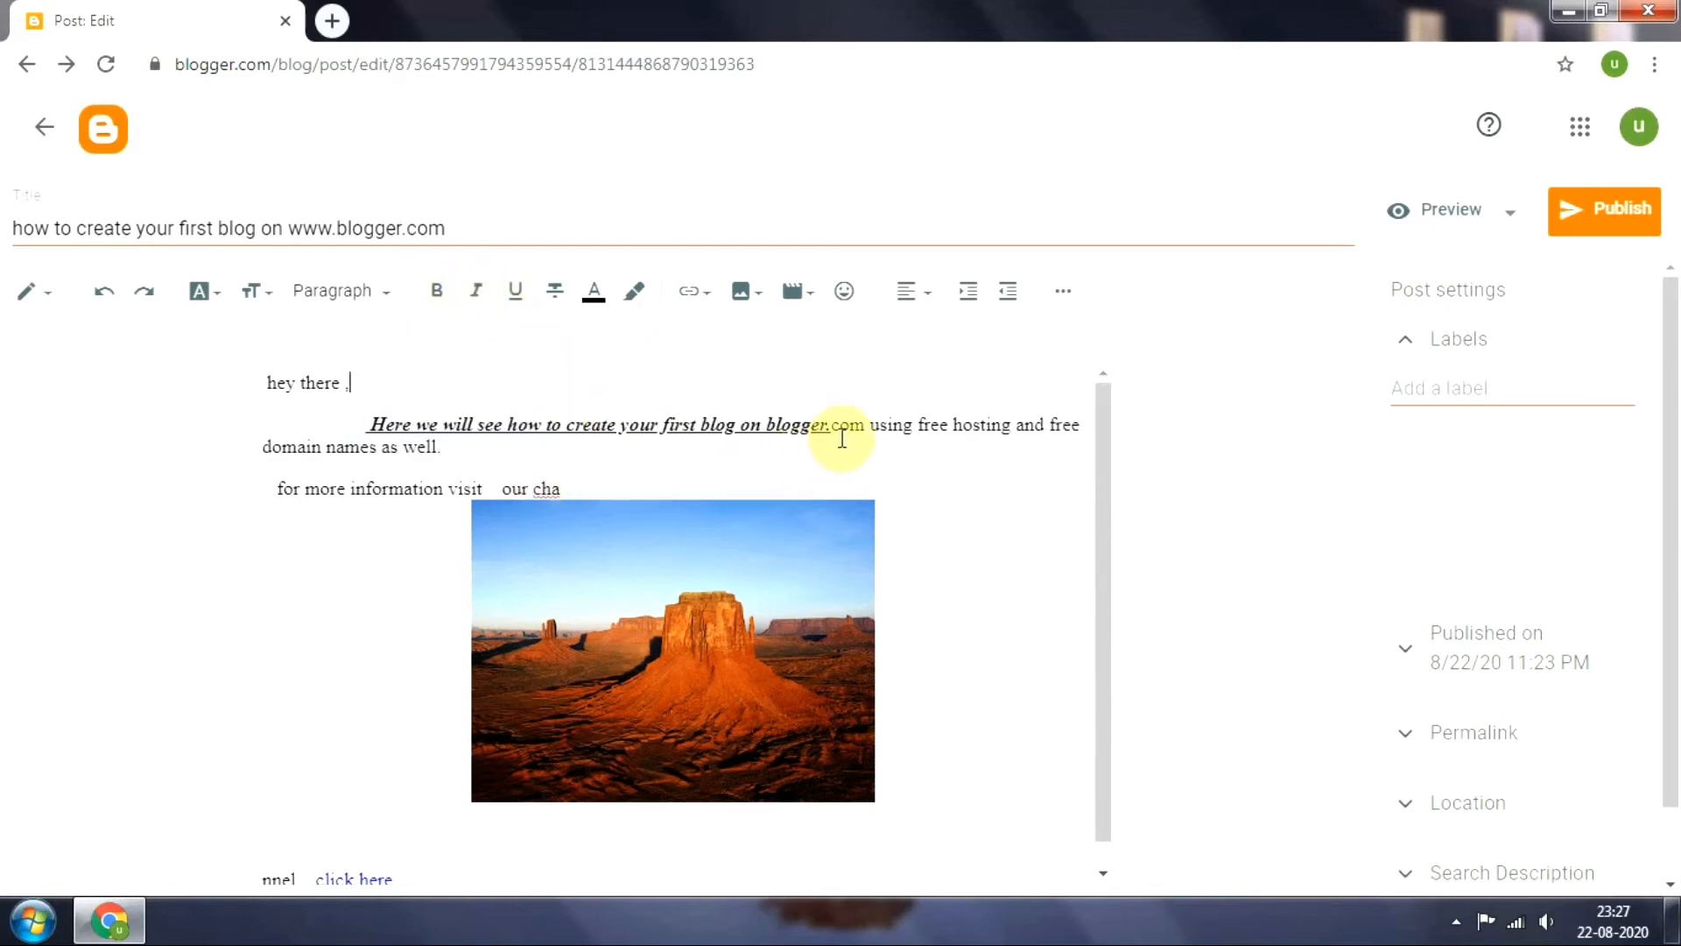
Set the text size of the bold, underlined opening phrase to Large and deselect it
drag(832, 426, 379, 427)
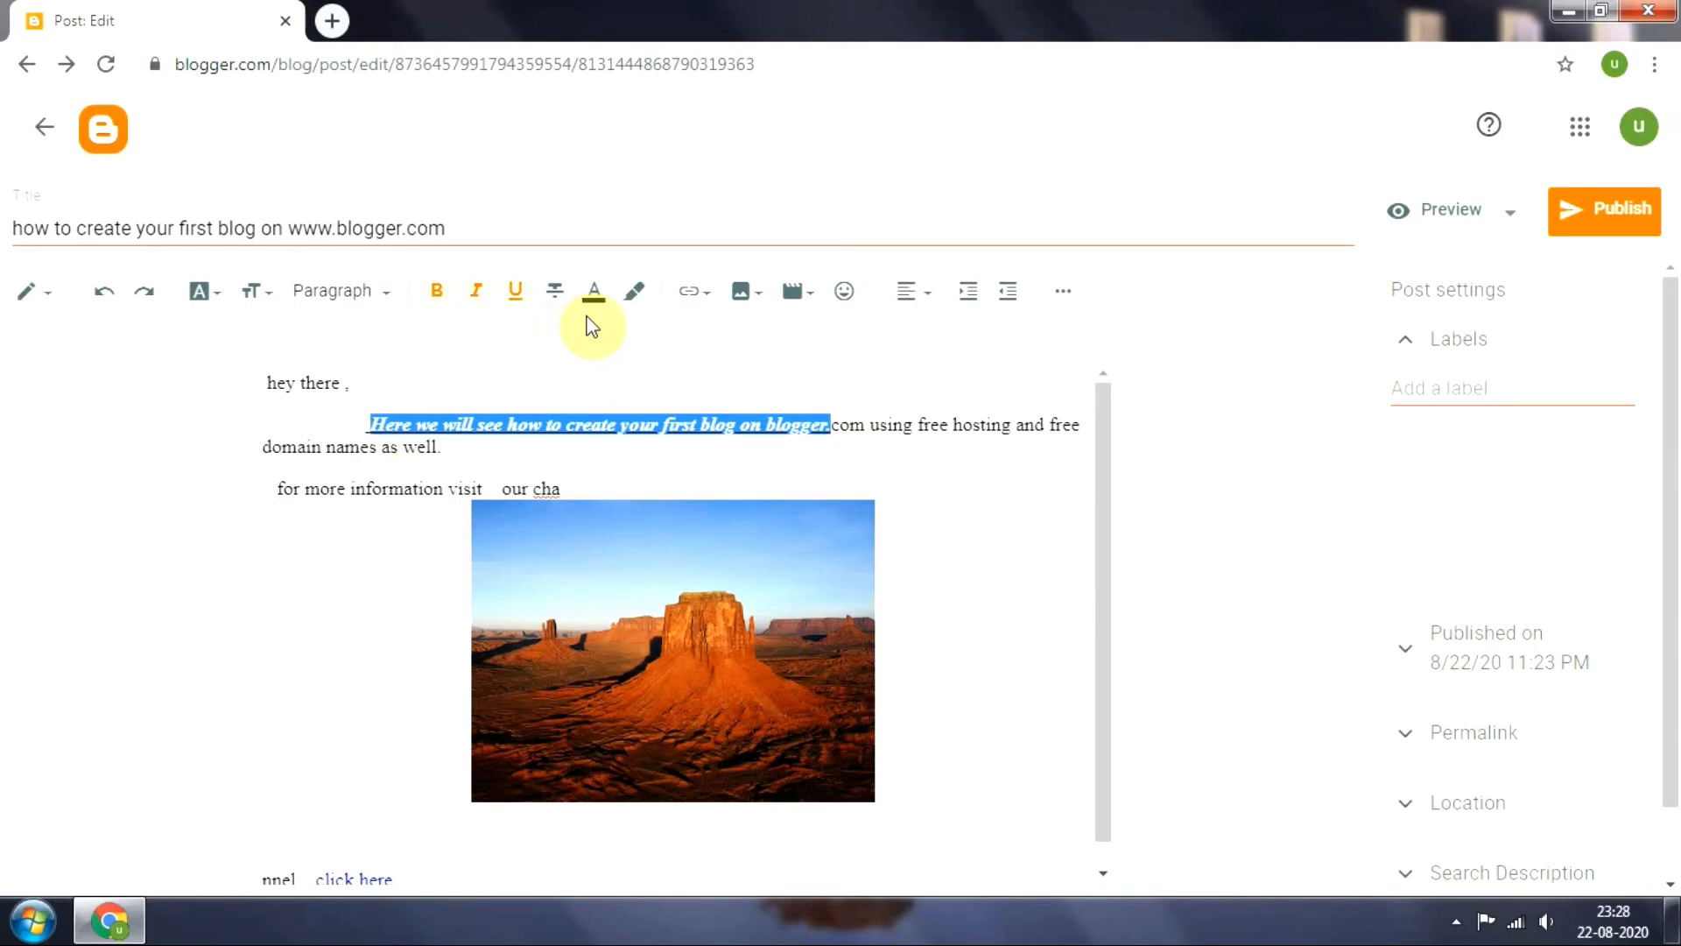
click(265, 294)
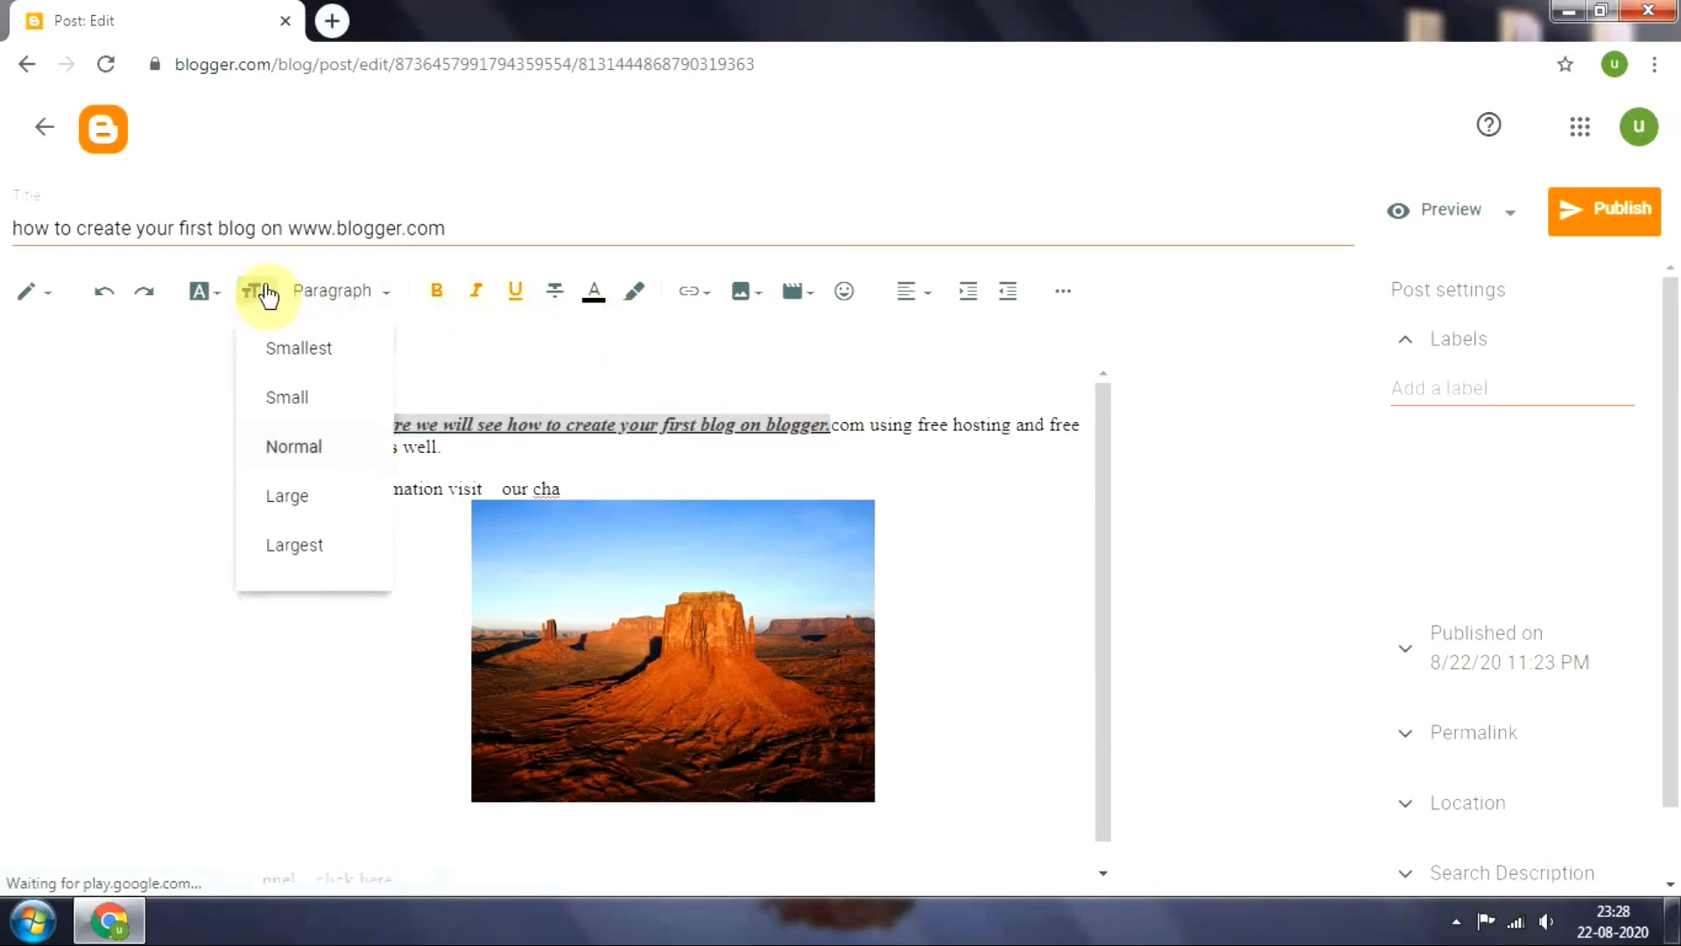
click(296, 496)
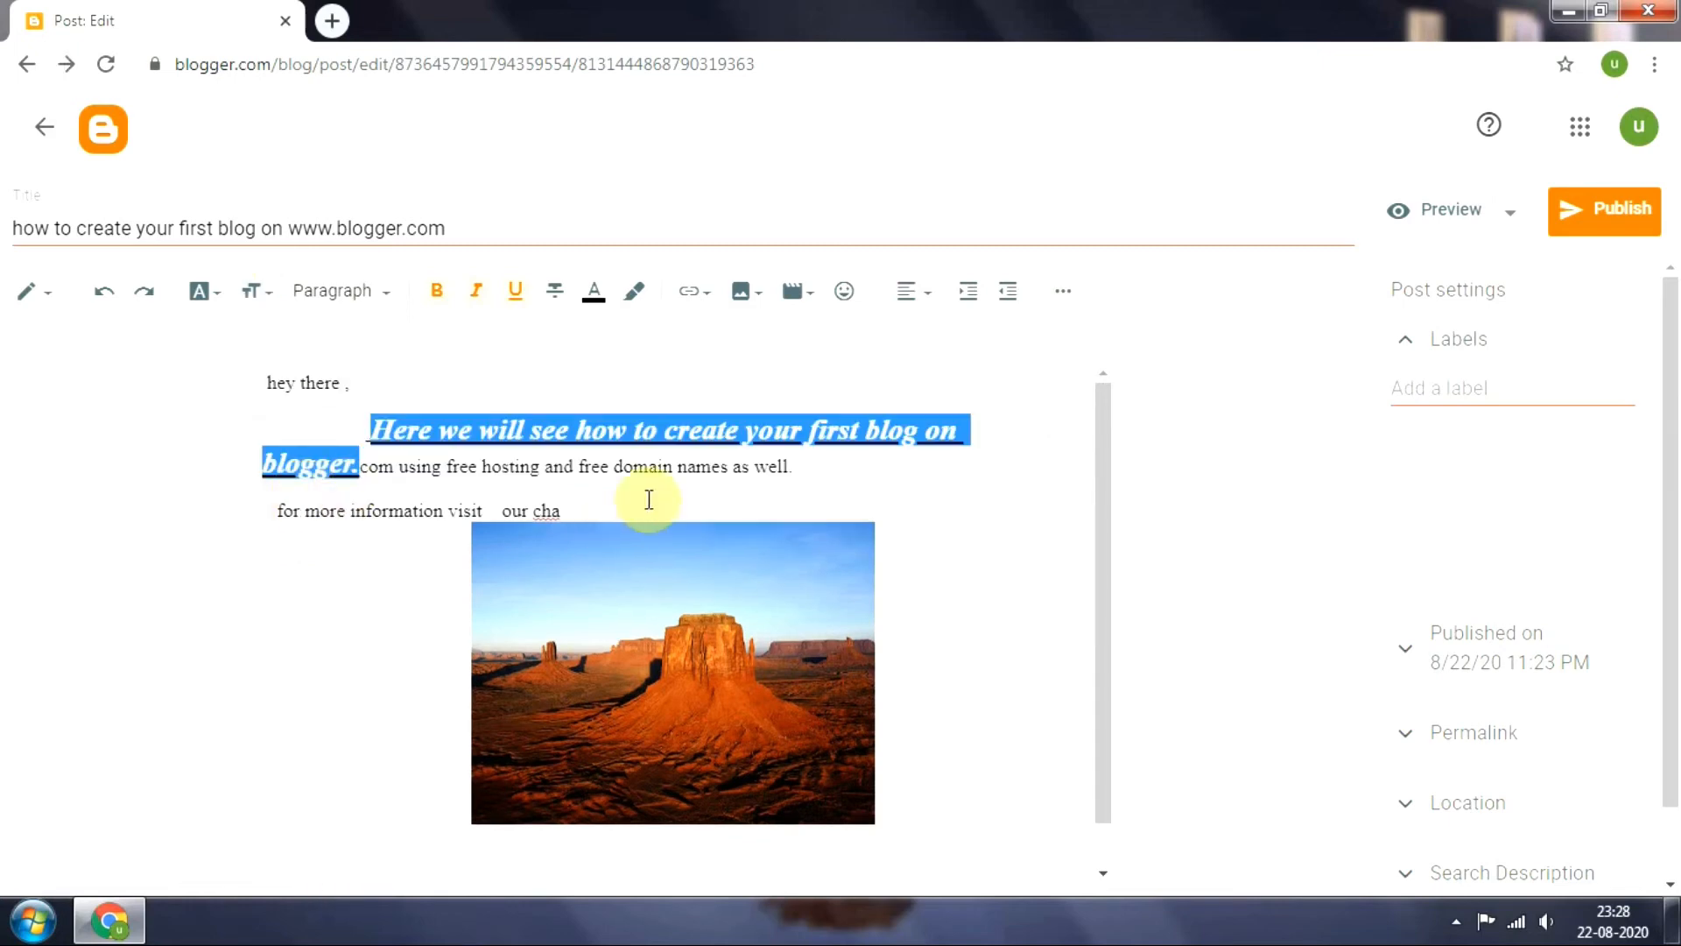
click(912, 488)
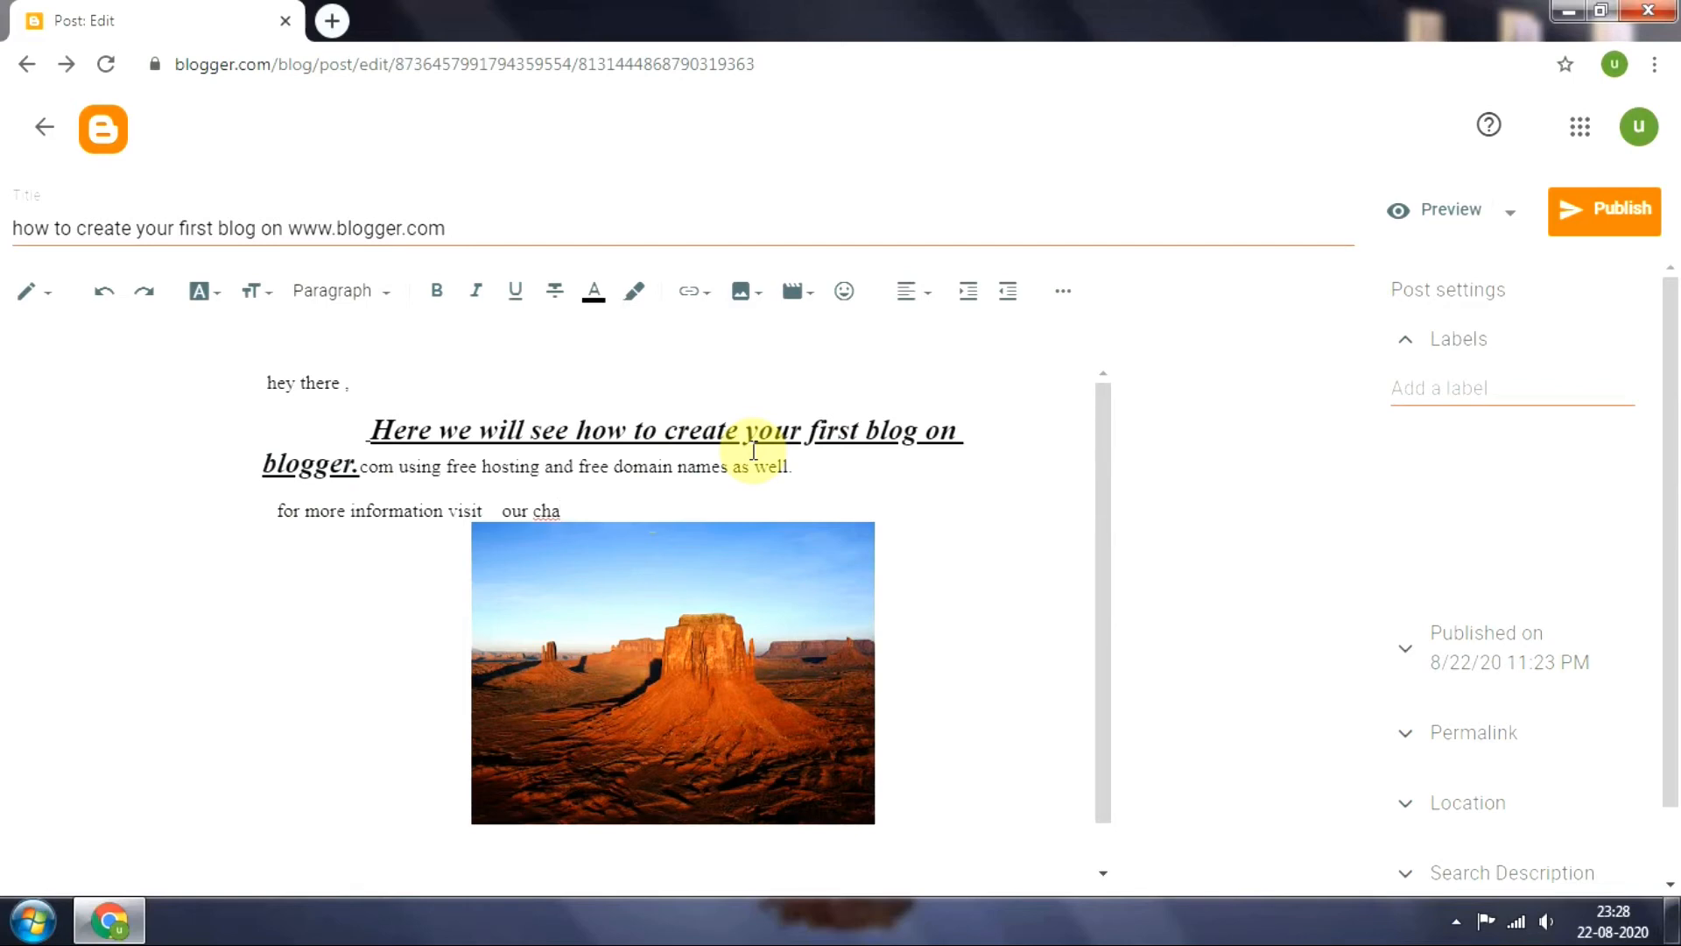
Apply the Heading style to the line "for more information visit our cha" and delete that line above the picture
click(386, 293)
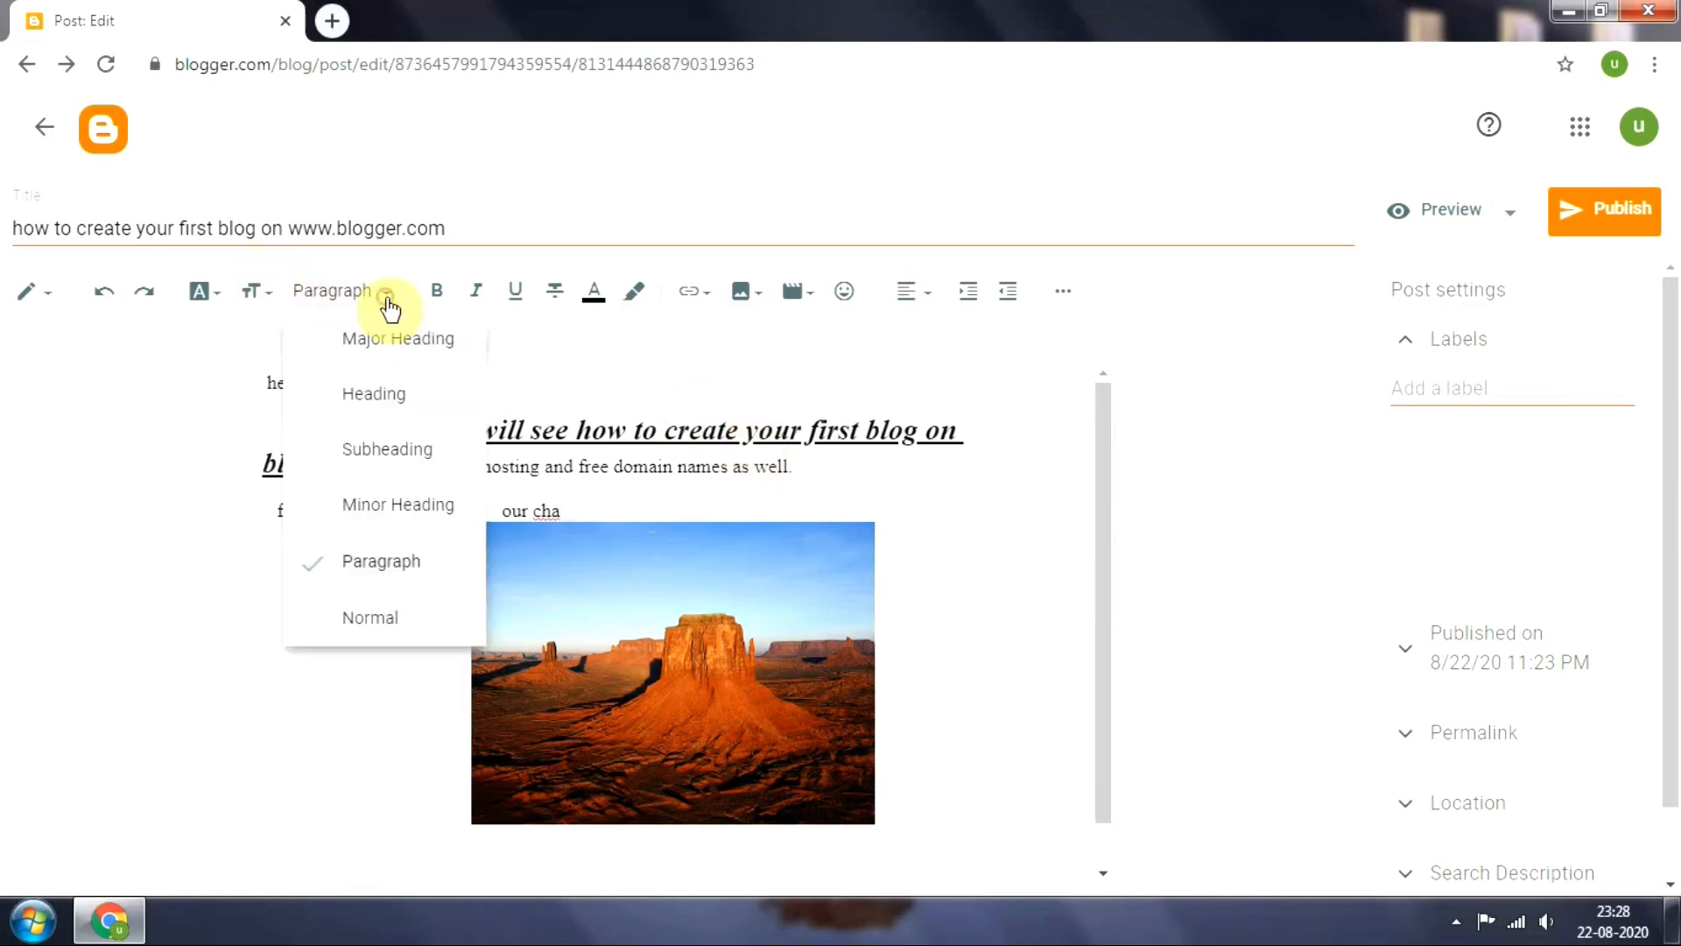
click(421, 412)
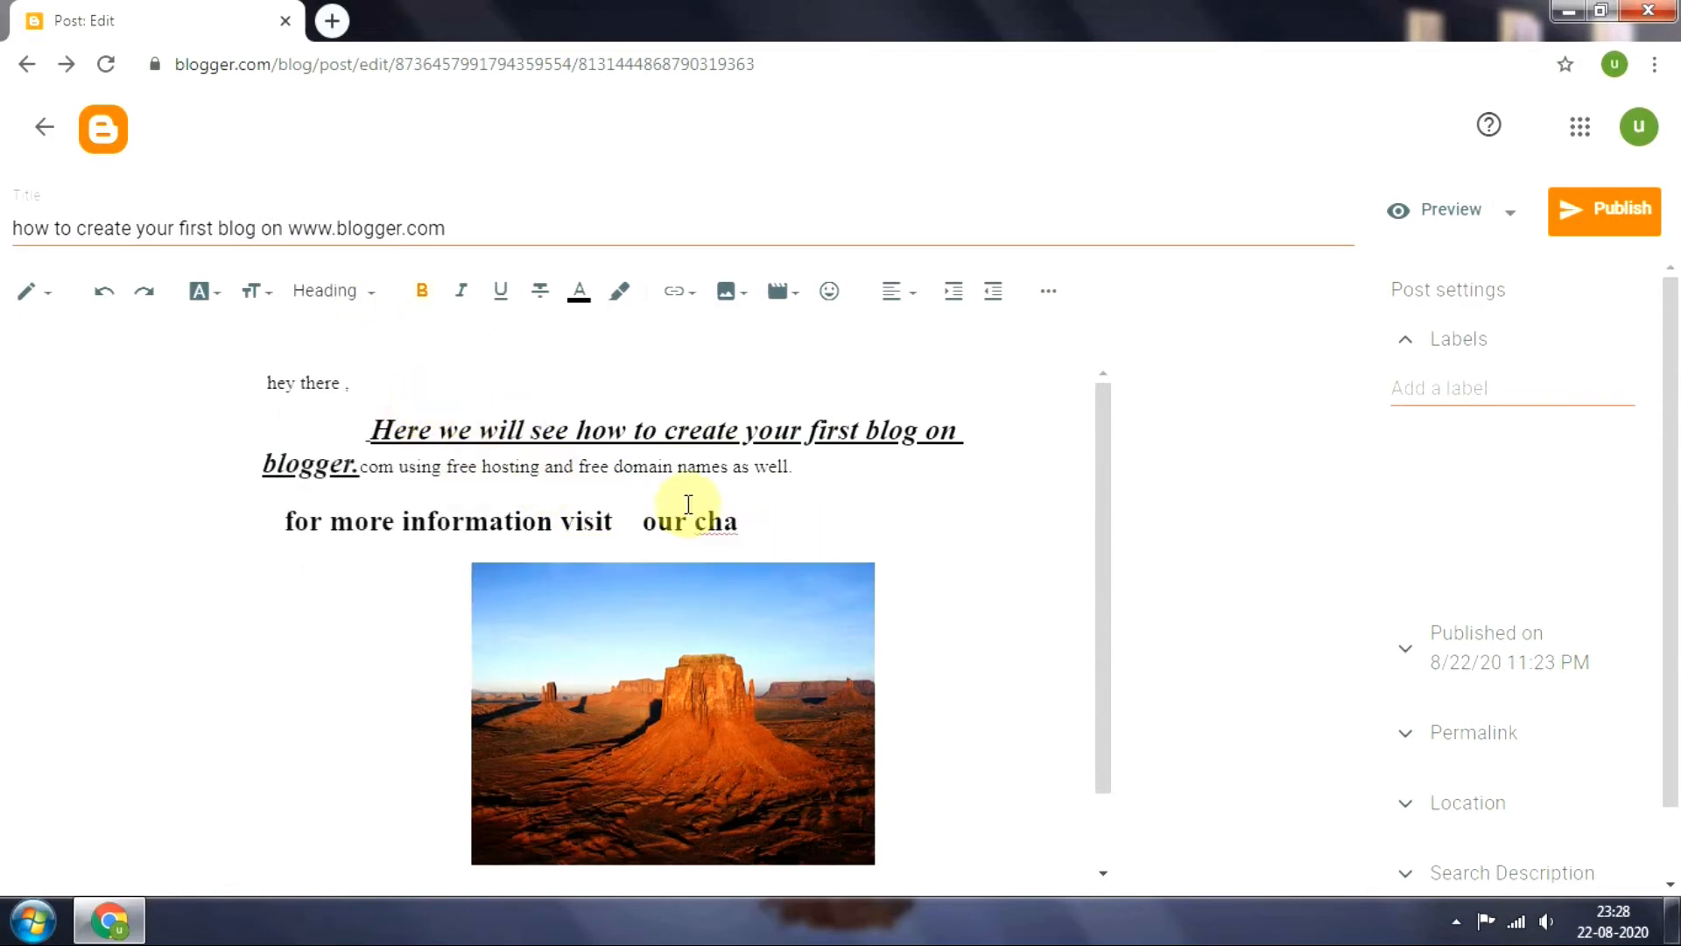
drag(769, 522, 280, 521)
key(BackSpace)
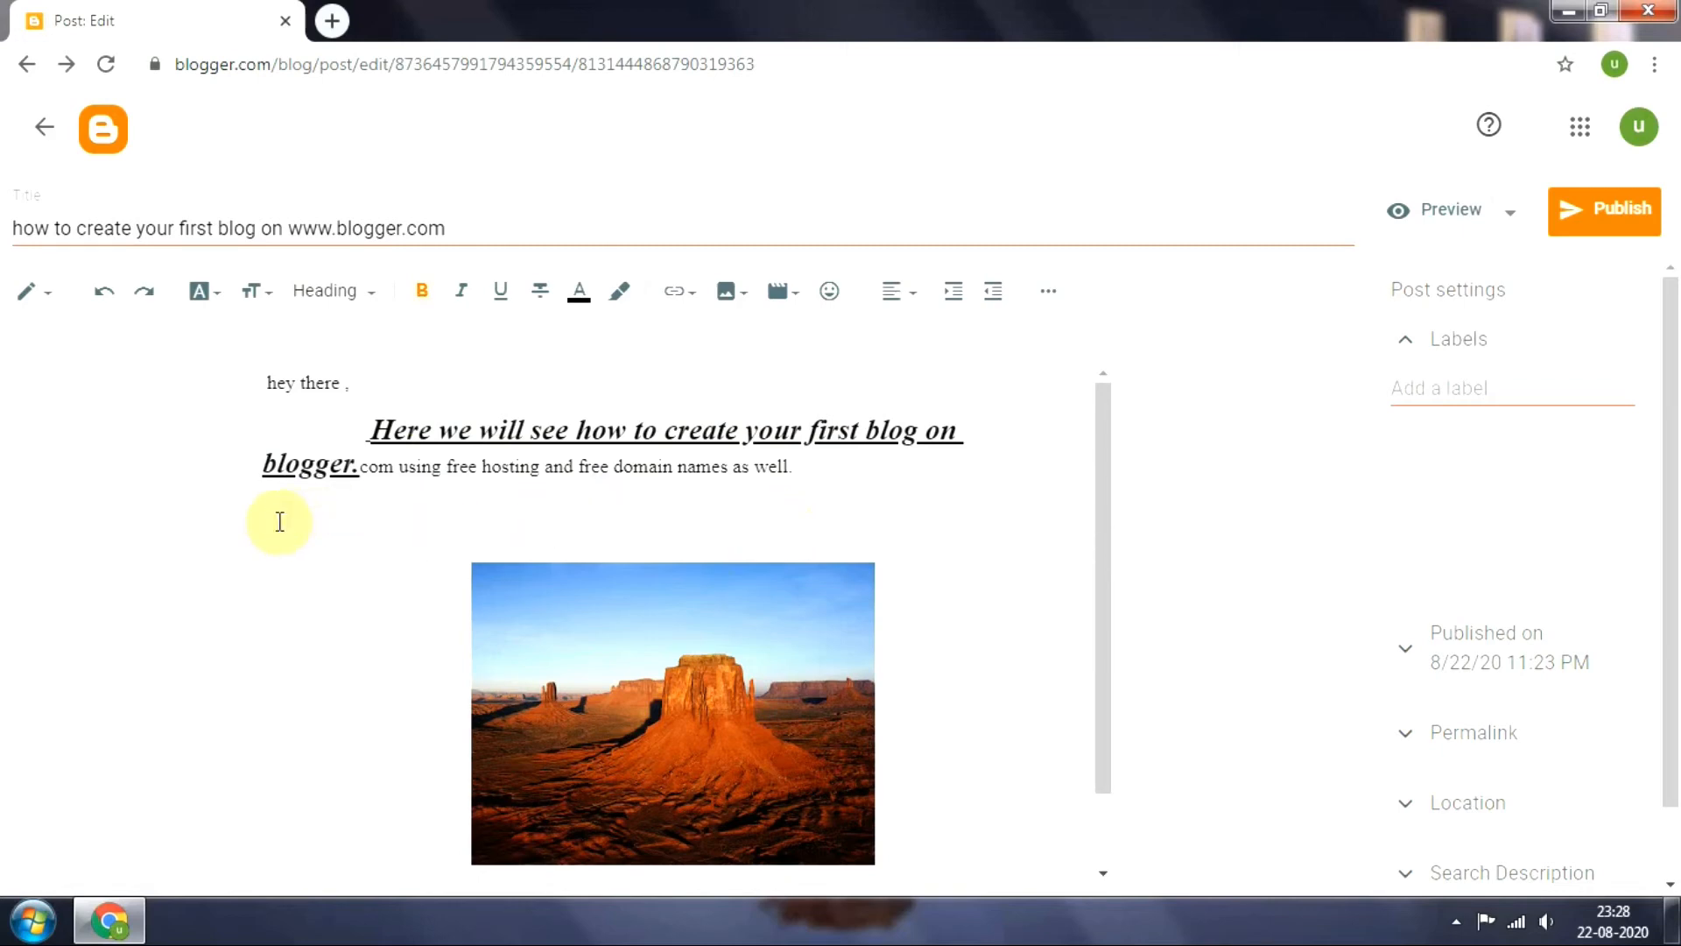
key(BackSpace)
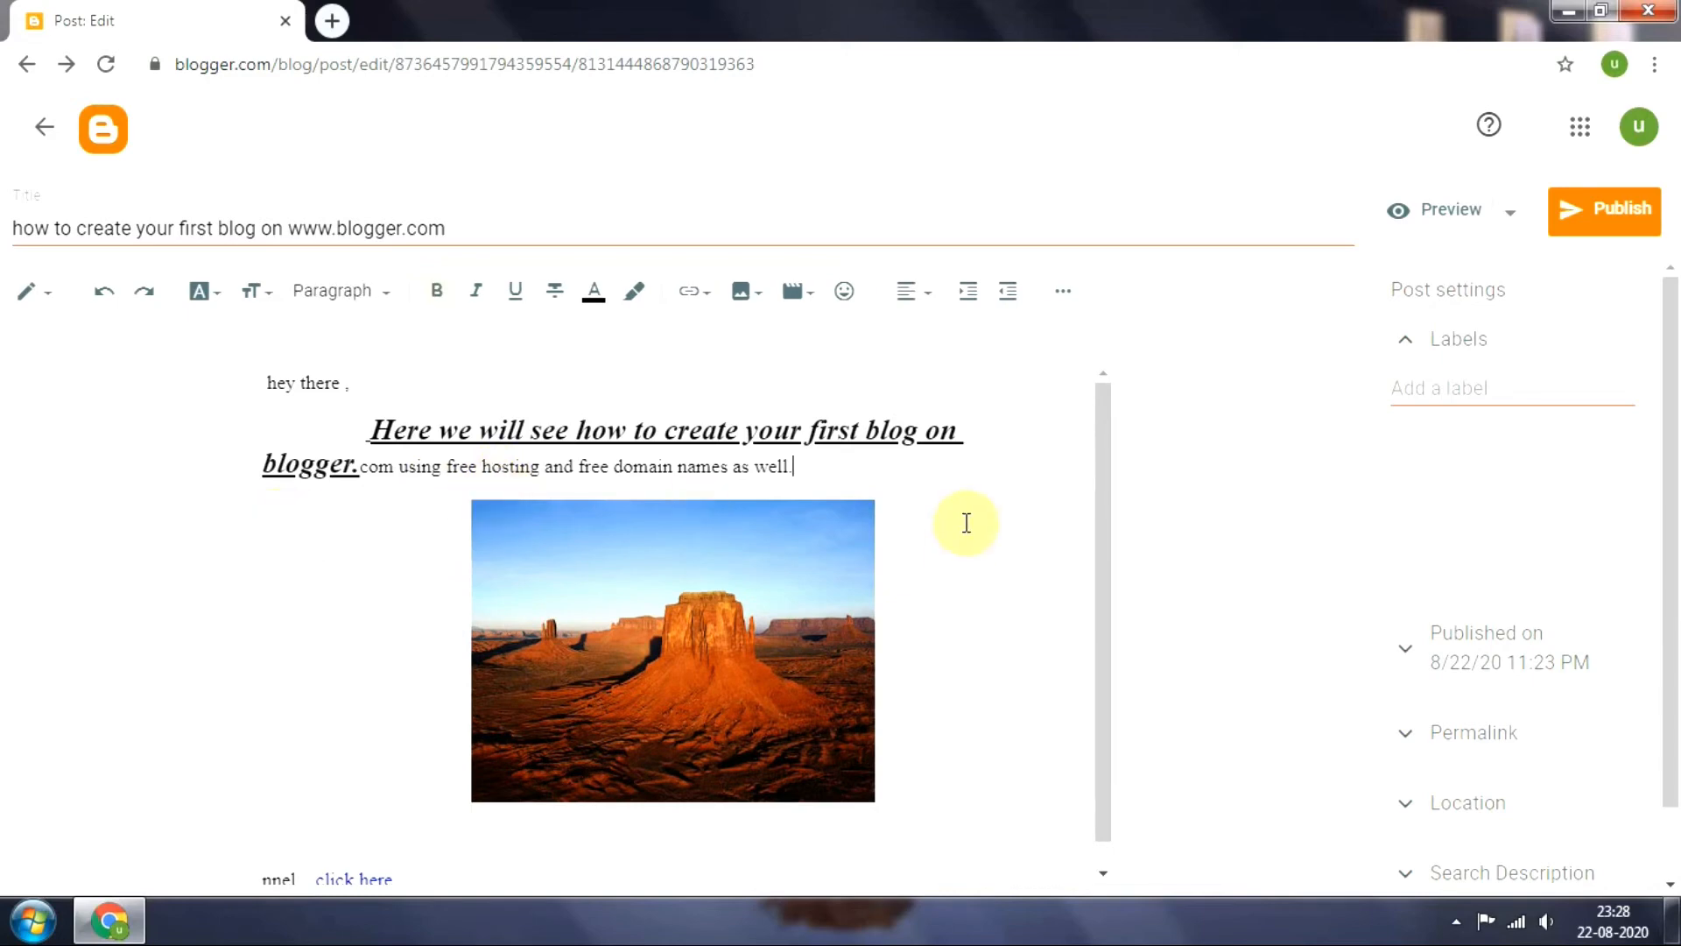
click(1109, 510)
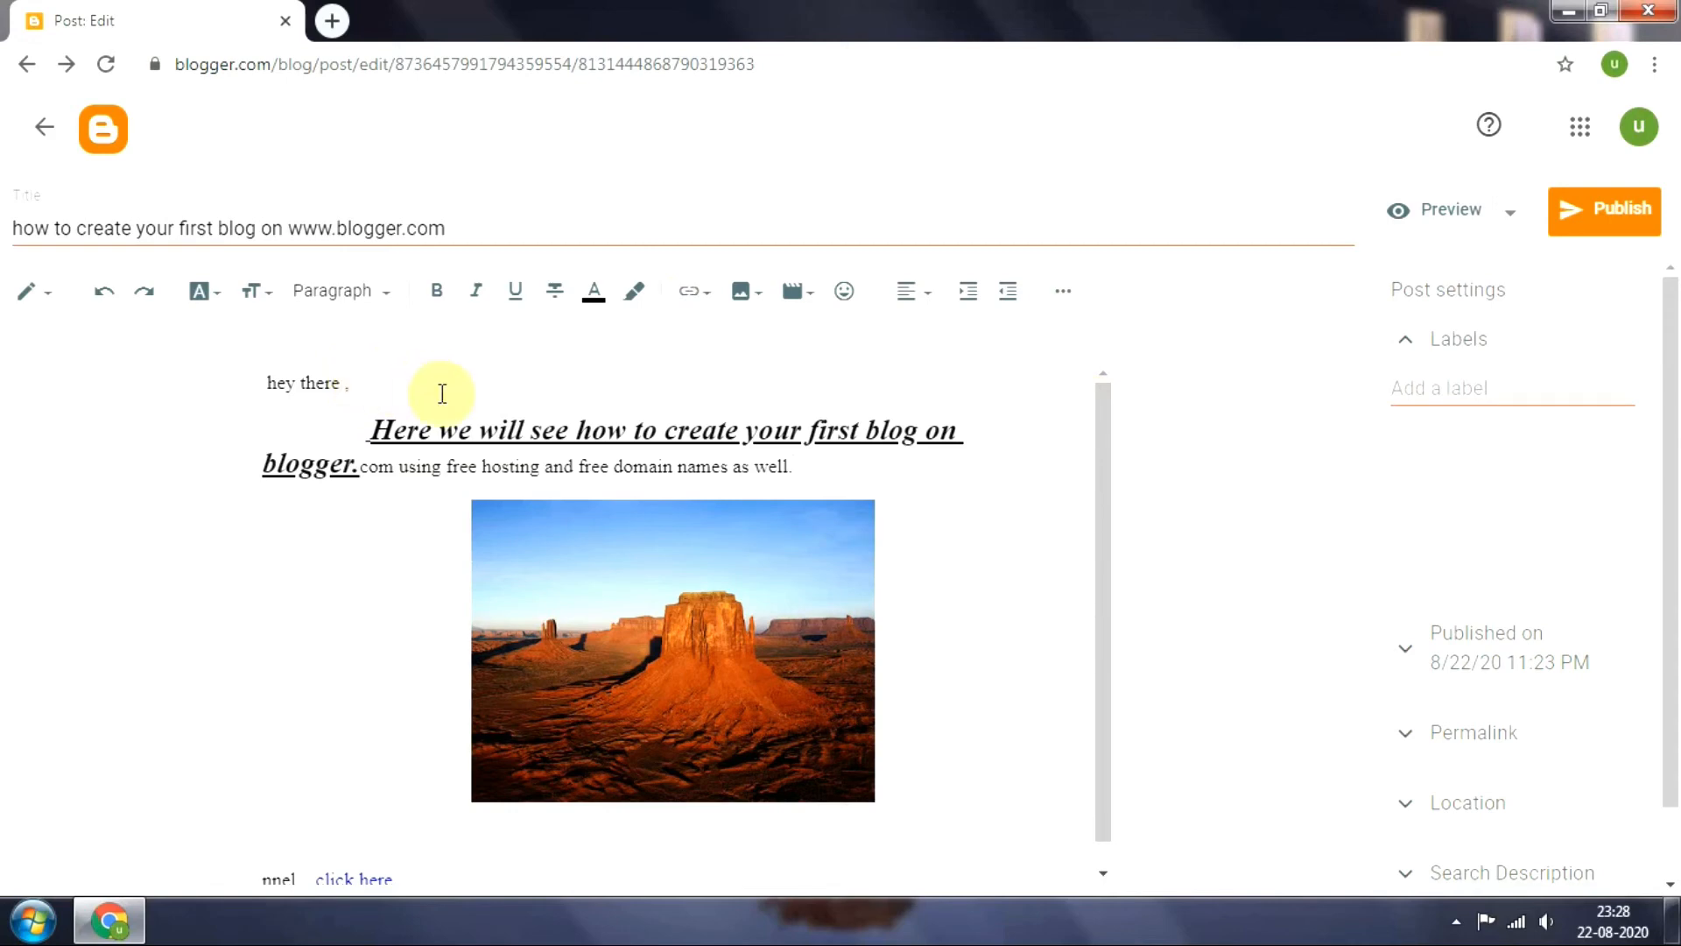
Show the additional formatting tools and look through the list of input languages without choosing one
click(1061, 302)
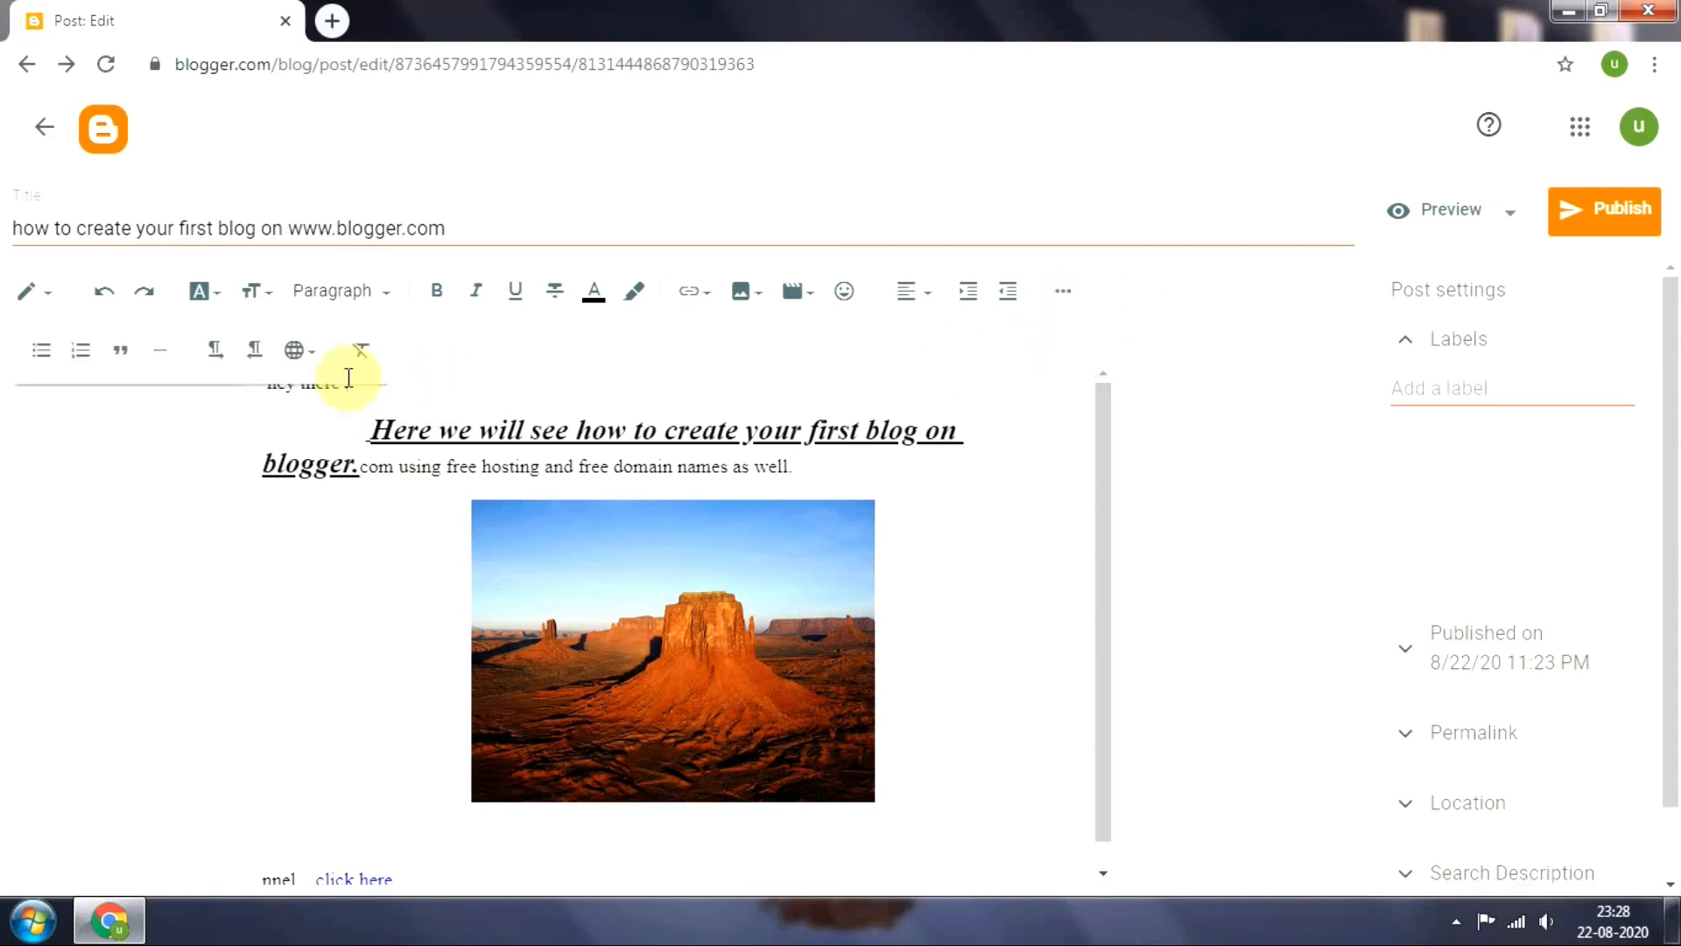
click(309, 349)
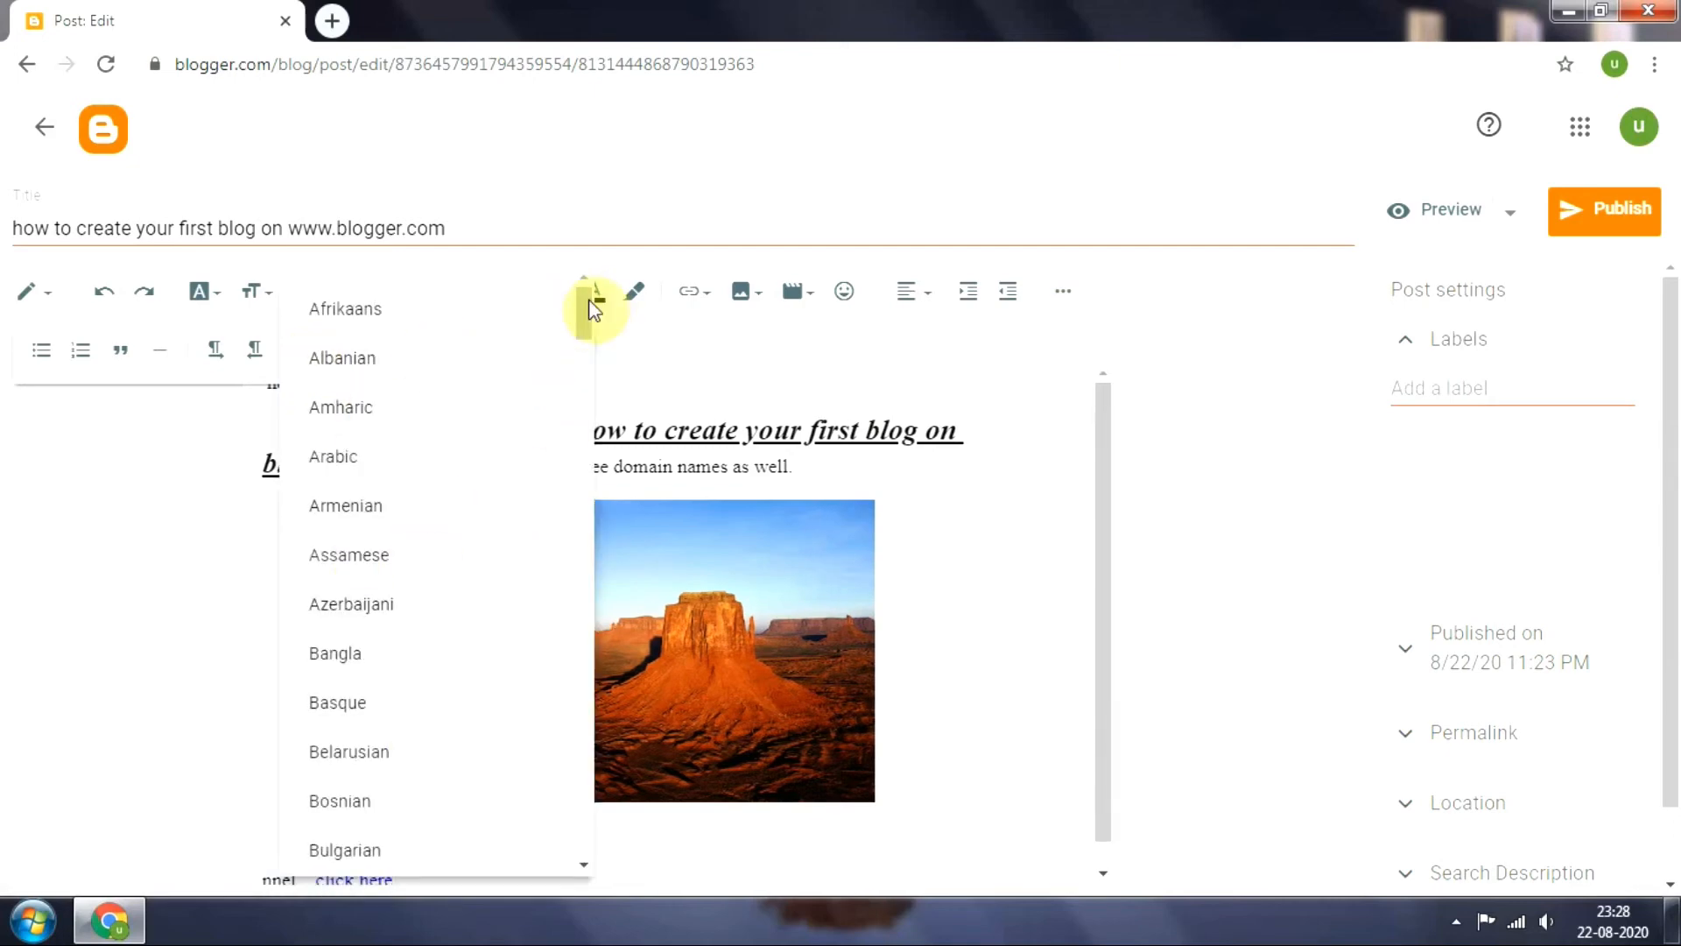
drag(586, 303, 589, 700)
click(1003, 497)
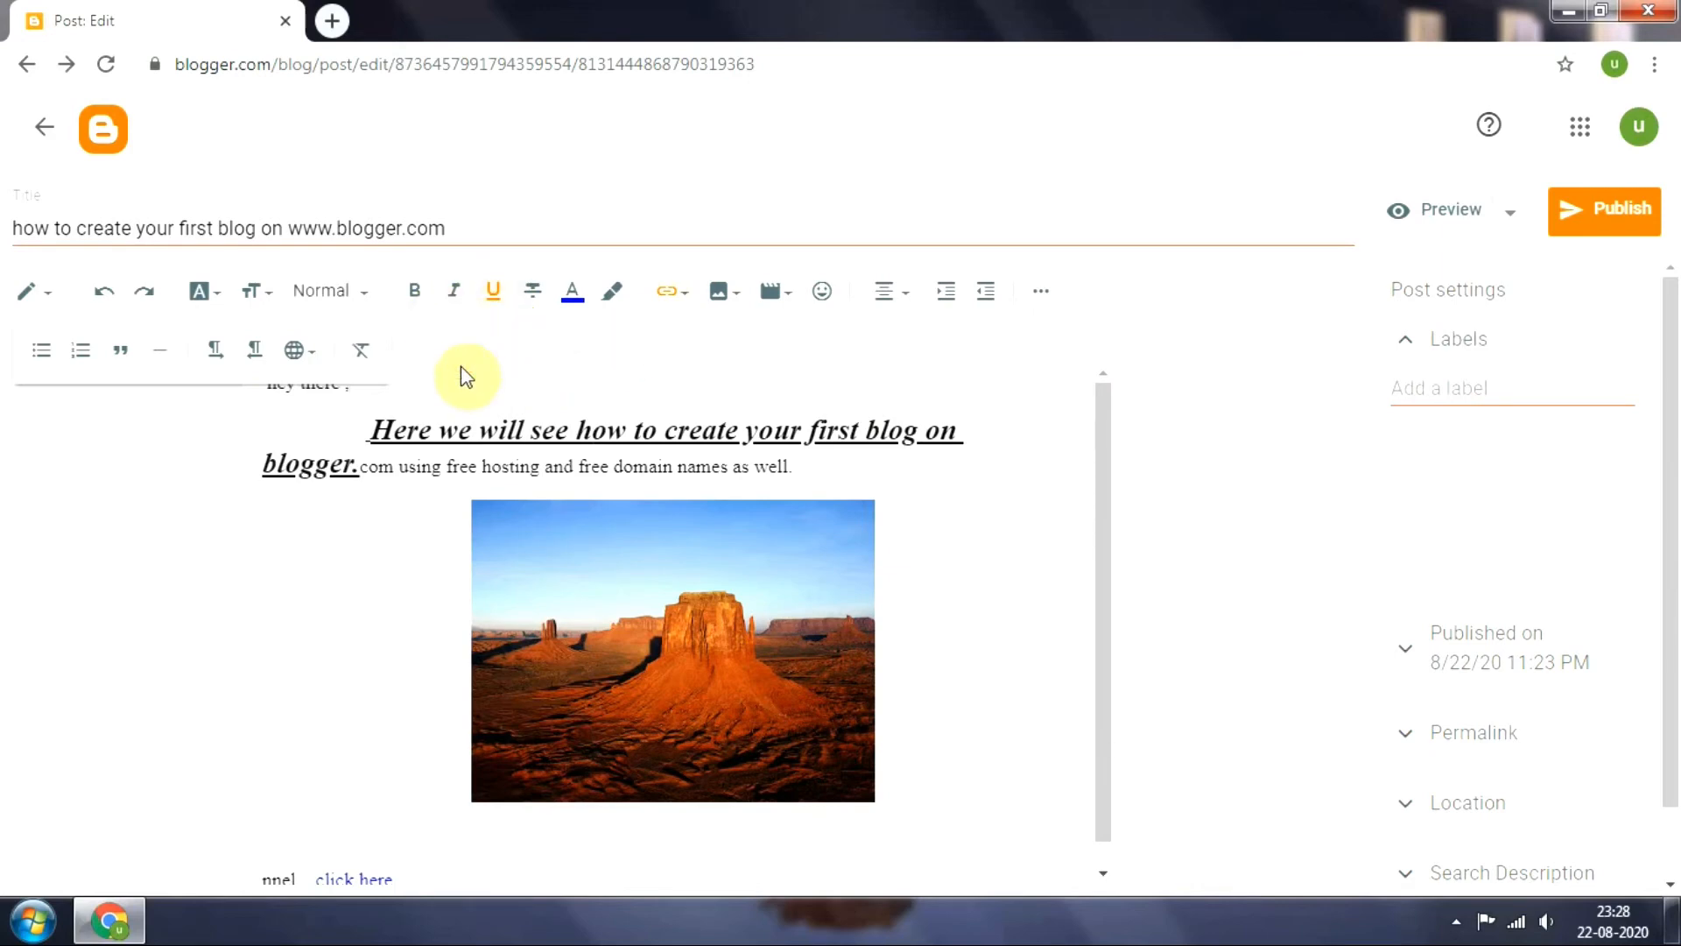
Switch the post to HTML view to inspect its code and return to the blog dashboard
click(43, 293)
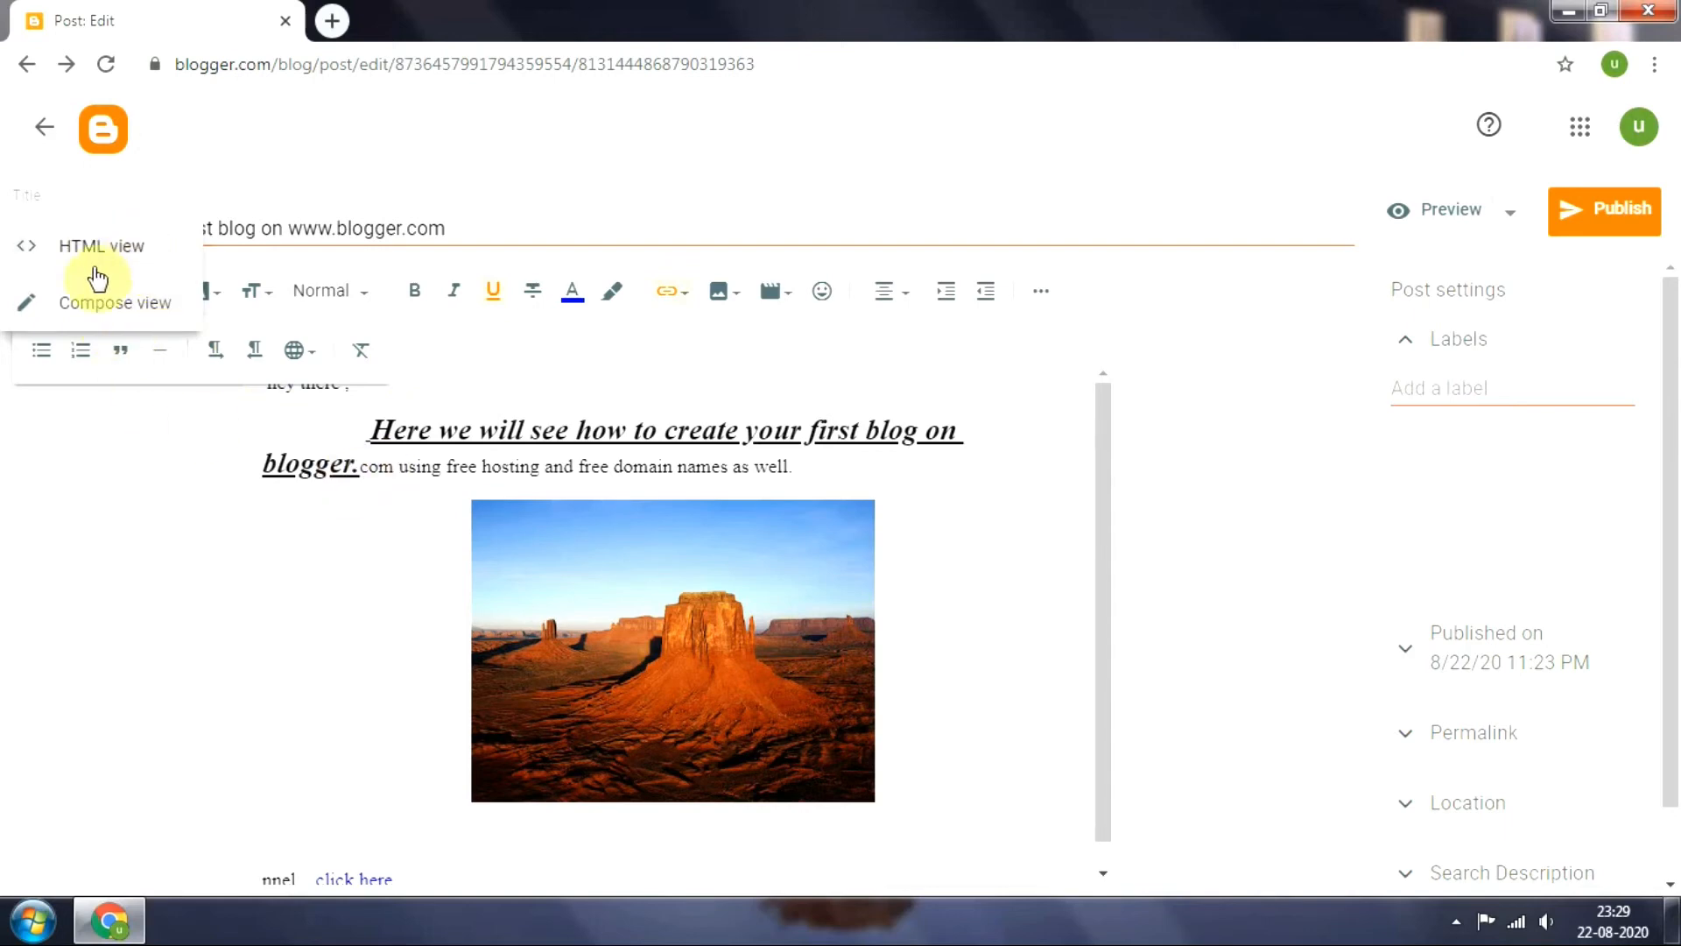
click(118, 253)
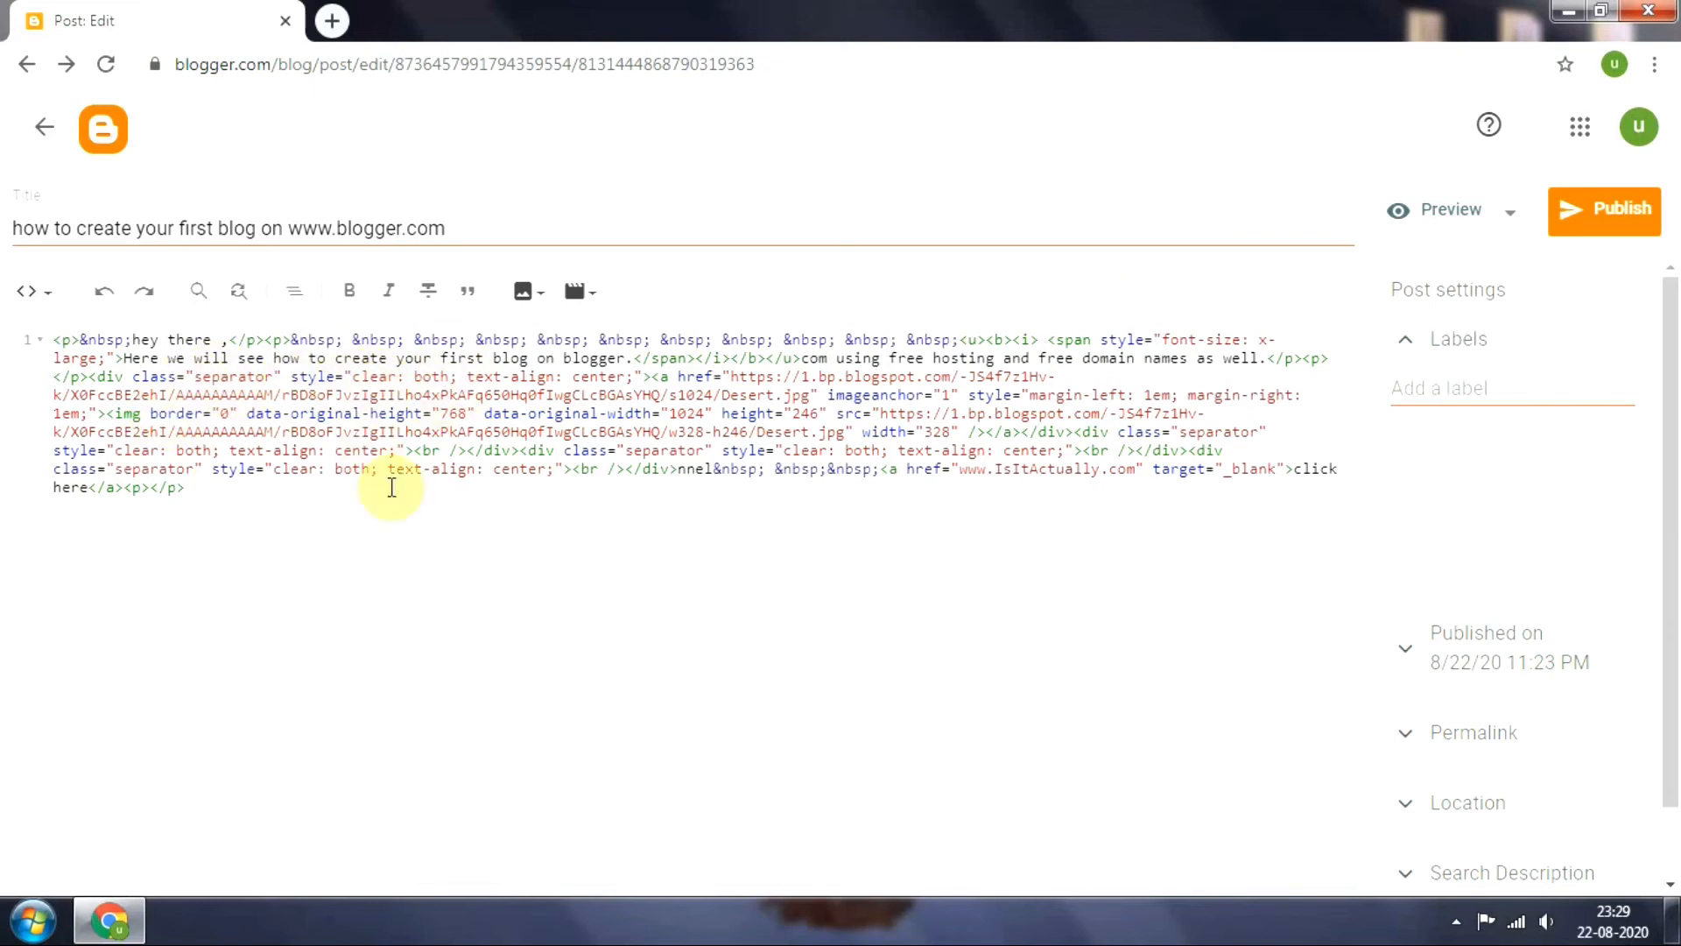
click(44, 128)
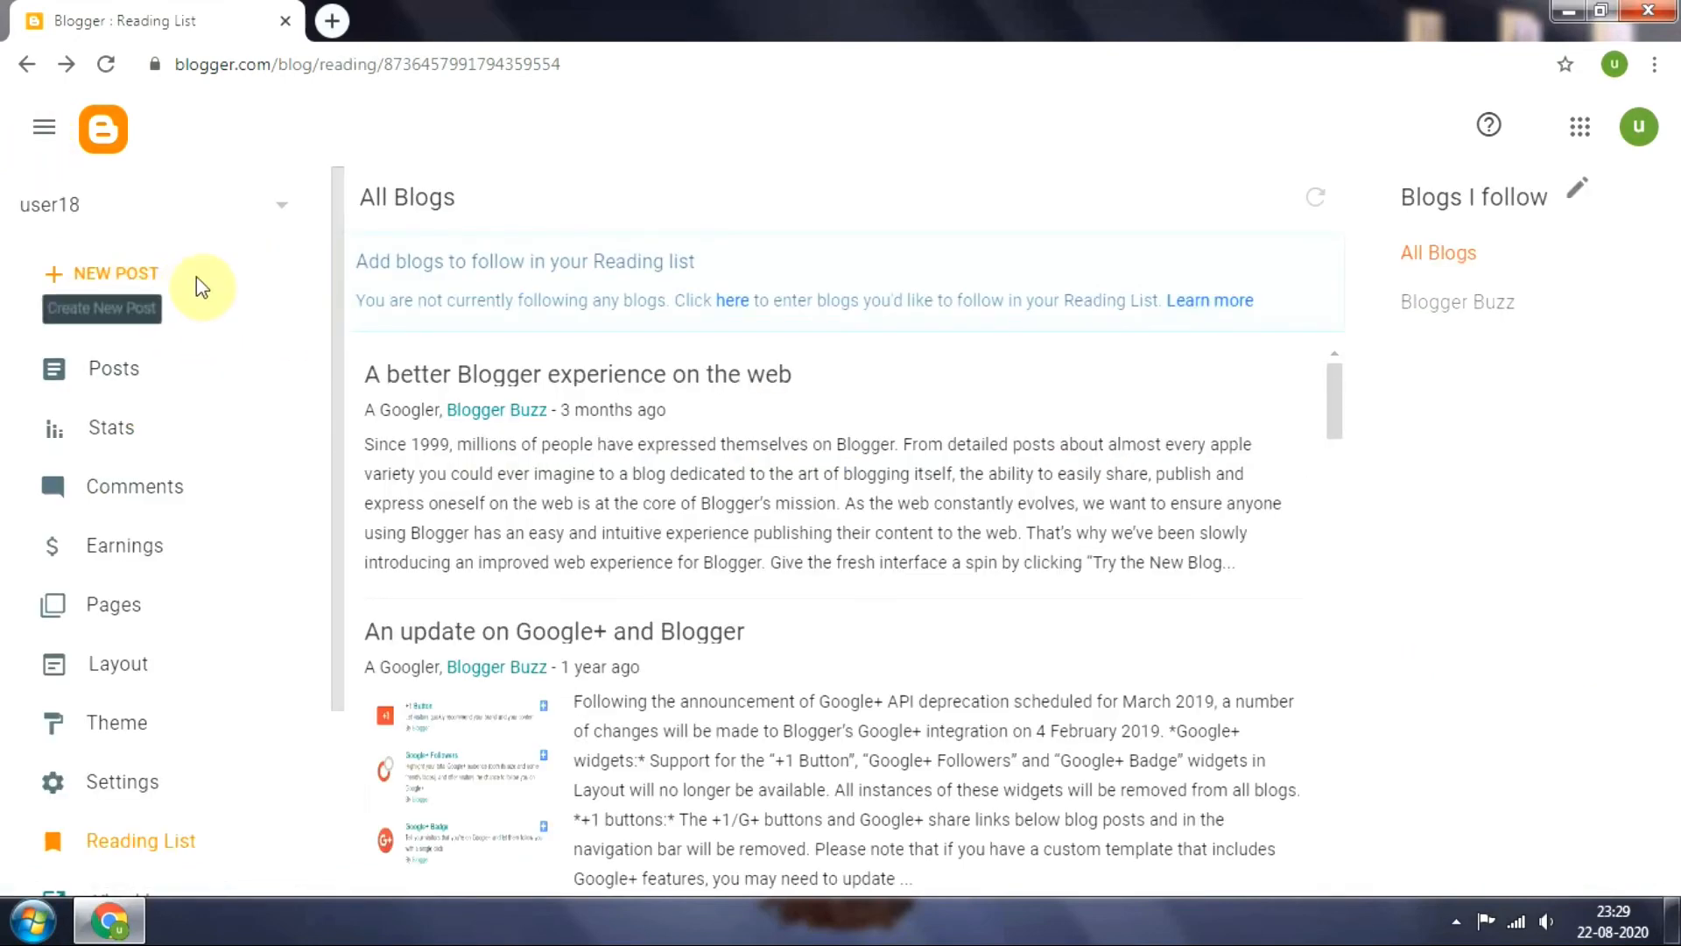
Create a new post and give it the title "my first post"
click(105, 282)
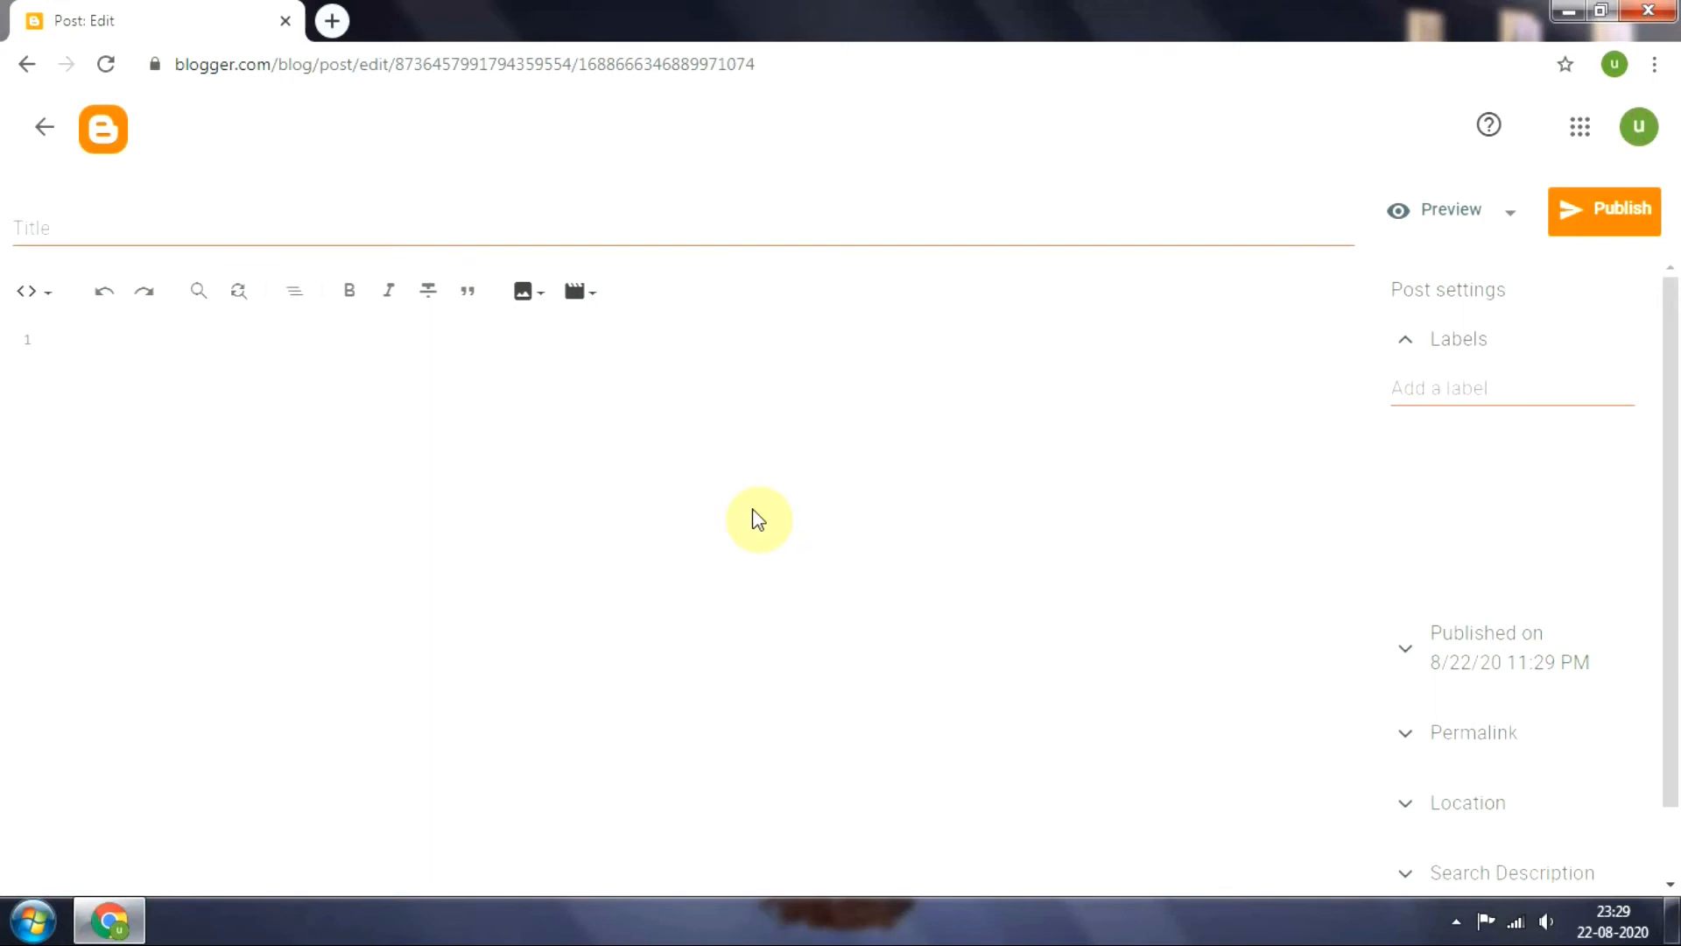
click(338, 216)
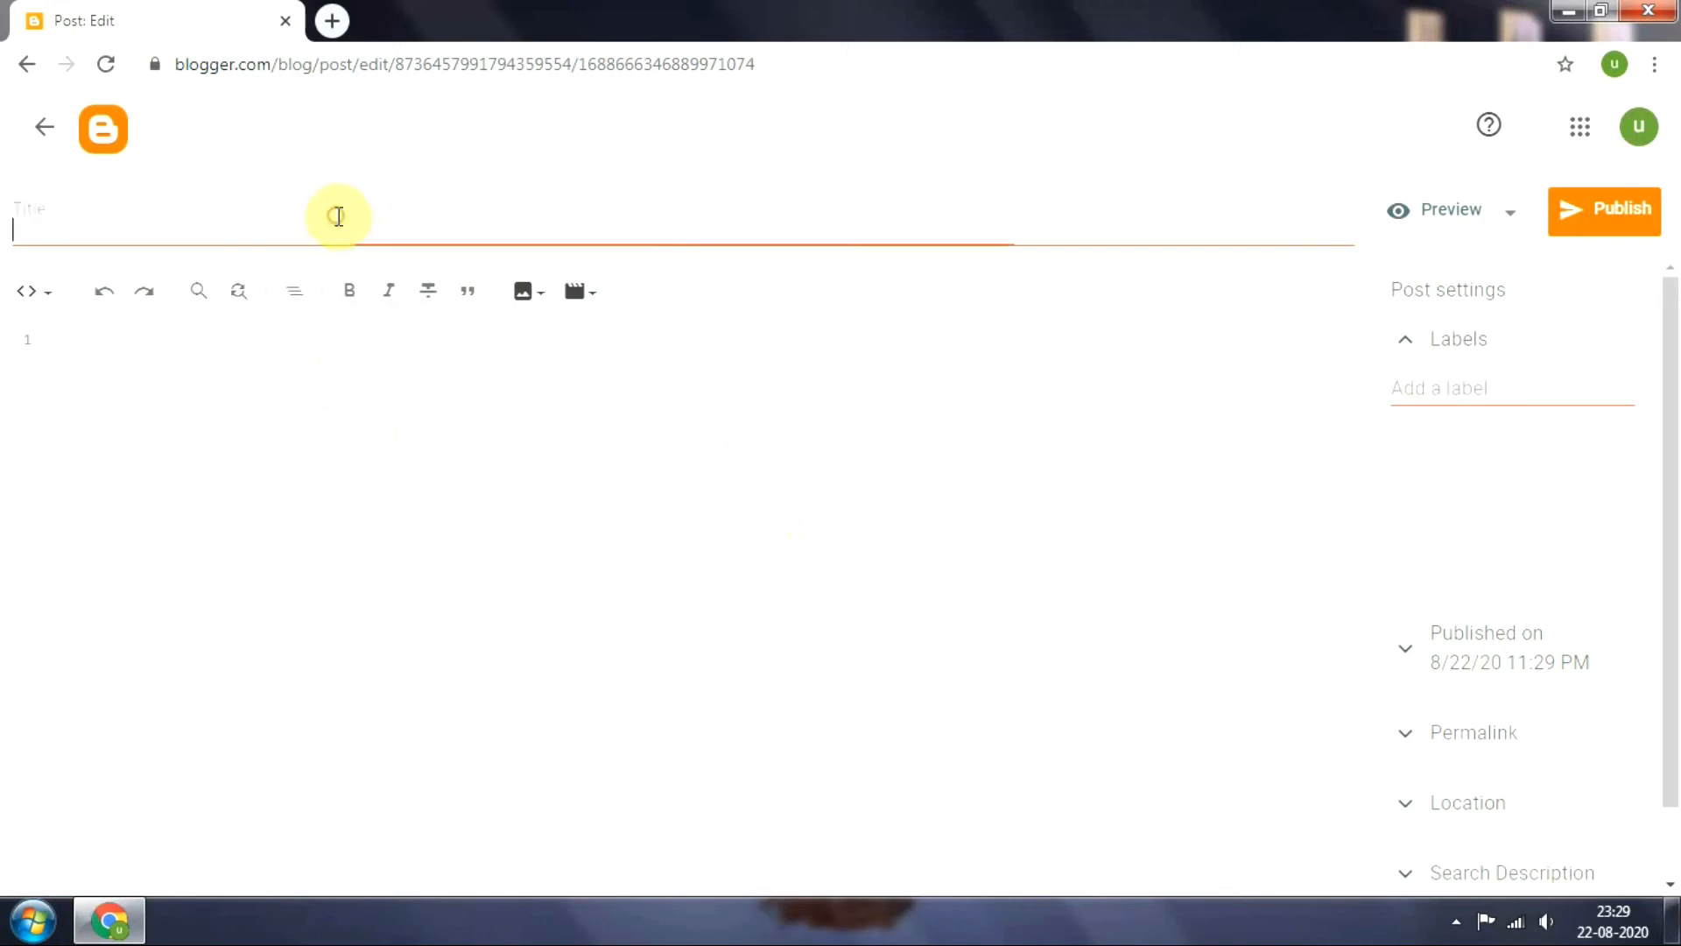
text(my fi)
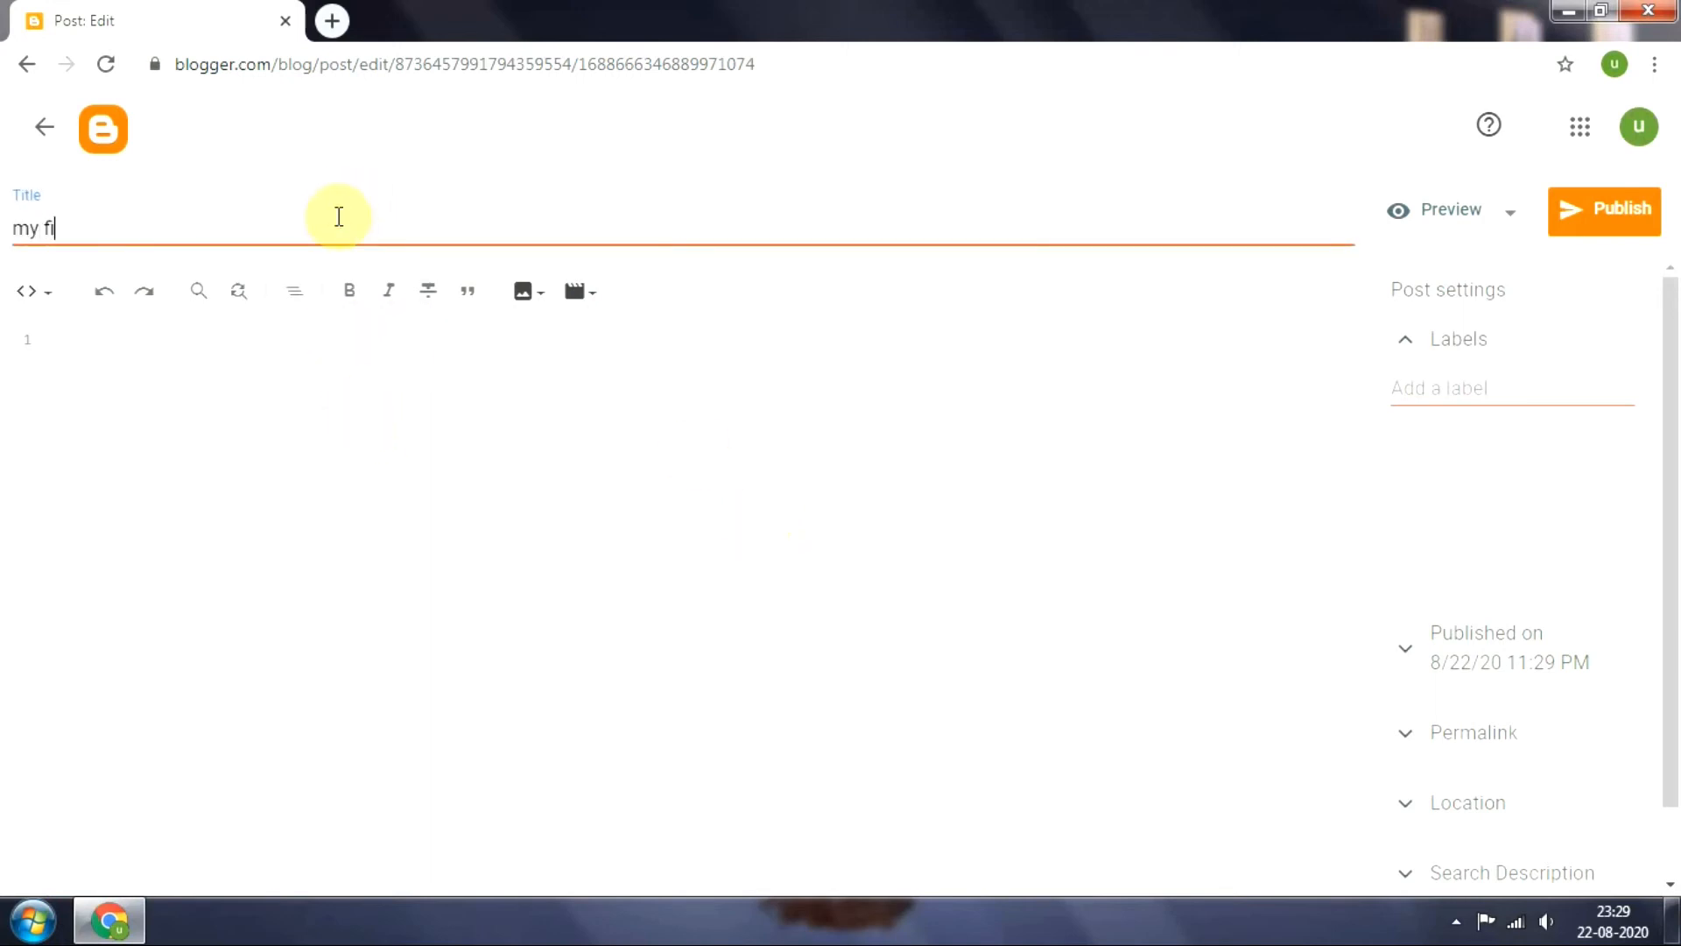
text(rst post)
Write "this is my first post on blogger.com" in the post body, followed by two line breaks
click(312, 391)
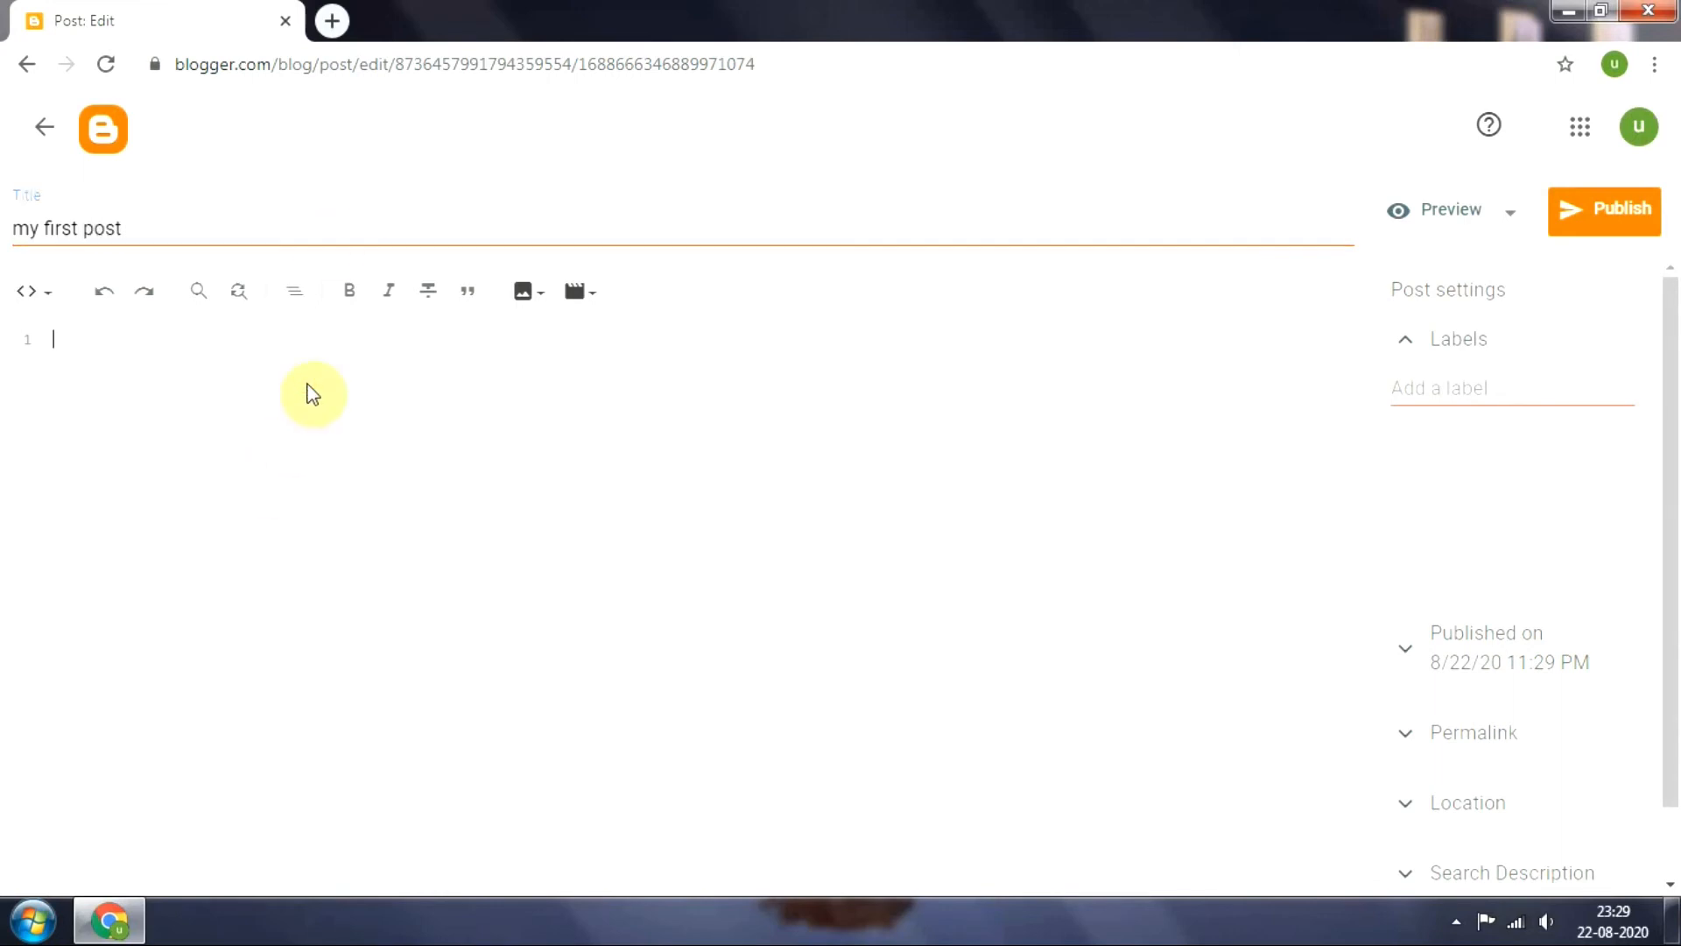
text(this is my first post on blo)
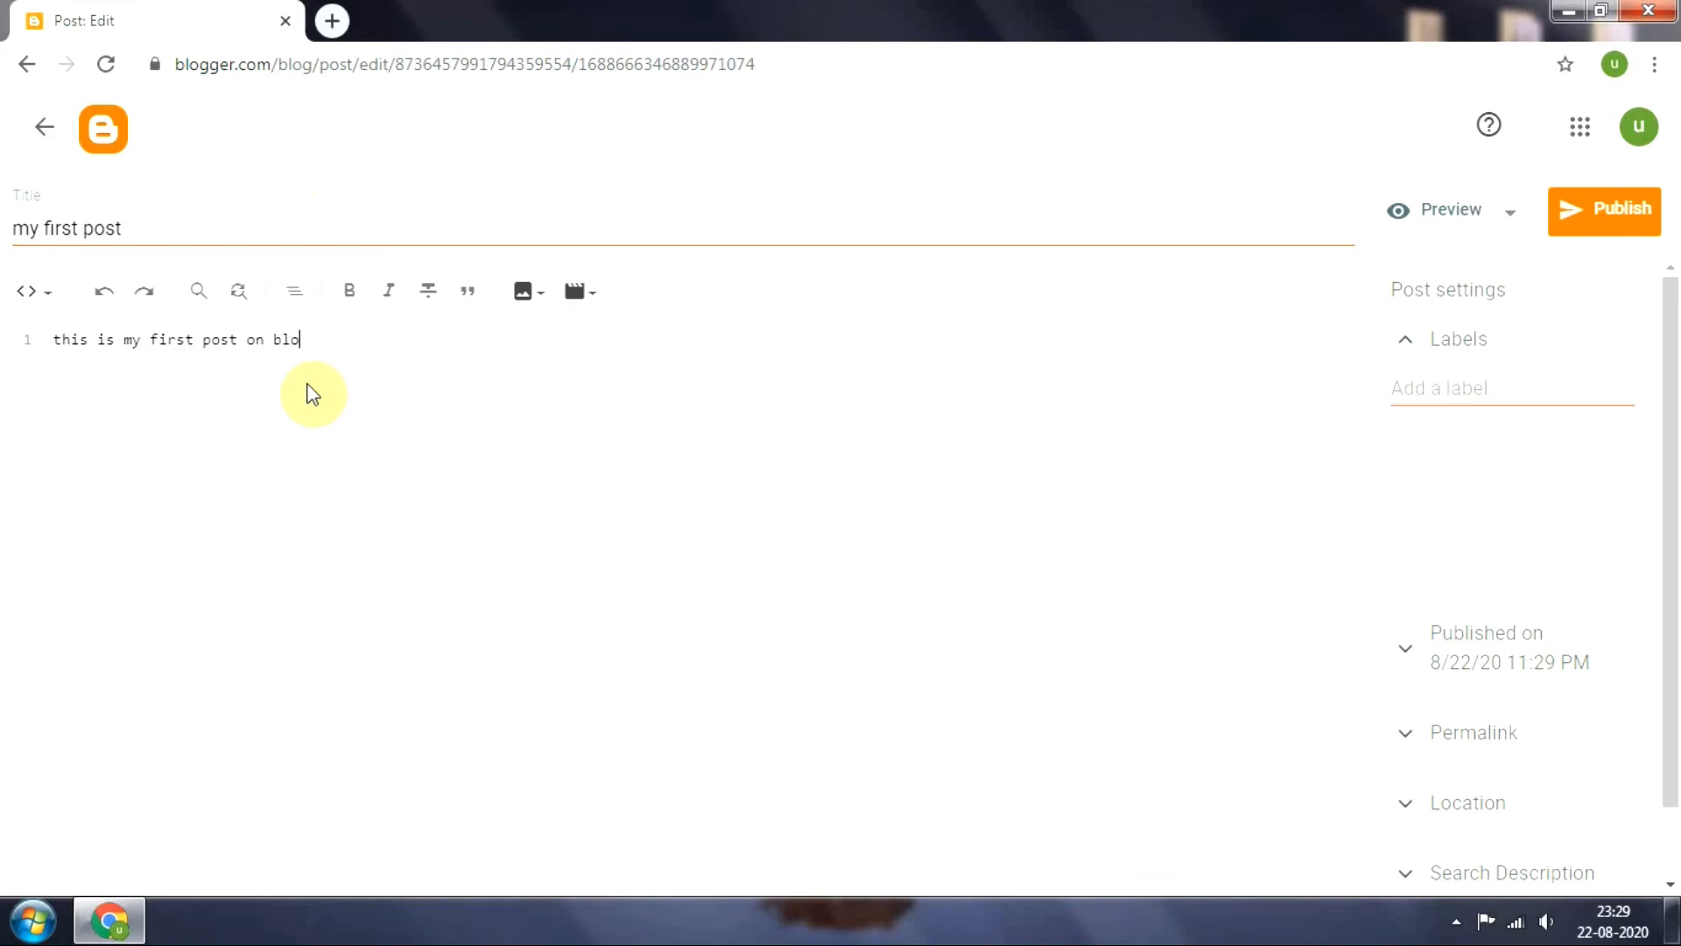
text(gger.com)
key(Return)
key(Return)
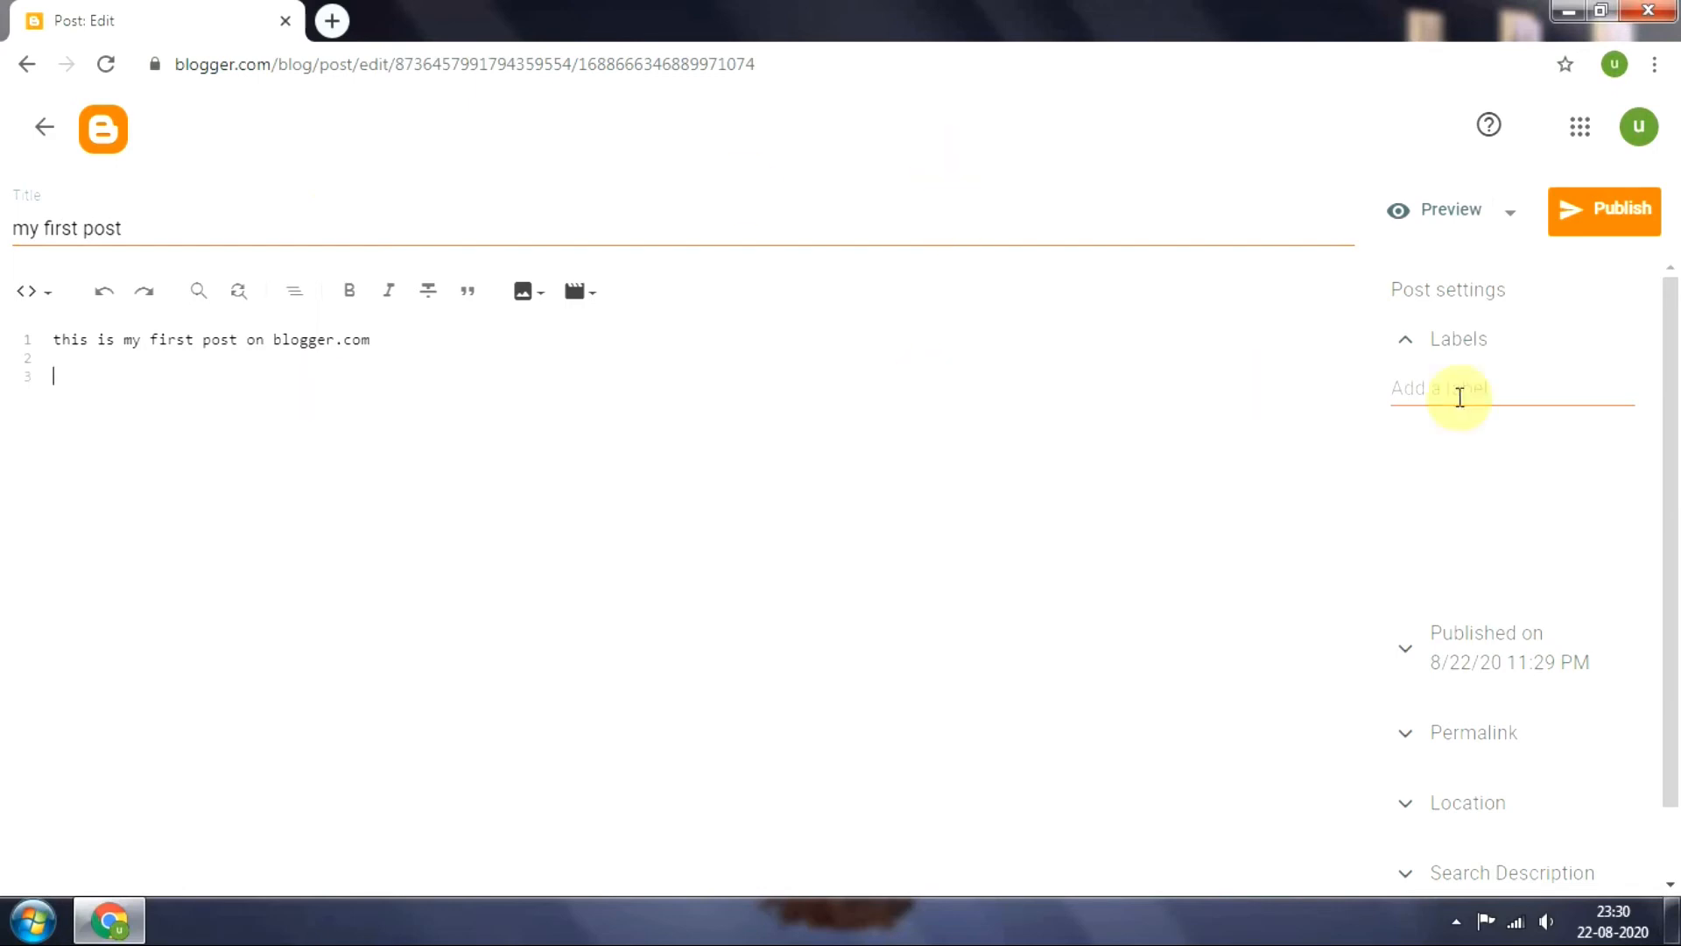
Create the new label "blogger" in the post settings and assign it to the post
click(1411, 343)
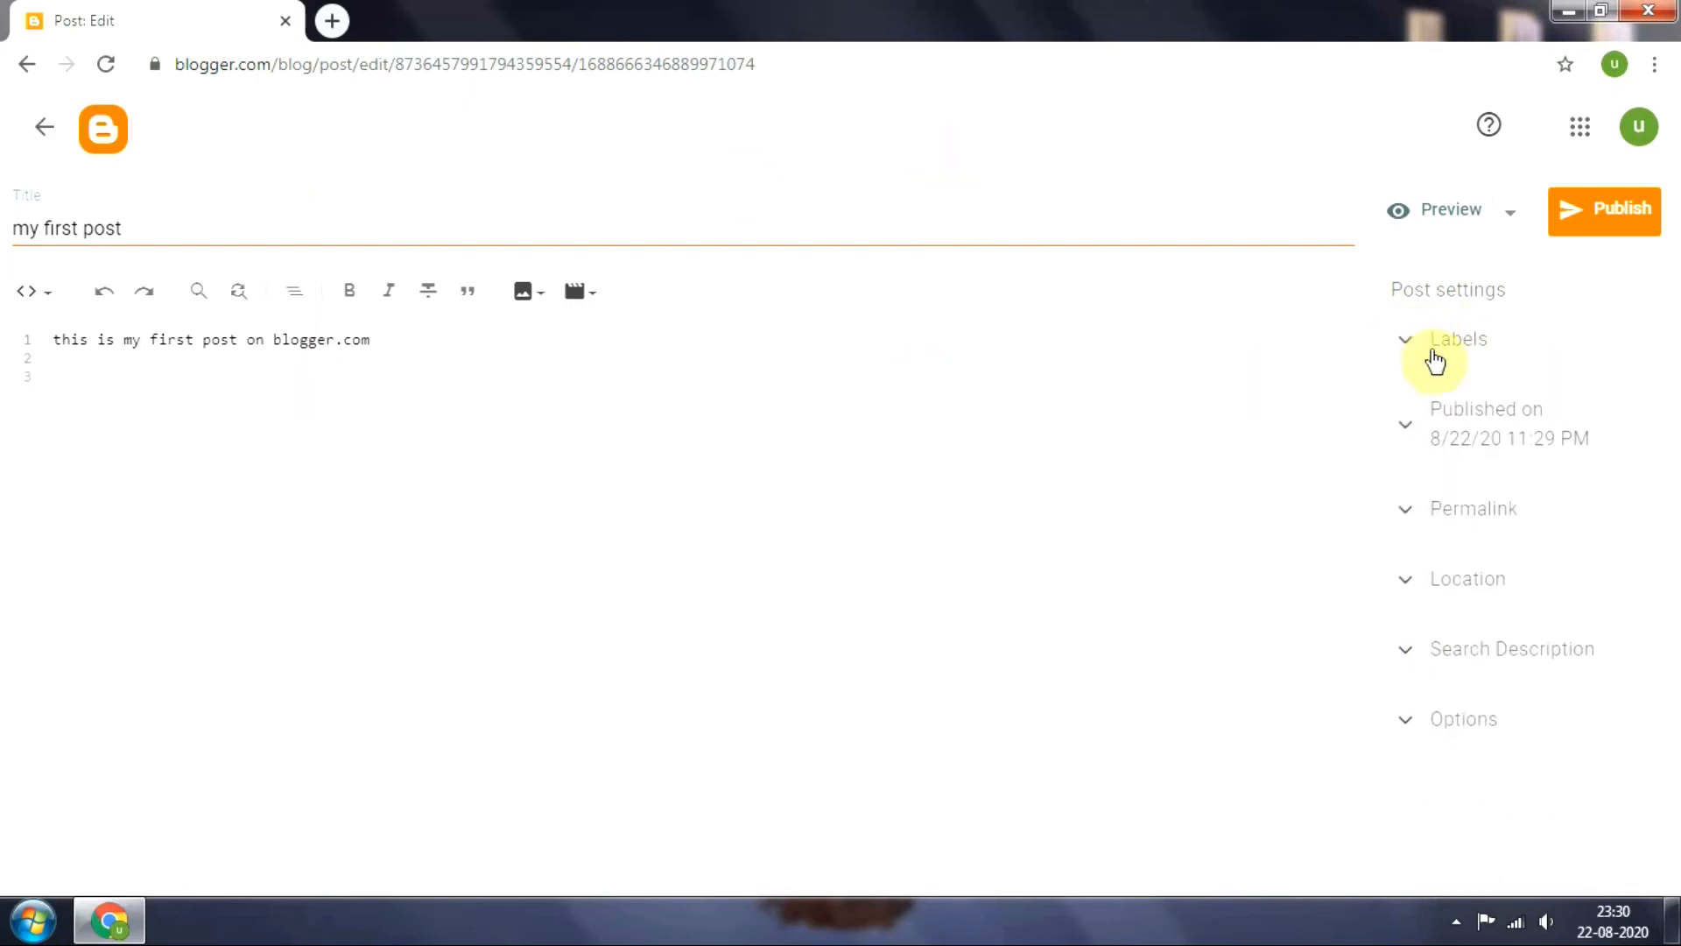
click(1407, 339)
click(1432, 372)
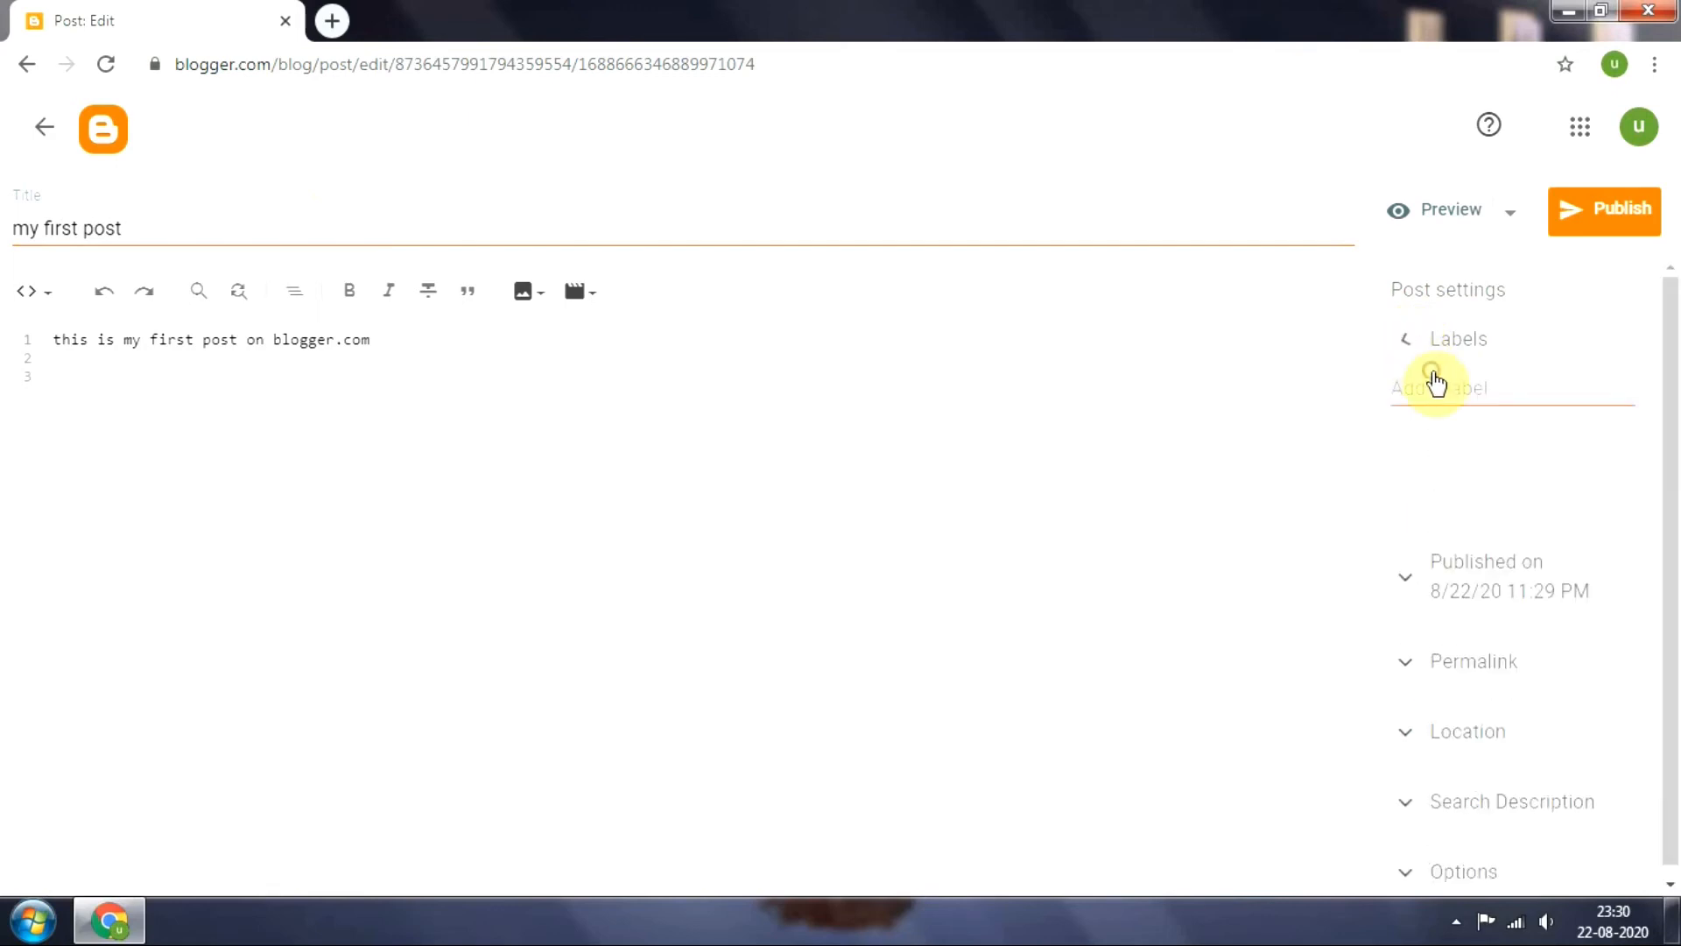
click(1406, 347)
click(1429, 395)
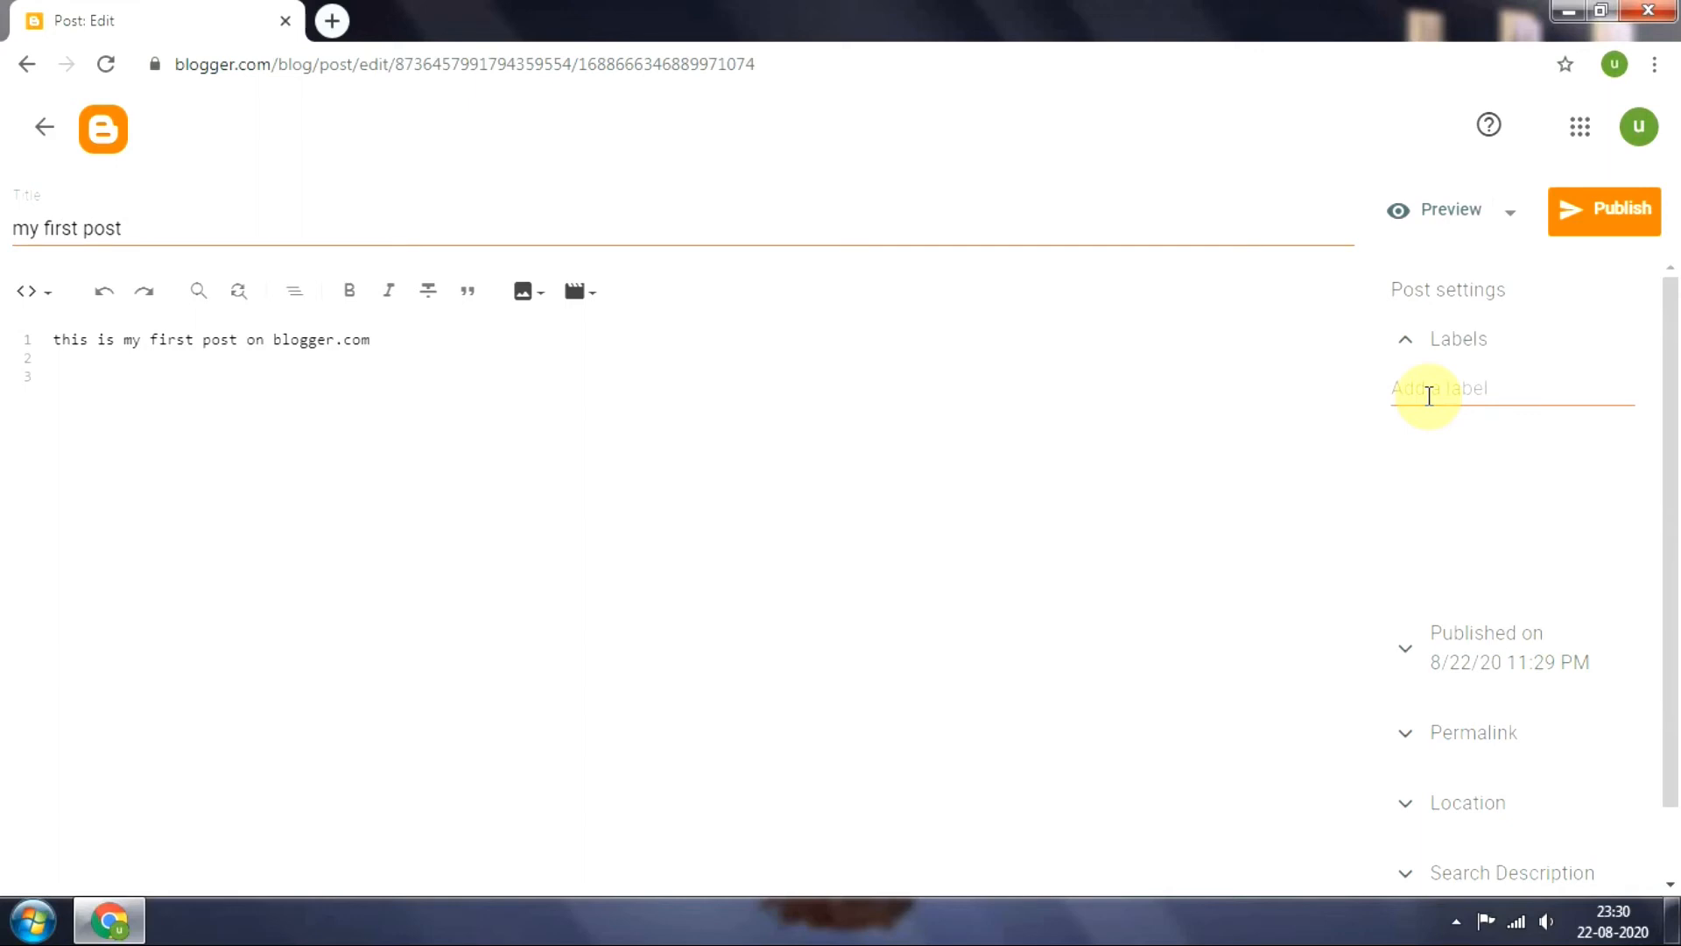
click(1432, 390)
text(blogger)
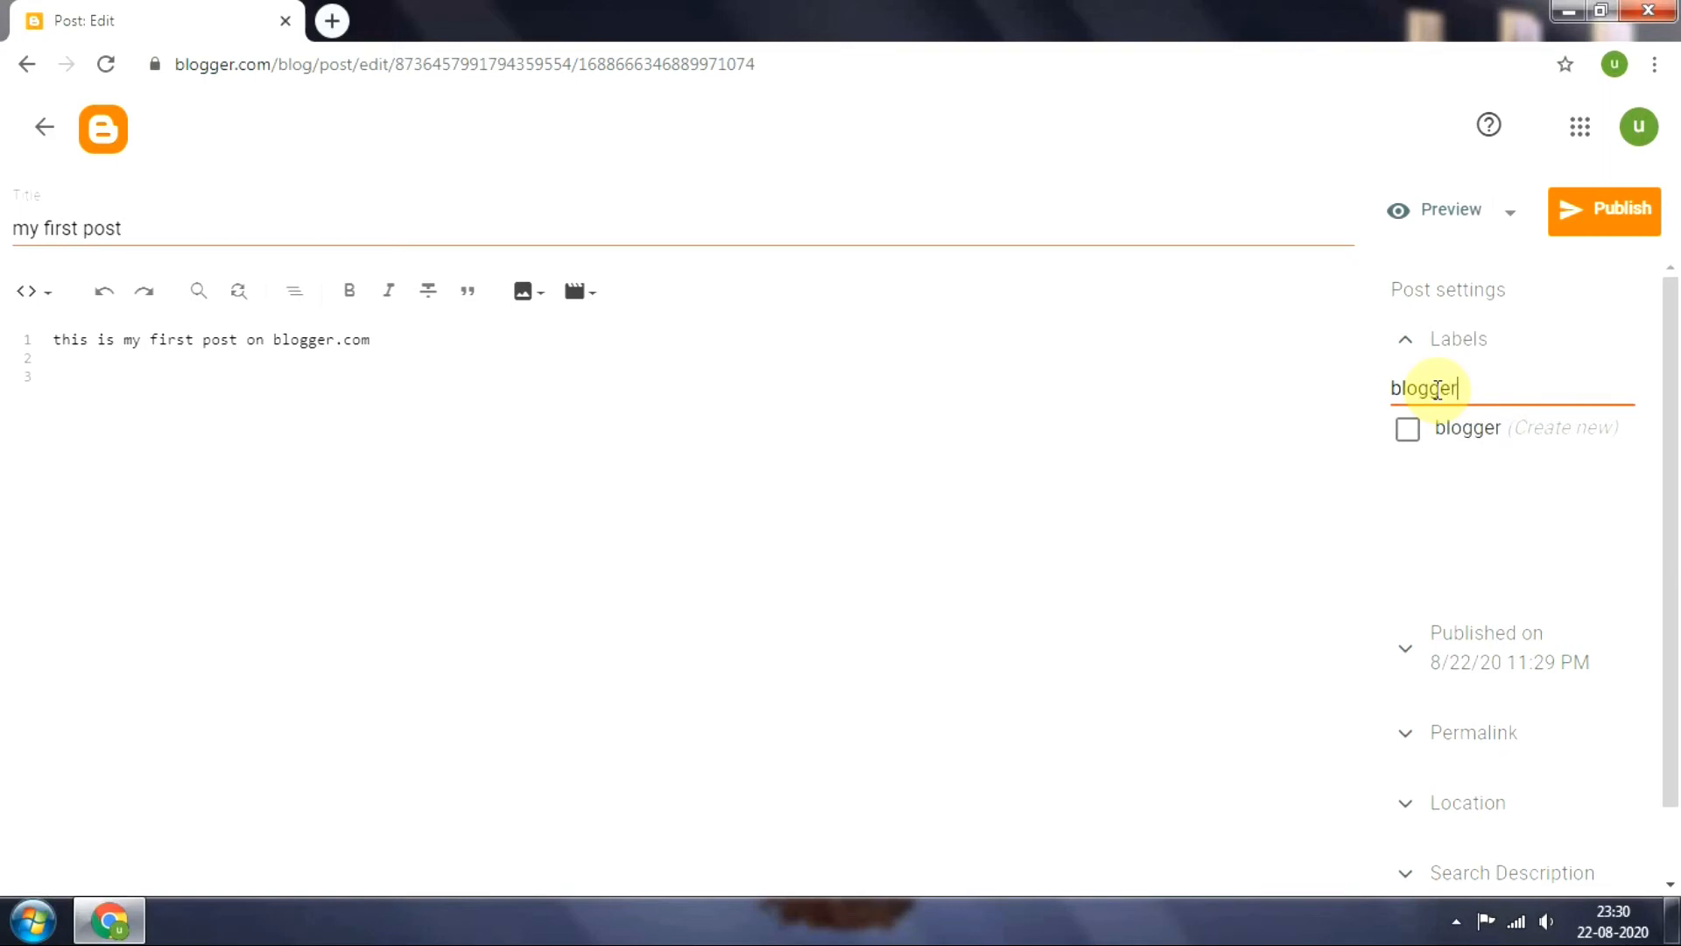
click(1407, 429)
Create the additional label "how to make blog" in the post settings and assign it to the post
click(1472, 392)
key(BackSpace)
key(BackSpace)
key(BackSpace)
key(BackSpace)
key(BackSpace)
key(BackSpace)
key(BackSpace)
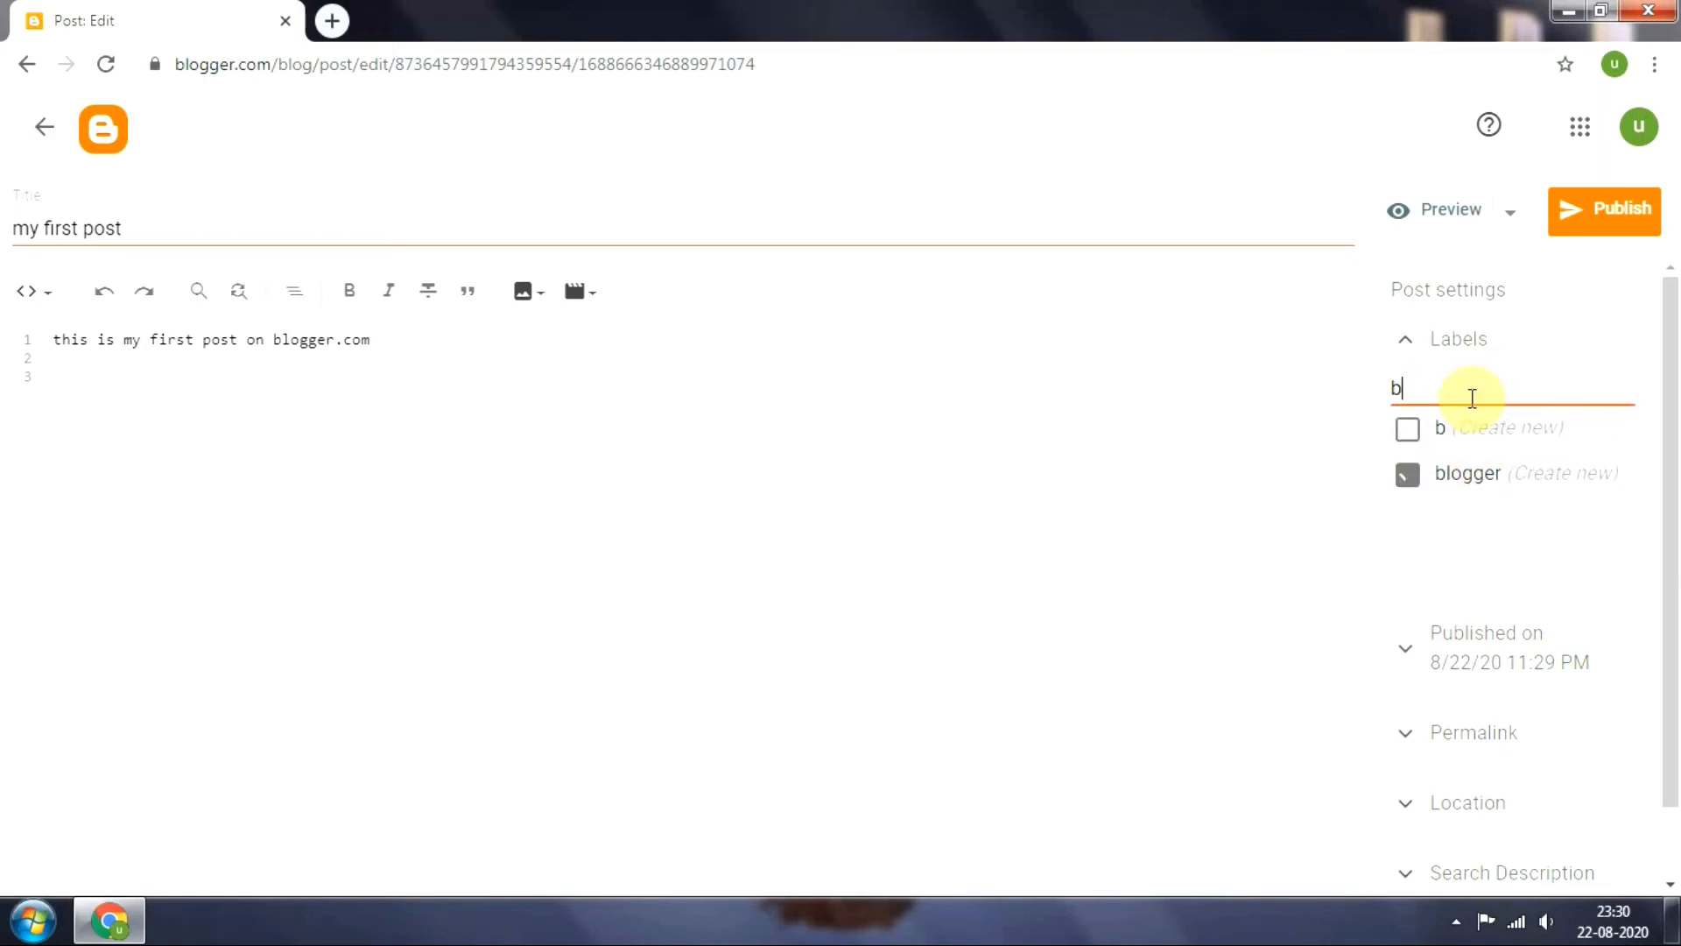
text(how ti)
key(BackSpace)
text(o m)
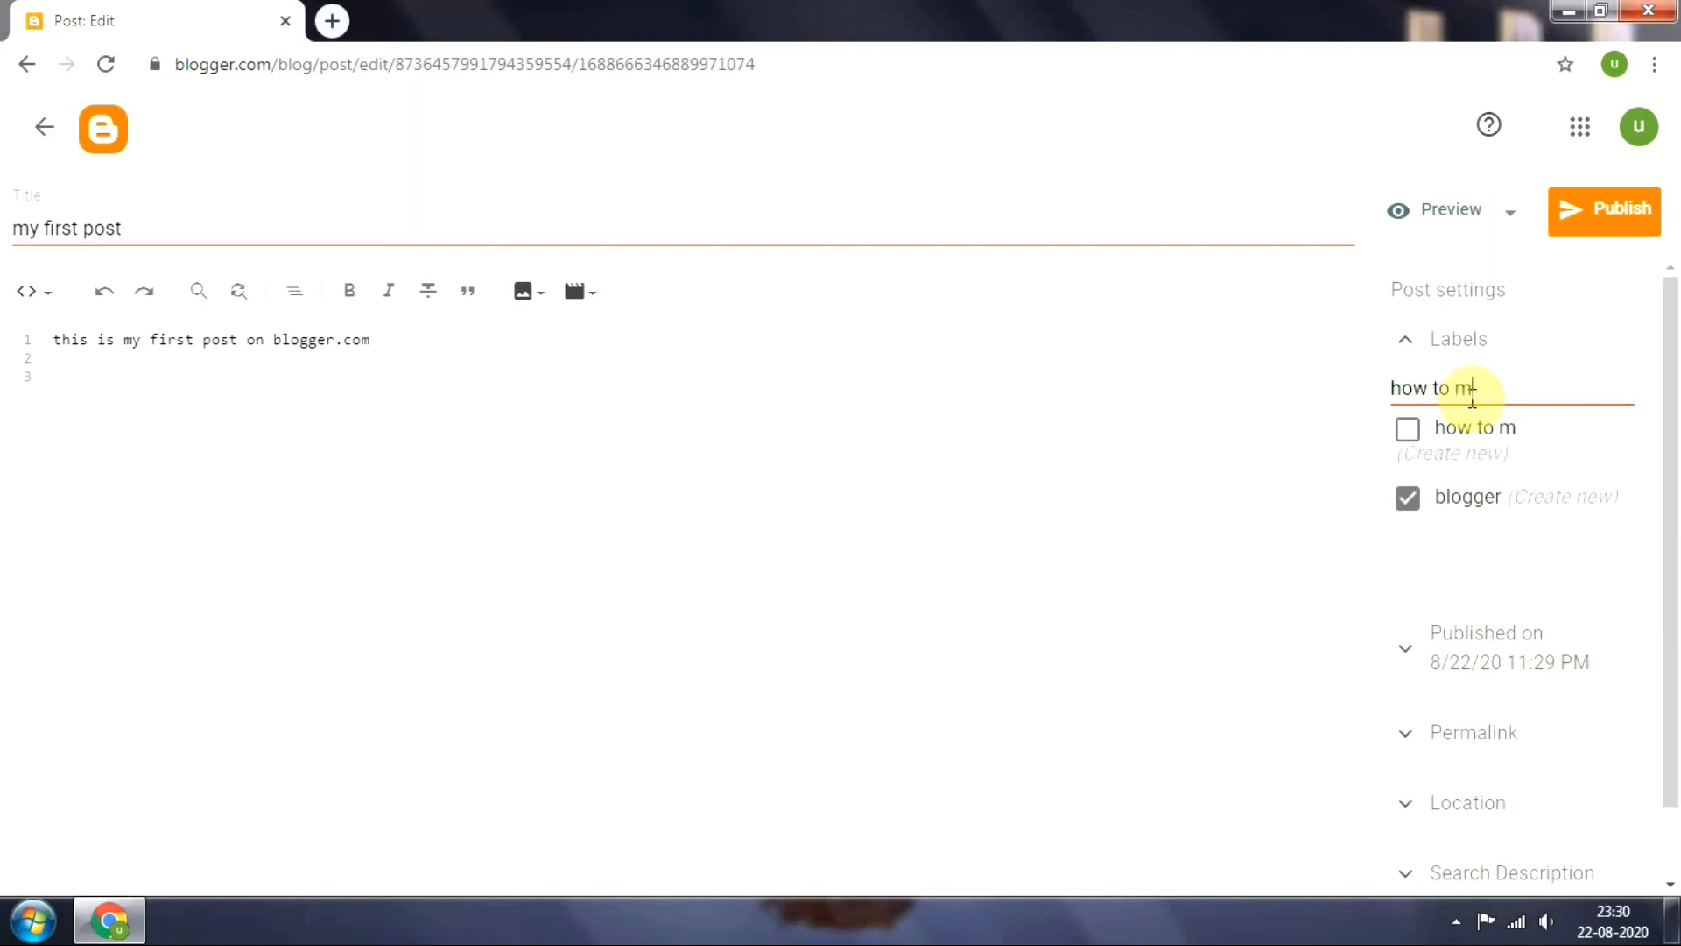
text(ake blog)
click(1411, 436)
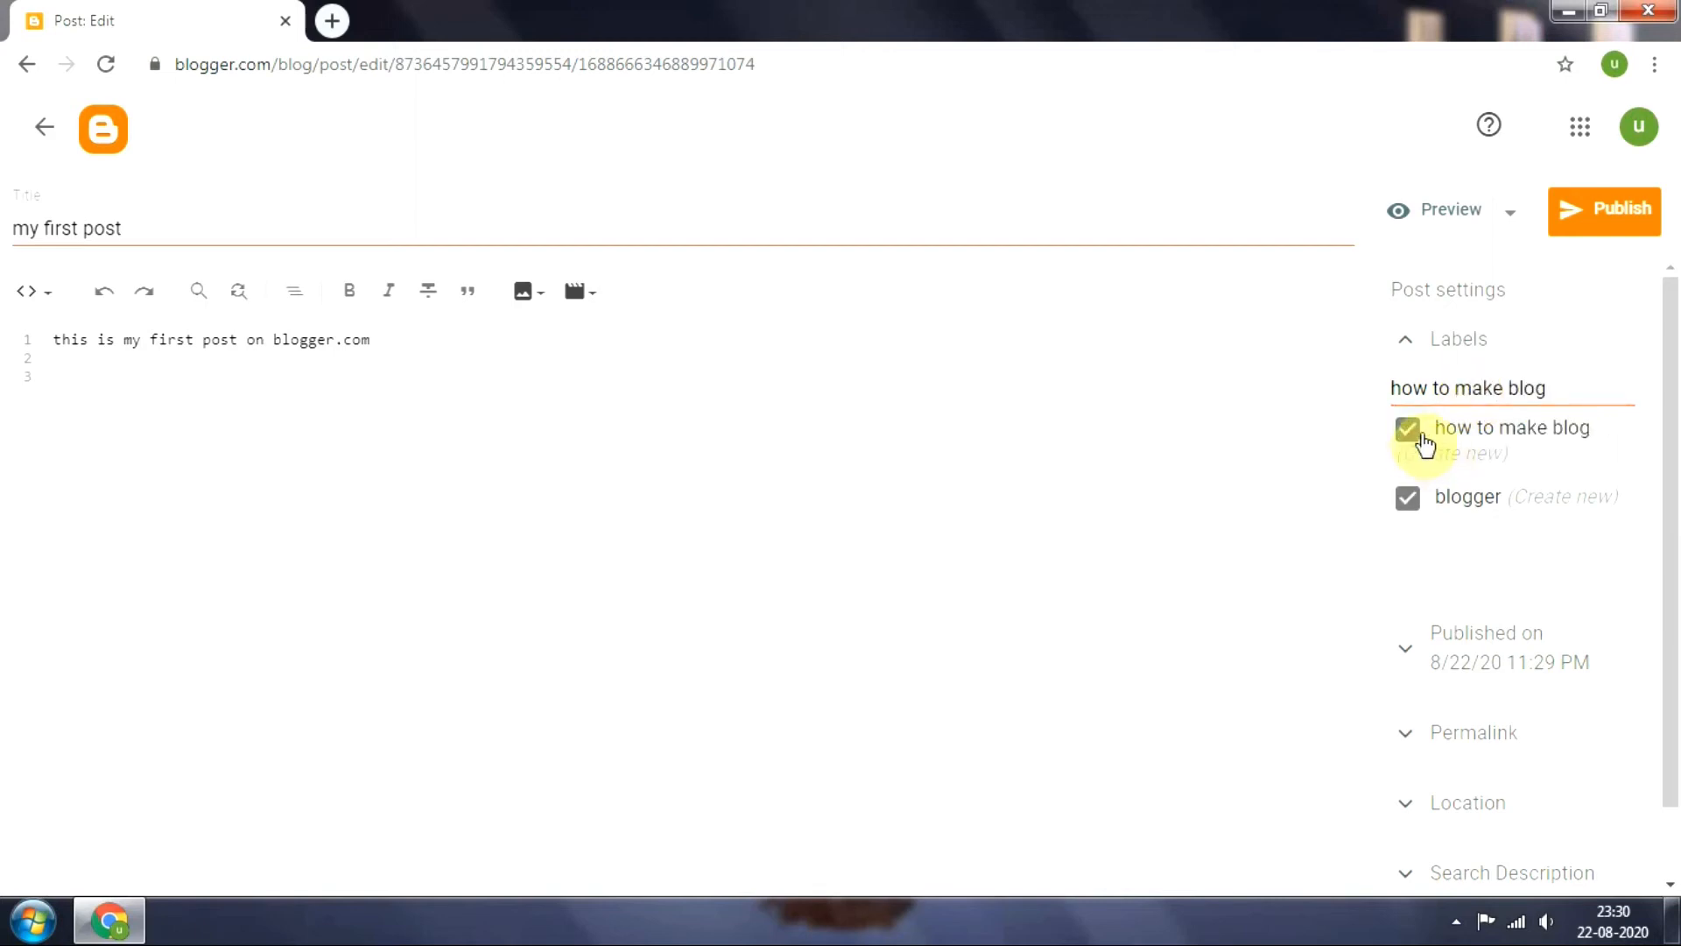
Create the label "space", assign it to the post, and clear the label entry
key(BackSpace)
key(BackSpace)
key(BackSpace)
key(BackSpace)
key(BackSpace)
key(BackSpace)
key(BackSpace)
key(BackSpace)
key(BackSpace)
key(BackSpace)
key(BackSpace)
key(BackSpace)
key(BackSpace)
key(BackSpace)
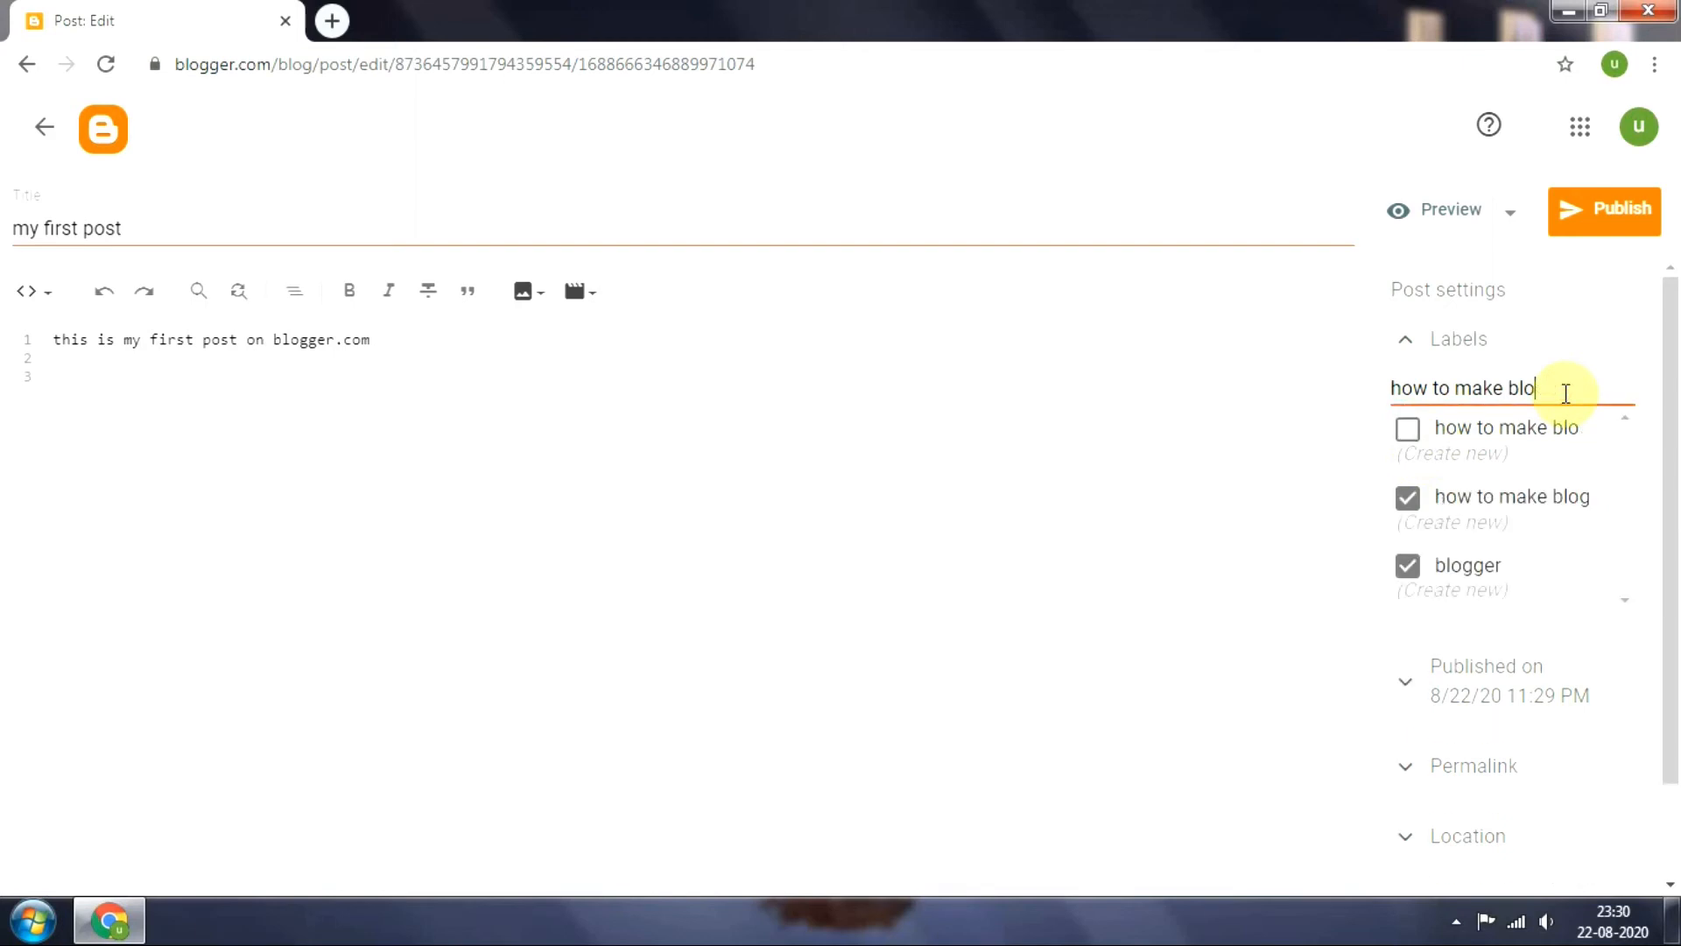
key(BackSpace)
key(BackSpace)
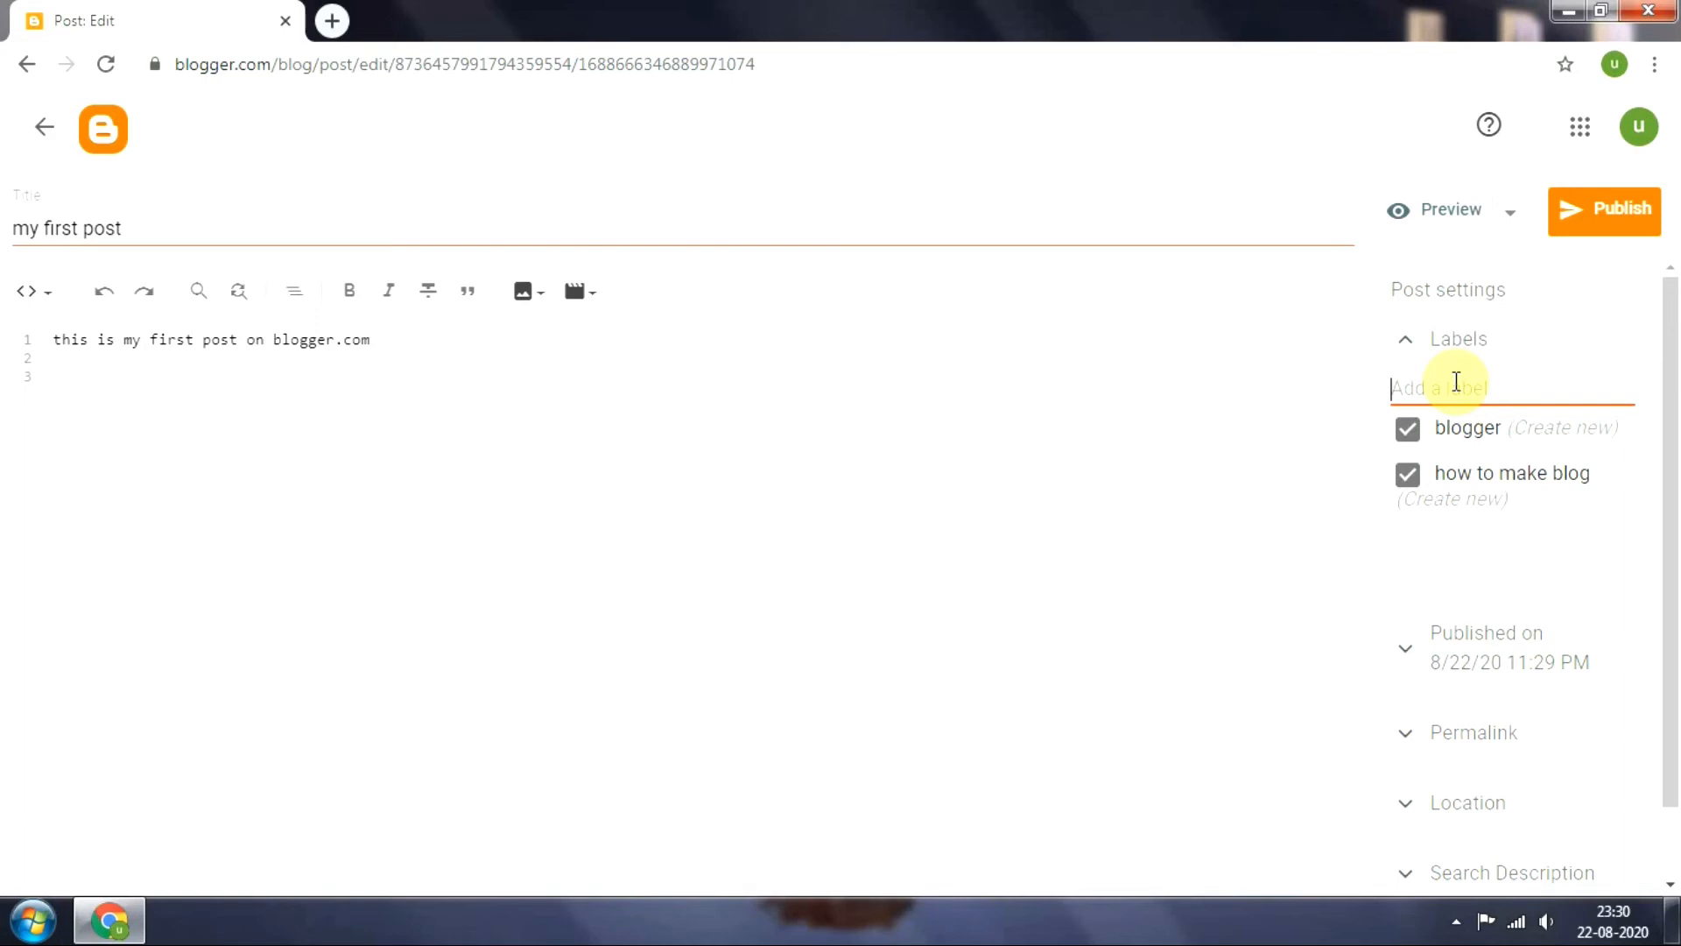
text(space)
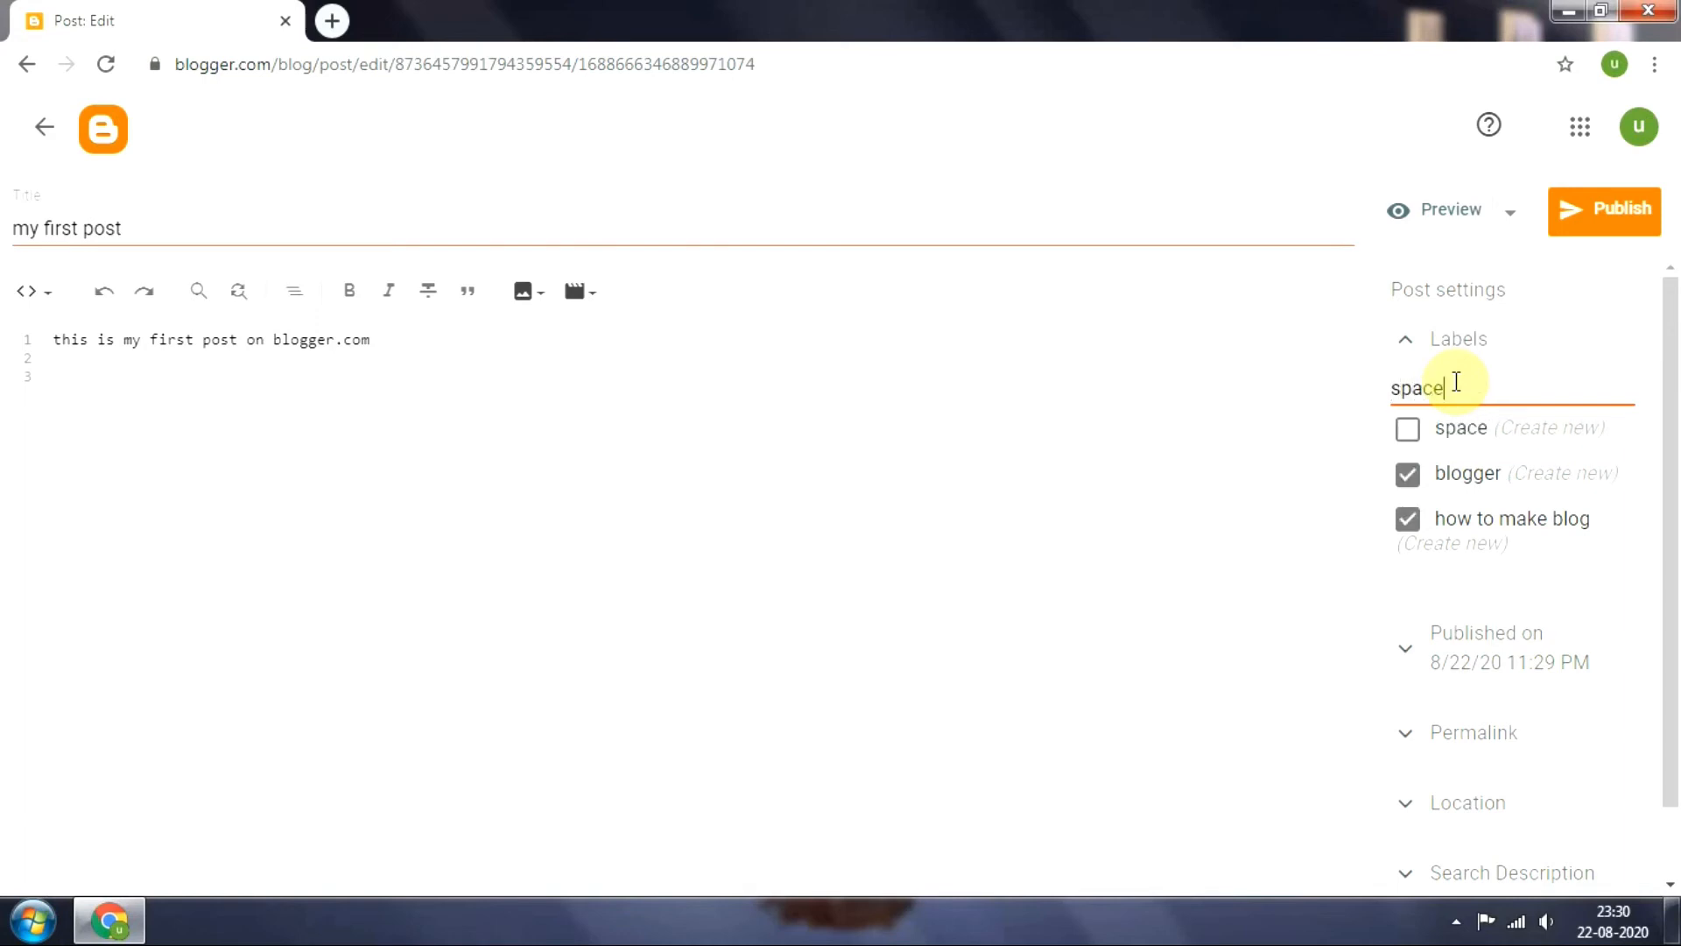
click(1408, 429)
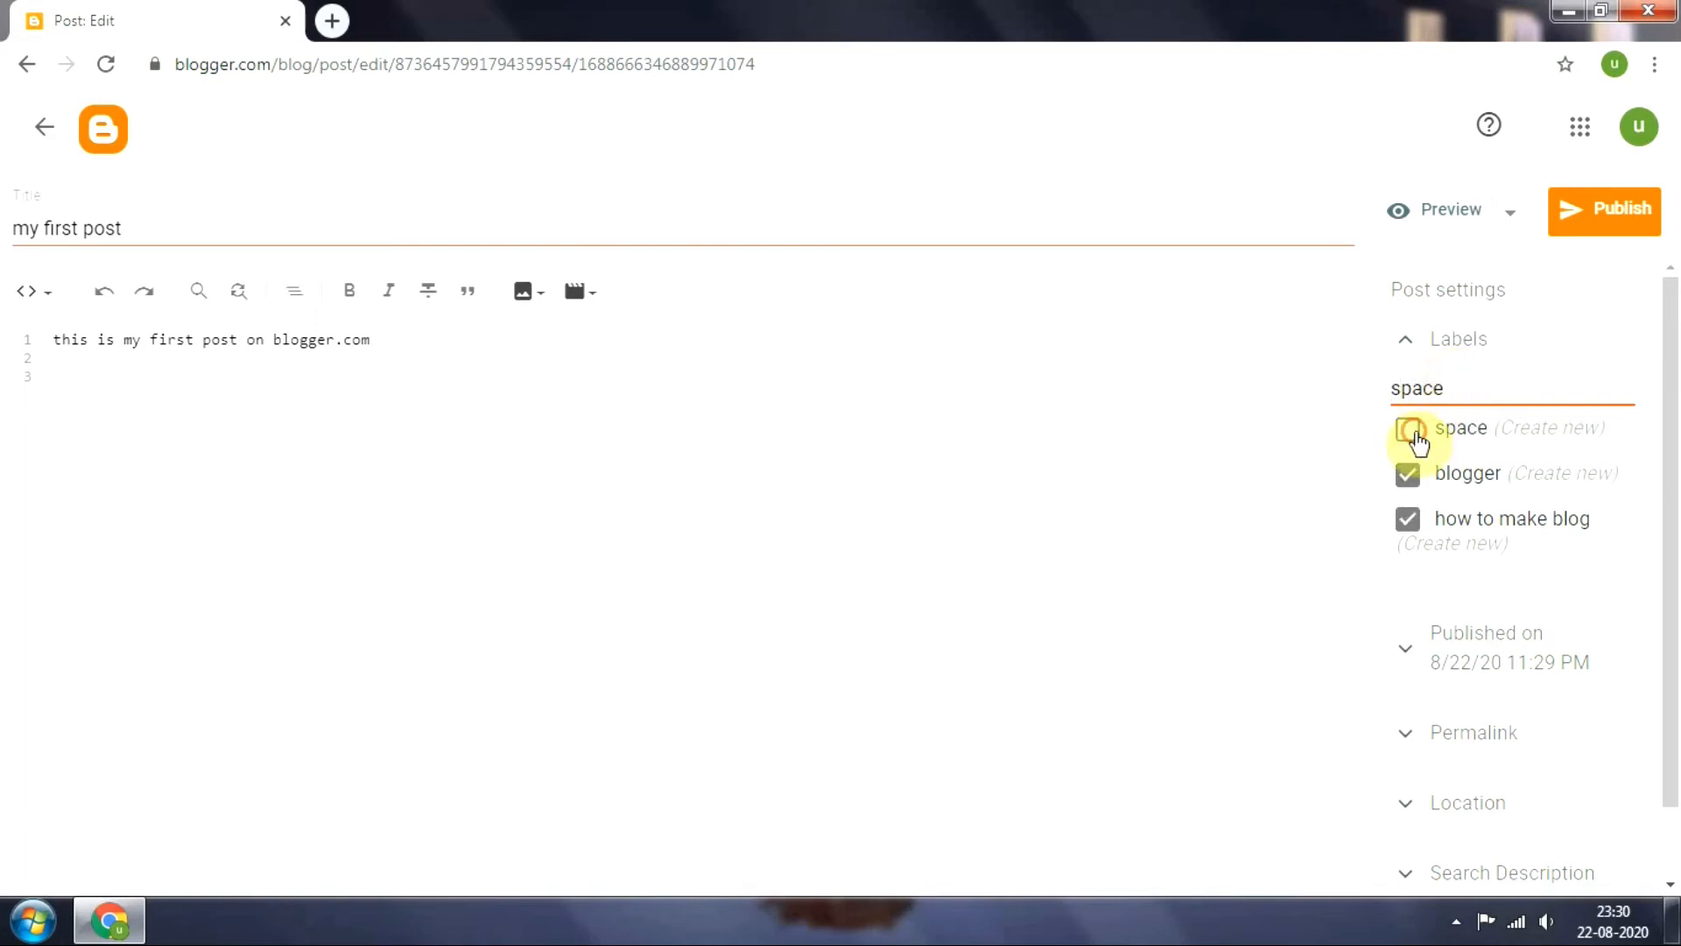
click(1465, 379)
key(BackSpace)
key(BackSpace)
key(BackSpace)
key(BackSpace)
key(BackSpace)
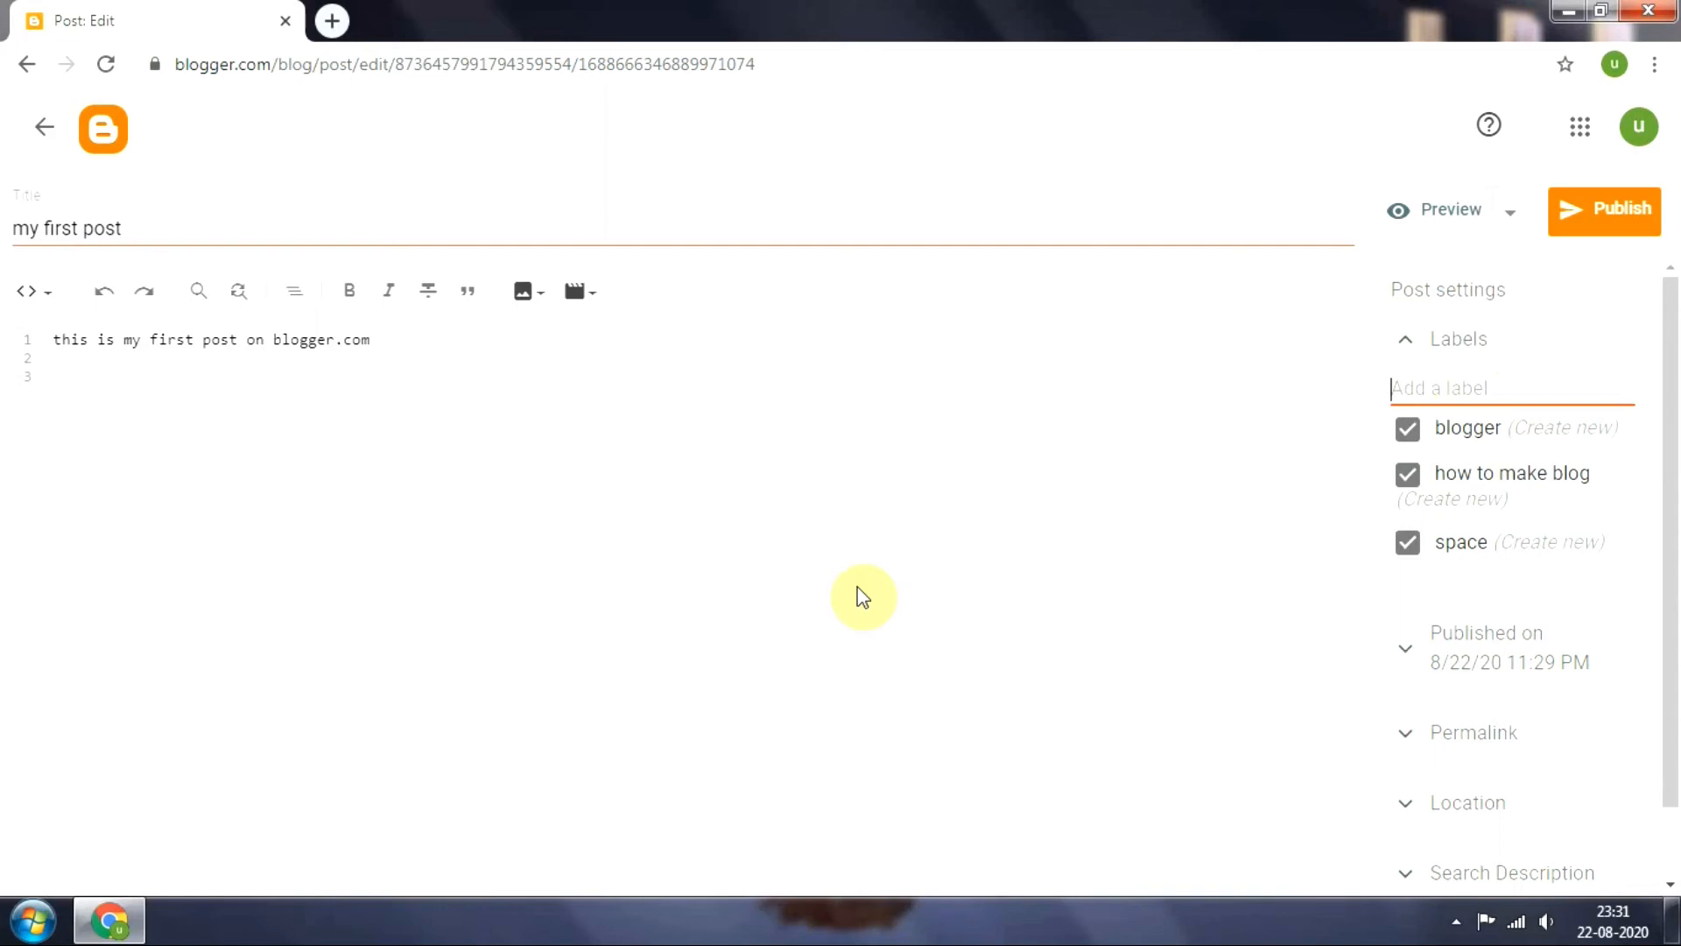
click(1449, 391)
text(sp)
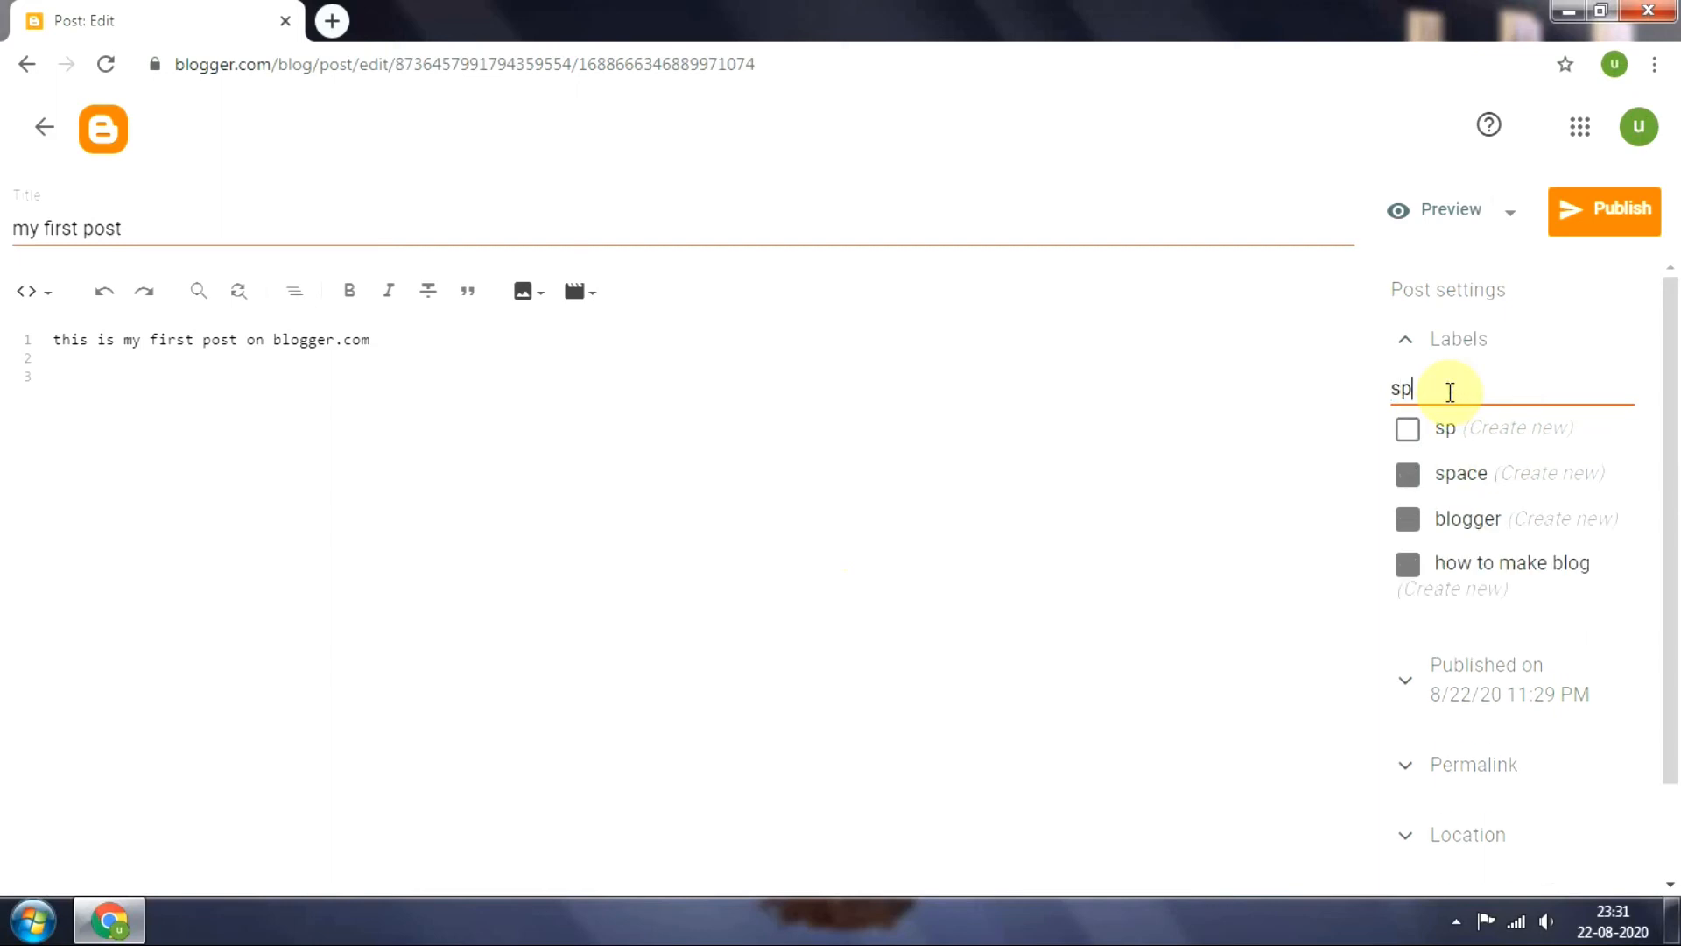
text(ace)
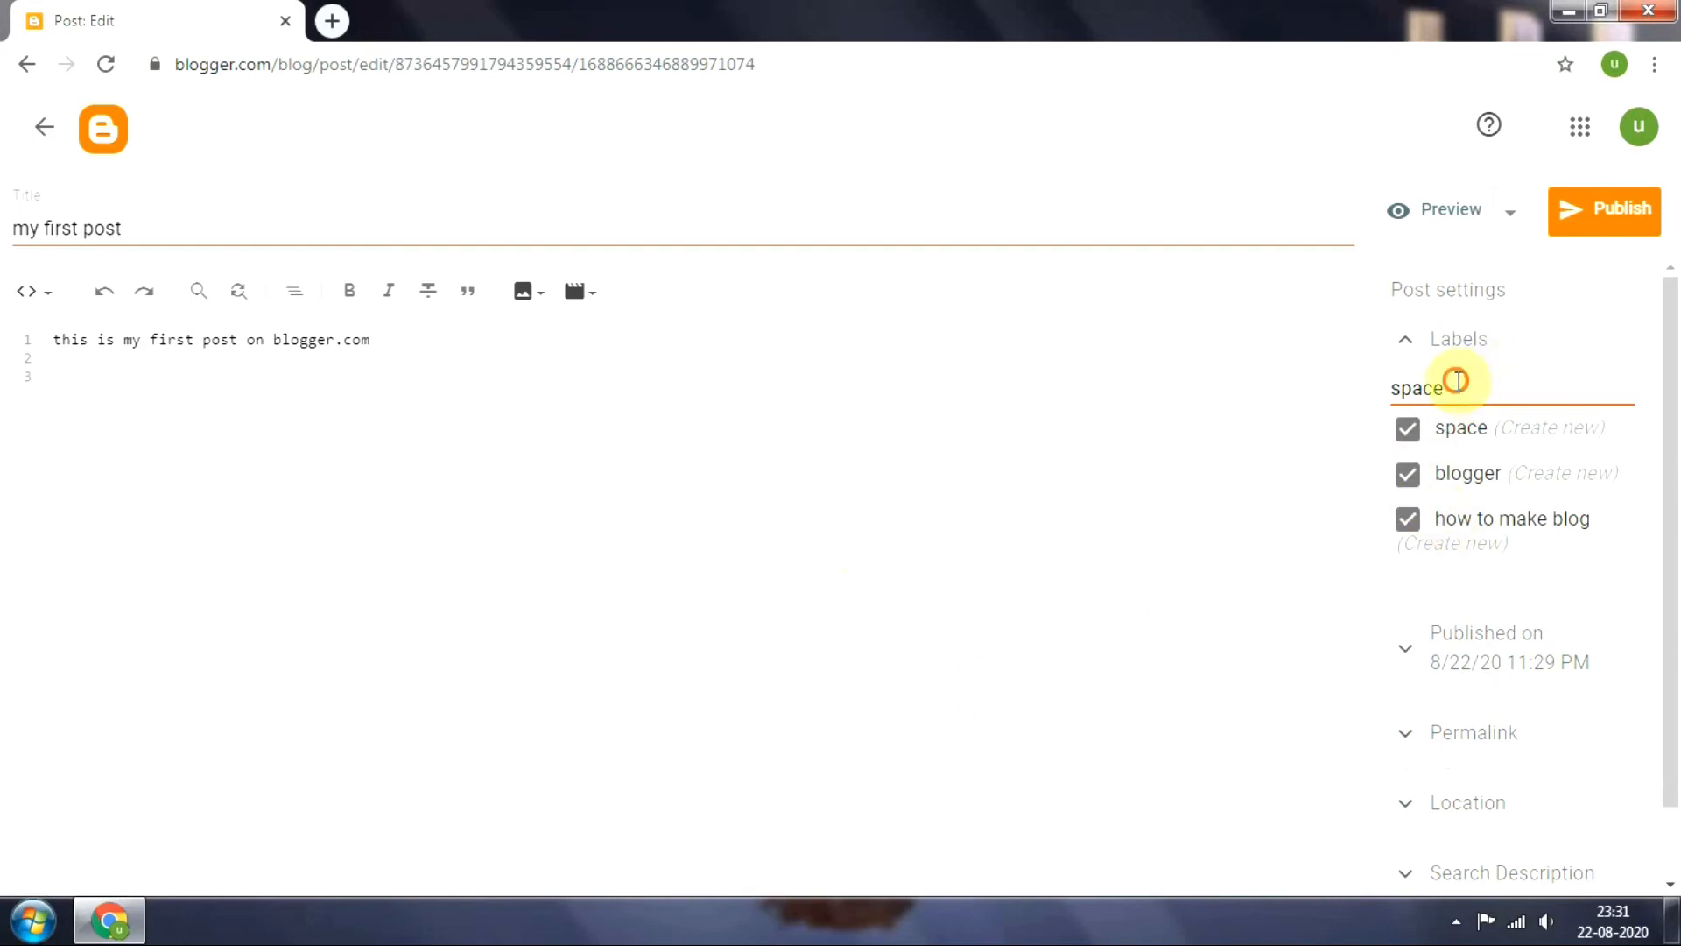
key(BackSpace)
key(BackSpace)
key(BackSpace)
key(BackSpace)
key(BackSpace)
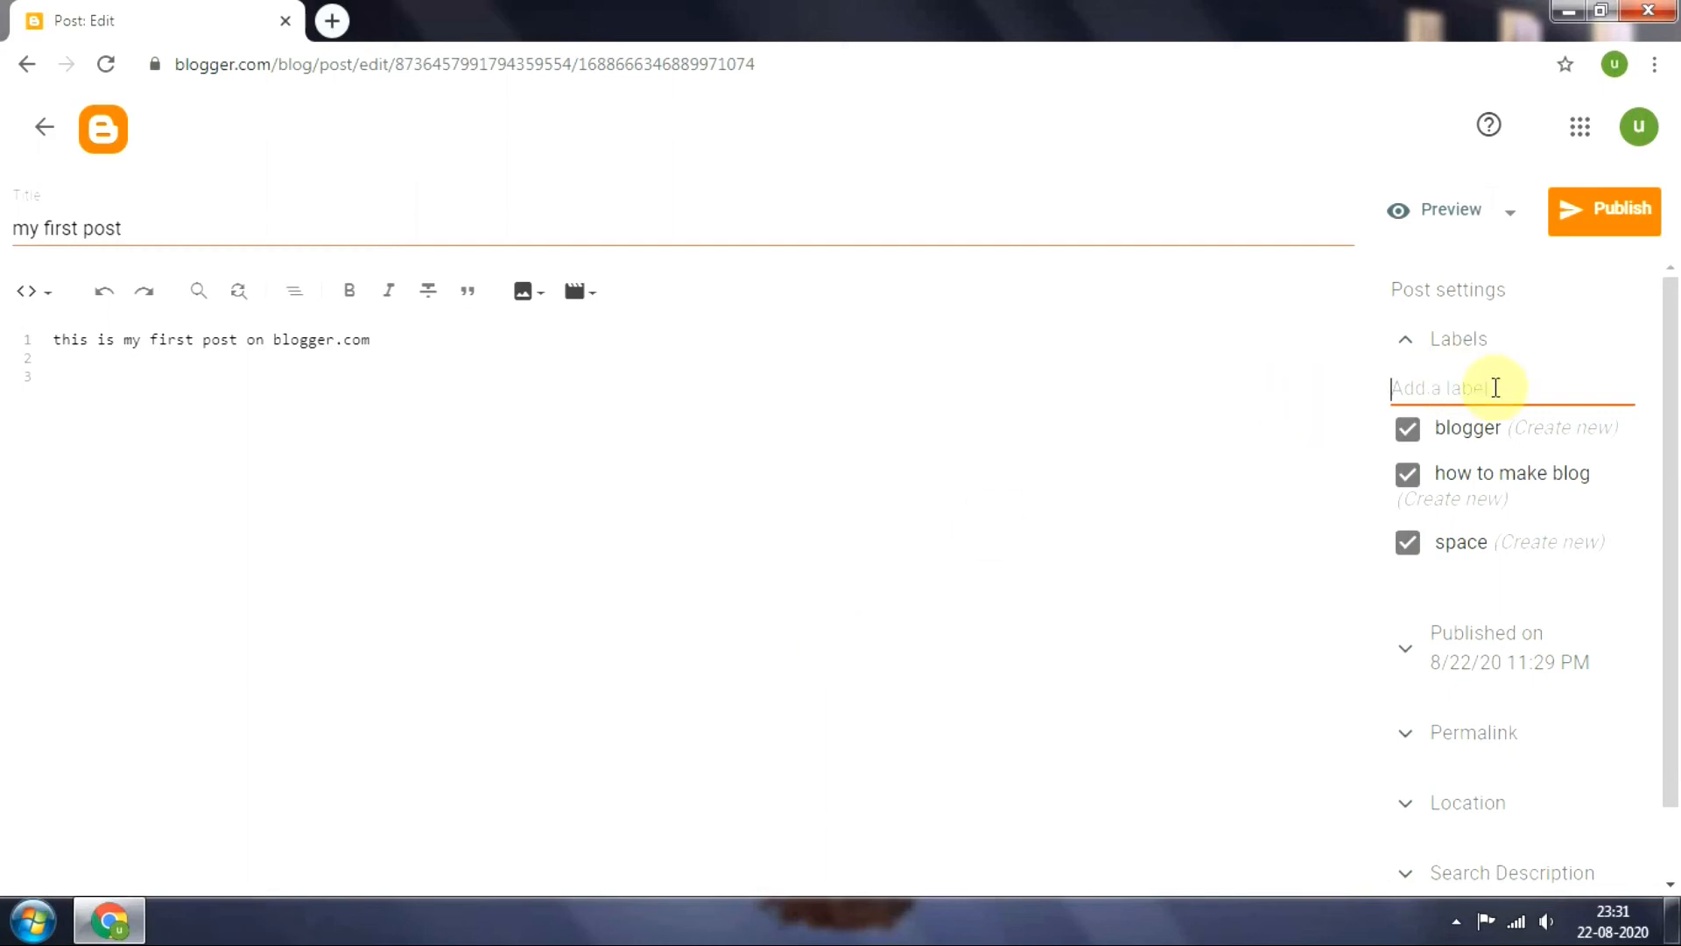
Examine the post's permalink address and its automatic and custom options in the post settings
drag(1674, 321, 1673, 513)
click(1410, 659)
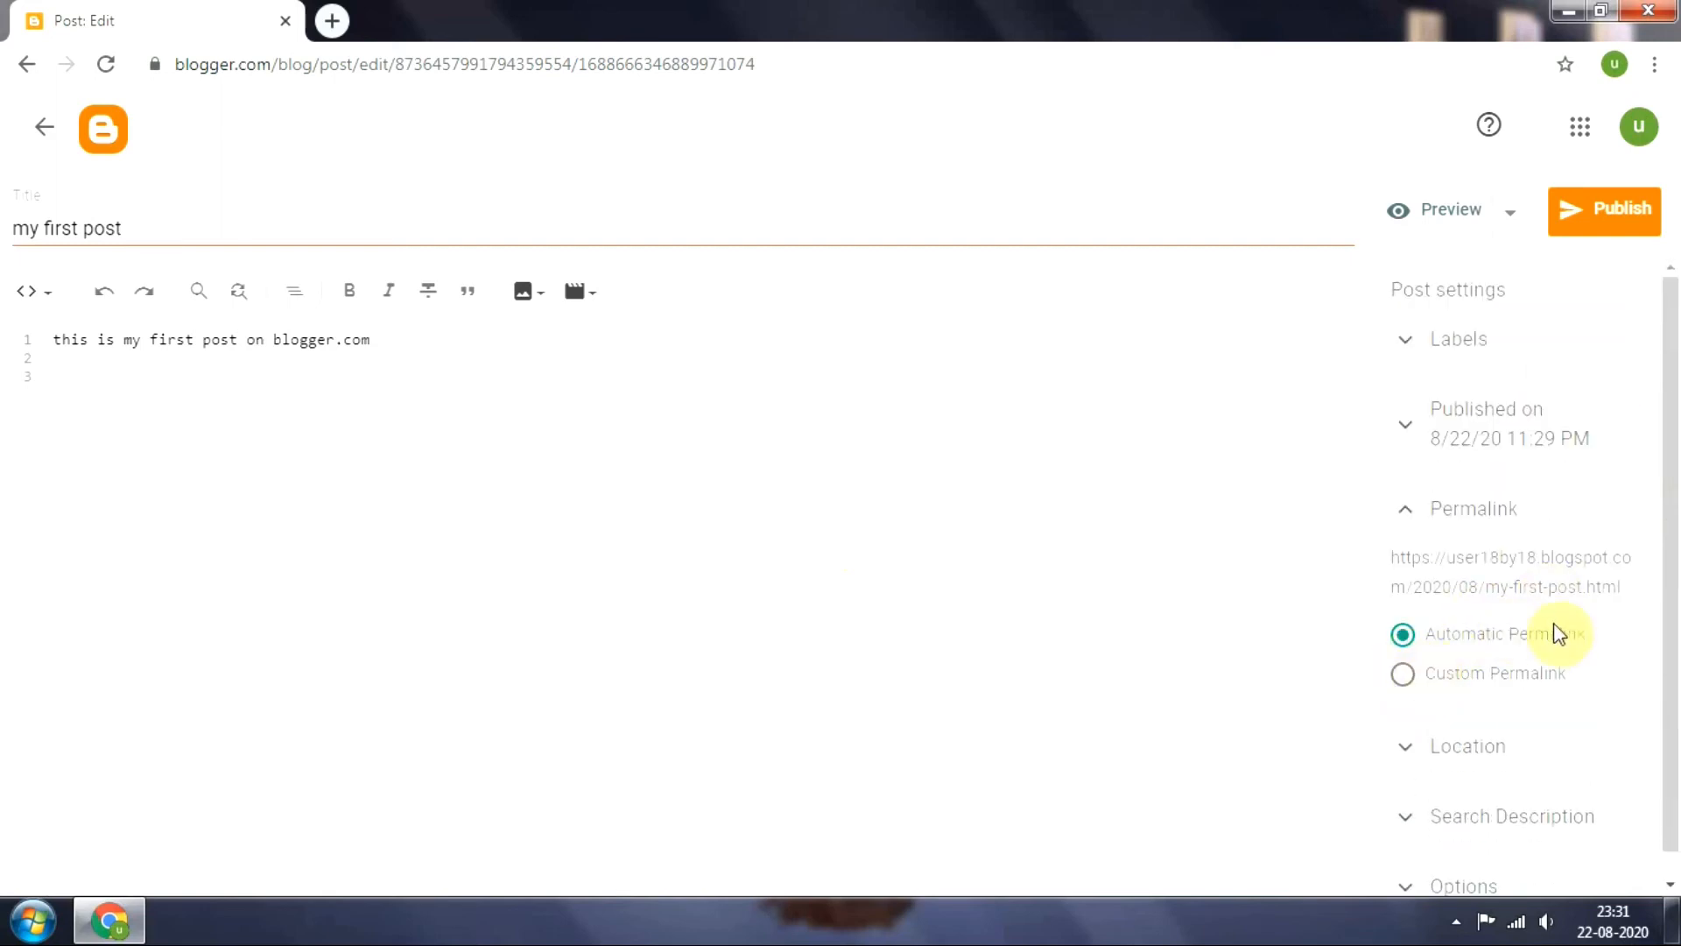
scroll(1676, 514, down, 1)
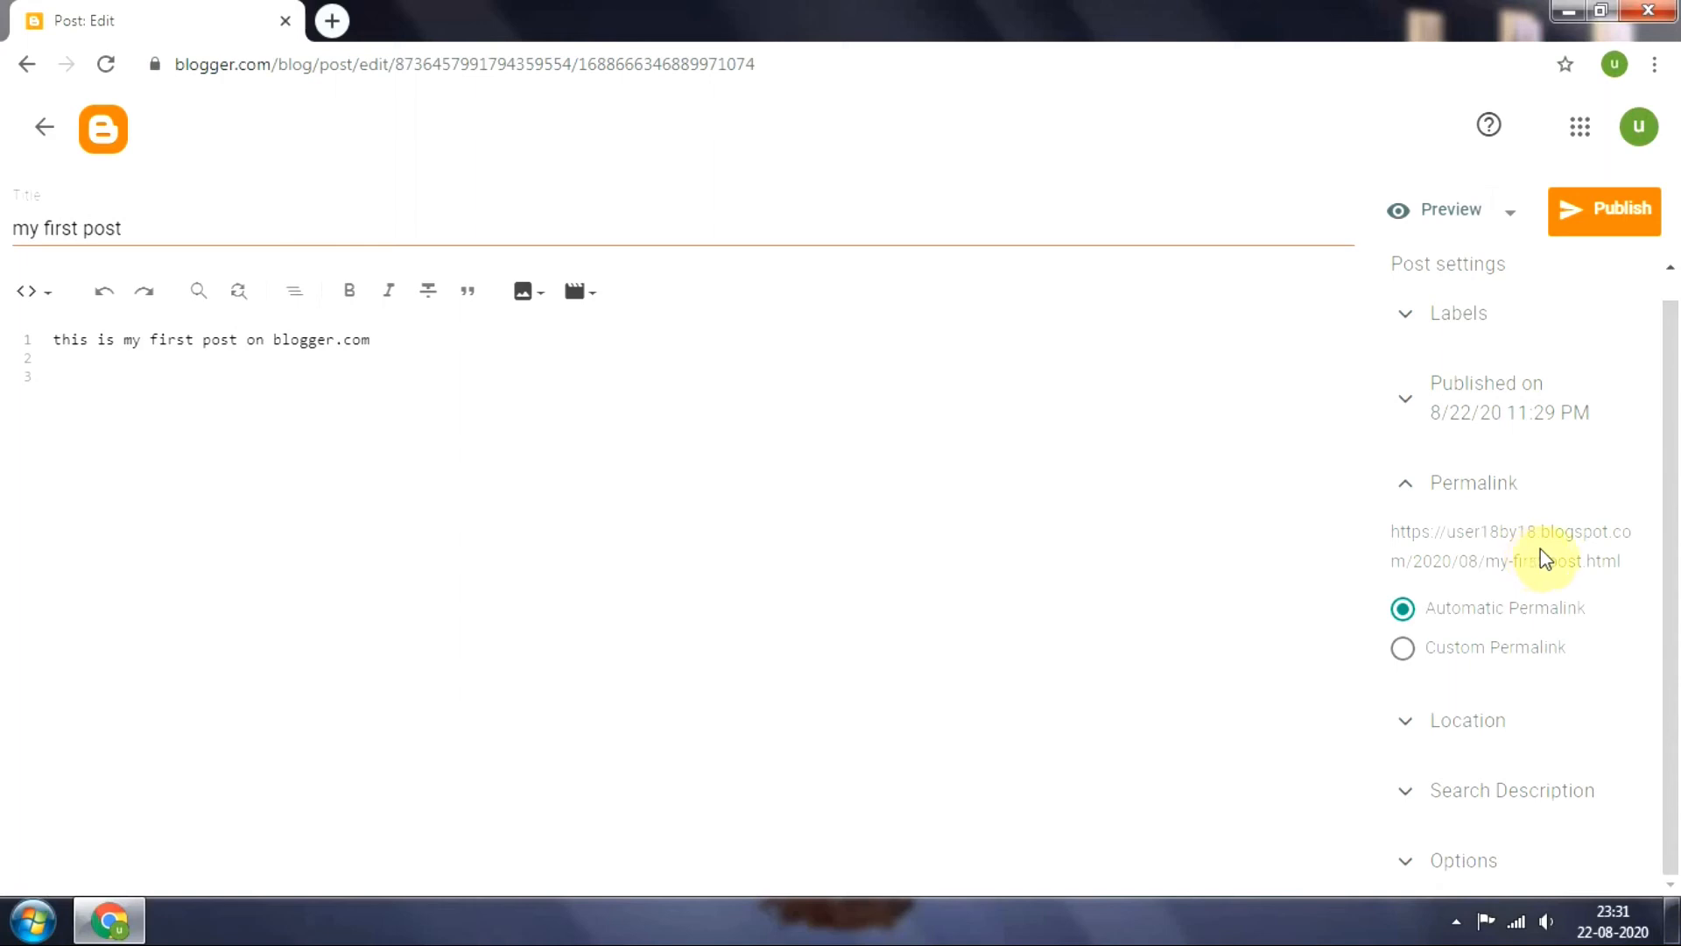
Set the post's search description to "here we will see how to ceate our first blog on blogger.com"
click(1402, 795)
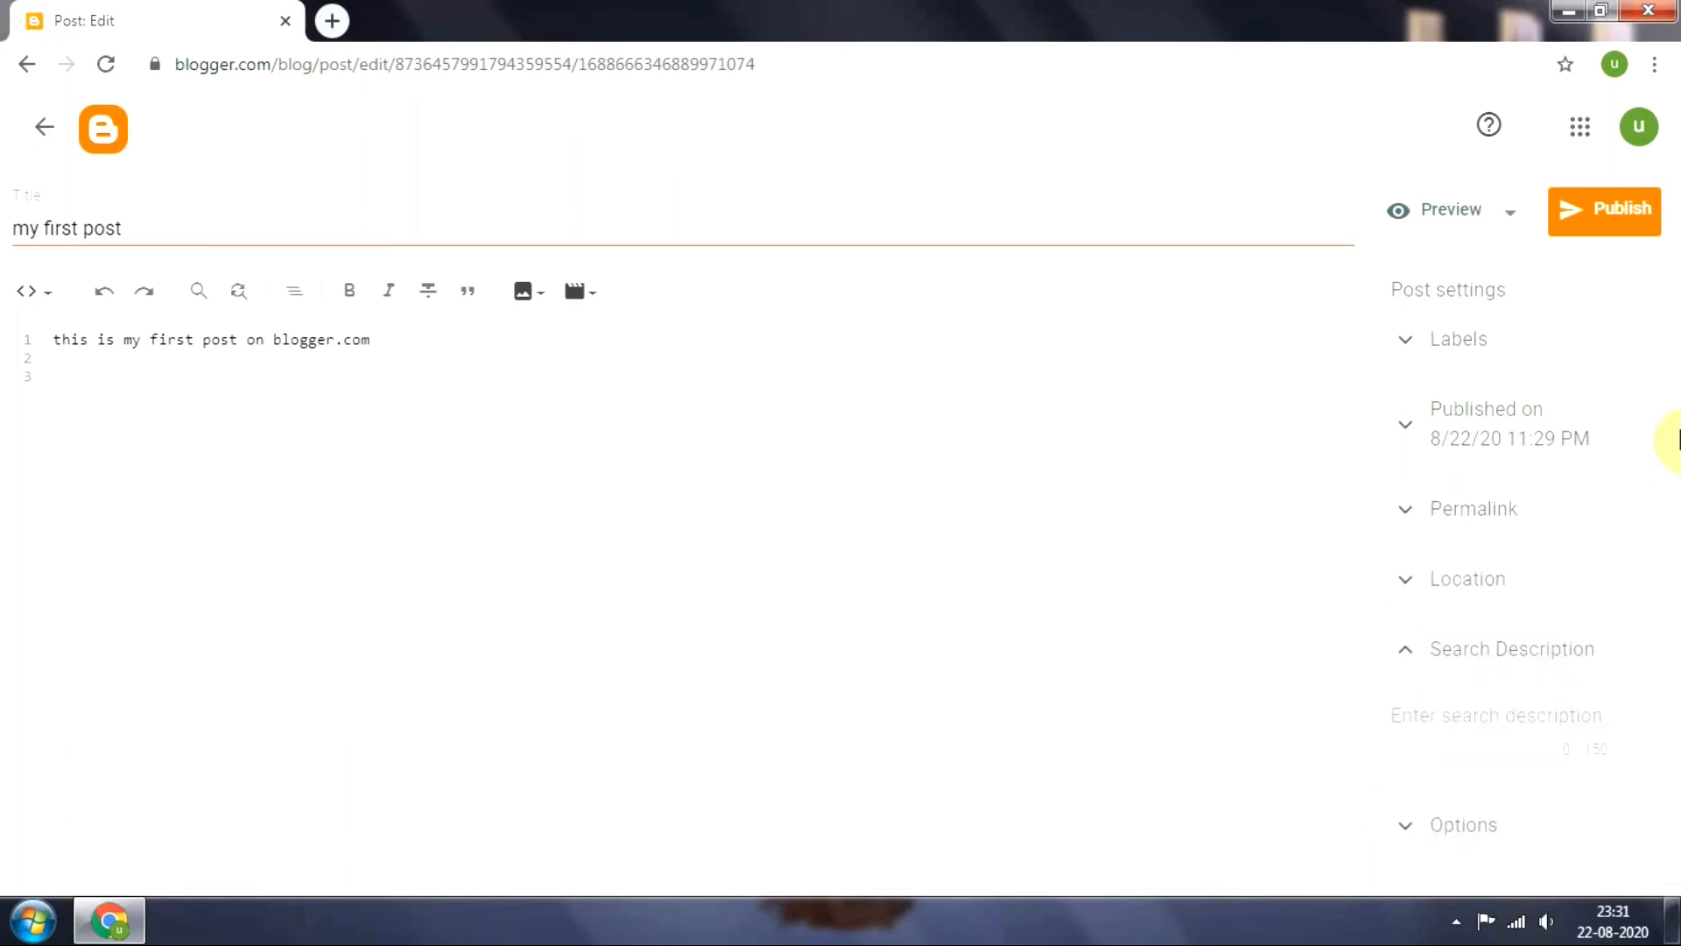
click(1429, 711)
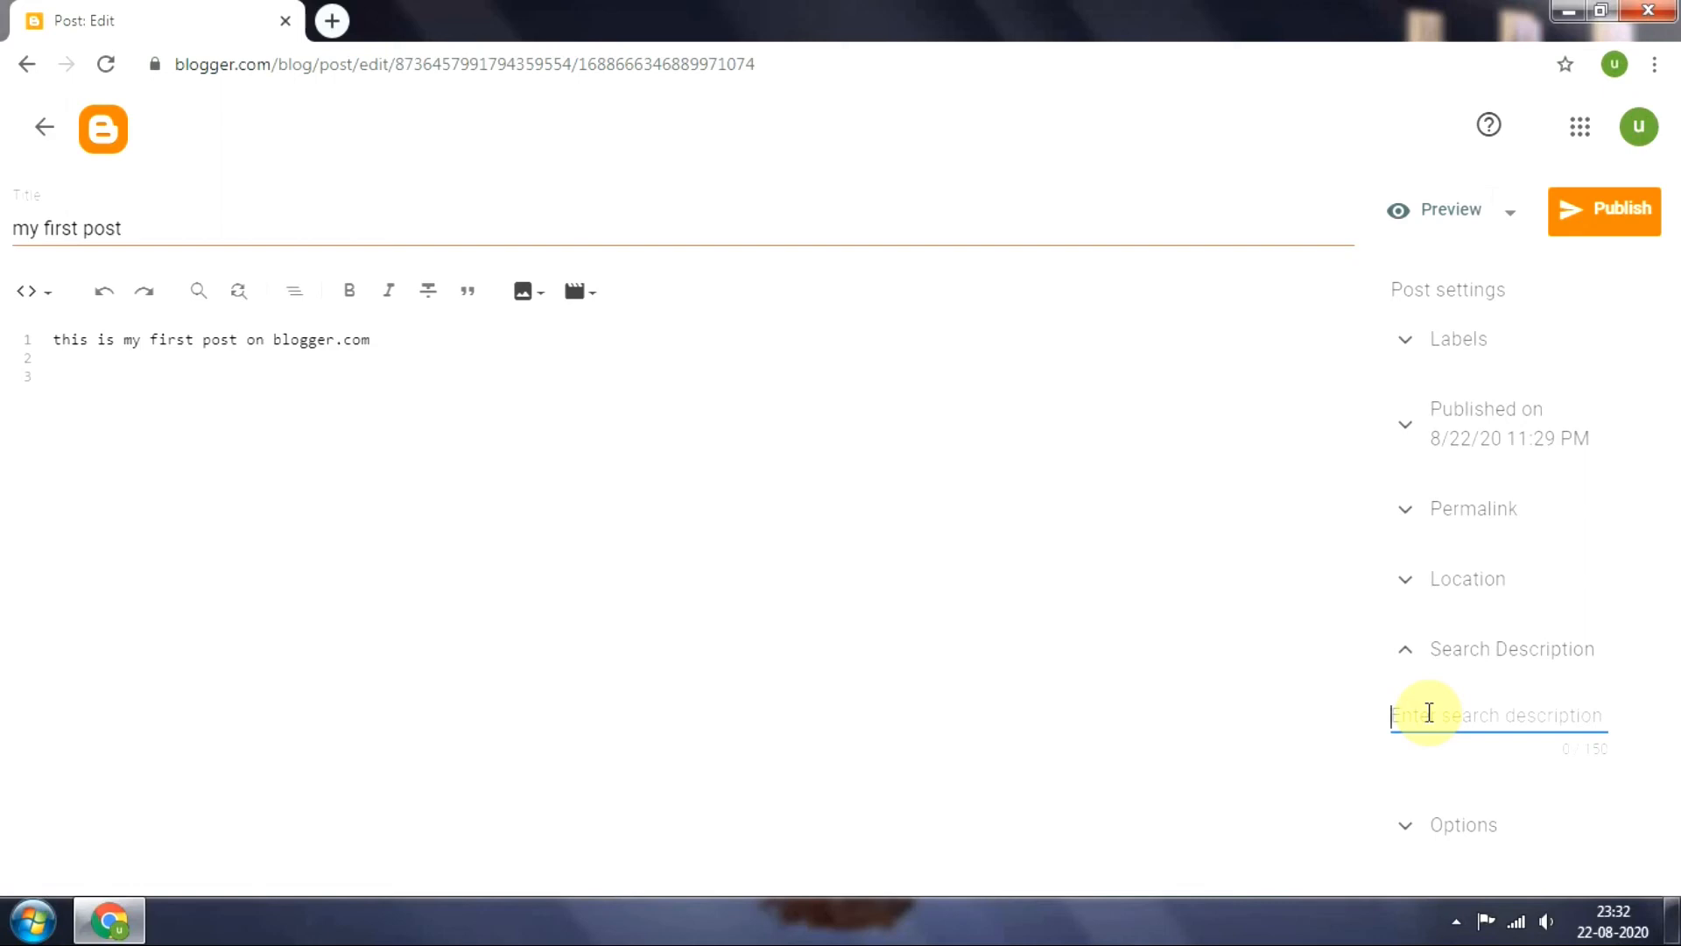
text(here we will see how )
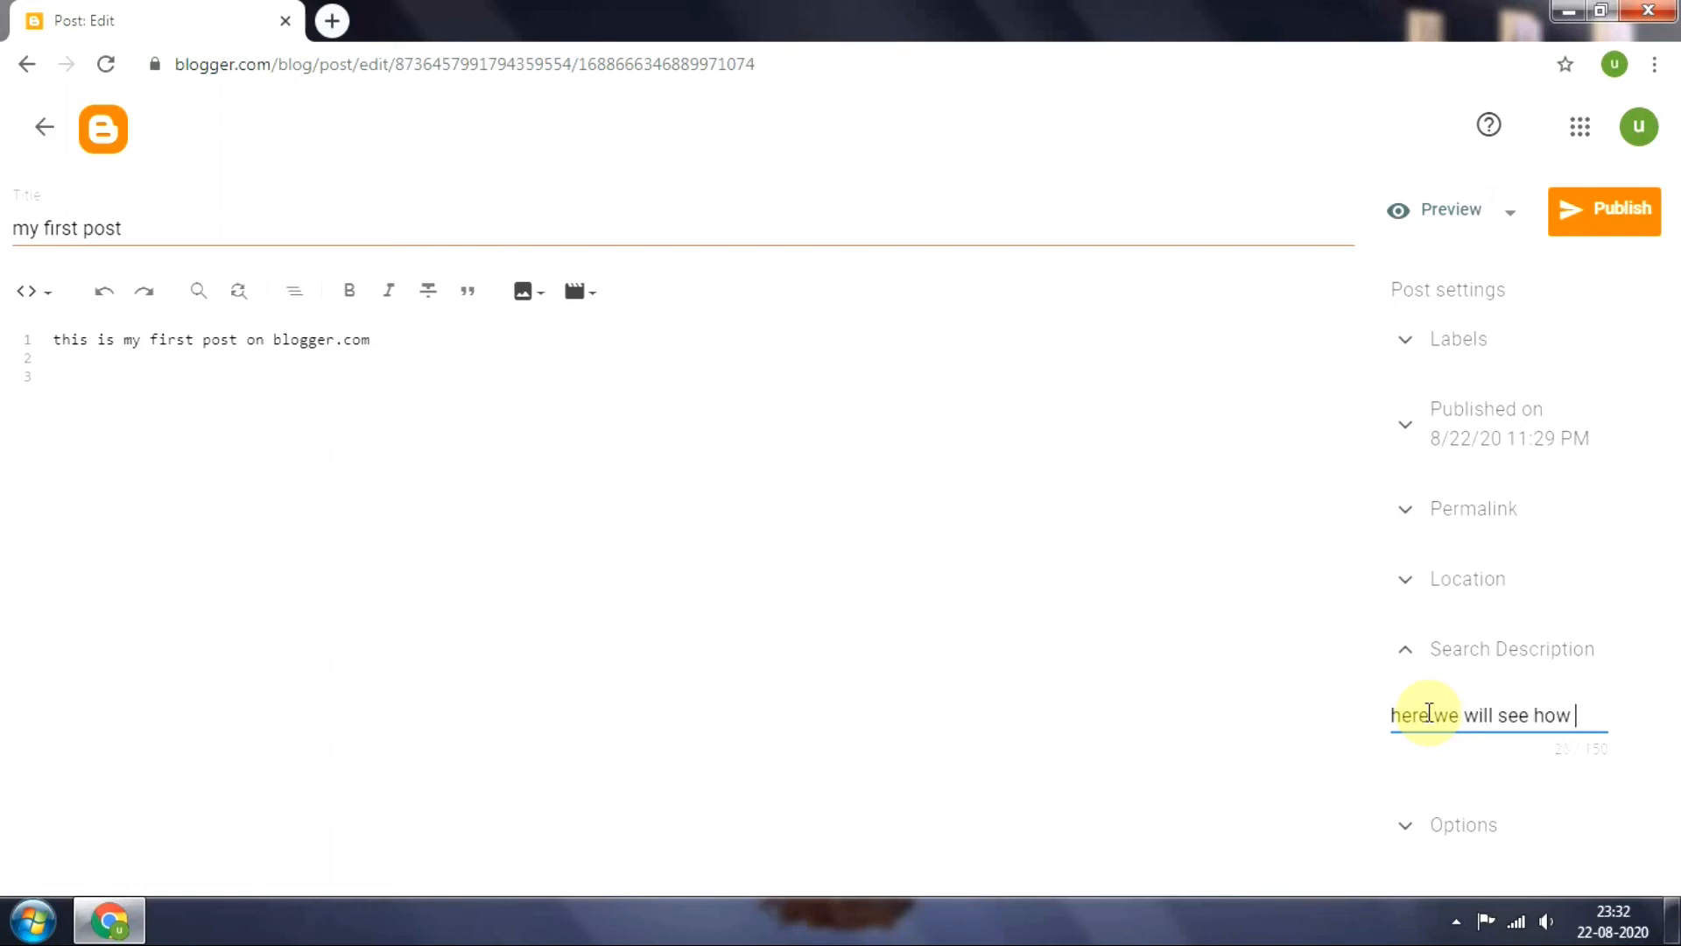
text(to ceate )
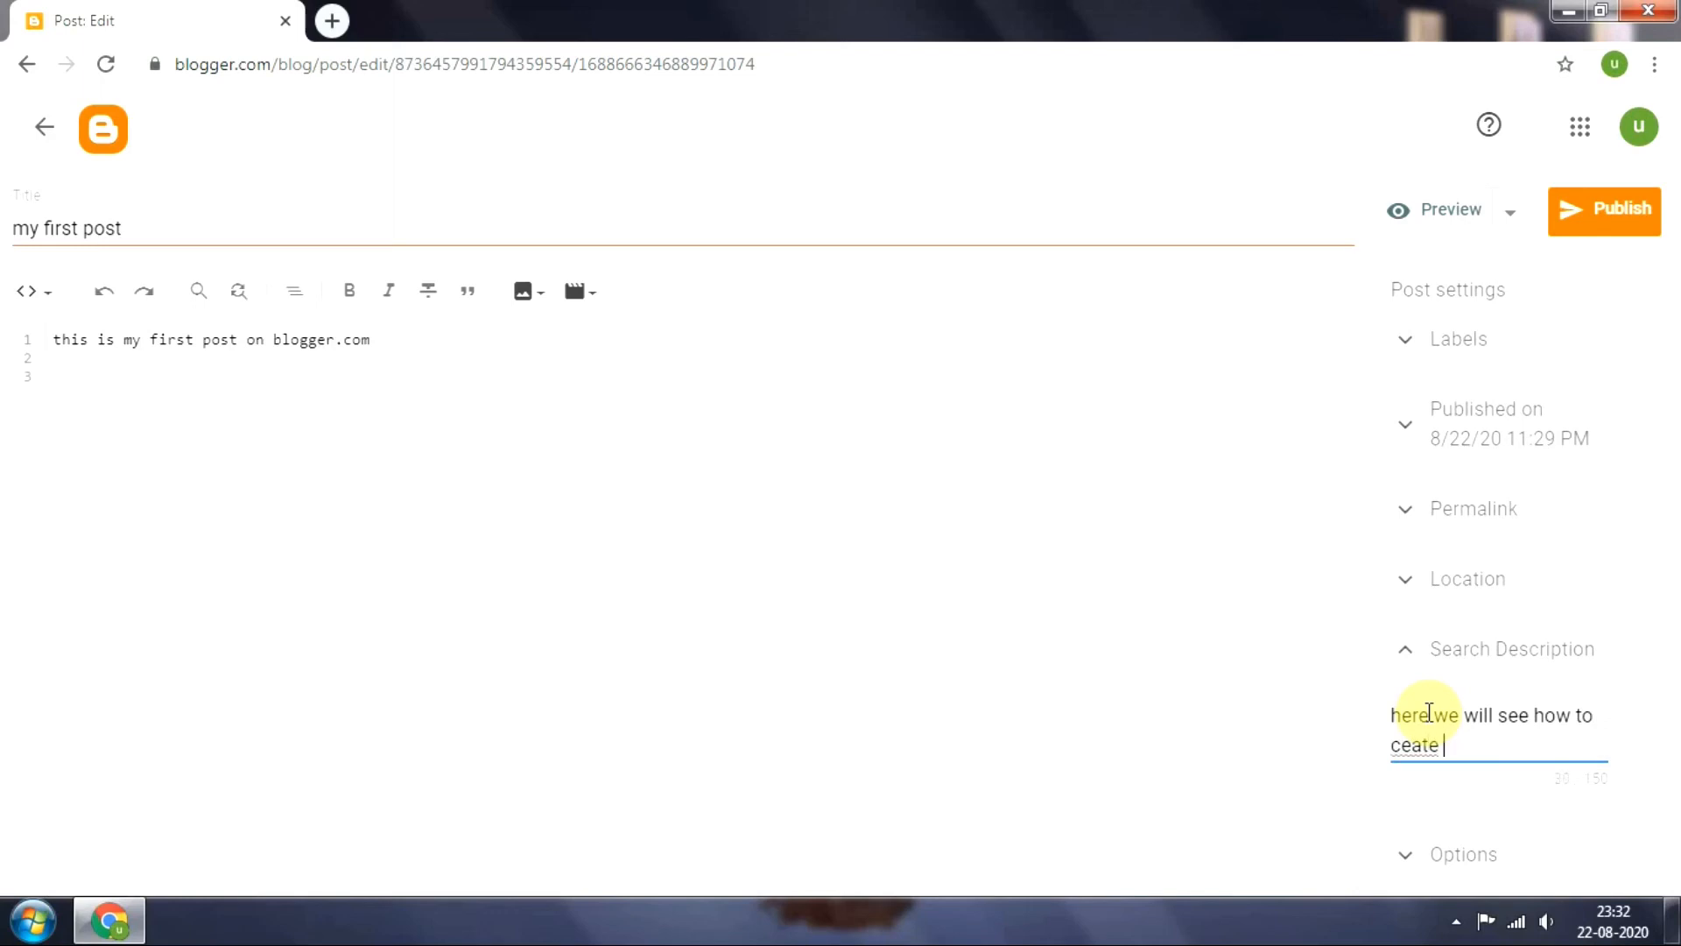
text(our first blog on blogge)
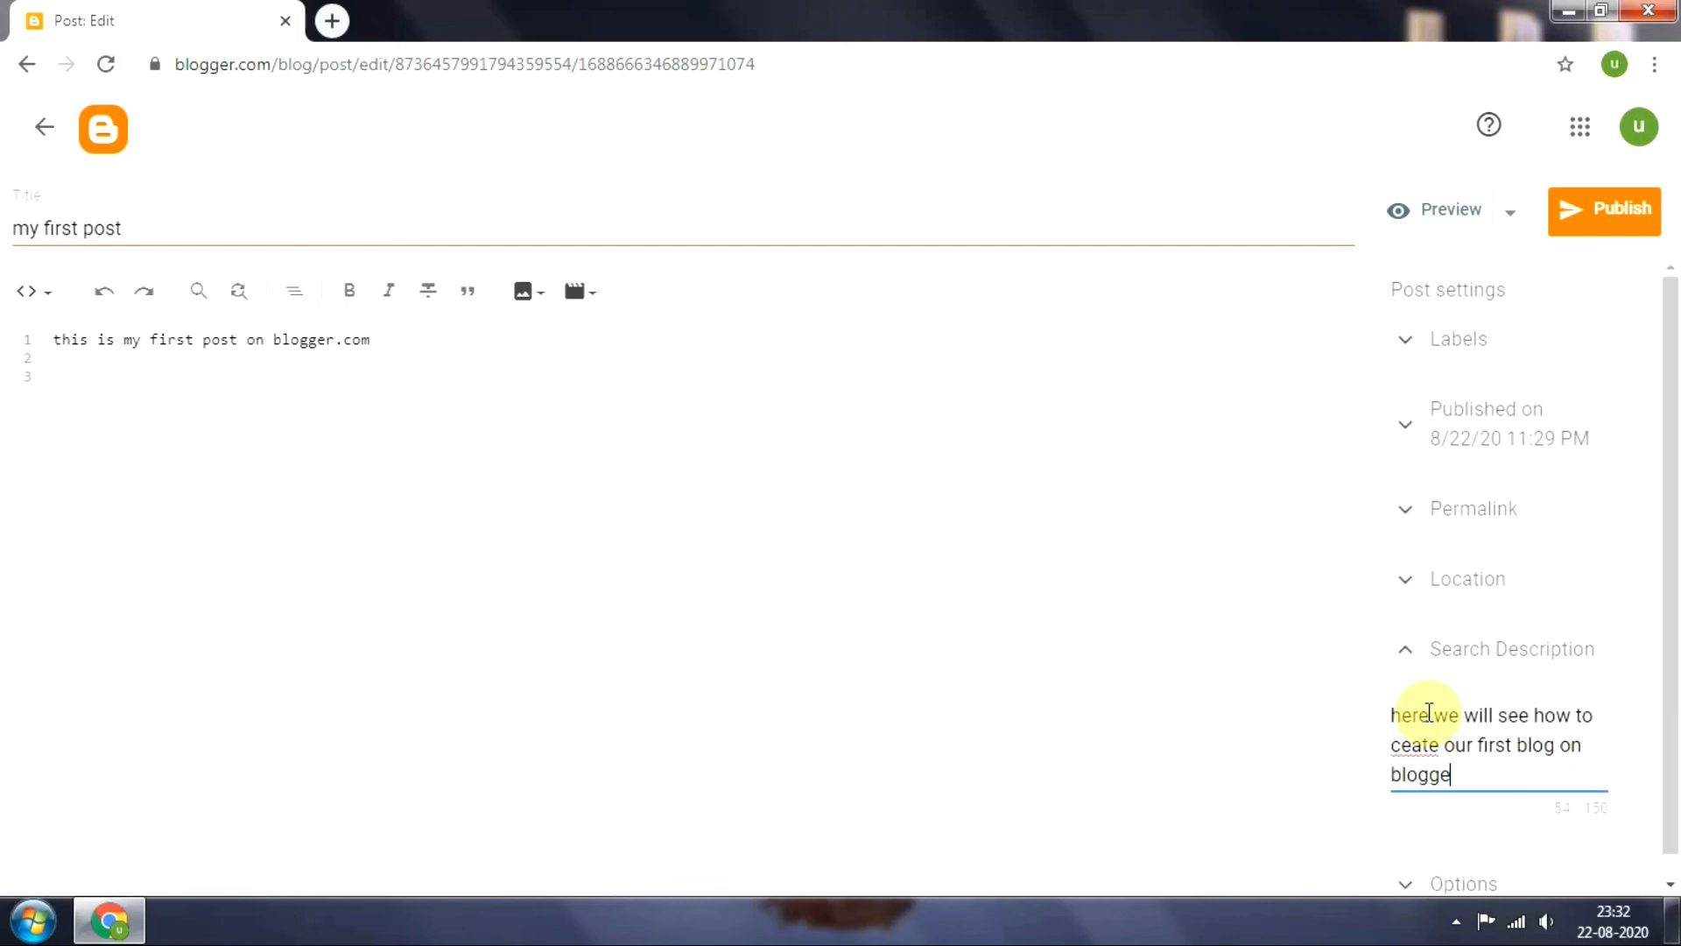
text(r.com)
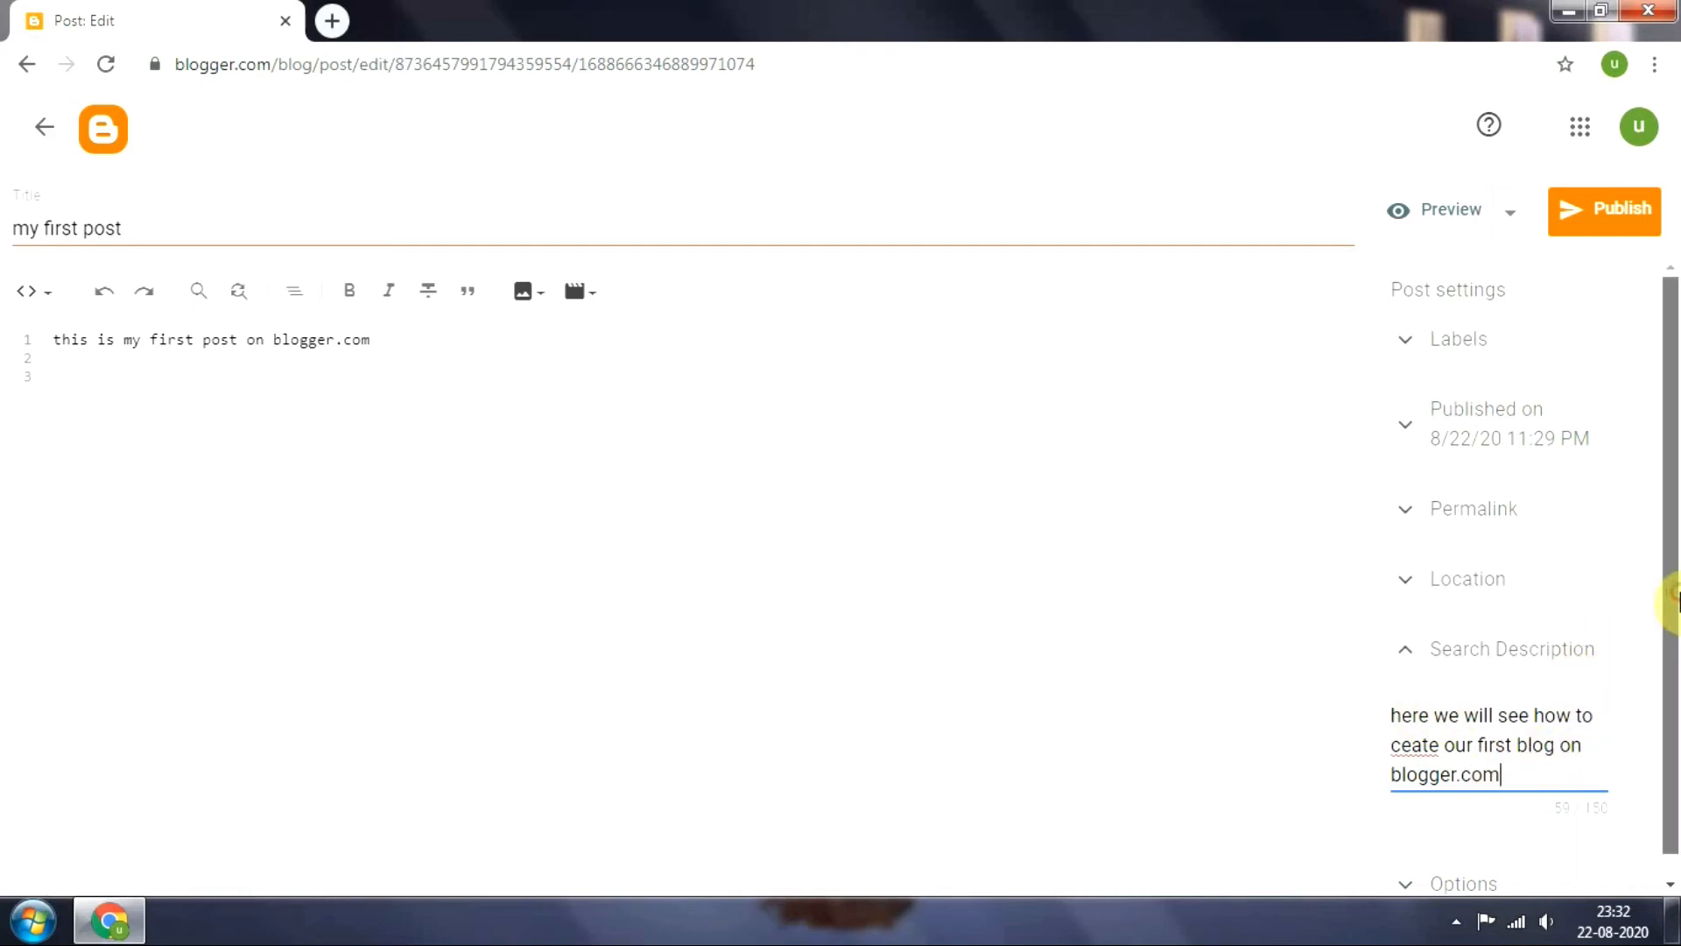
scroll(1675, 630, down, 1)
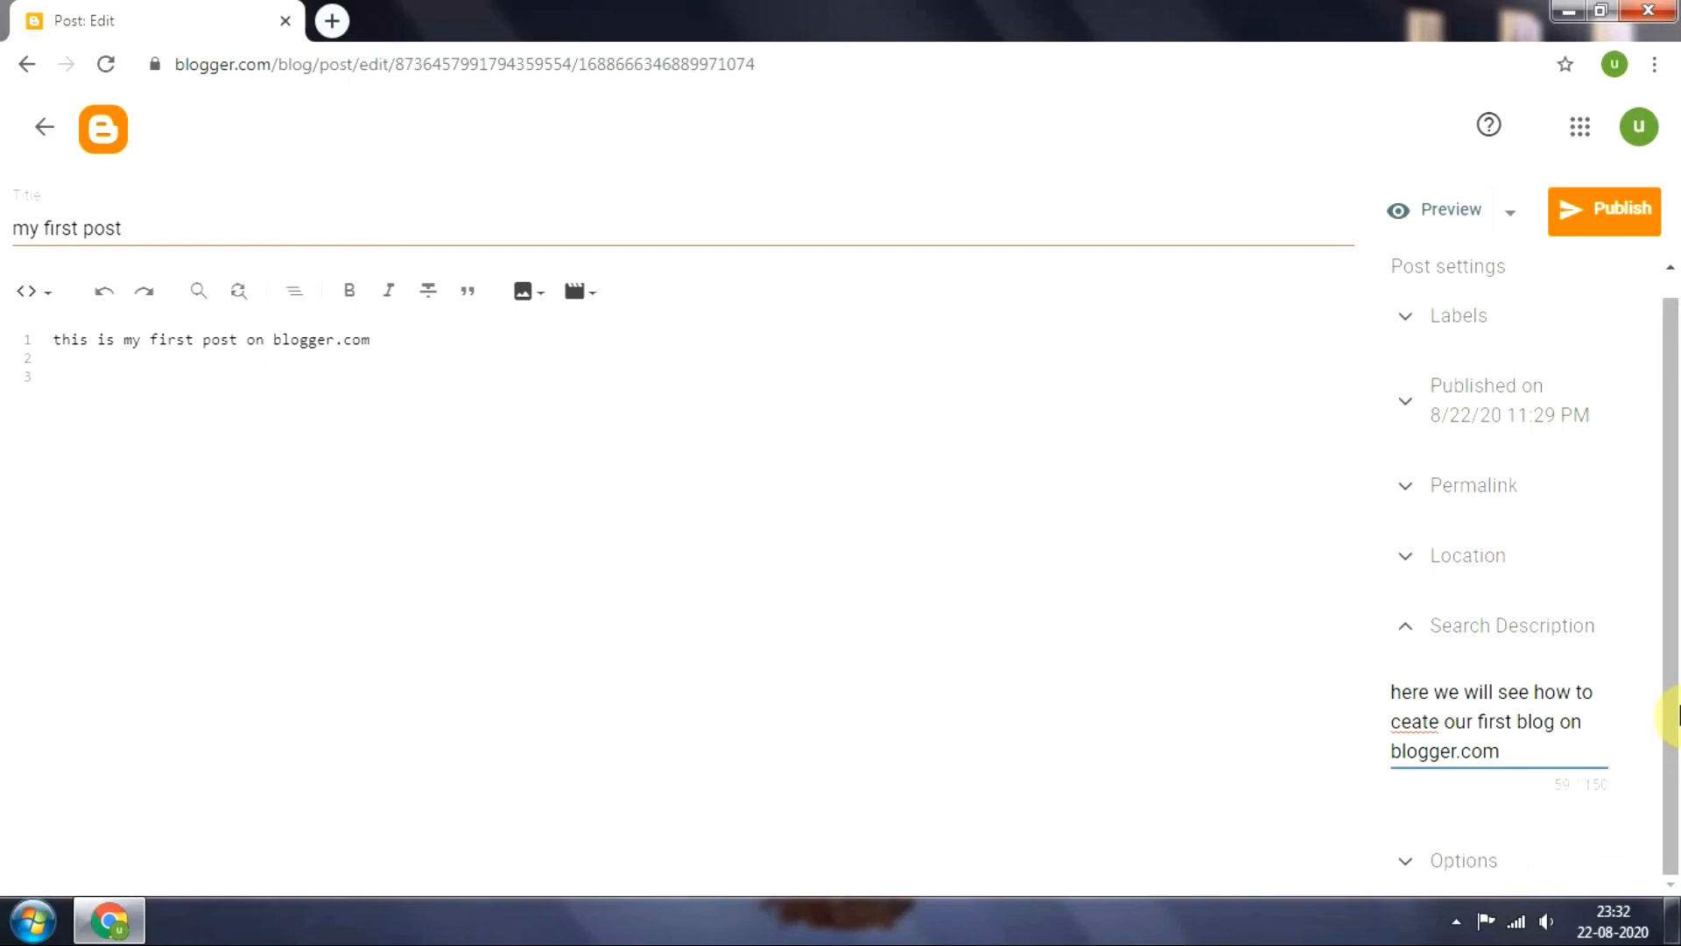
scroll(1674, 560, up, 1)
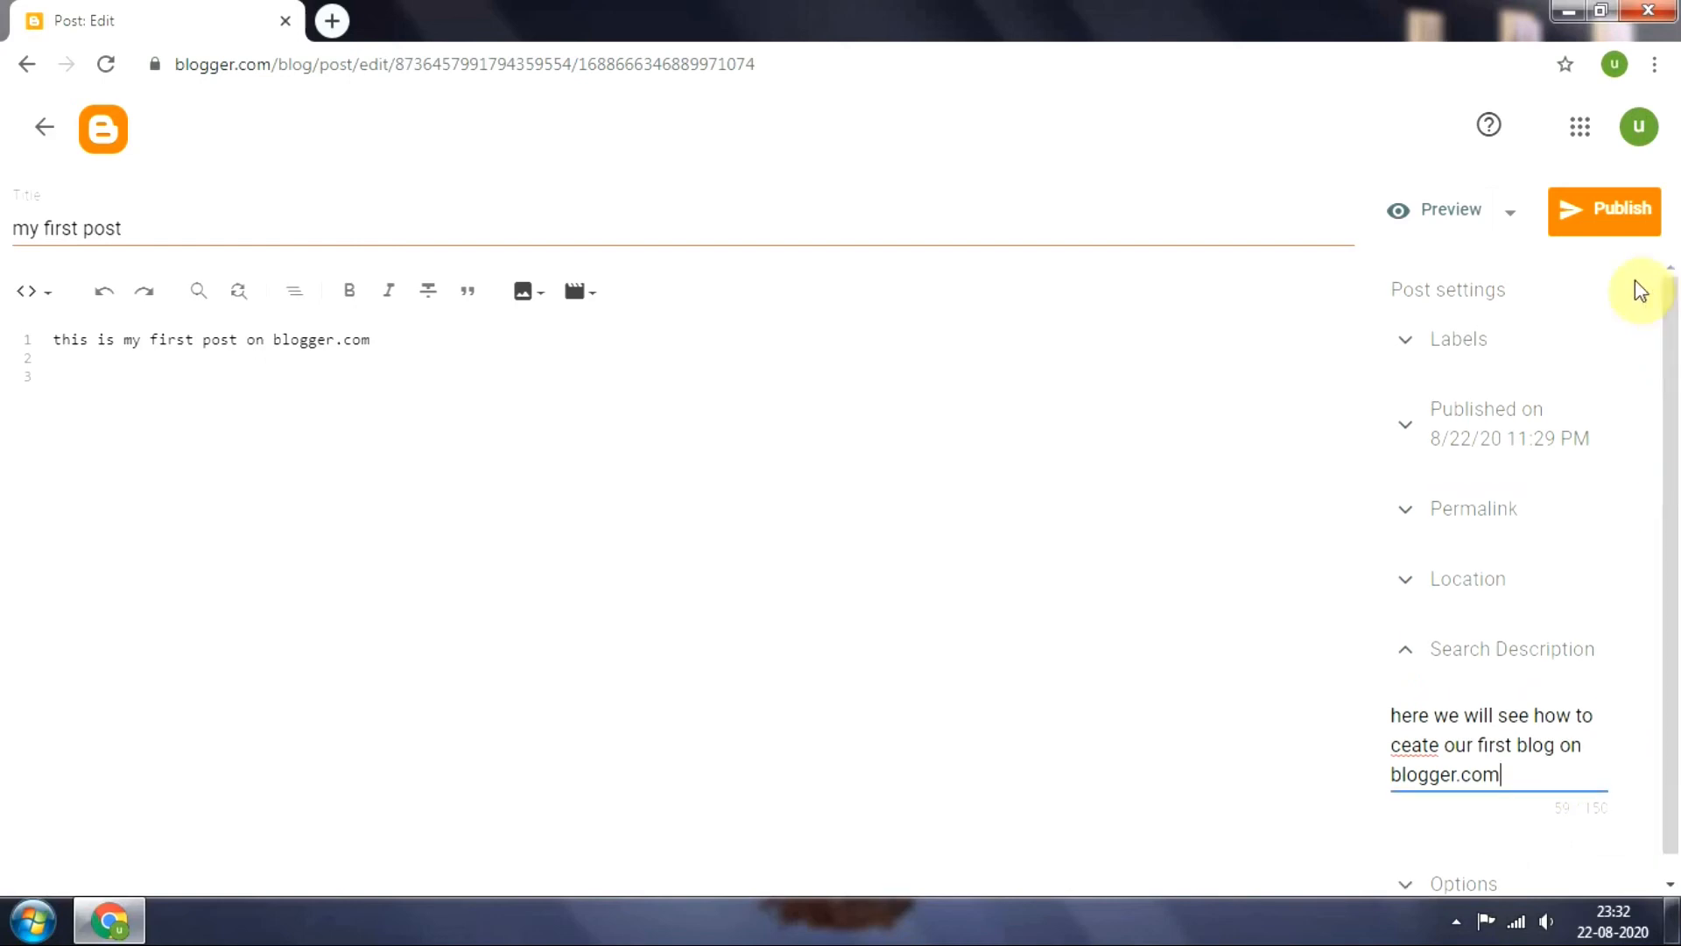
Preview the post and look through the whole page, including its labels and comment area
click(1421, 219)
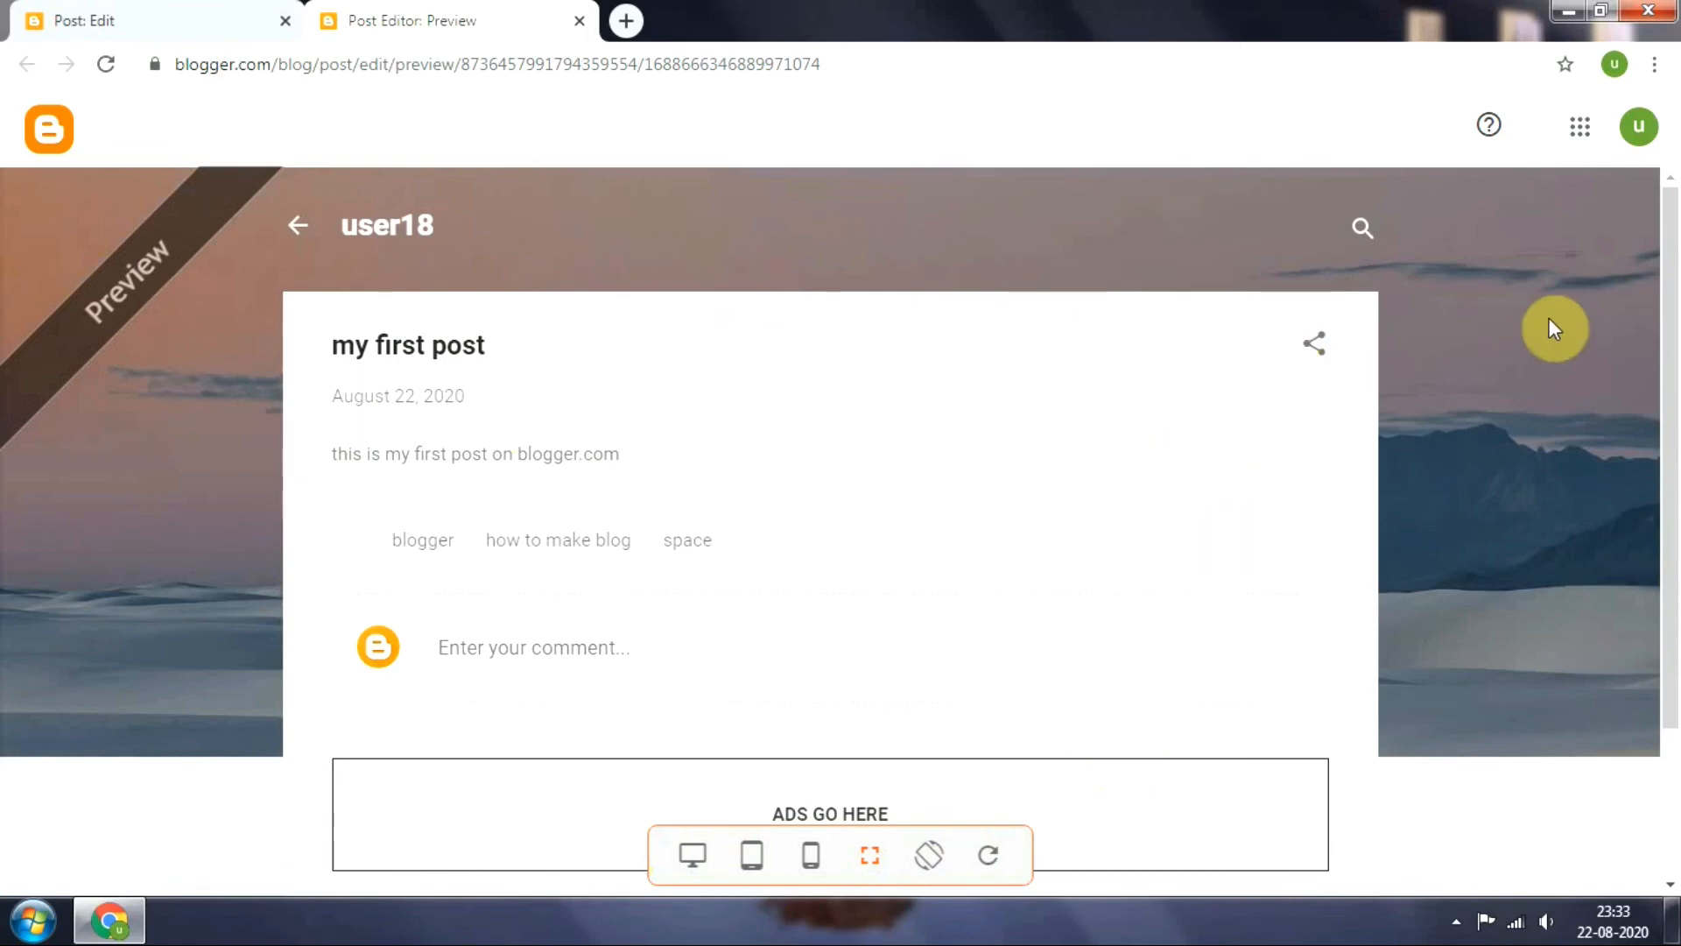
drag(1673, 301, 1672, 701)
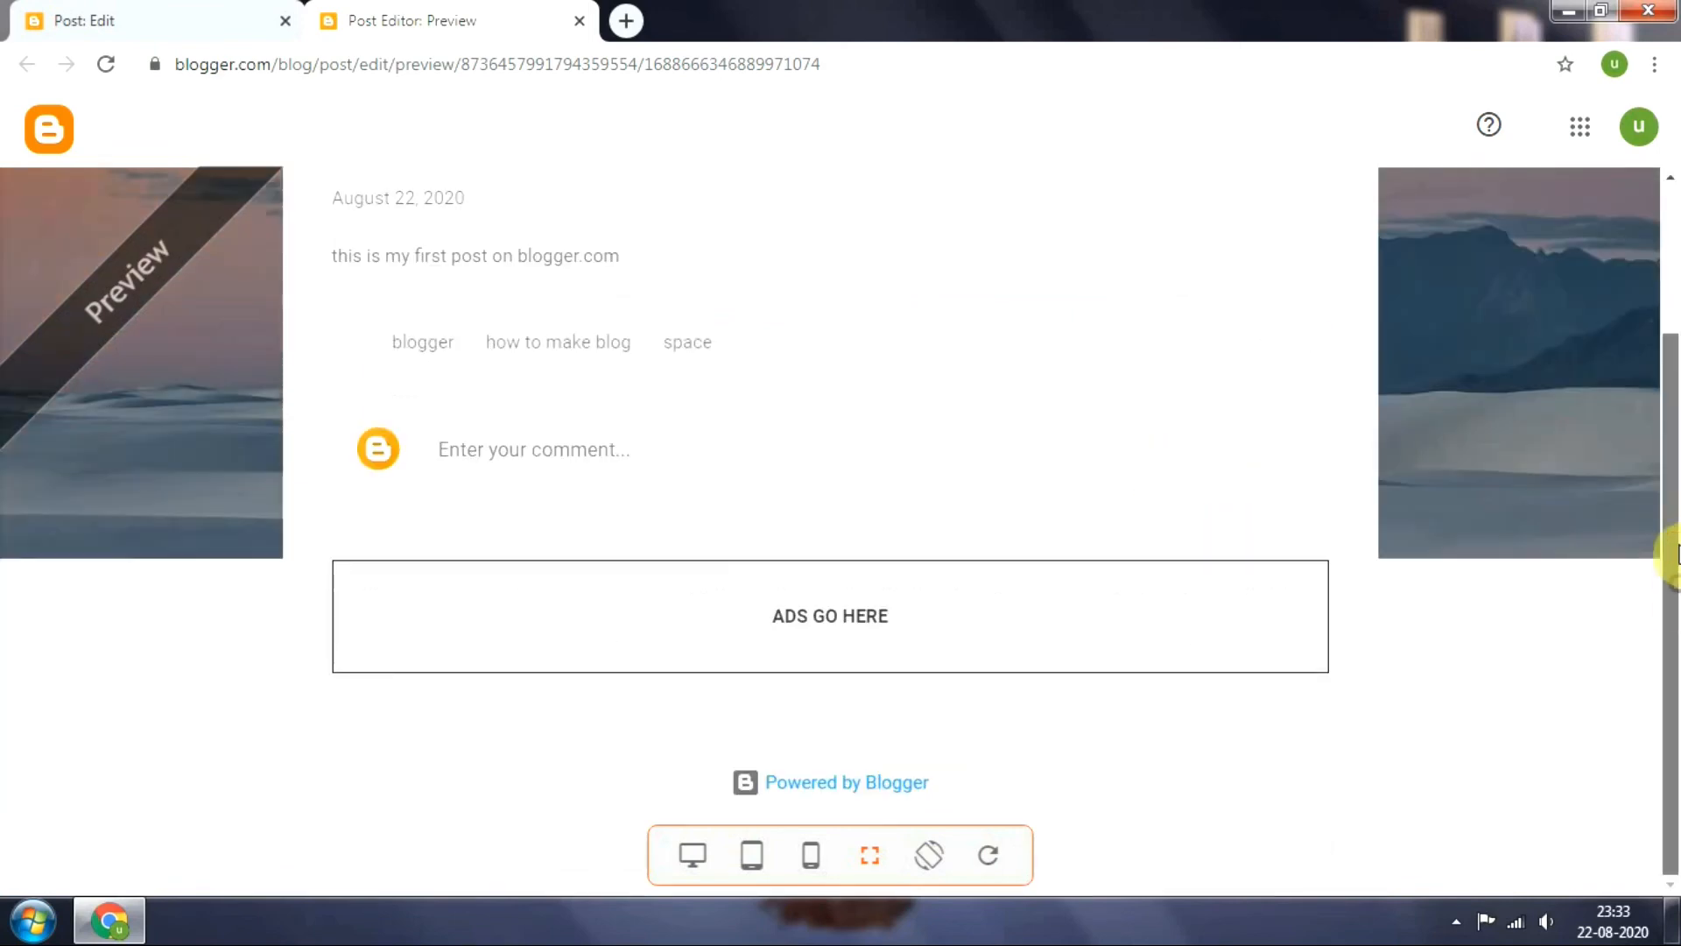
drag(1672, 554, 1666, 375)
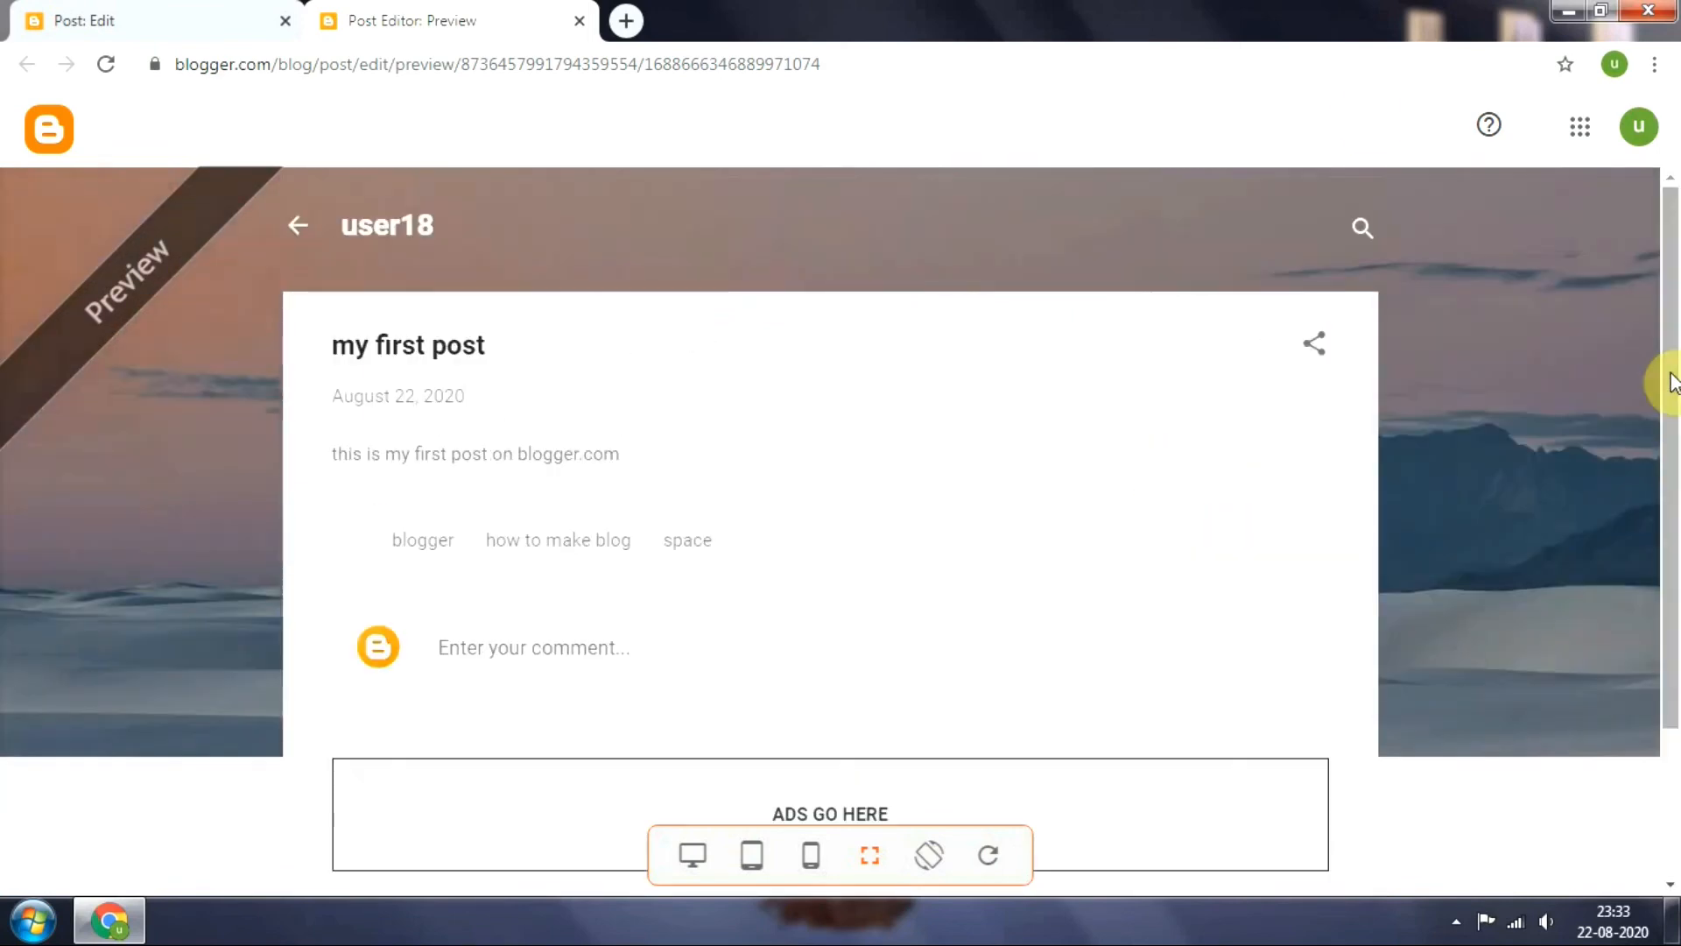
Return from the preview to the editor and publish "my first post" to the blog
click(146, 21)
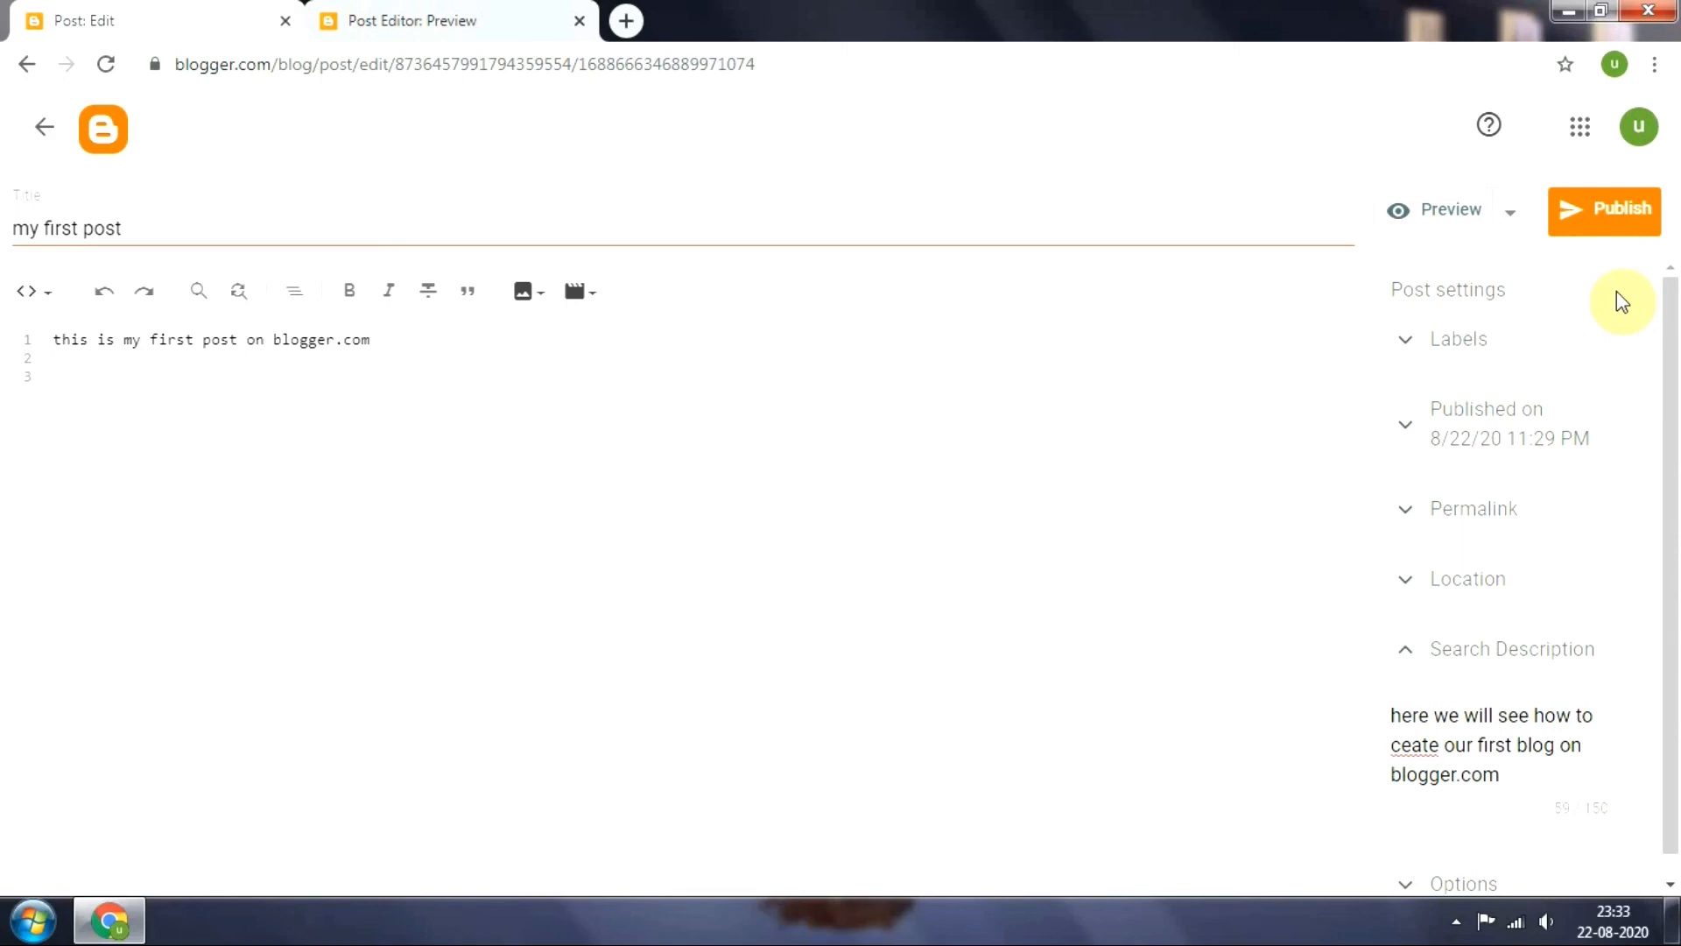
click(1602, 210)
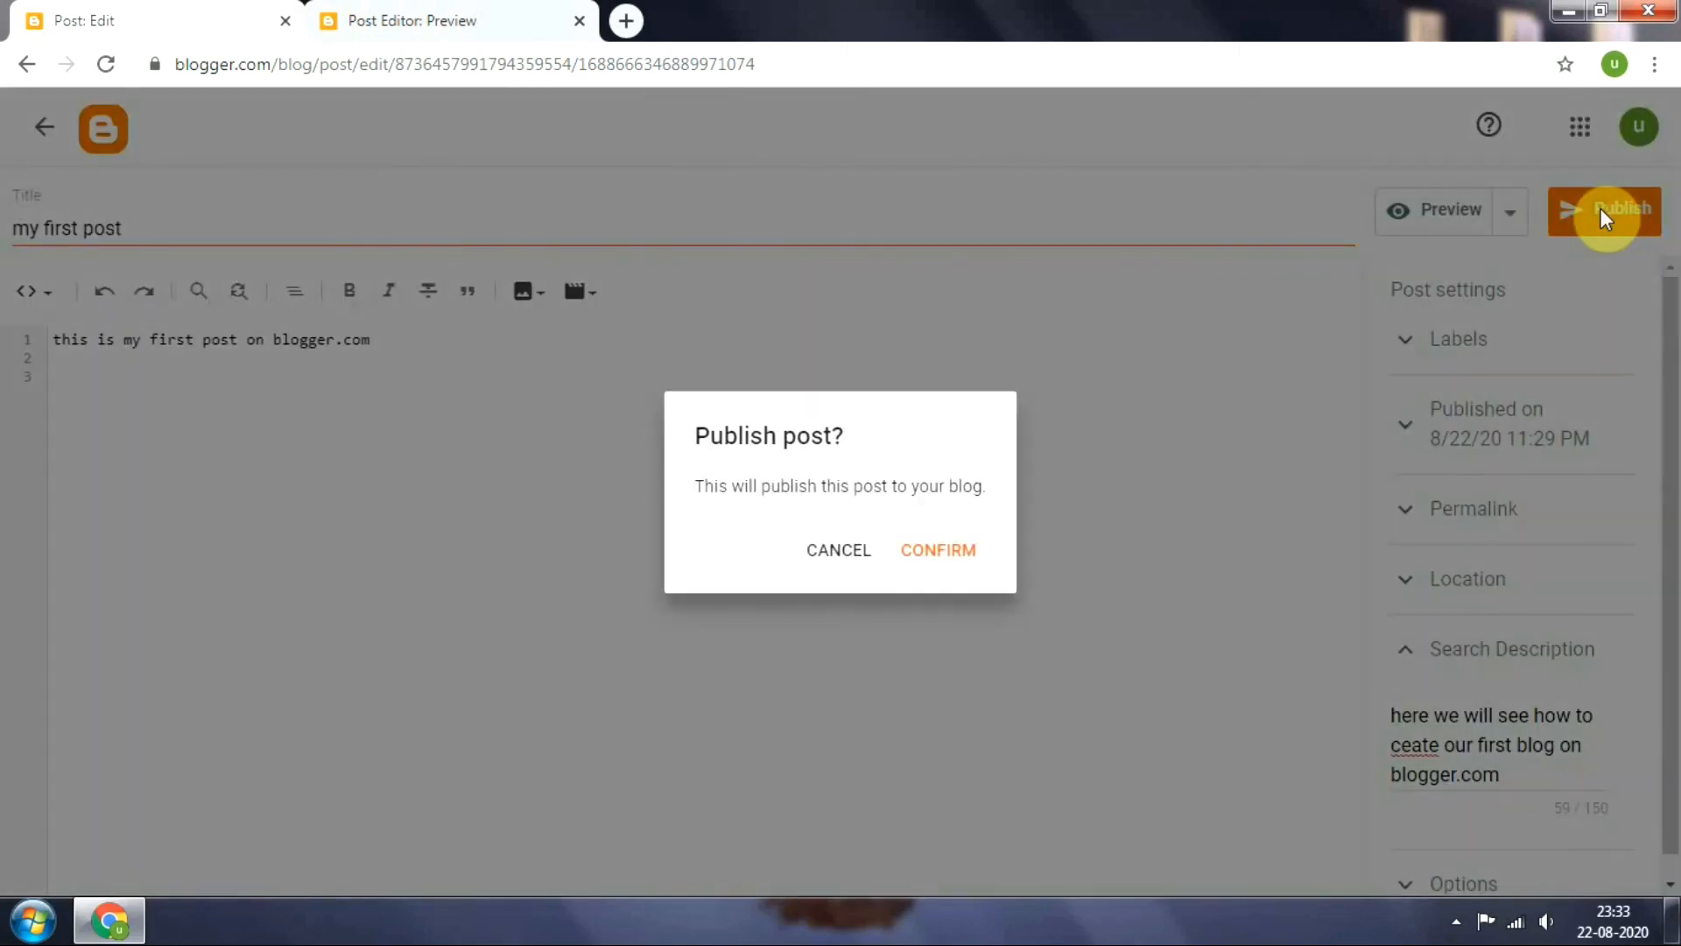
click(941, 551)
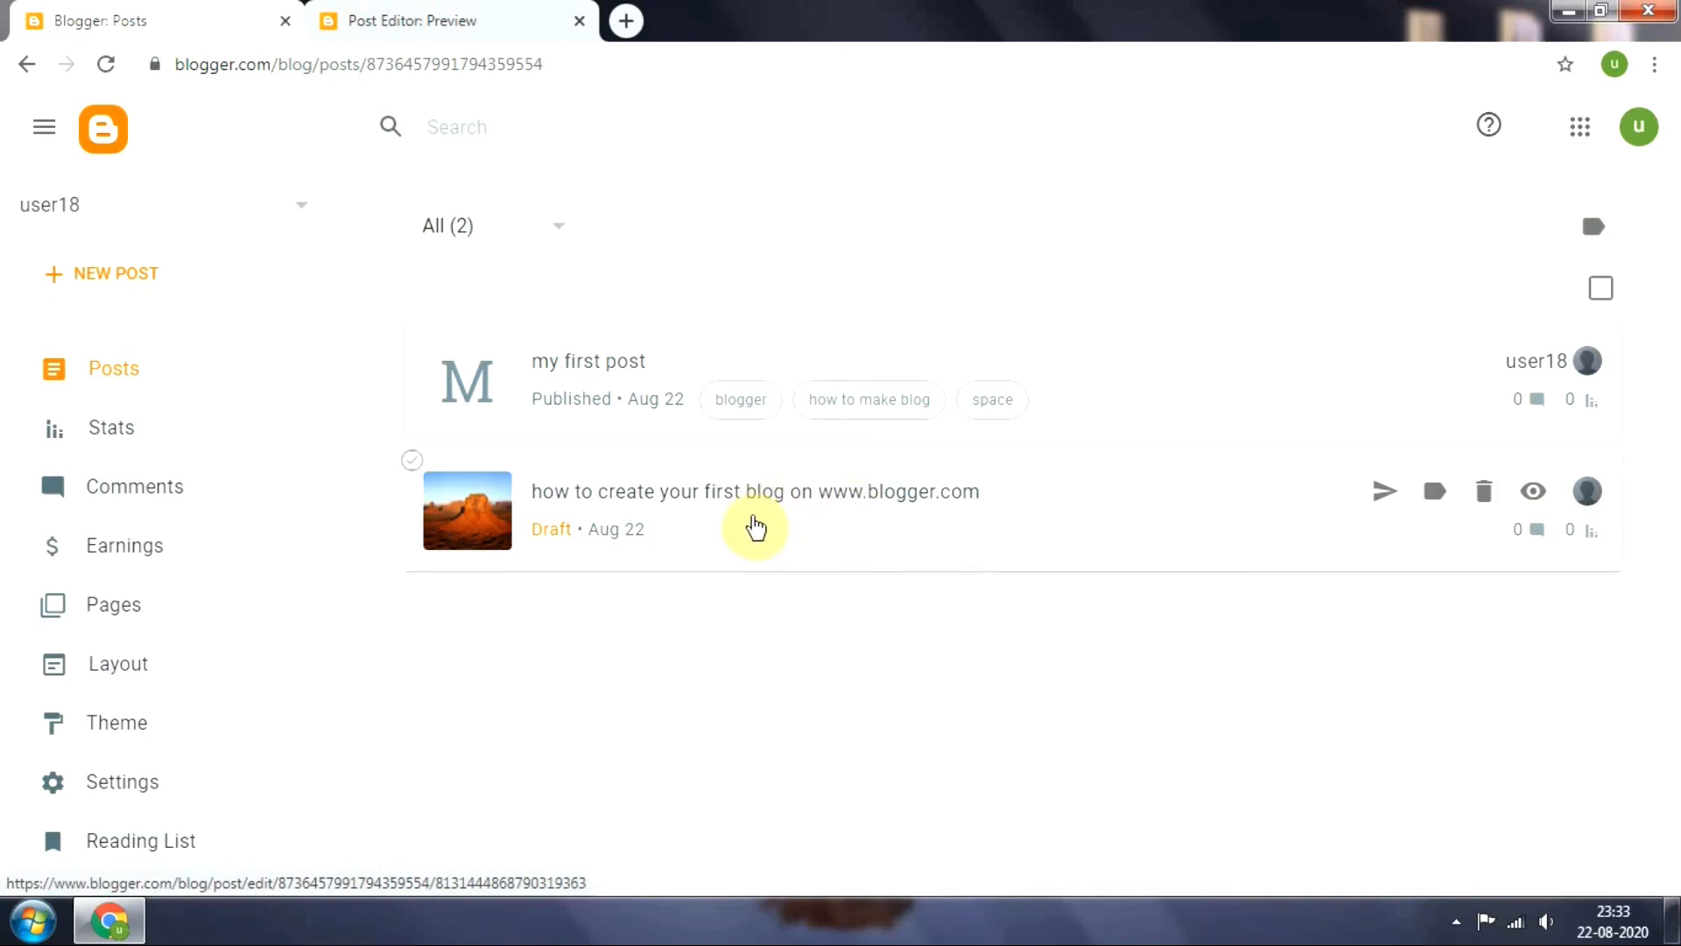
click(810, 525)
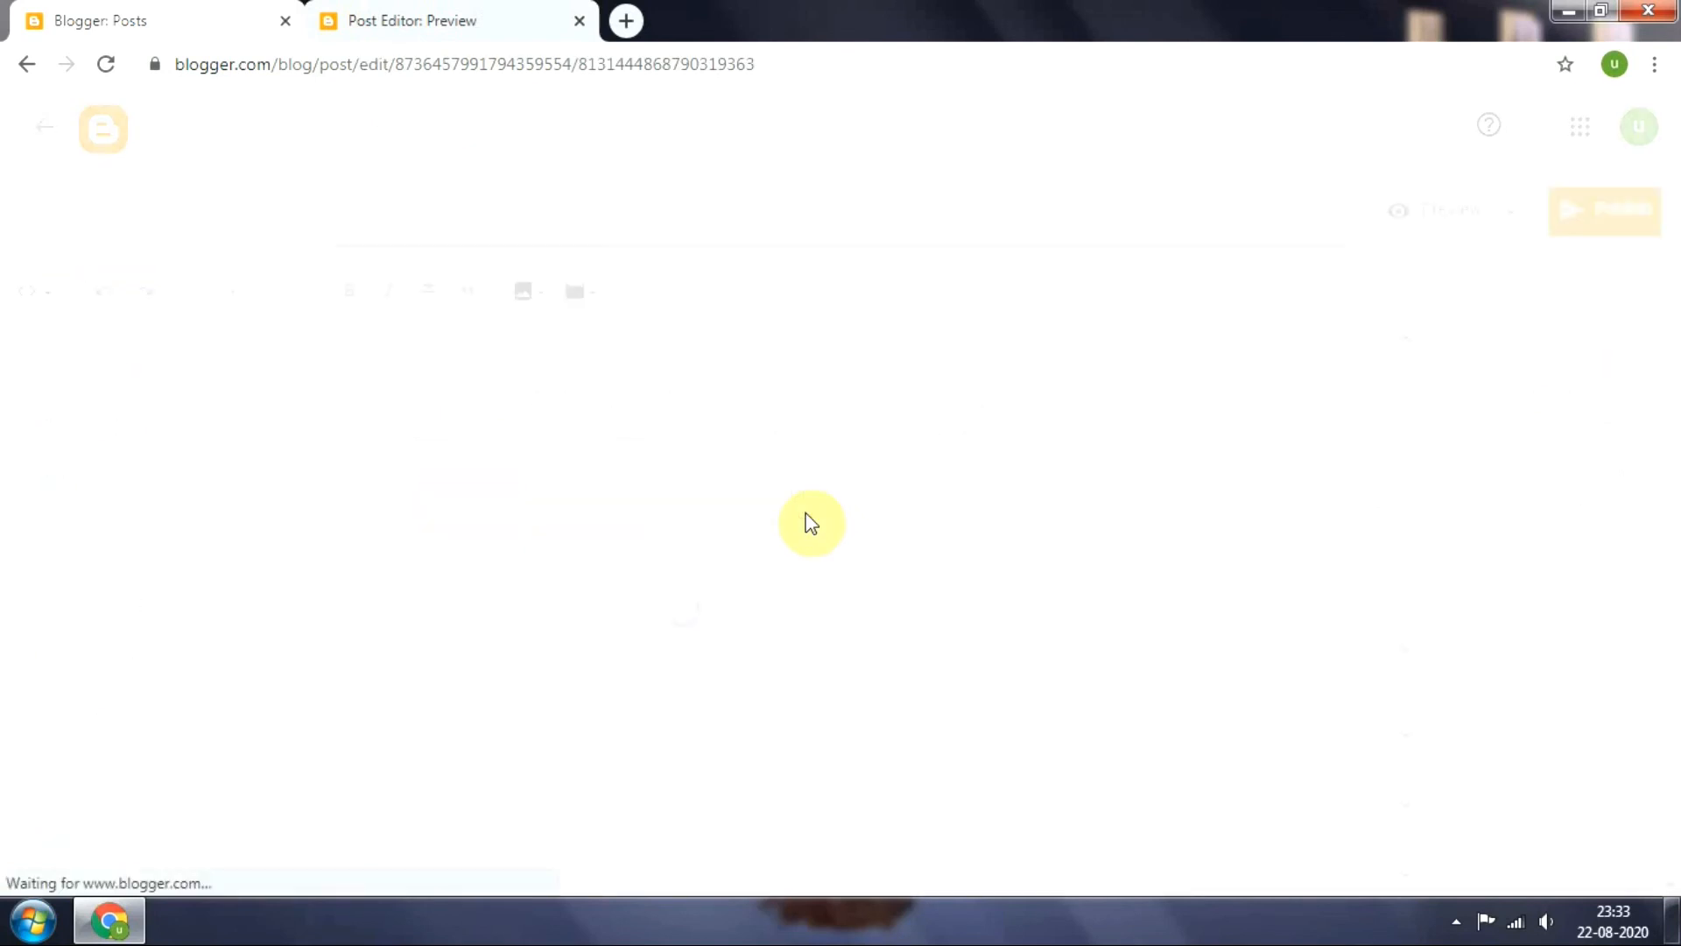
click(41, 292)
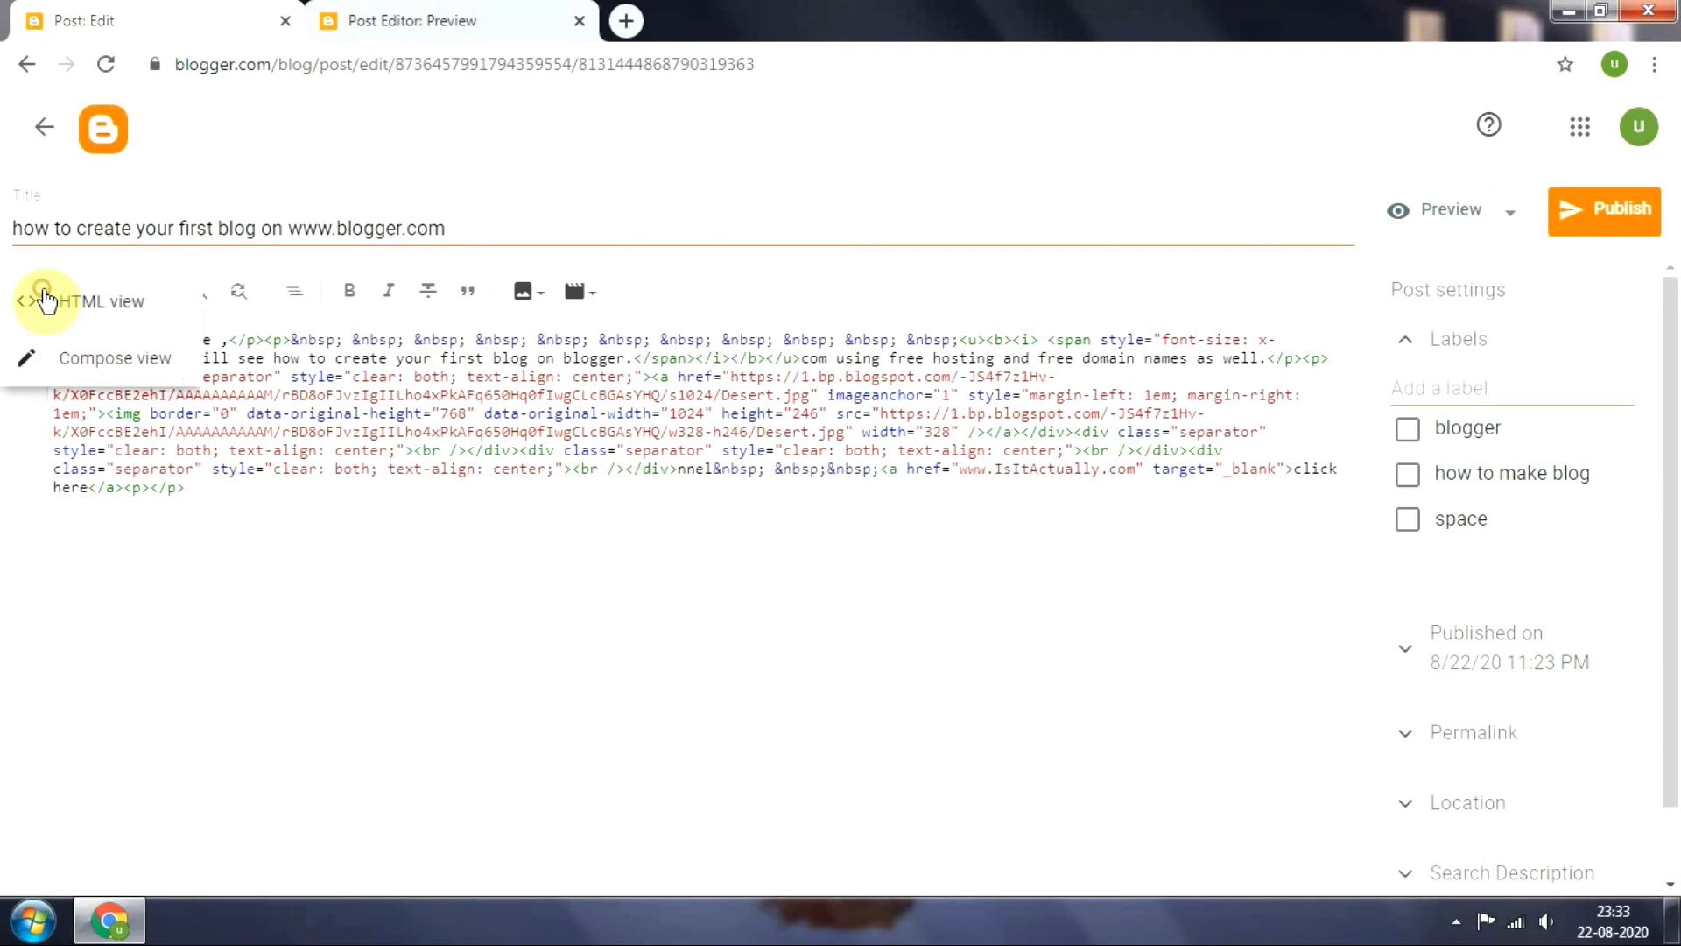
click(106, 371)
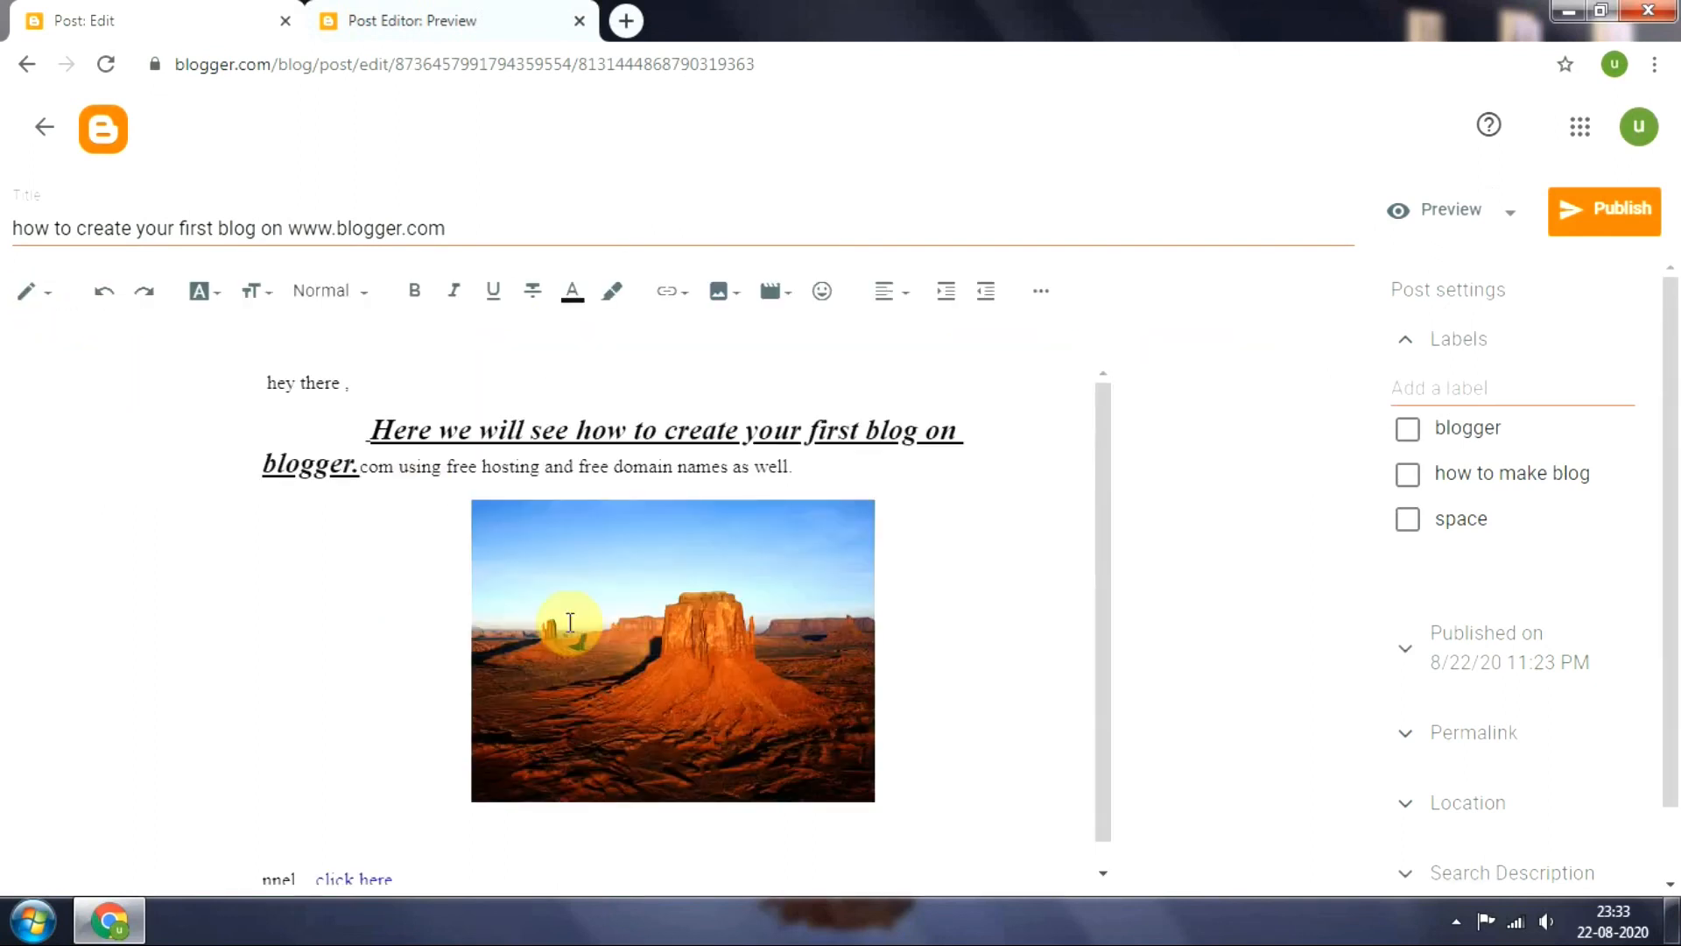
click(1640, 214)
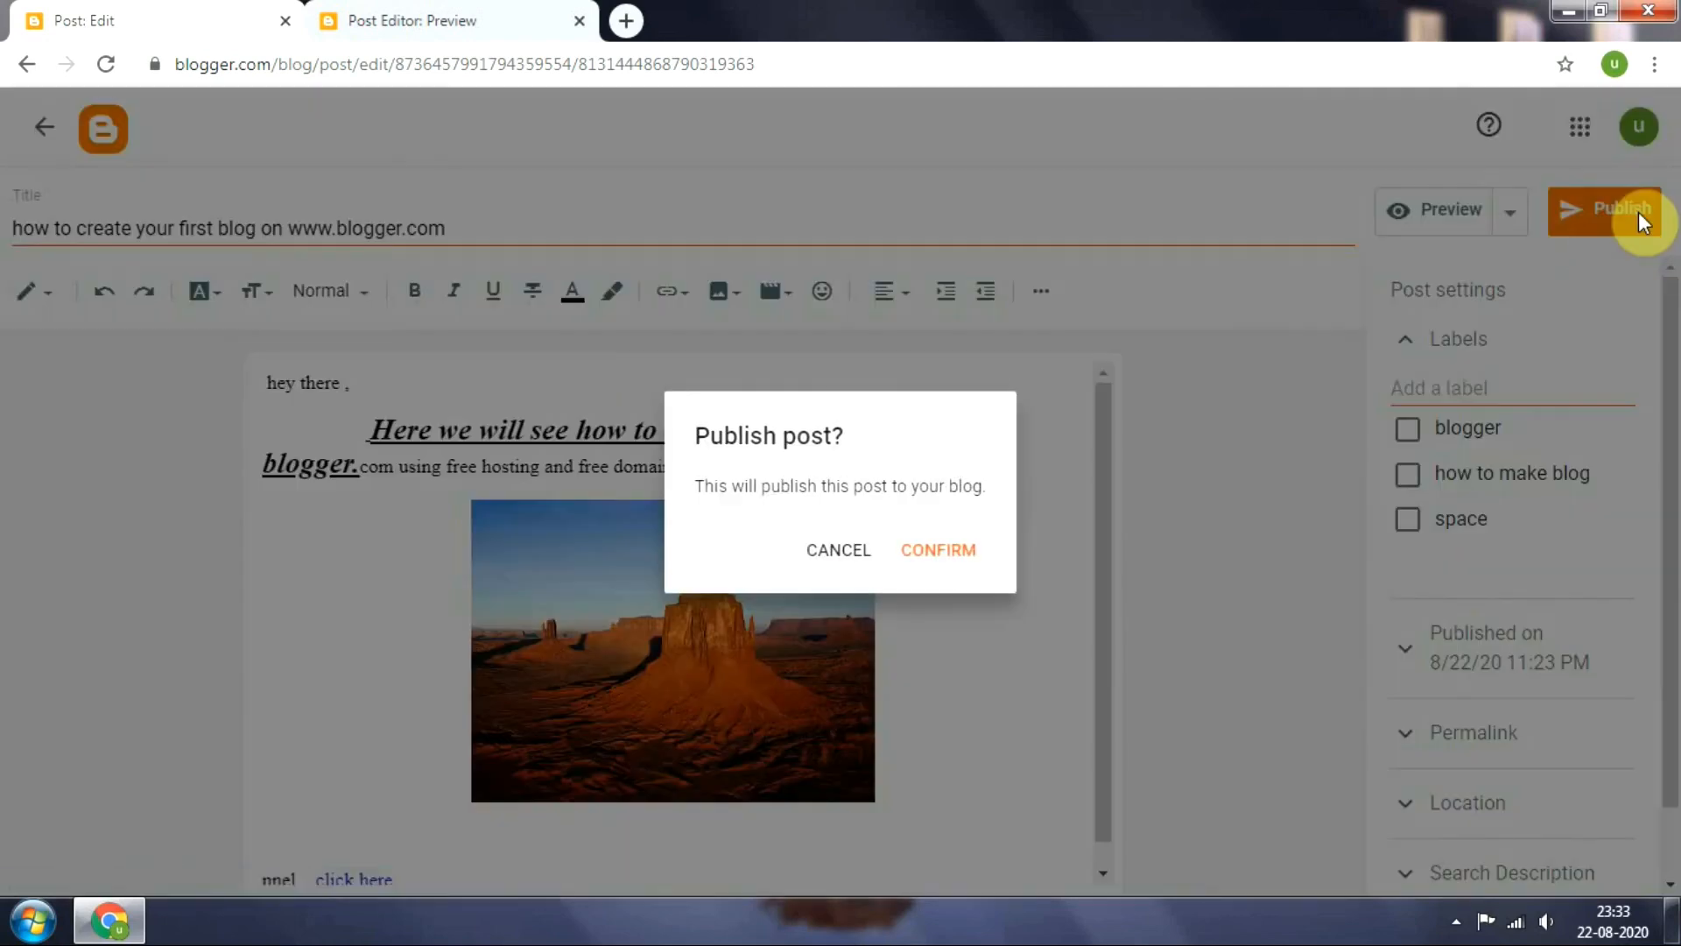
click(954, 551)
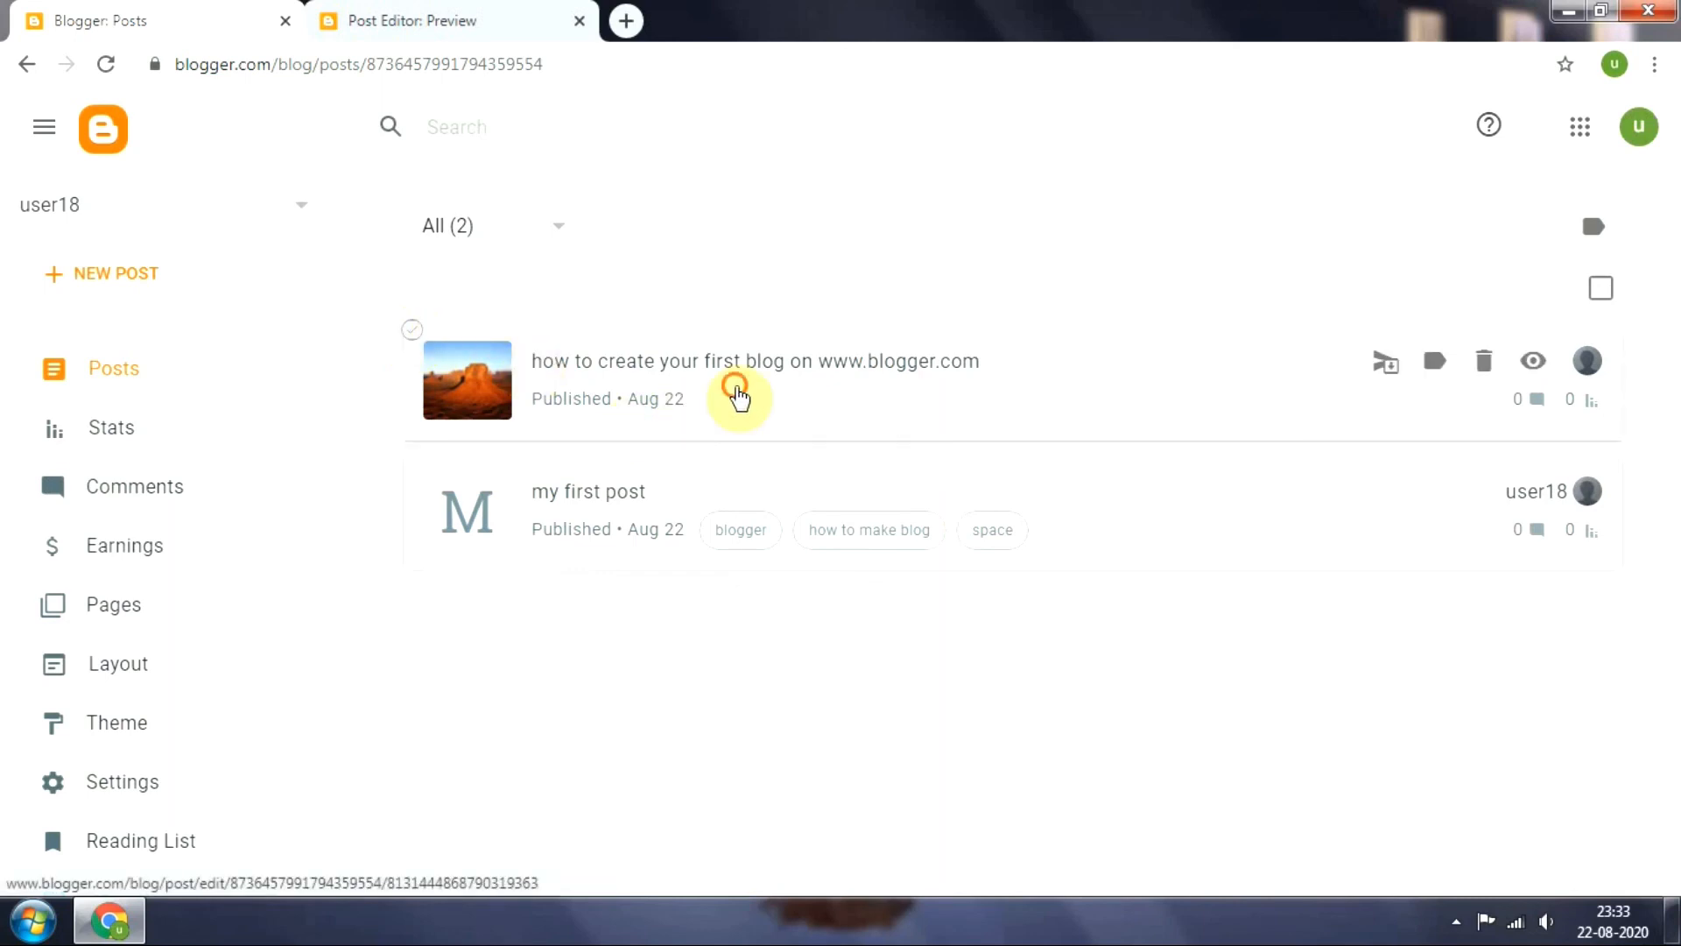
click(736, 387)
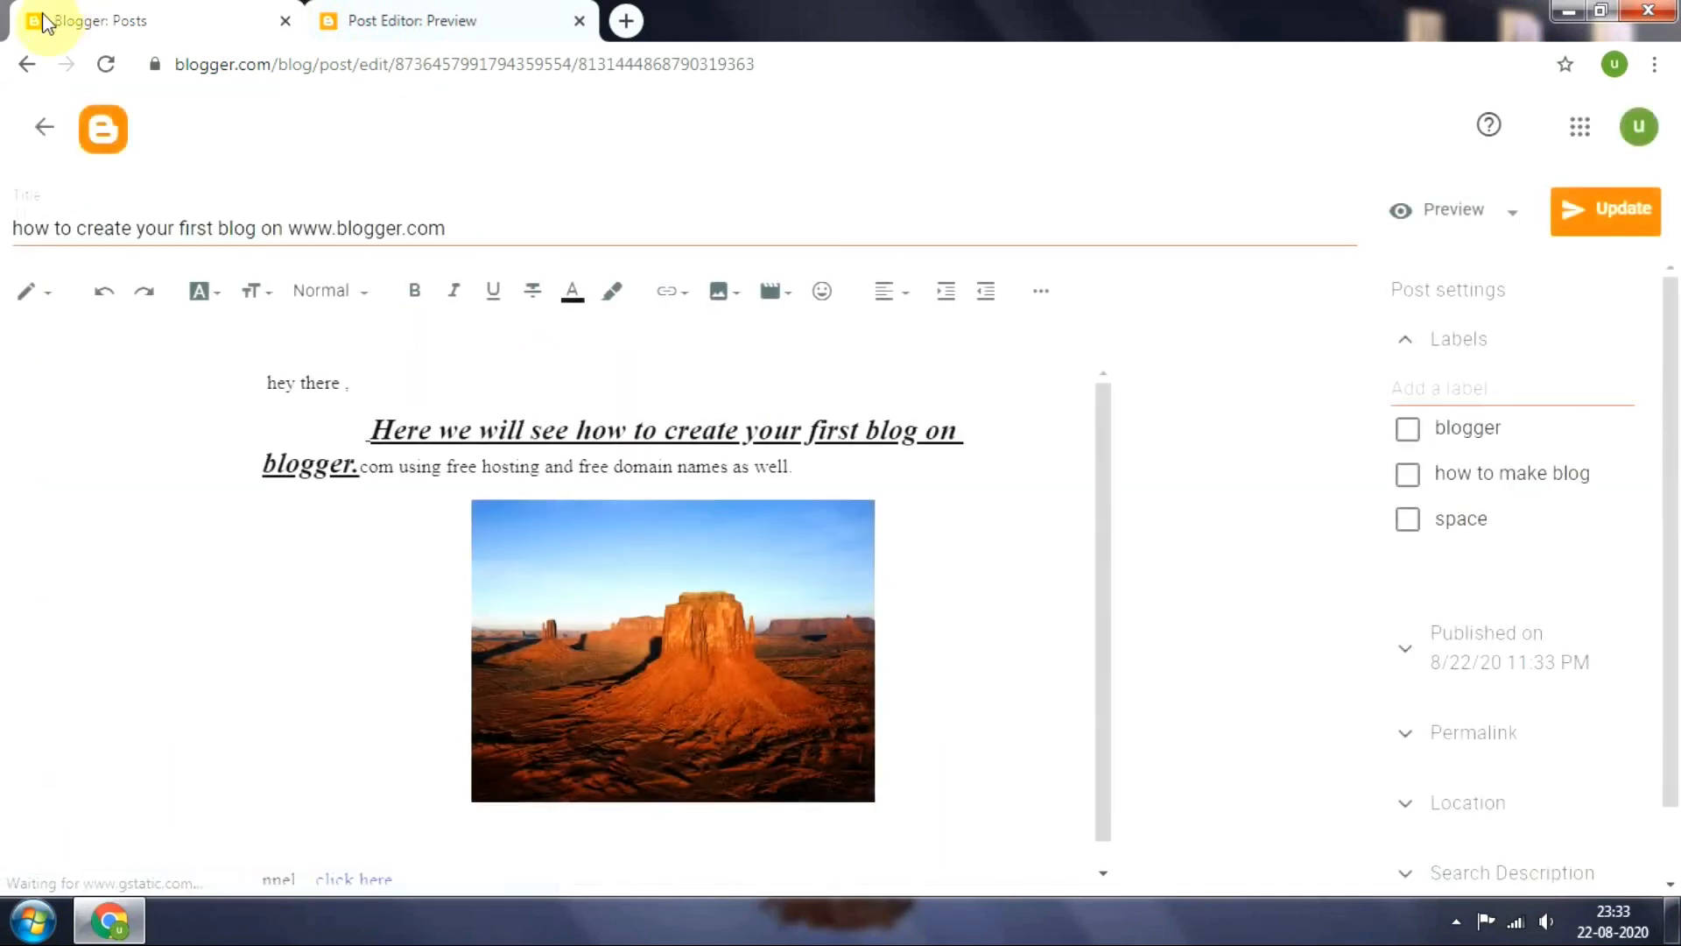
click(26, 64)
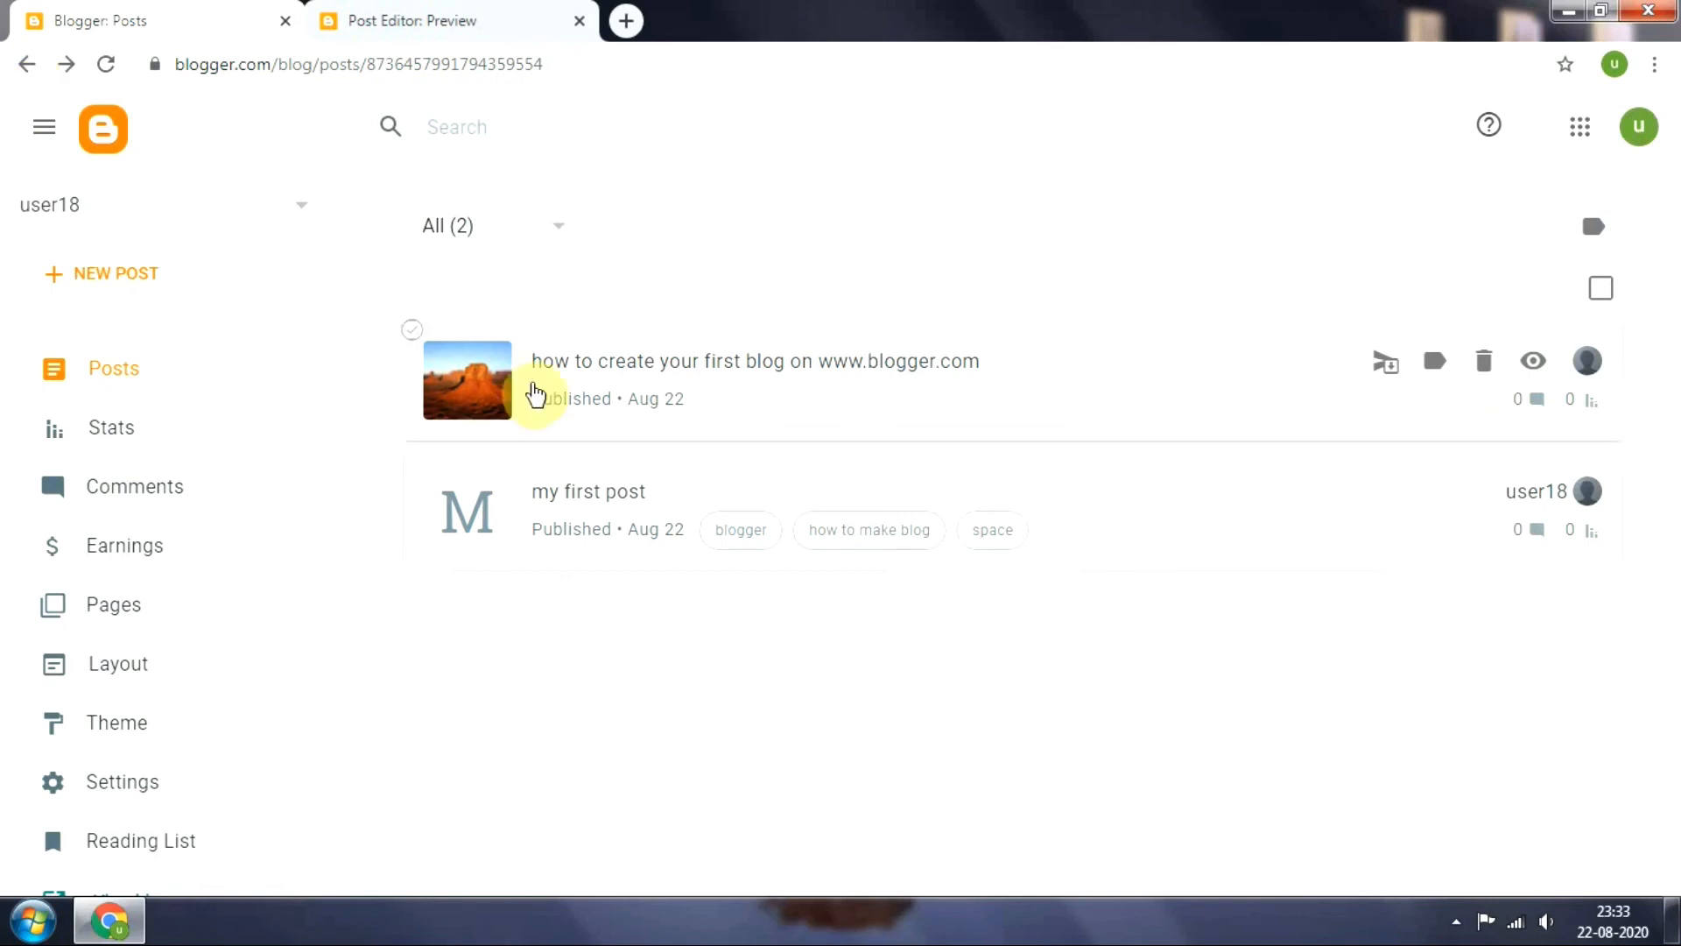
click(411, 331)
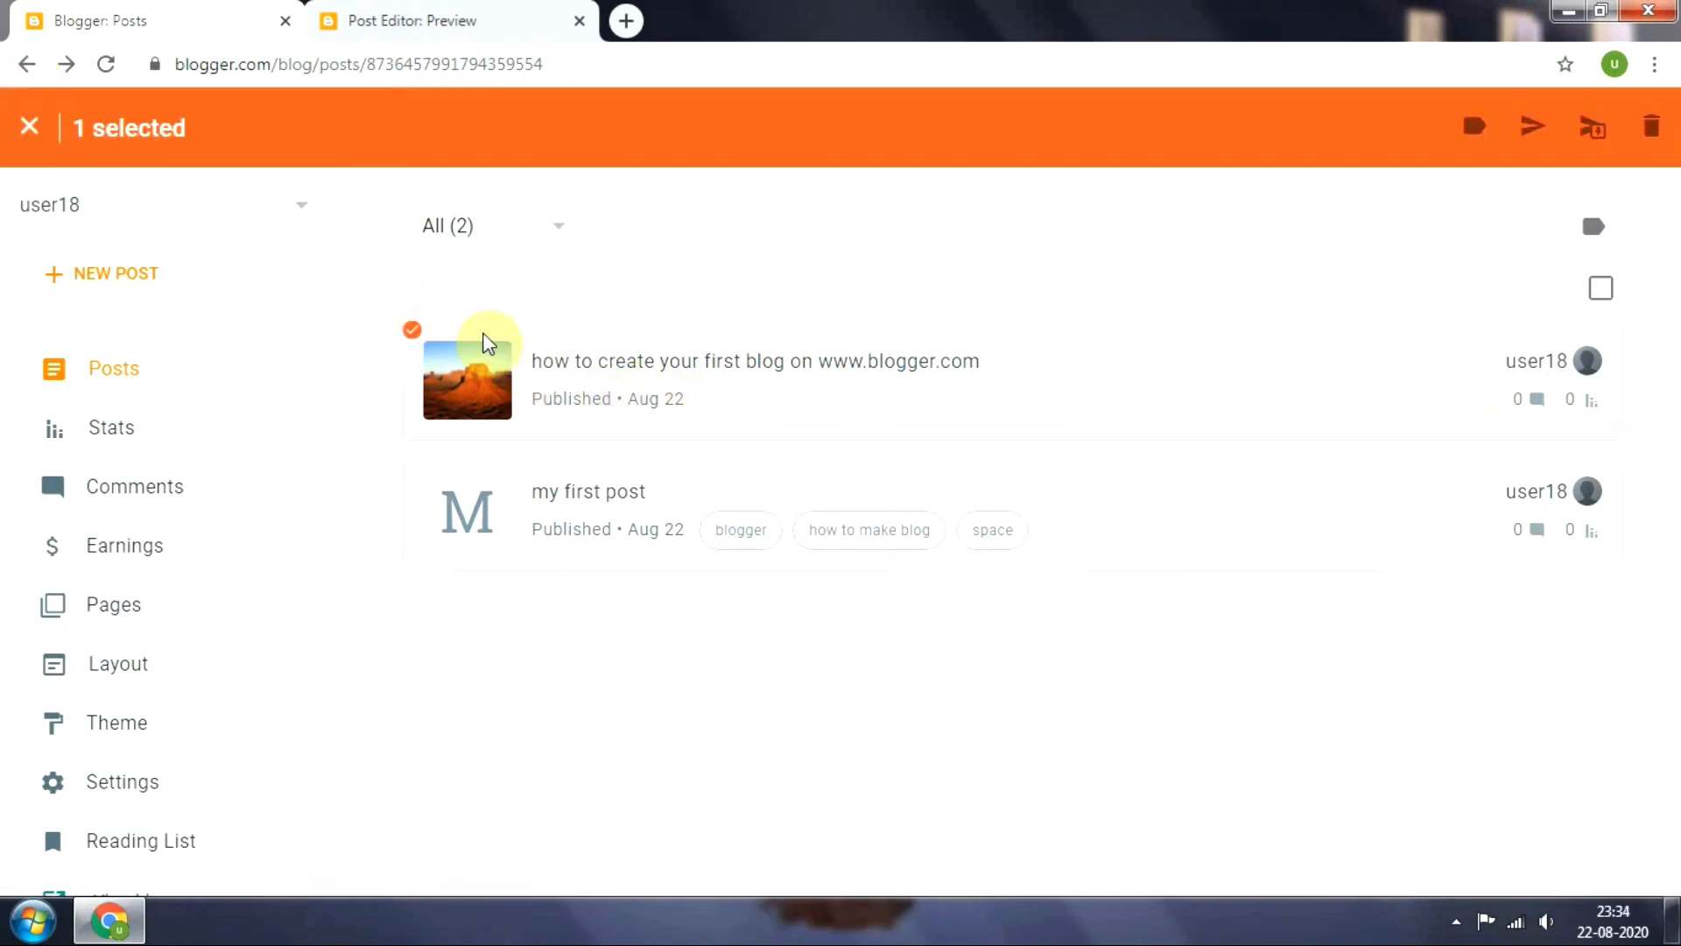
right_click(704, 401)
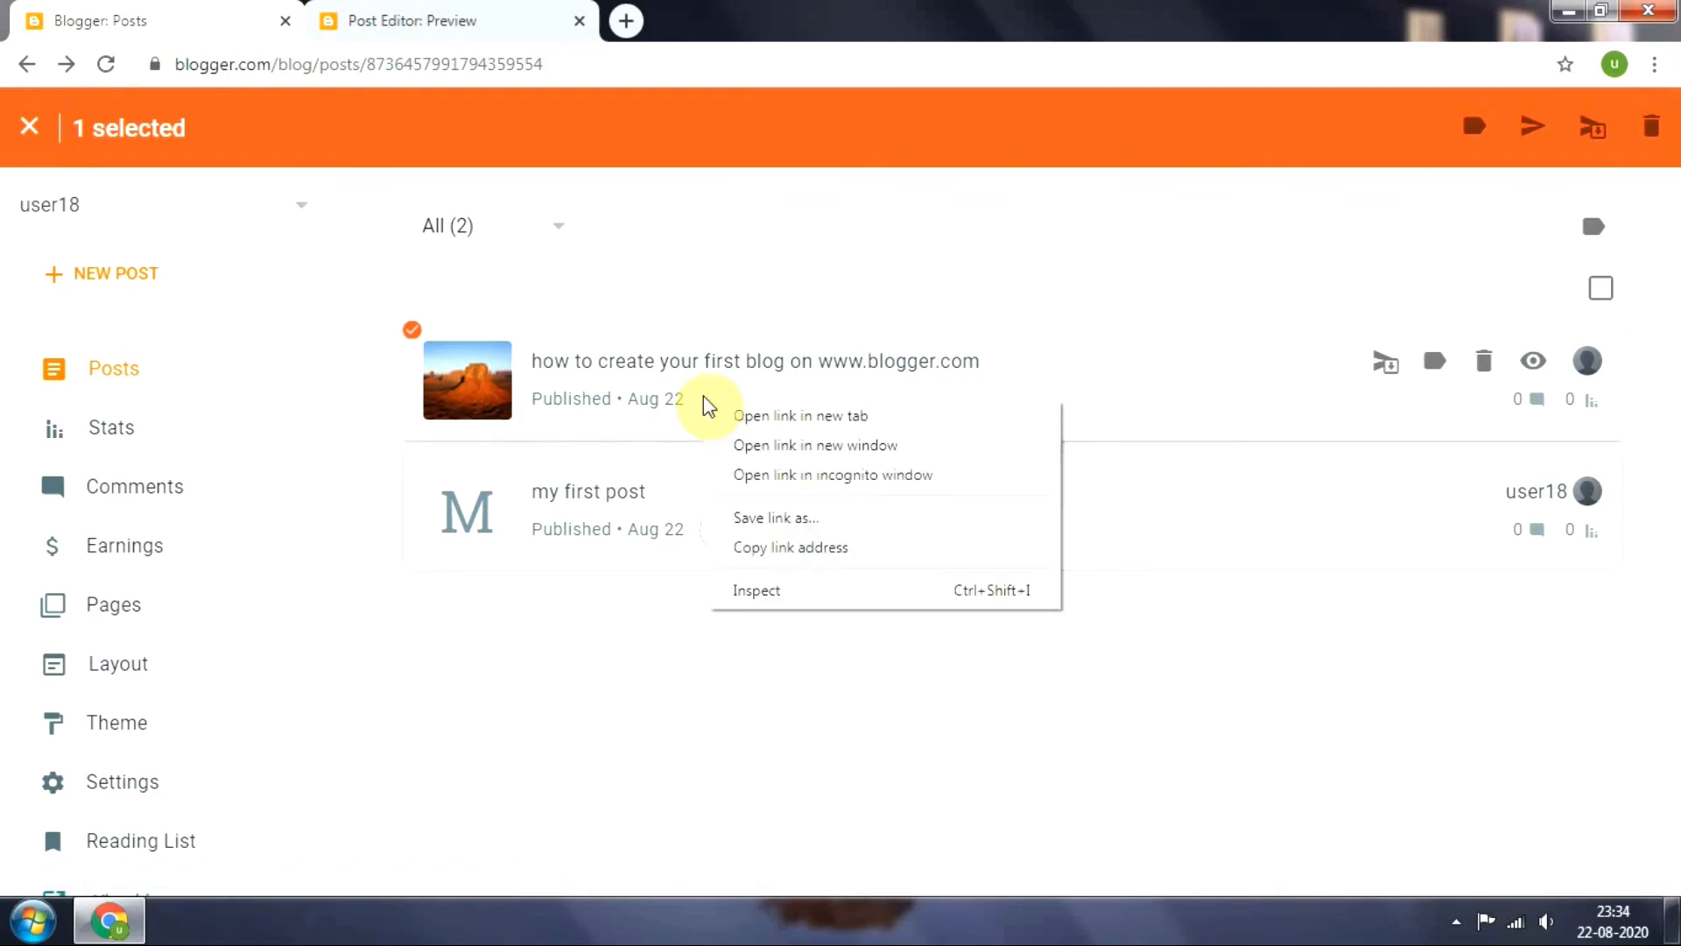
click(825, 545)
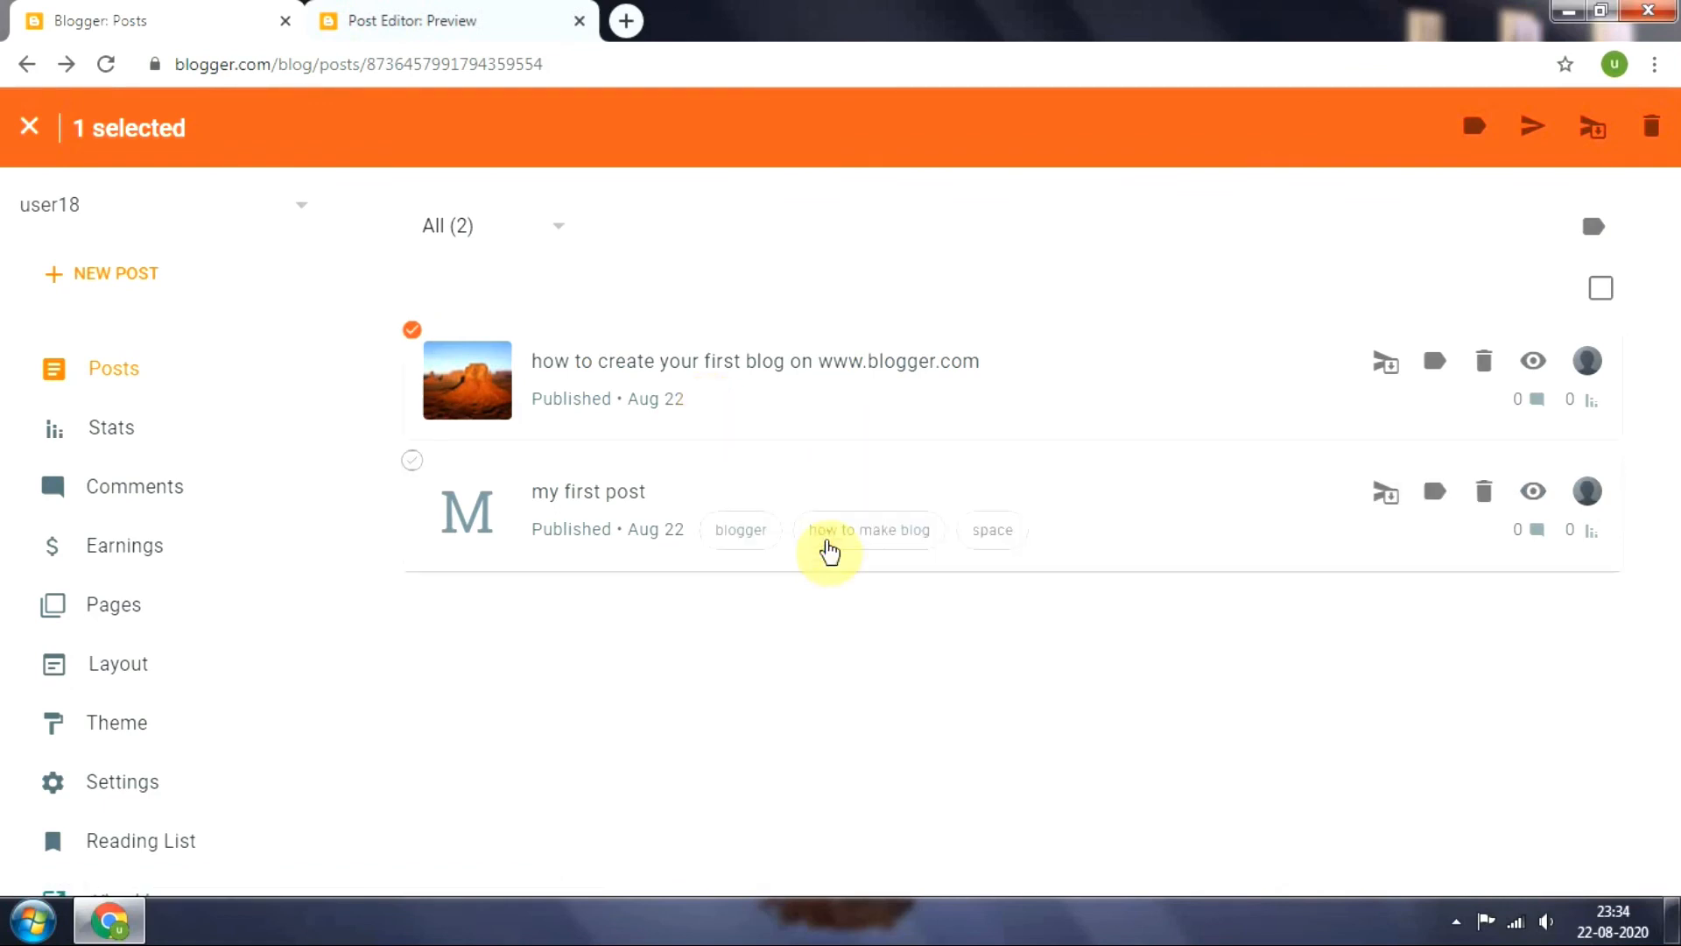
click(637, 12)
click(625, 48)
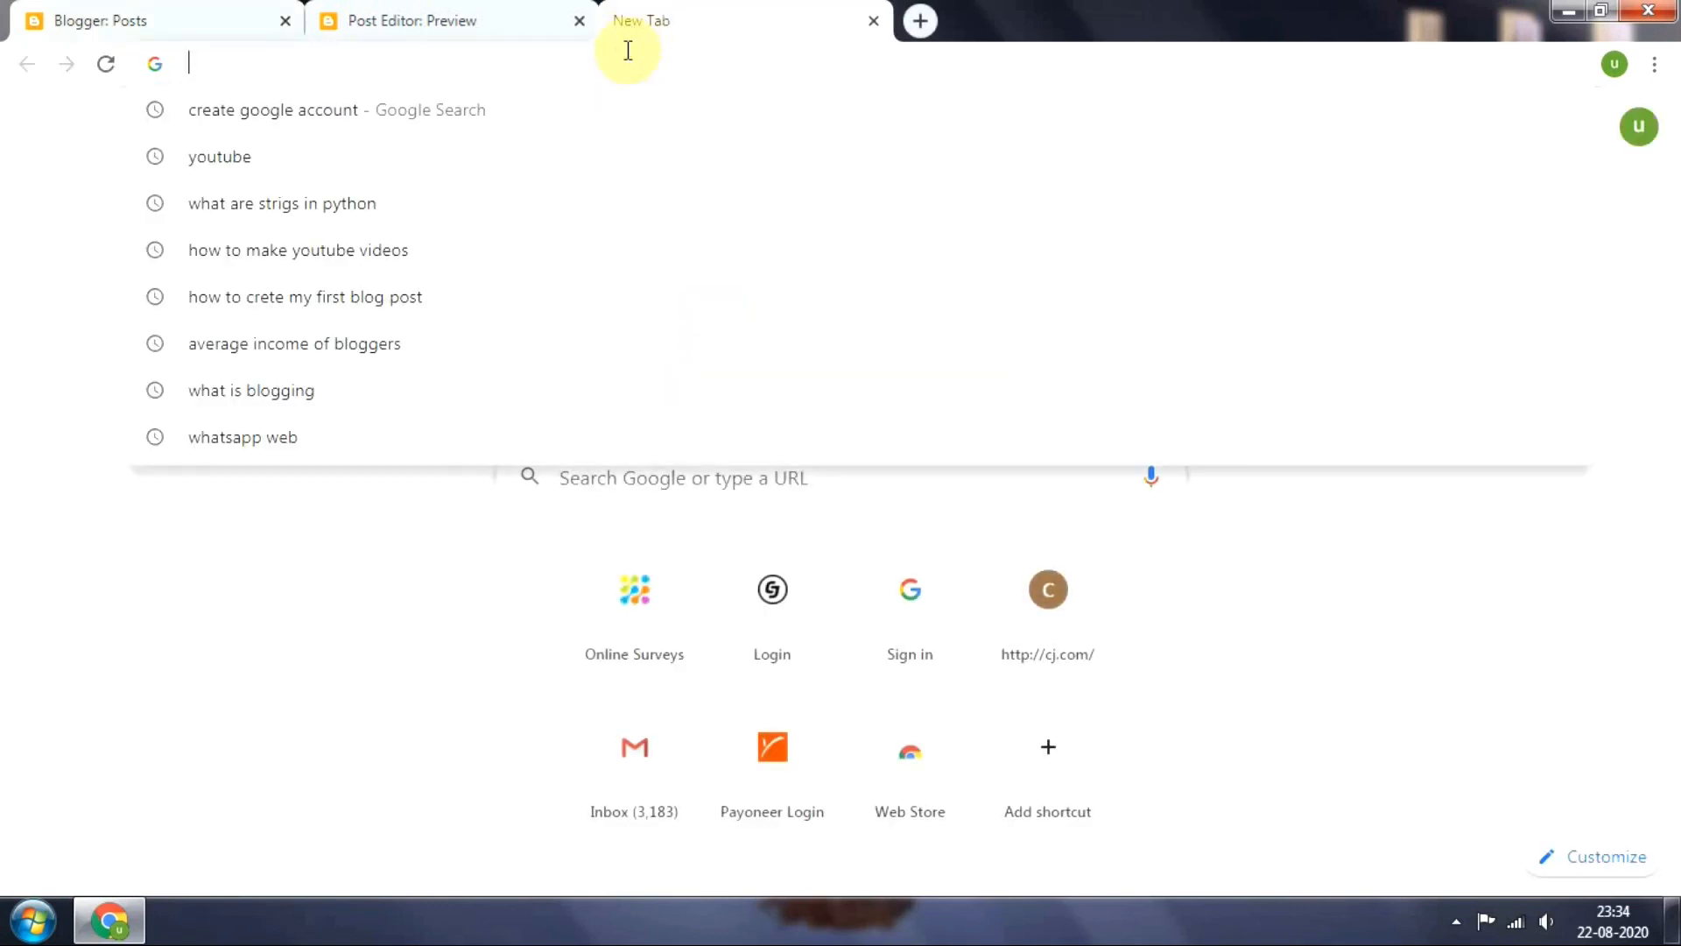
key(ctrl+v)
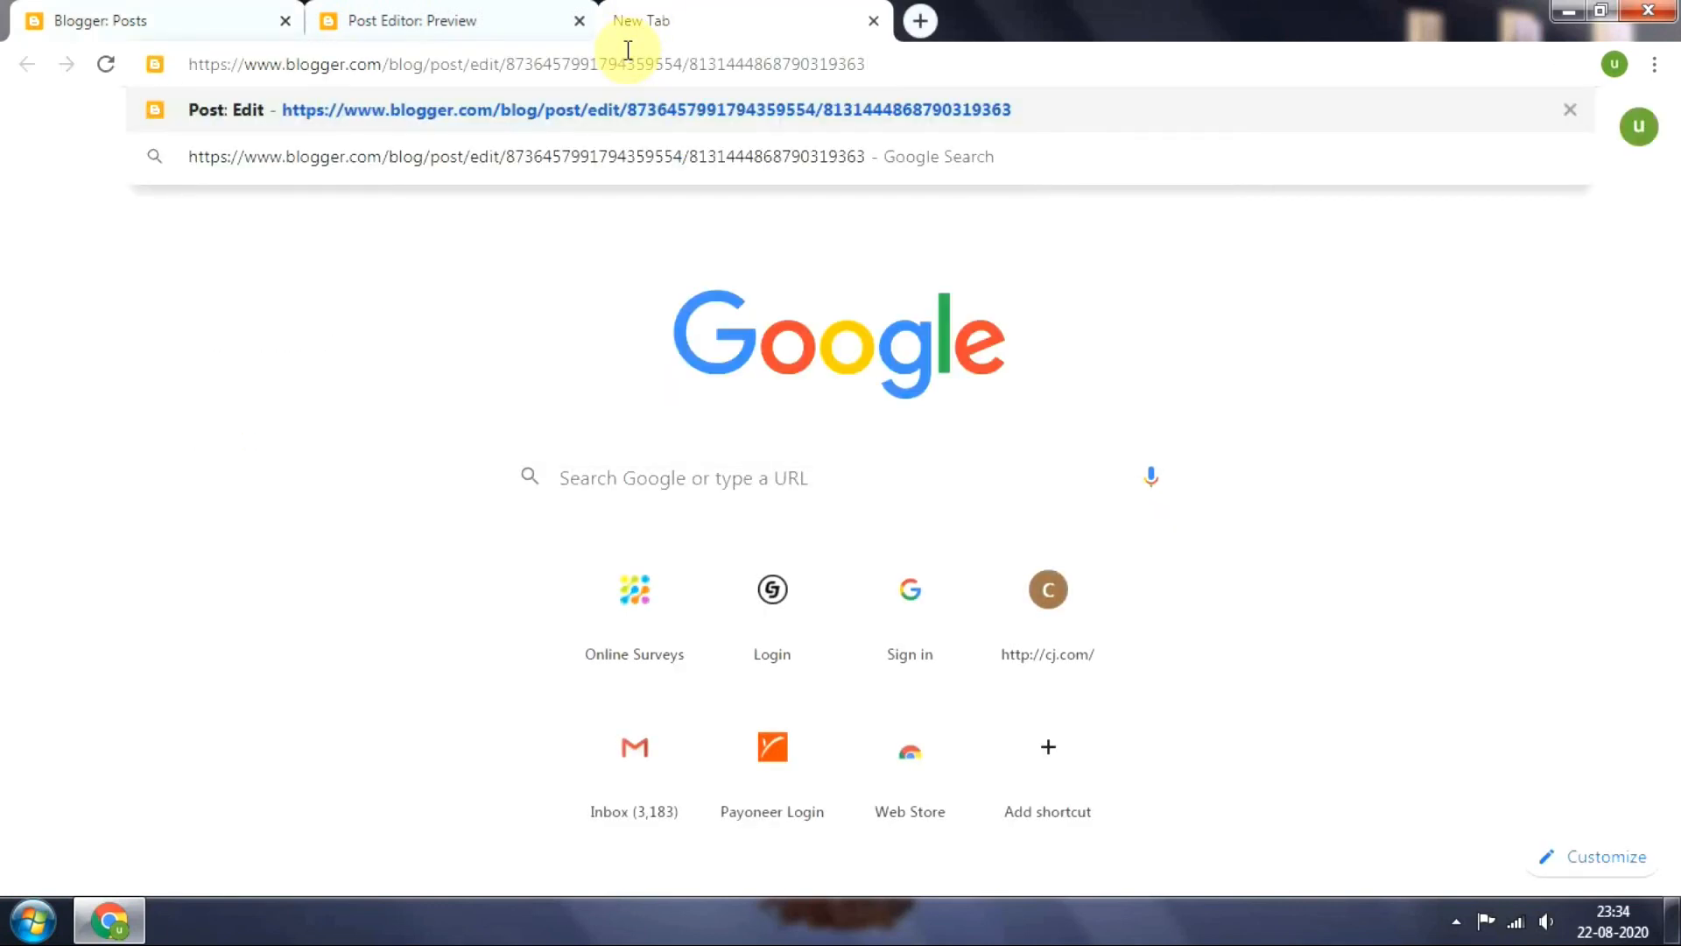
key(Return)
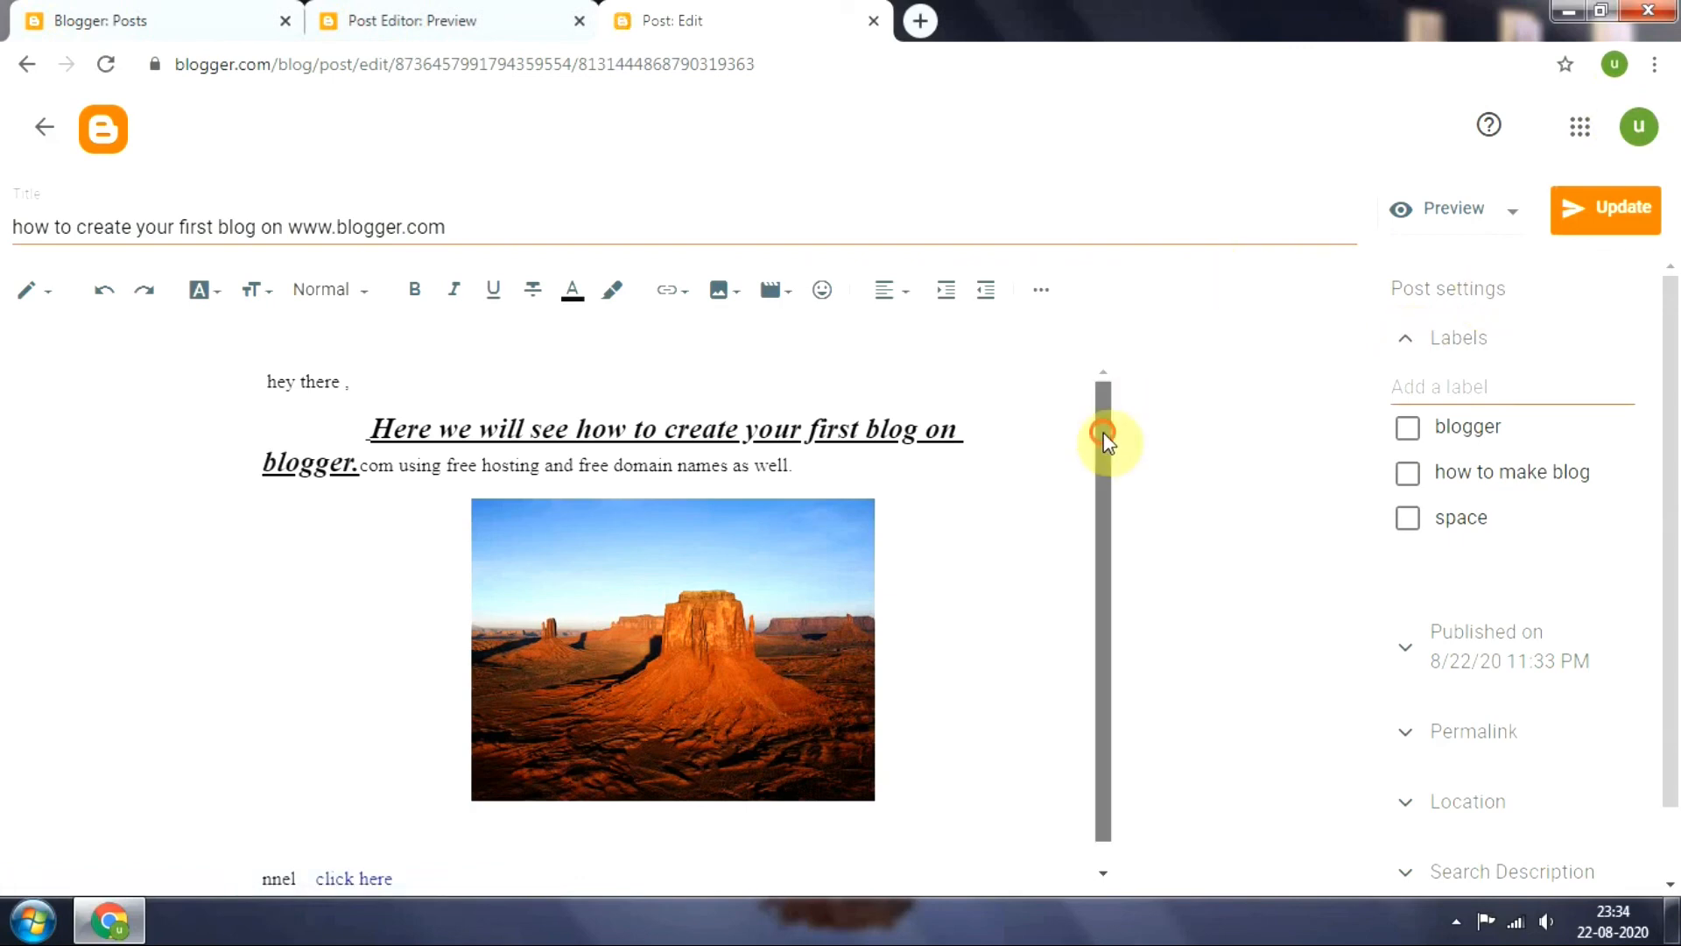
Look through the post's content in the editor and return to the list of posts
drag(1103, 436, 1111, 681)
drag(1103, 450, 1100, 370)
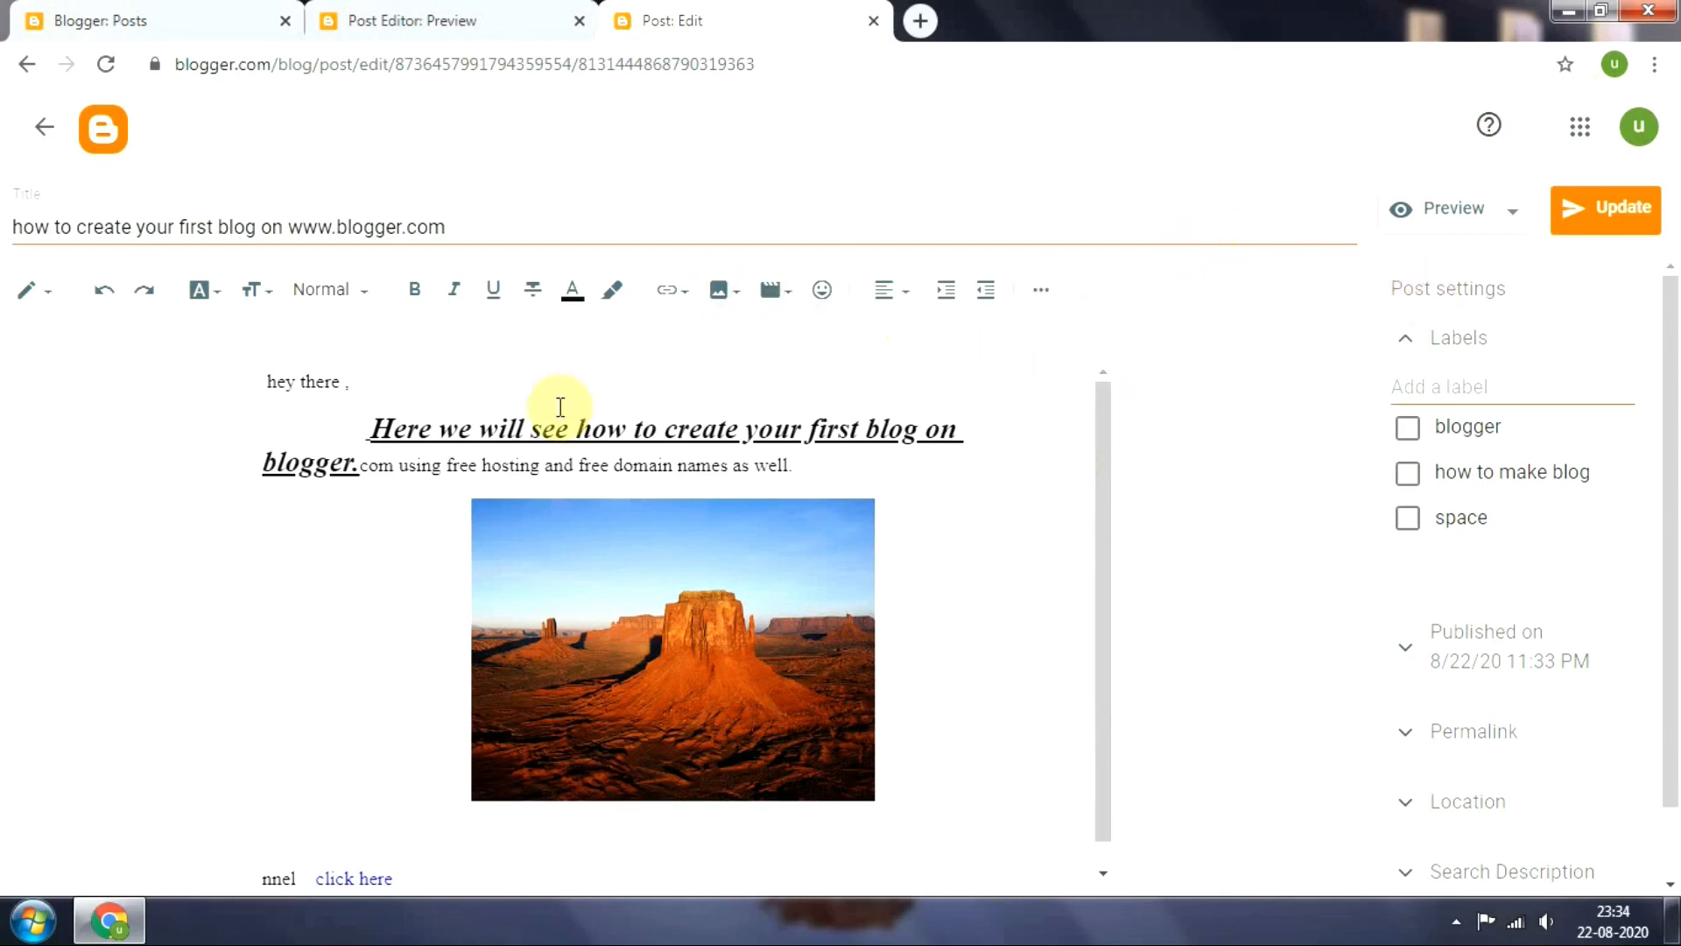
click(41, 130)
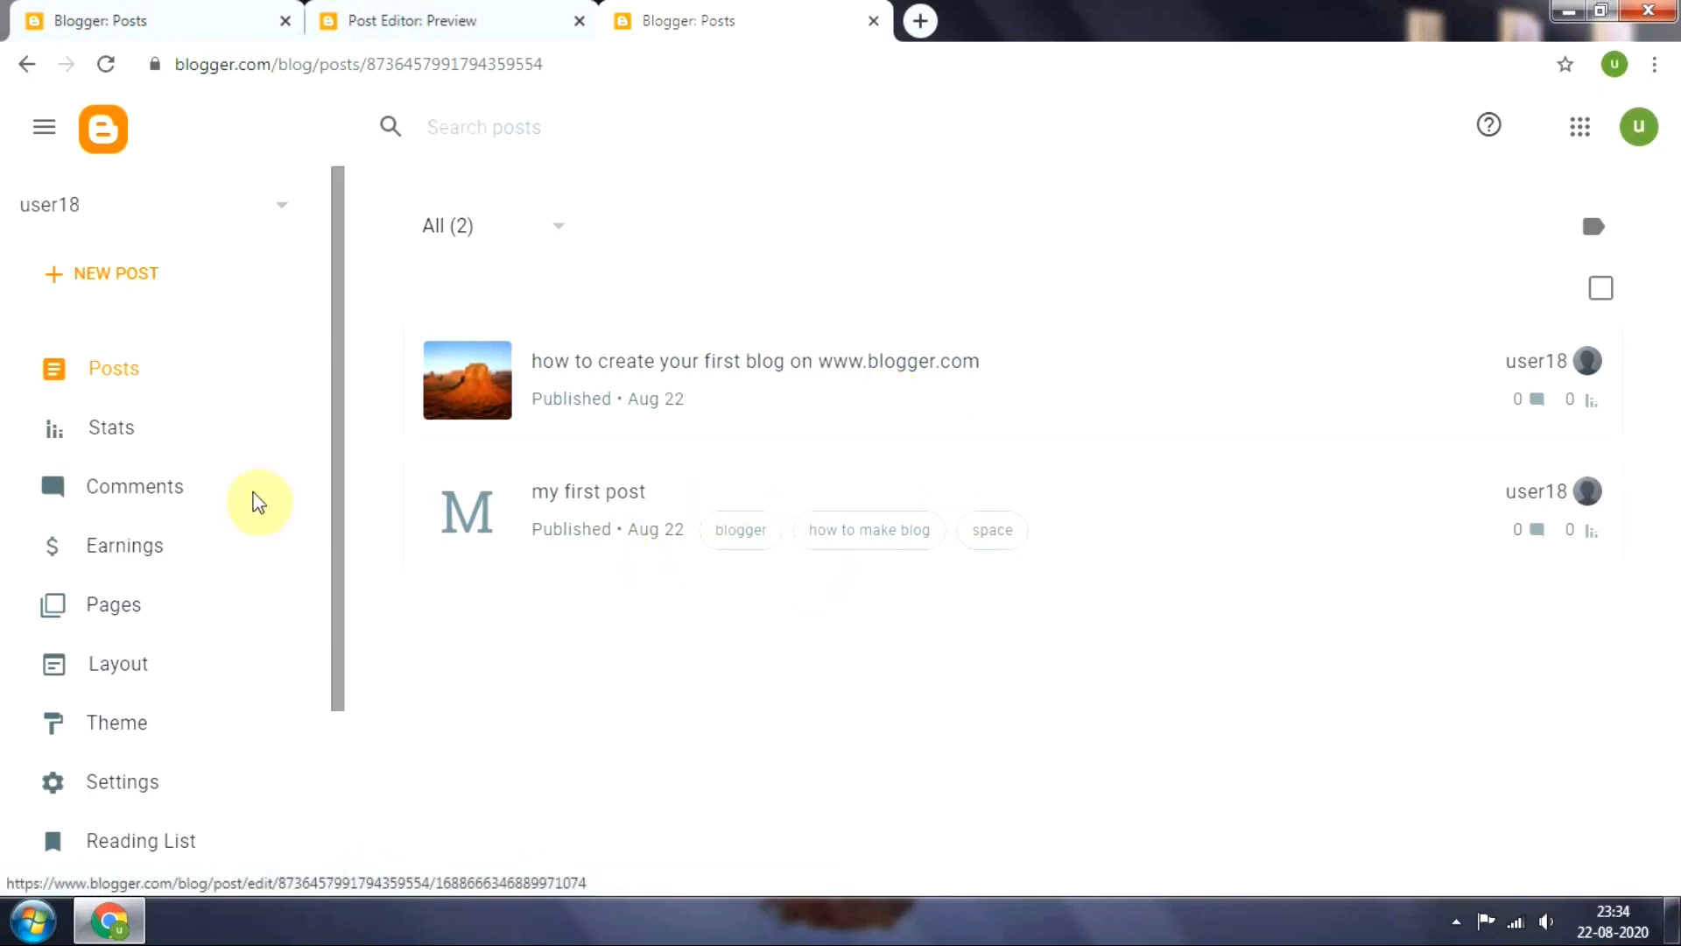
Look through the dashboard's sections and the list of blogs, keeping the user18 blog selected
scroll(334, 403, down, 3)
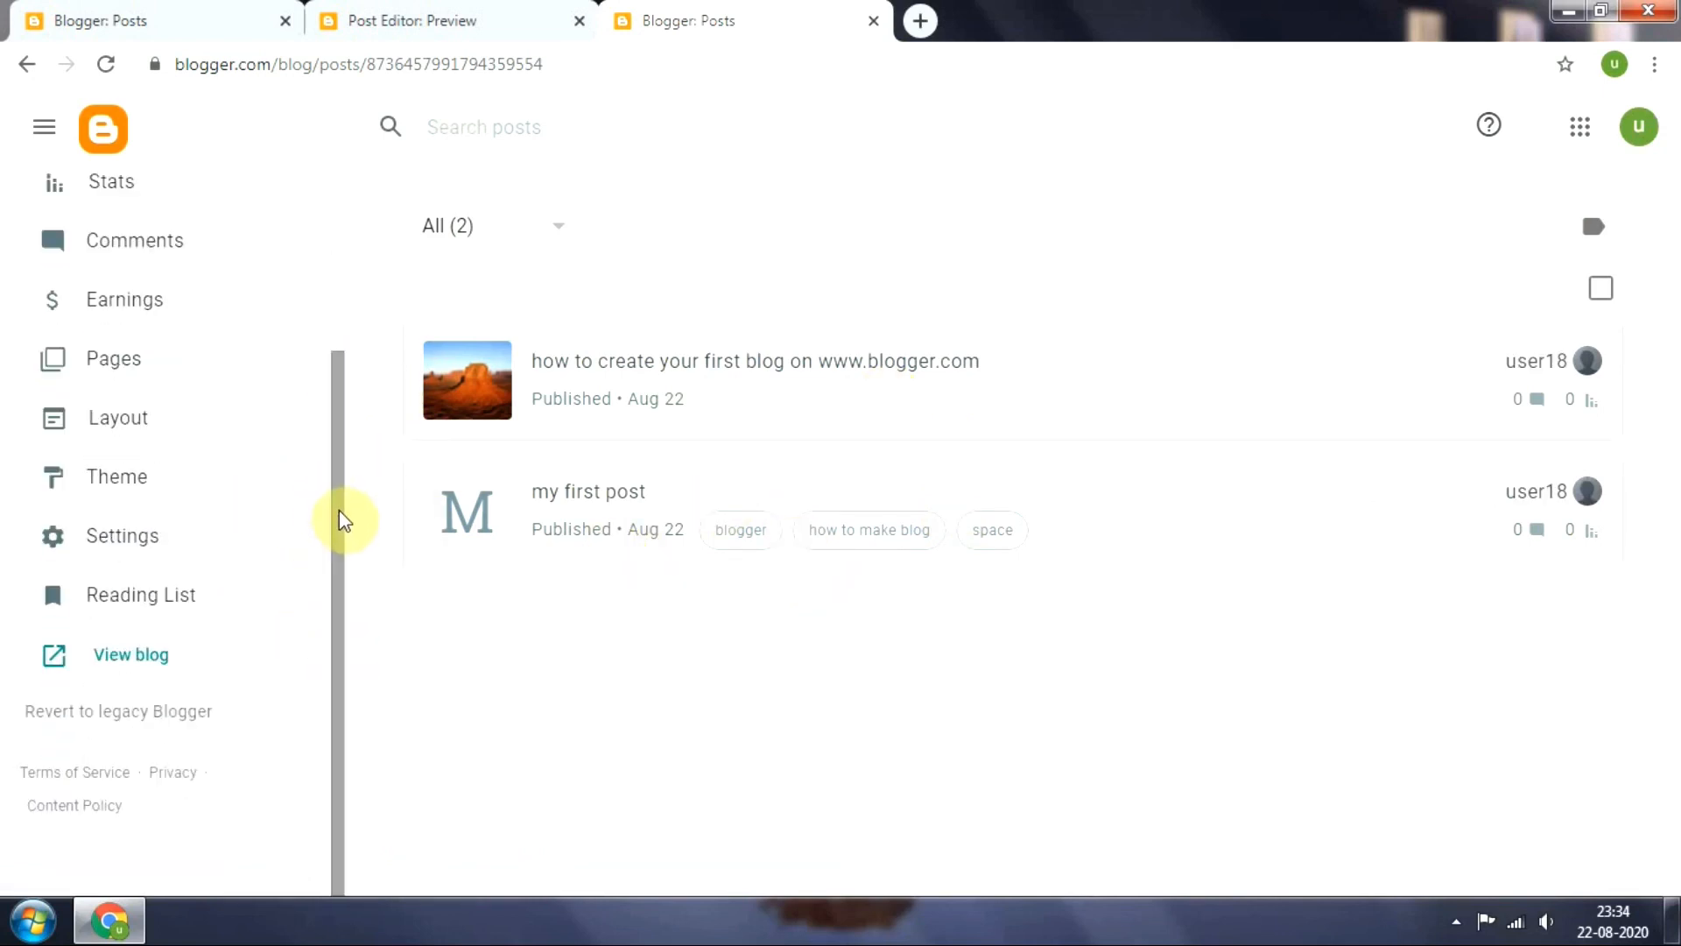
drag(340, 496, 357, 180)
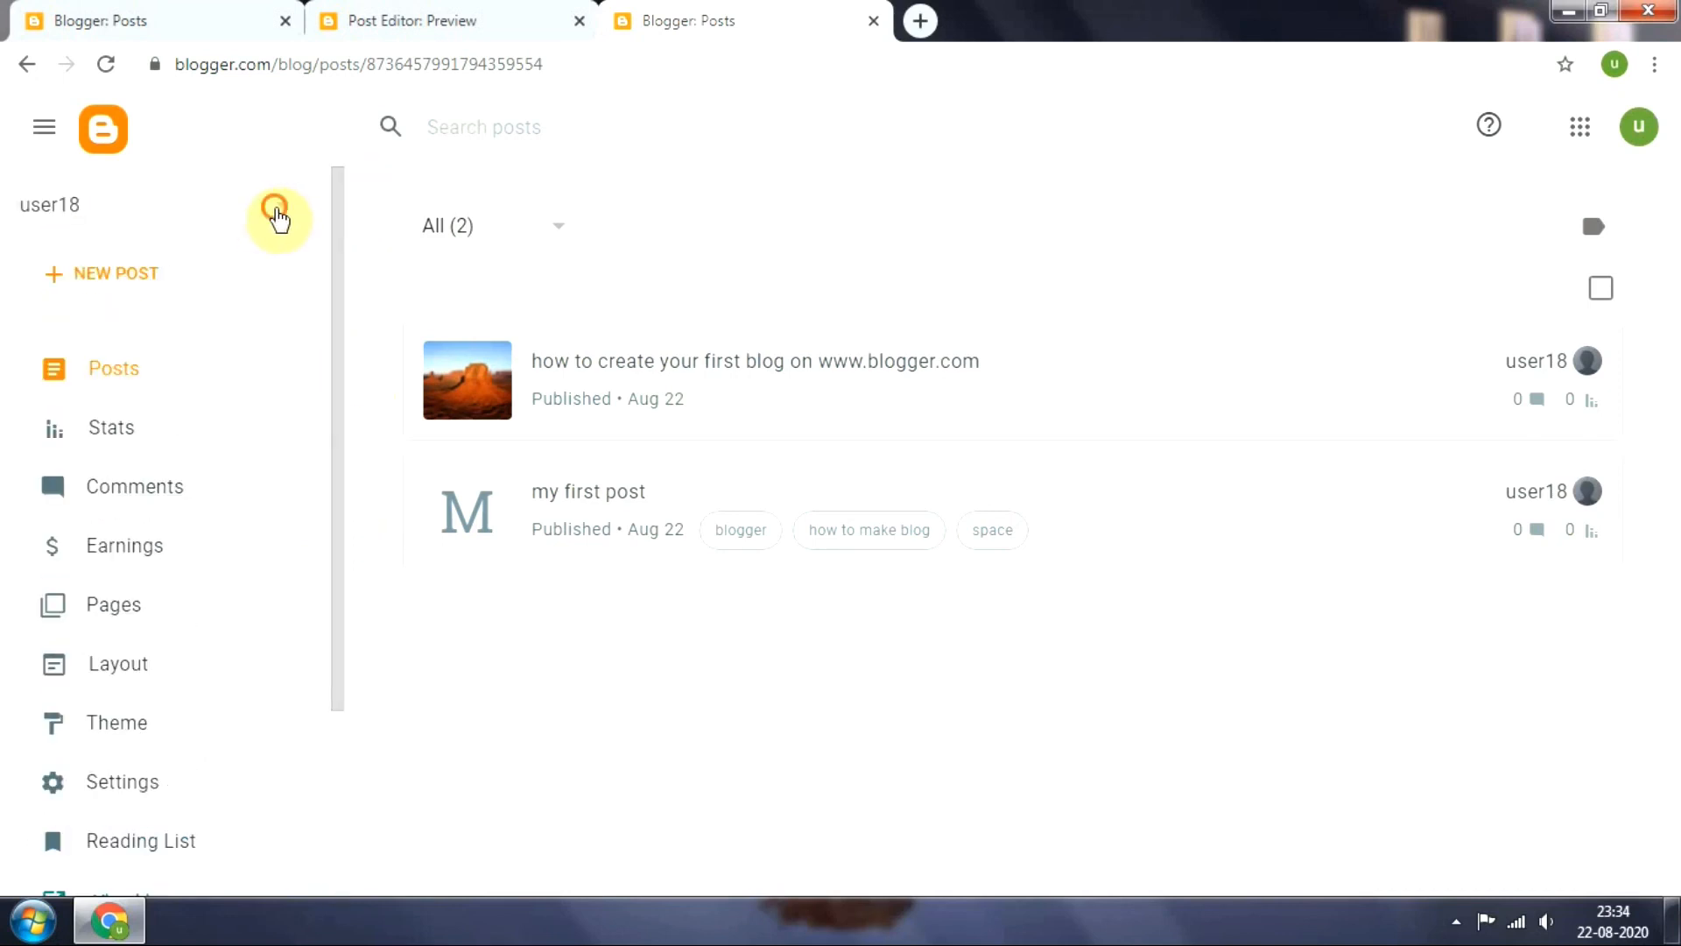
click(276, 213)
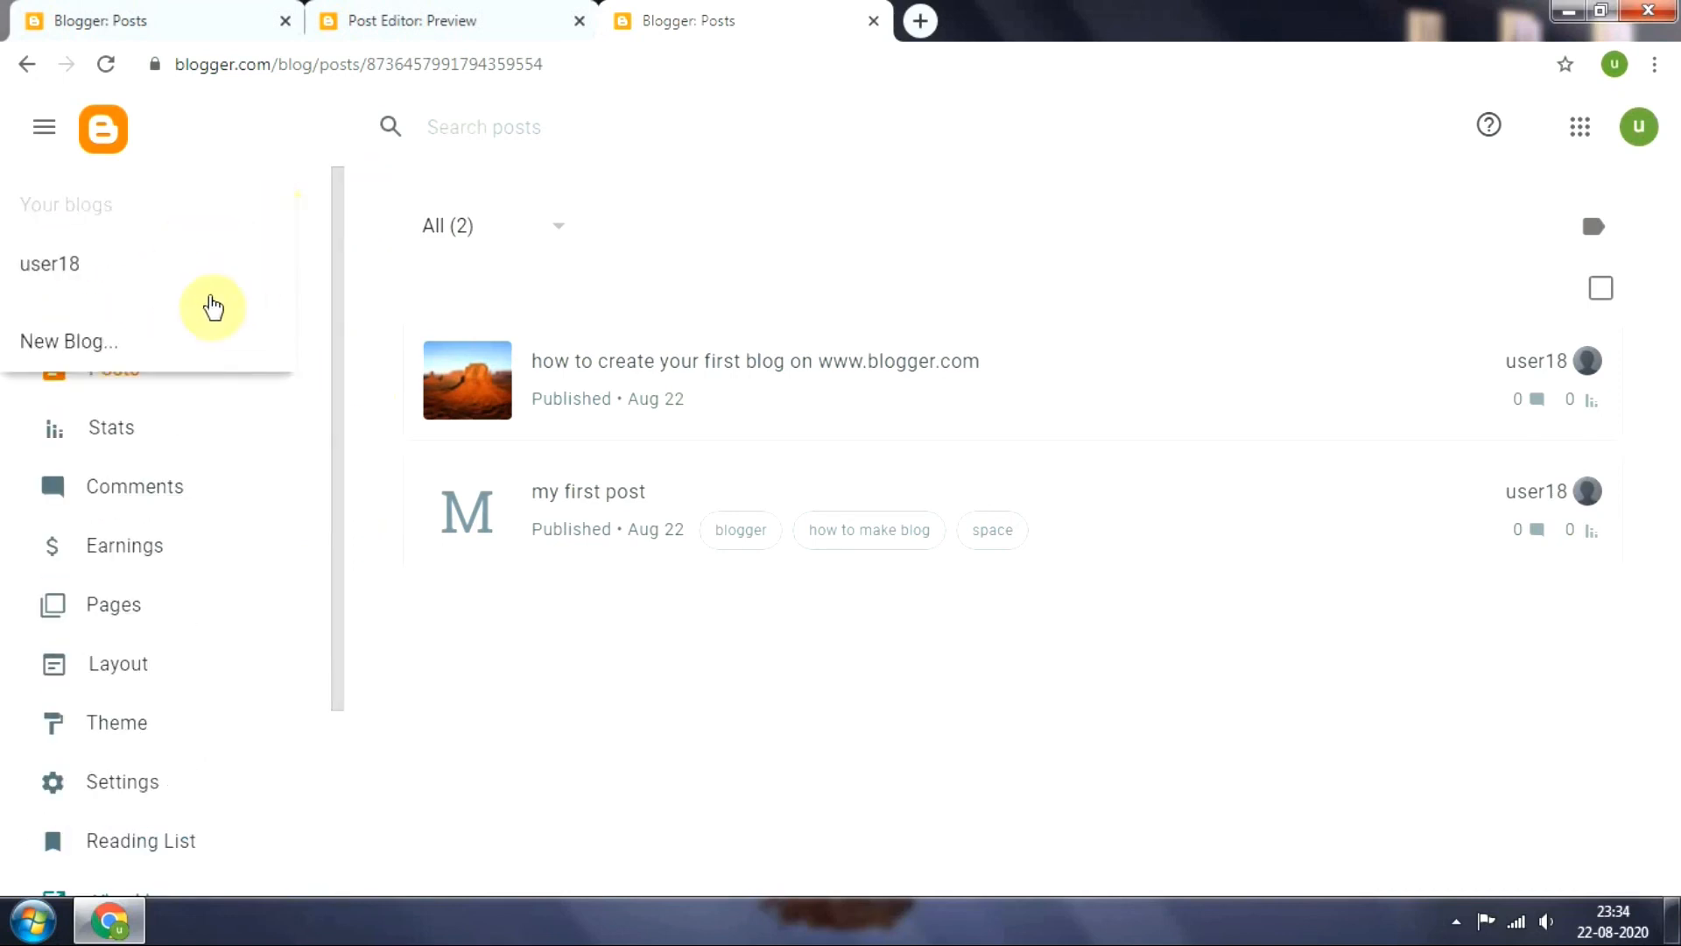
click(182, 275)
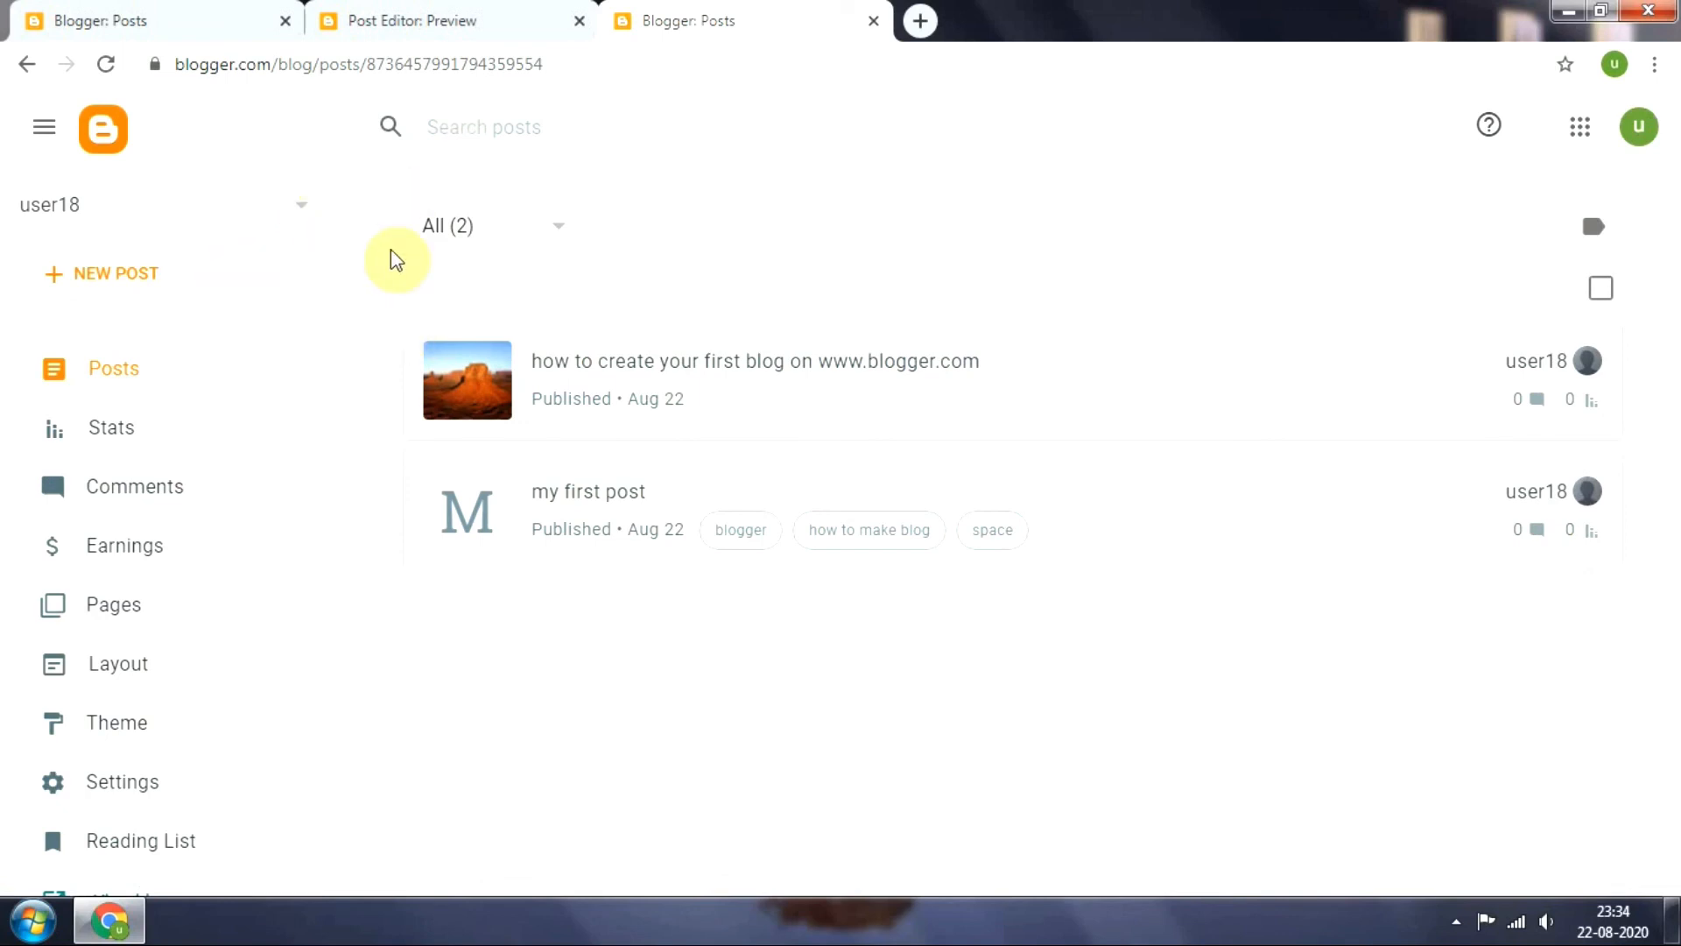
Start a new blog in the same account with the title "space news" and continue to its web address
click(285, 214)
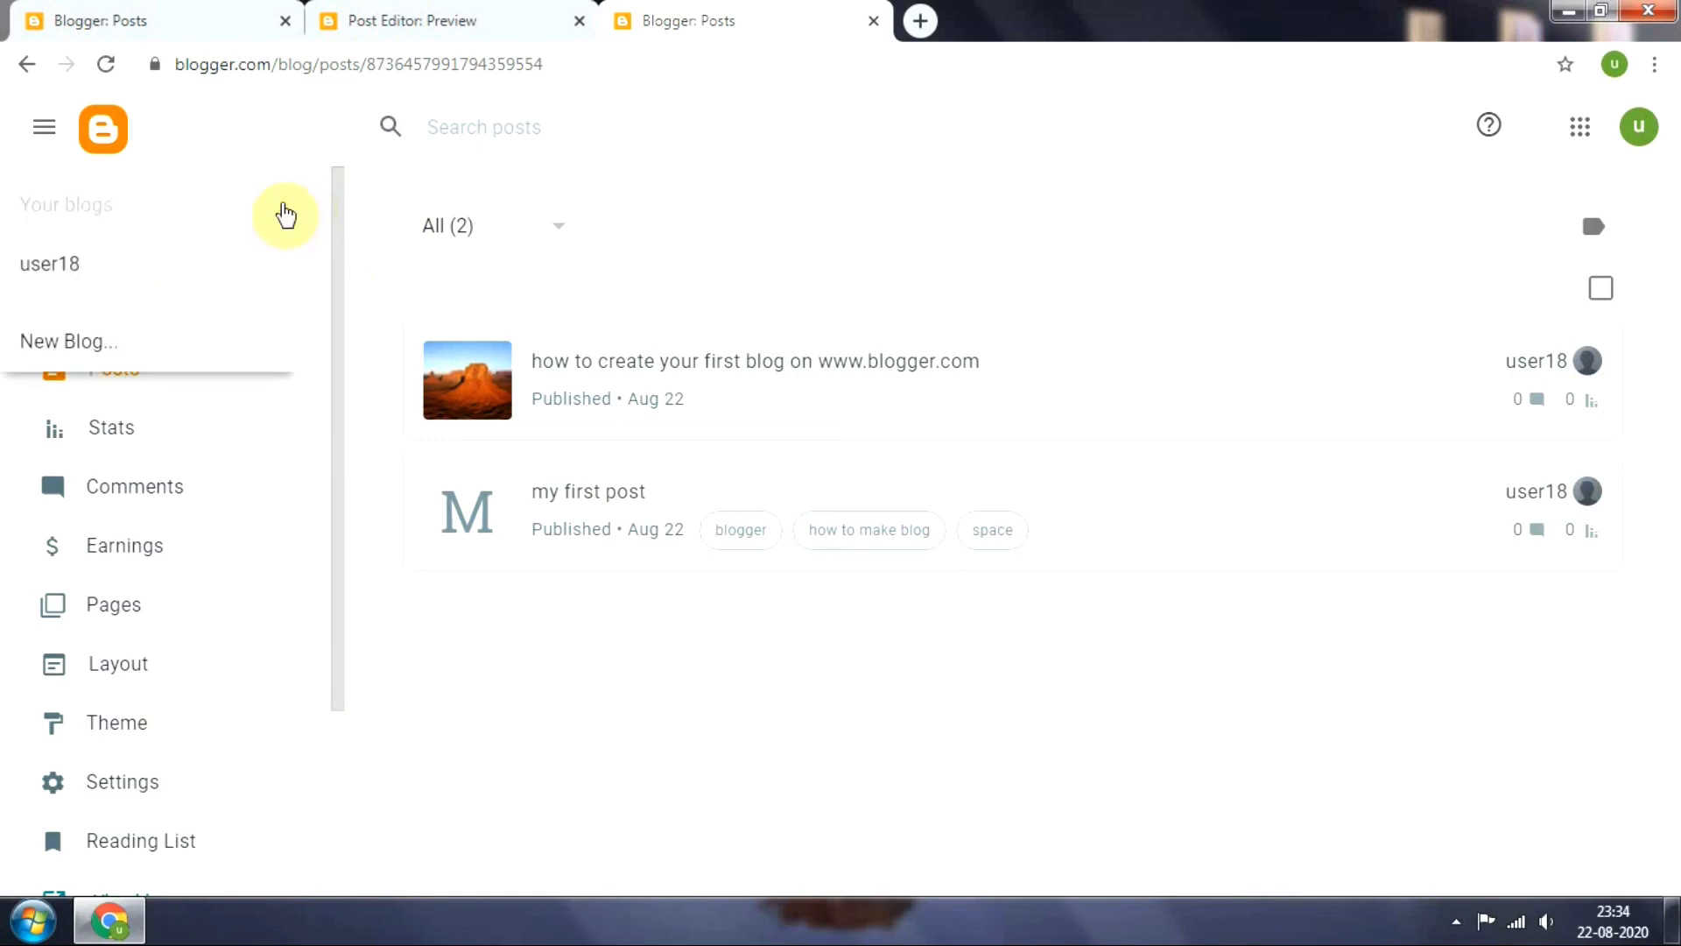
click(126, 360)
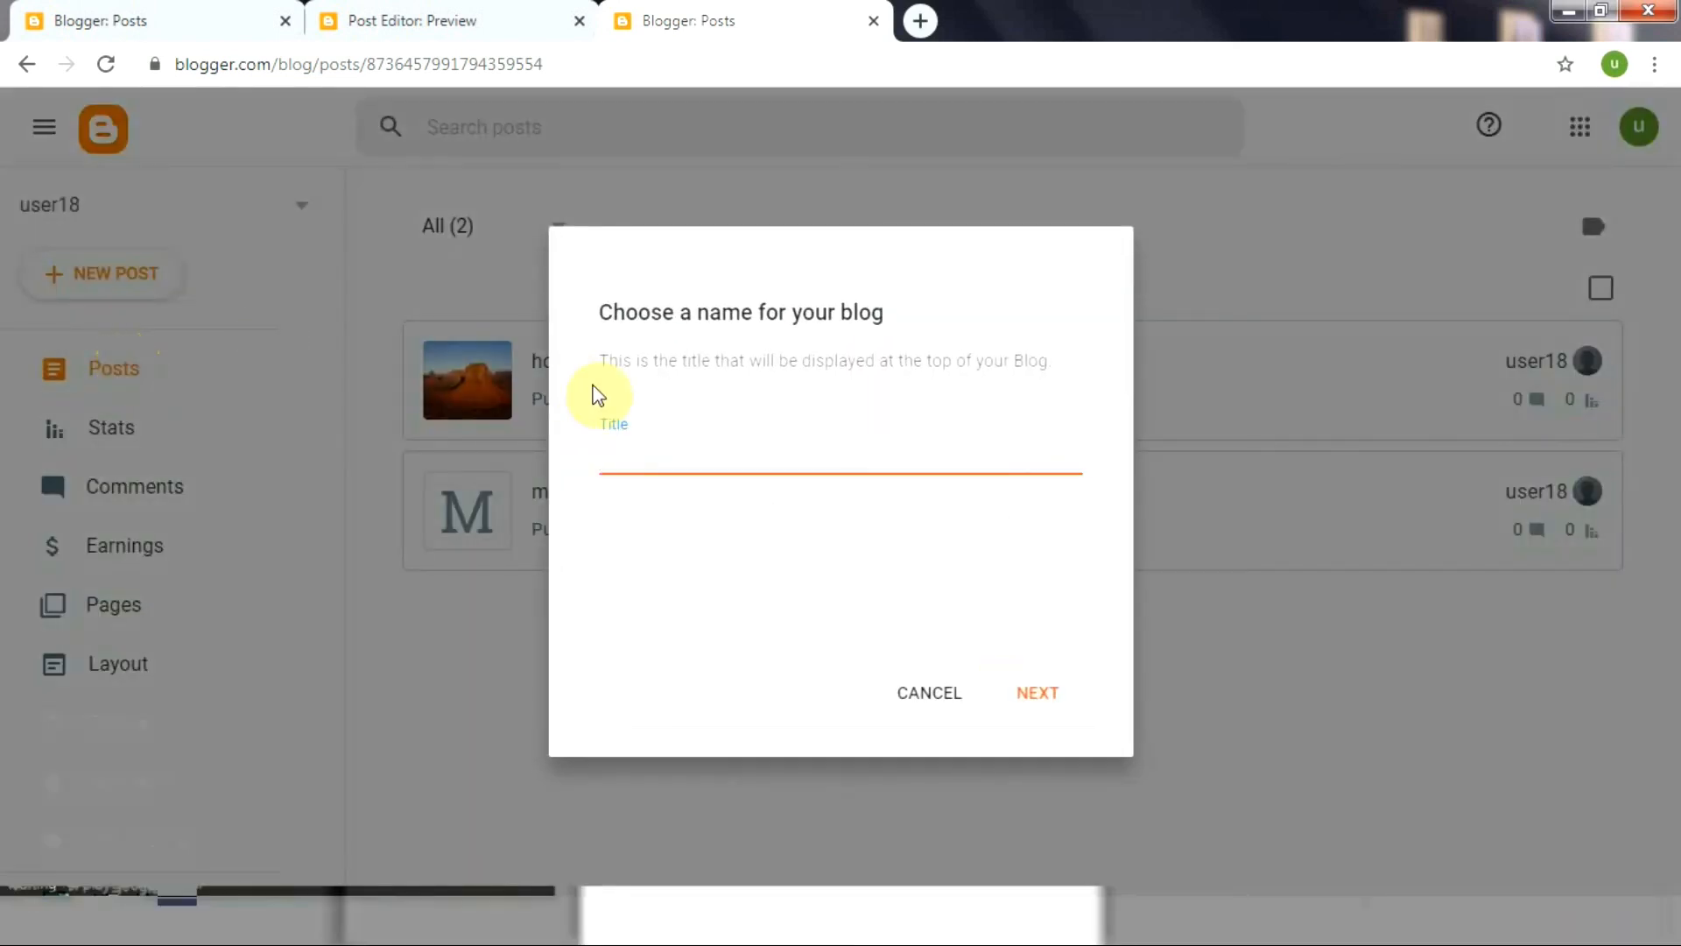
click(642, 462)
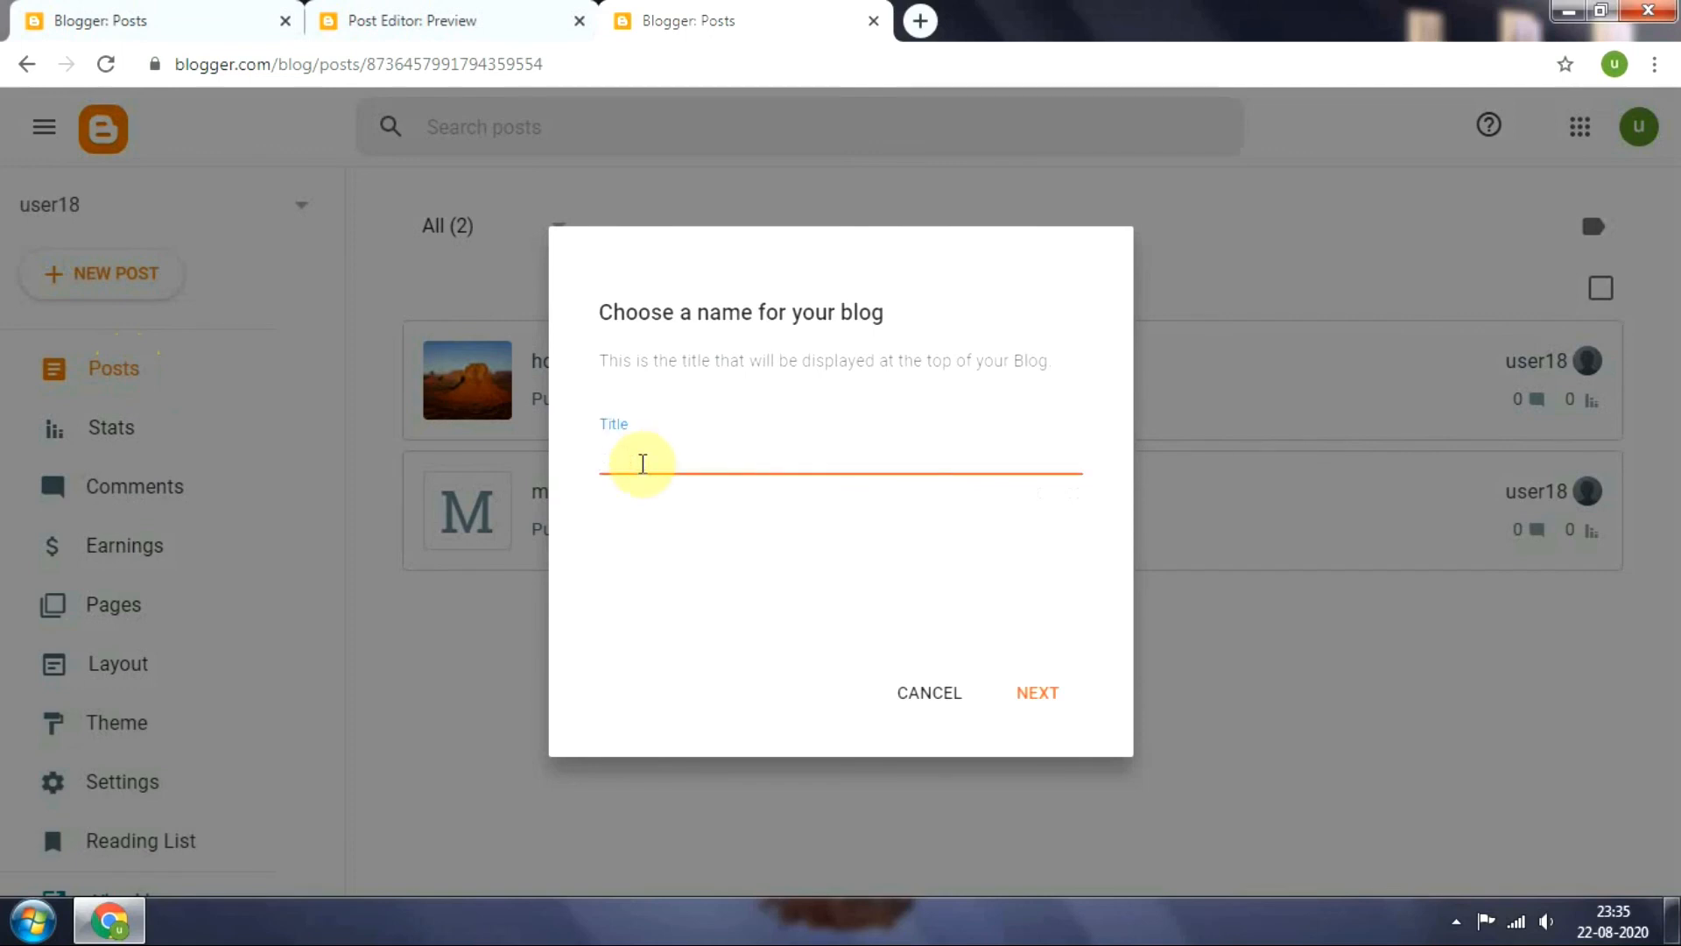
text(spa)
click(1044, 692)
Set the new blog's address to spacenewsbyuser18.blogspot.com, save the blog, and check the list of blogs
click(757, 455)
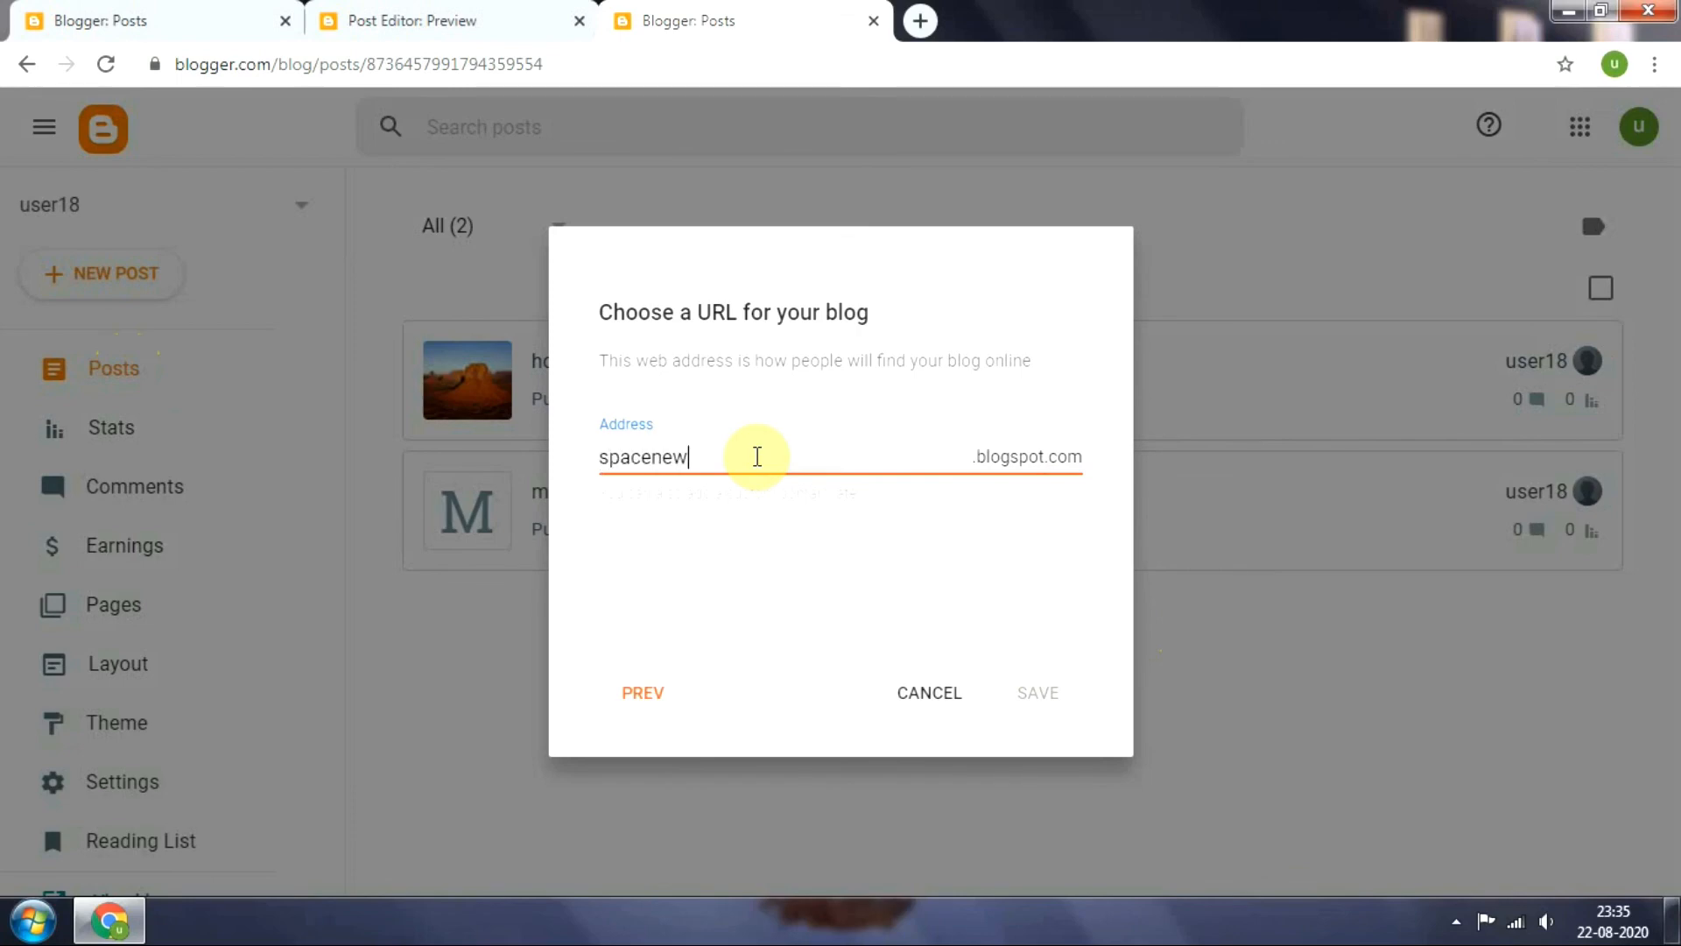
text(spacenewsbyuser18)
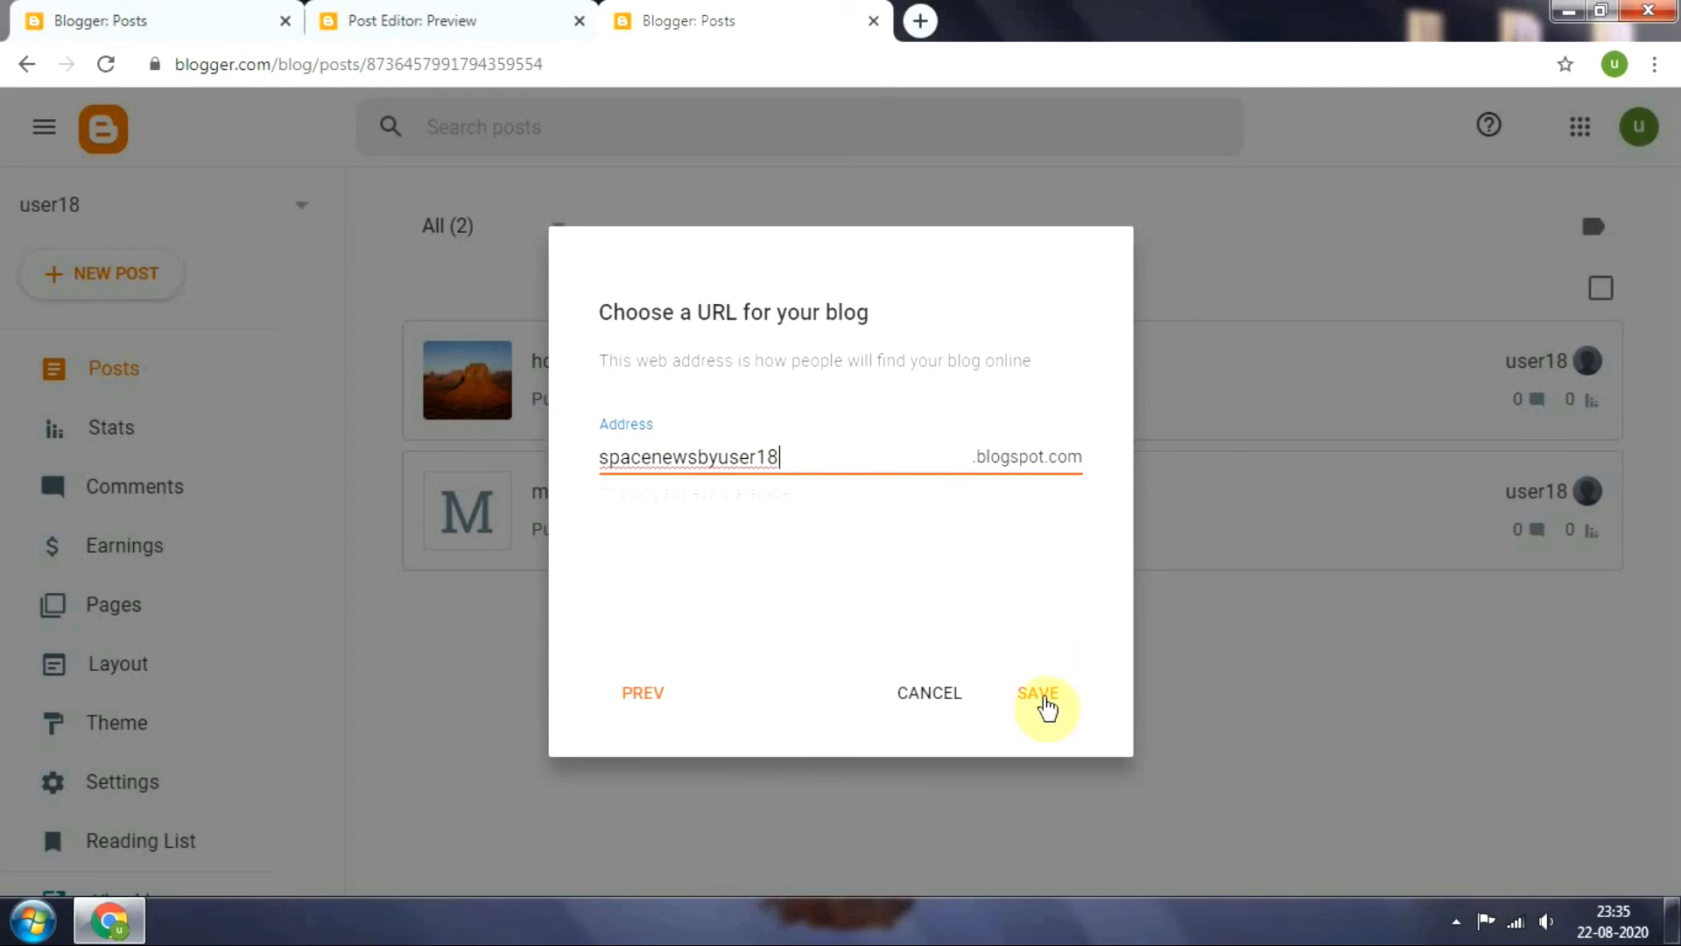
click(1044, 701)
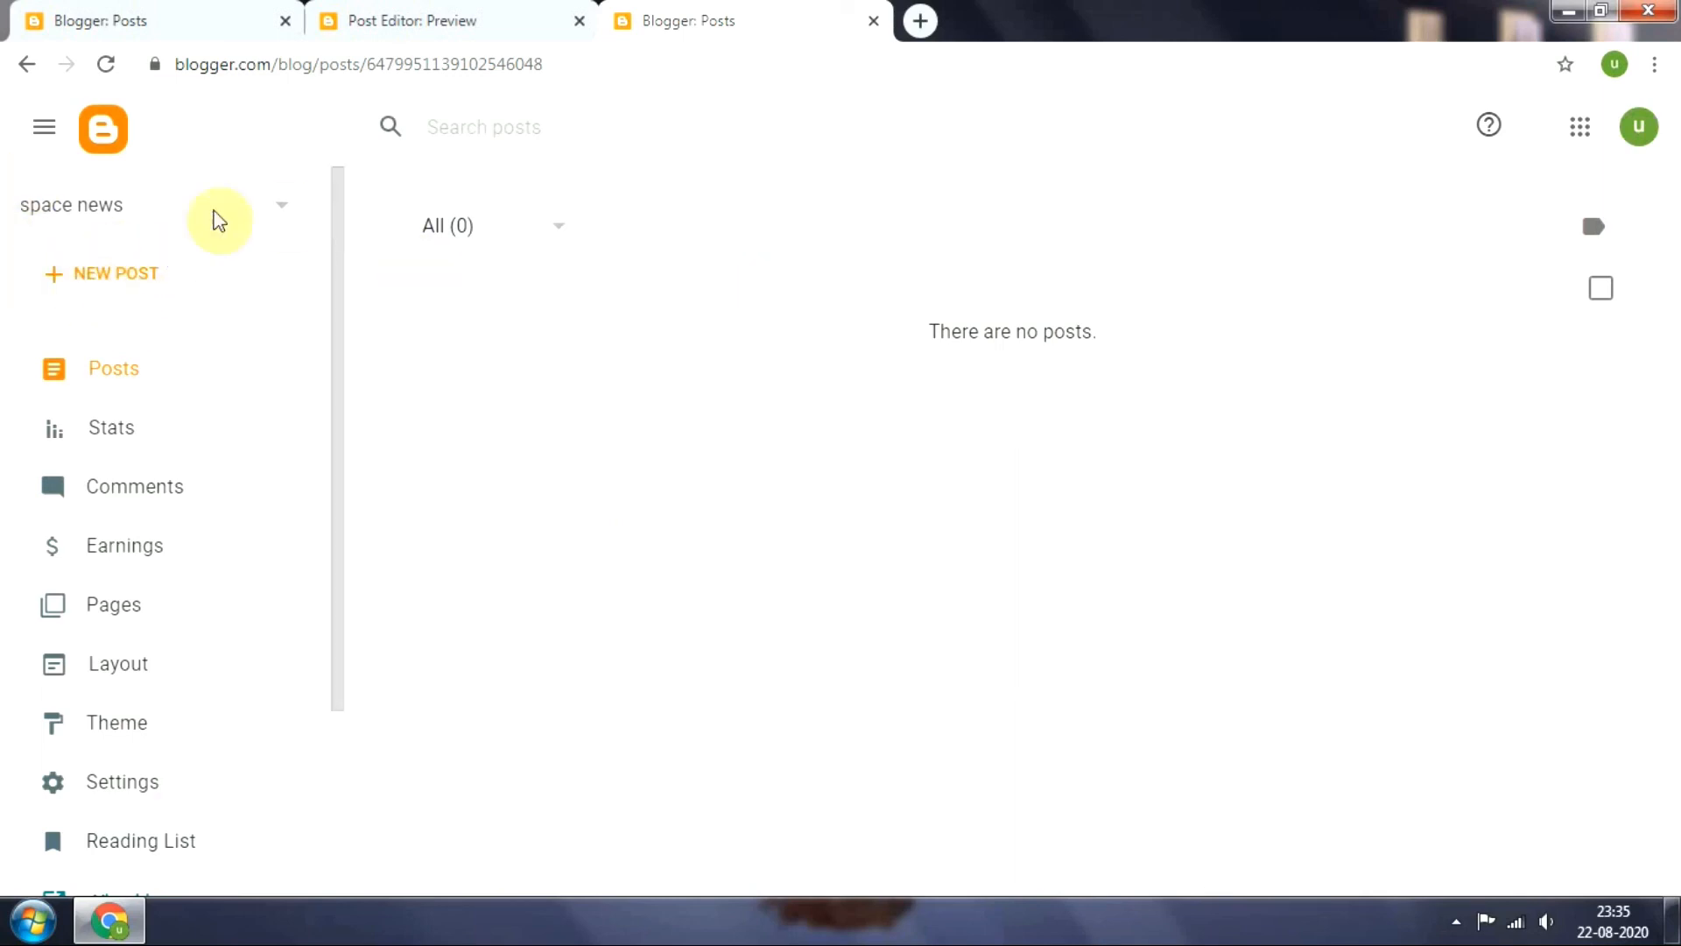
click(281, 211)
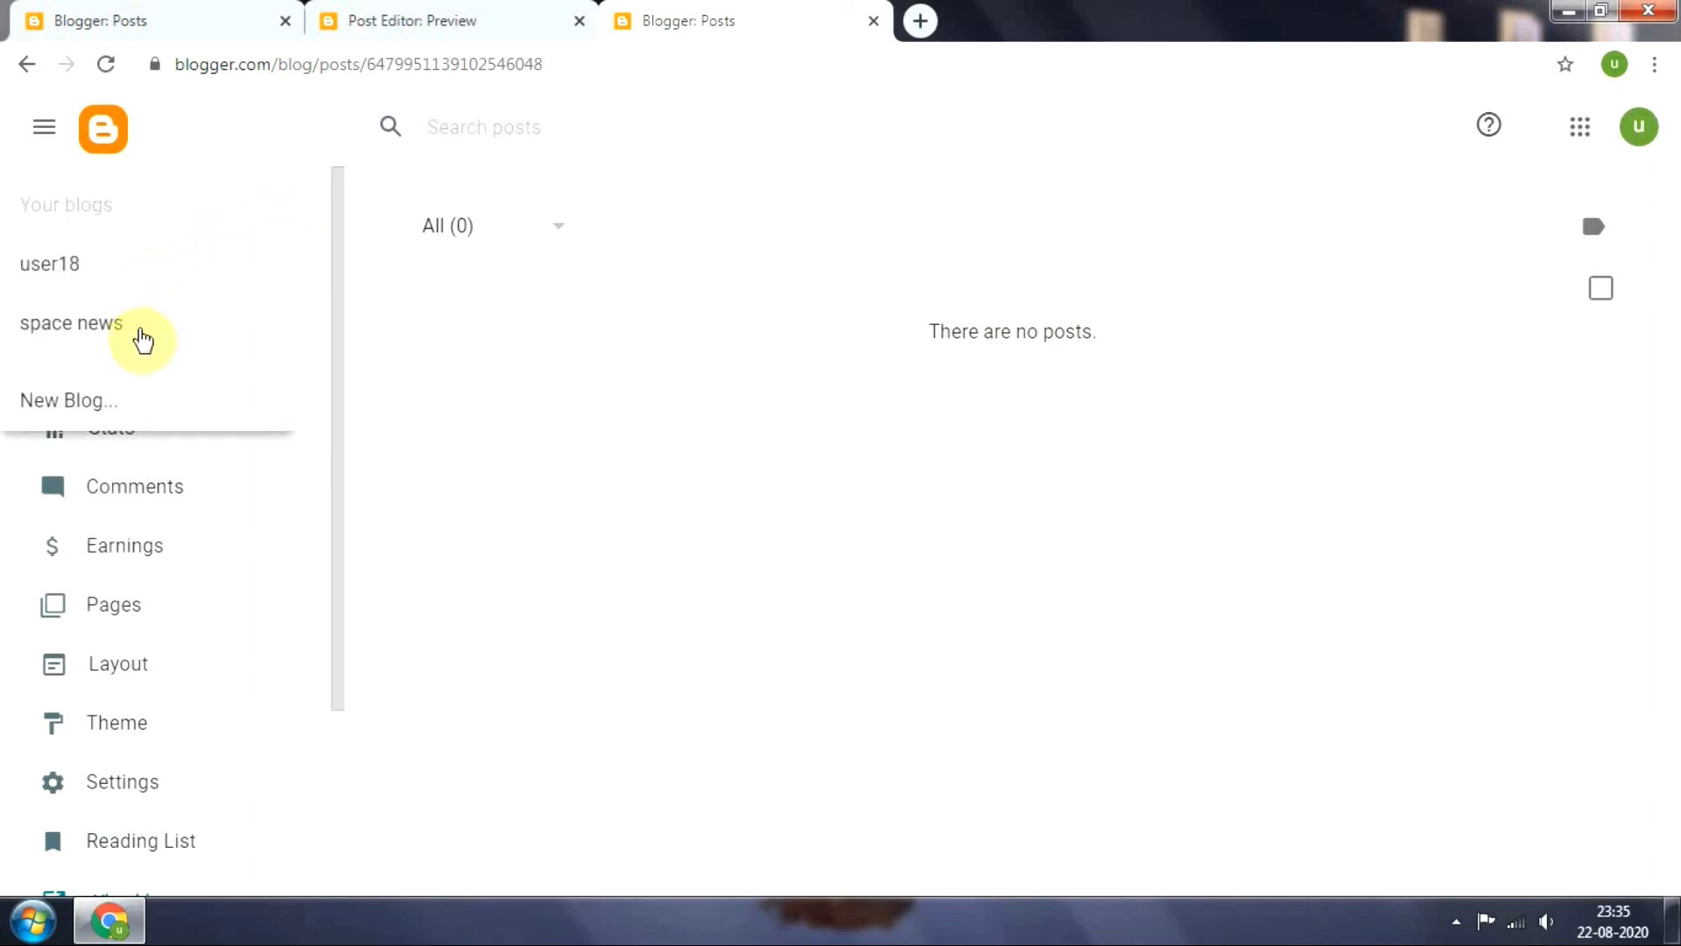
click(631, 320)
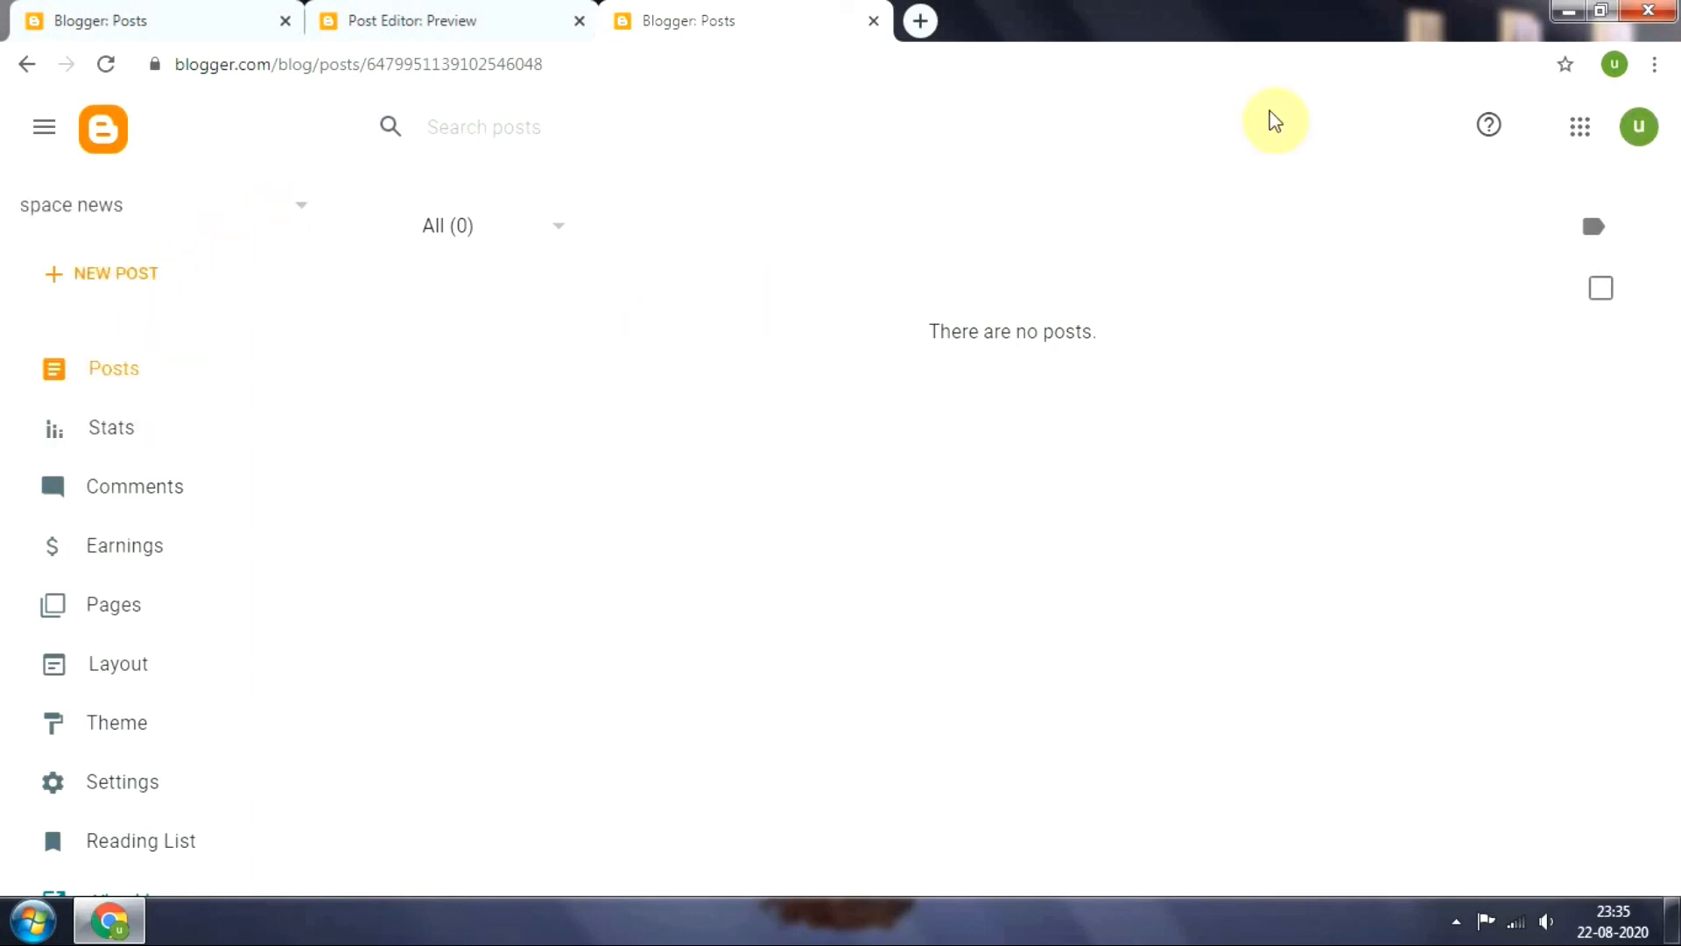